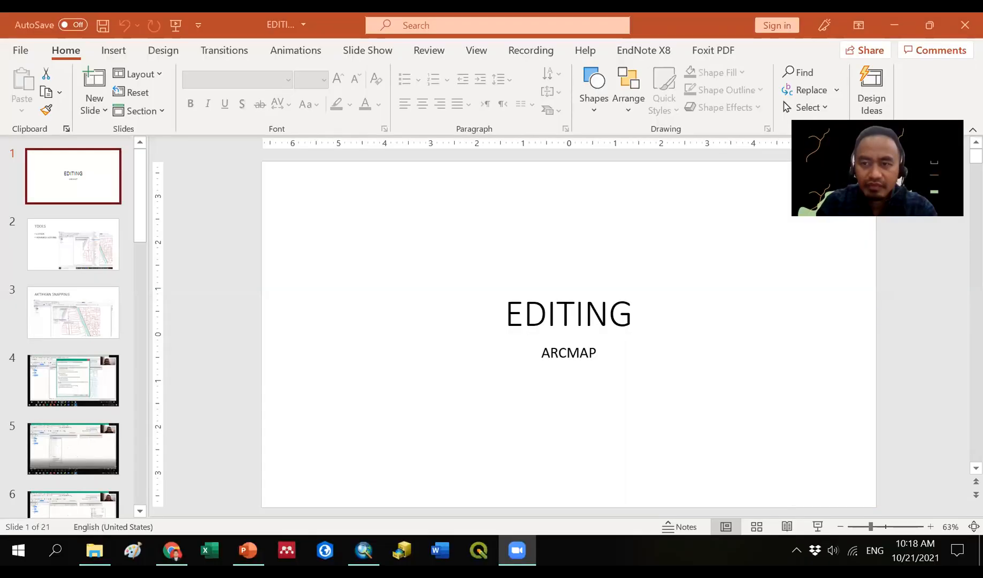
- Start the slide show and page through the slides on editing tools, snapping, starting an edit session and Delete Identical
{"action": "left_click", "coordinate": [37, 218]}
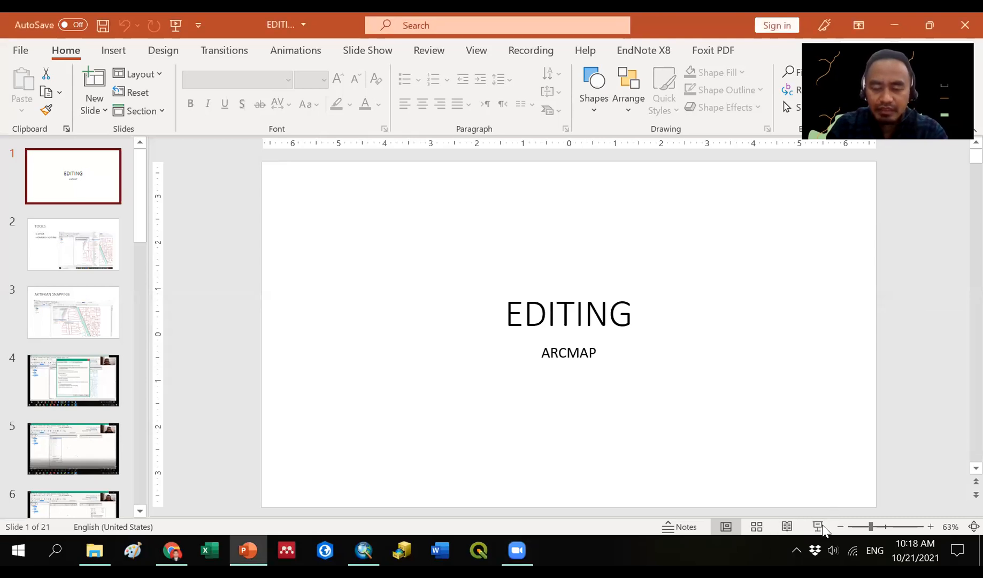
{"action": "left_click", "coordinate": [818, 526]}
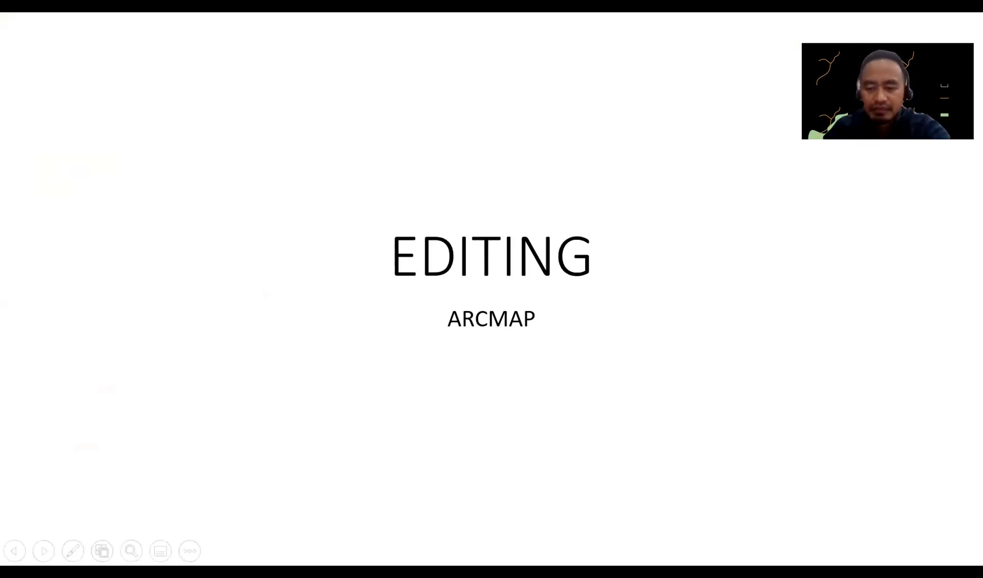
{"action": "key", "text": "Right"}
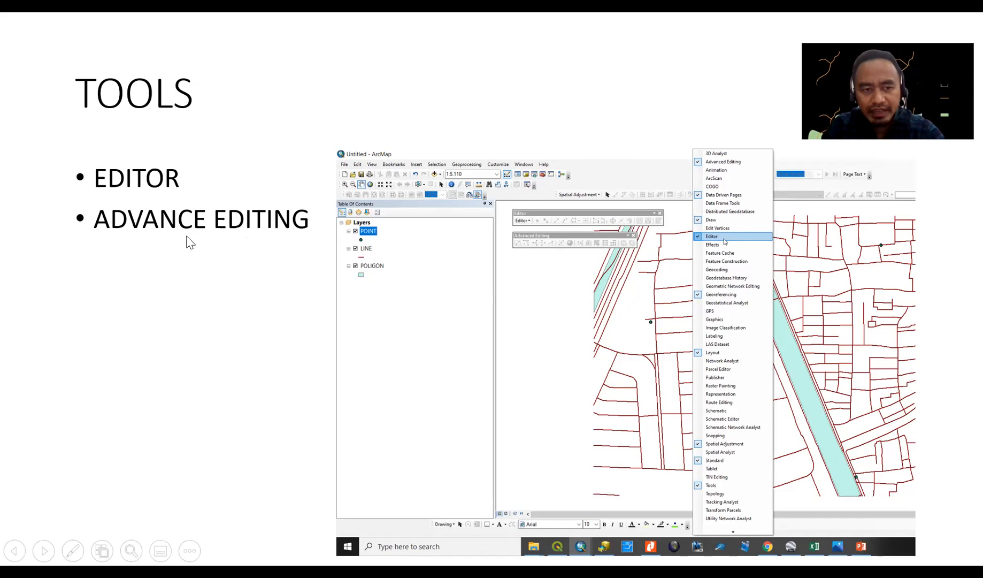
{"action": "left_click", "coordinate": [303, 248]}
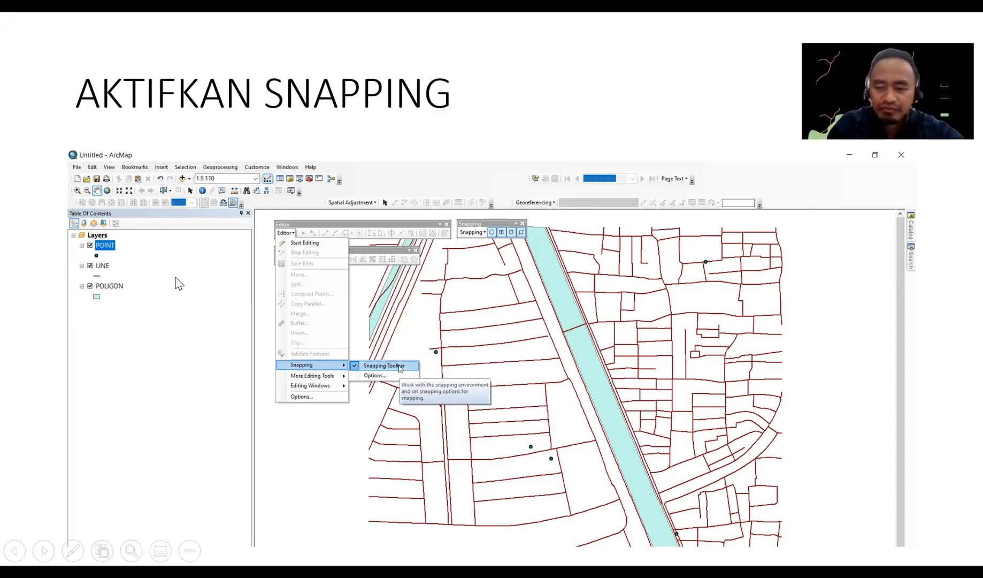
{"action": "key", "text": "alt+Tab"}
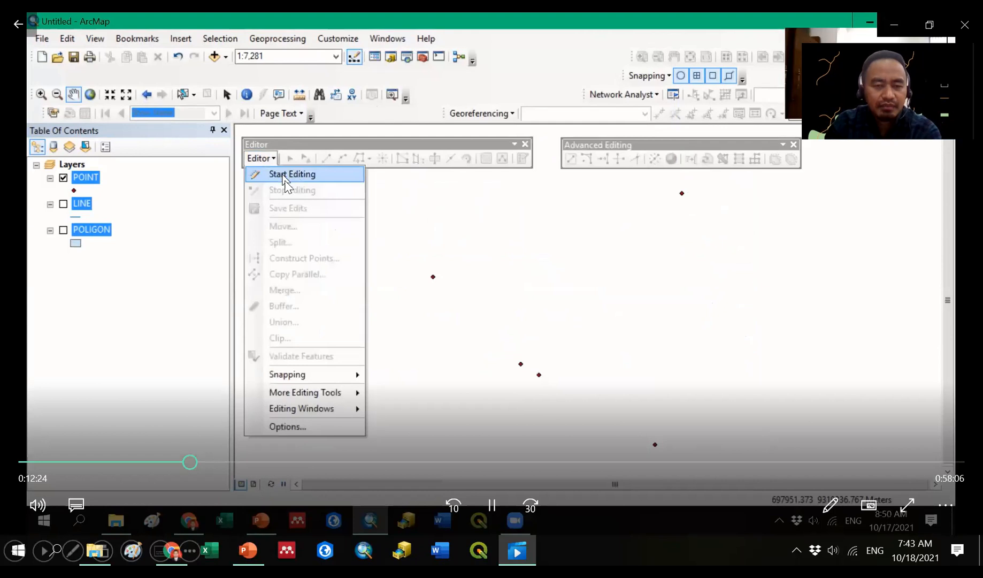
{"action": "key", "text": "ctrl+Right"}
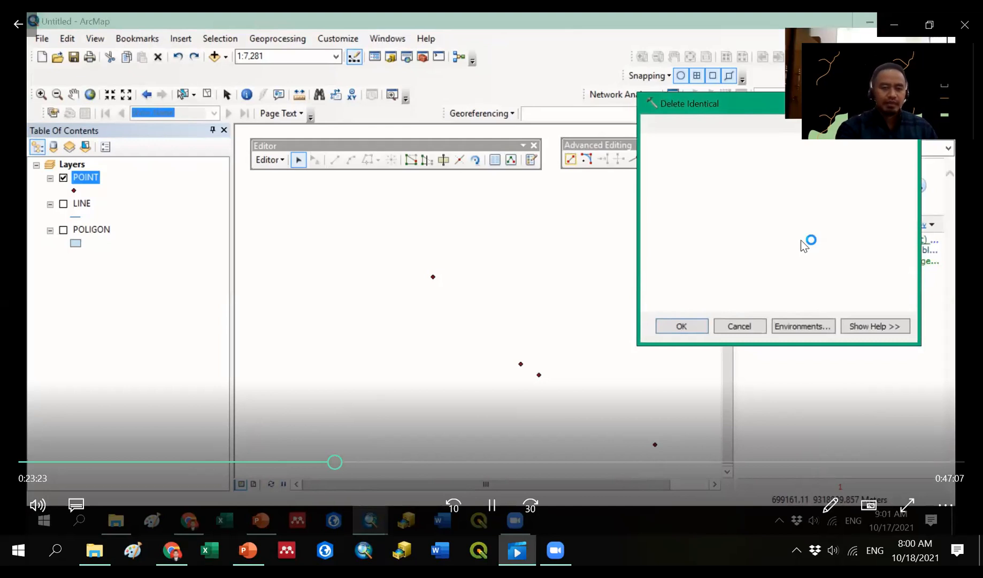
{"action": "key", "text": "ctrl+Right"}
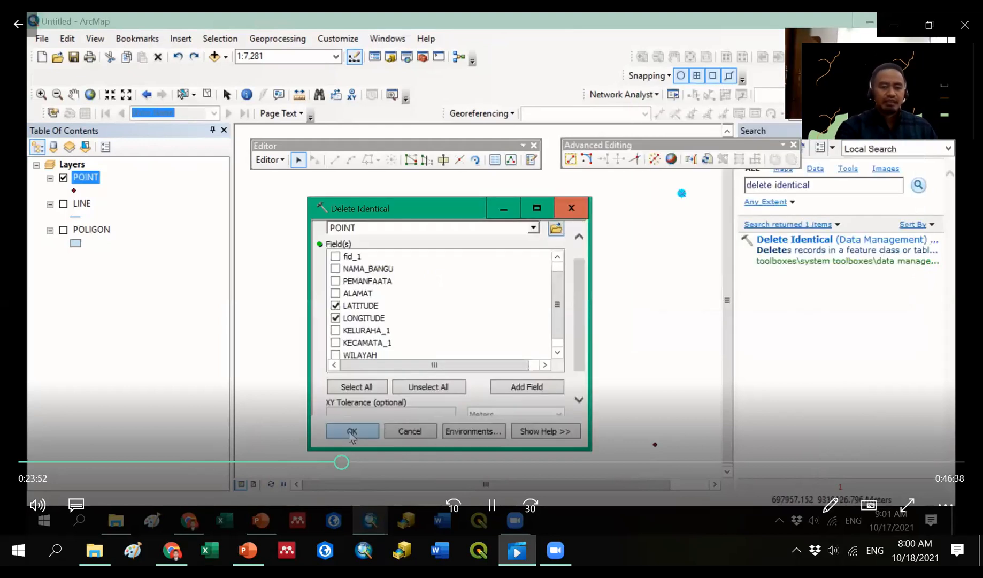
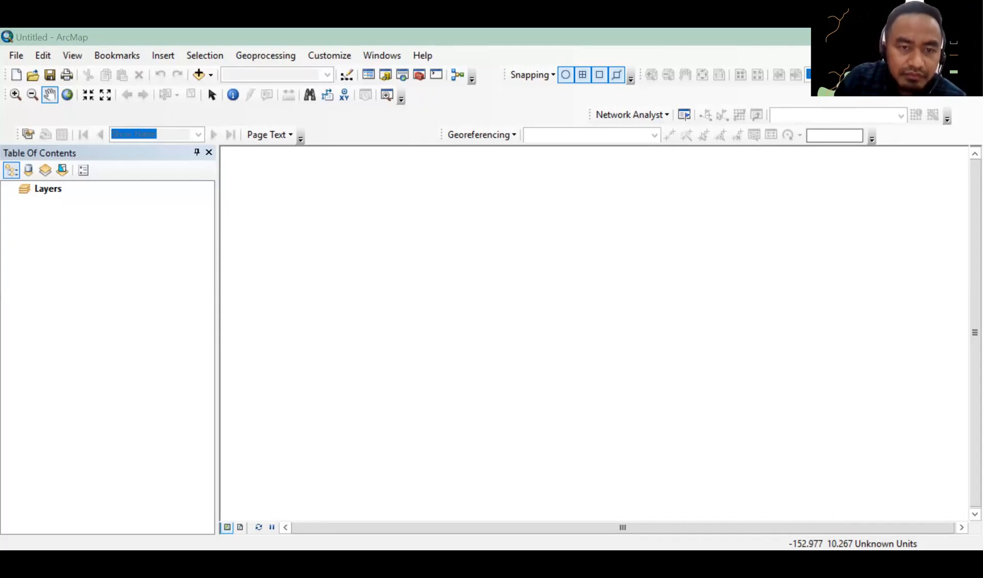
- Switch to ArcMap and open the Add Data dialog for the empty map
{"action": "left_click", "coordinate": [307, 161]}
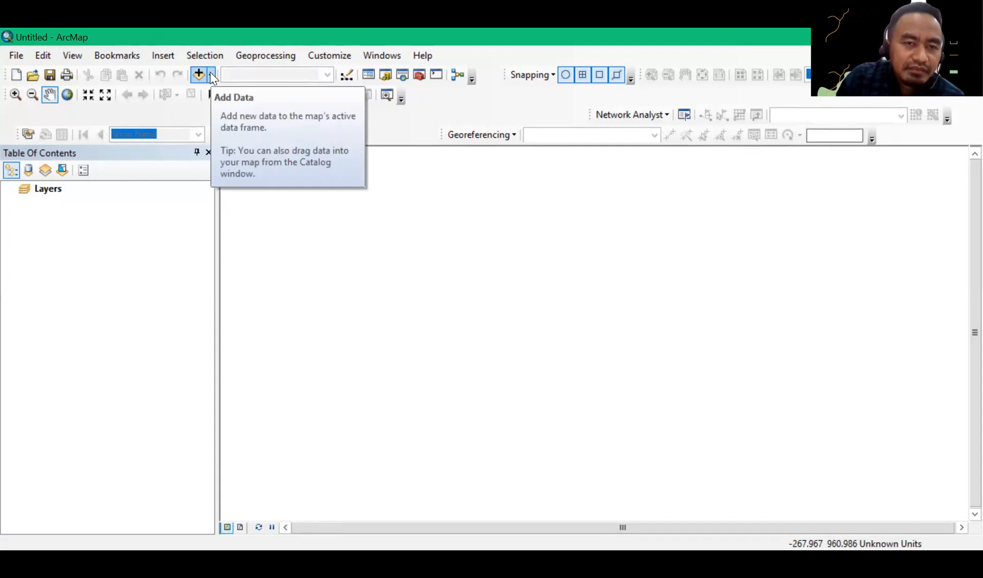
{"action": "left_click", "coordinate": [211, 77]}
{"action": "left_click", "coordinate": [211, 91]}
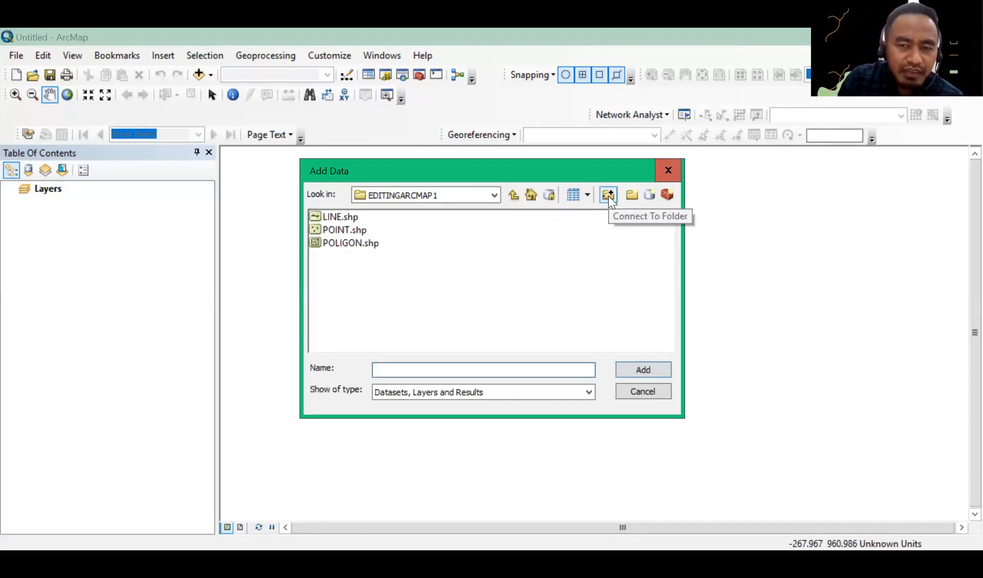
{"action": "left_click", "coordinate": [455, 199]}
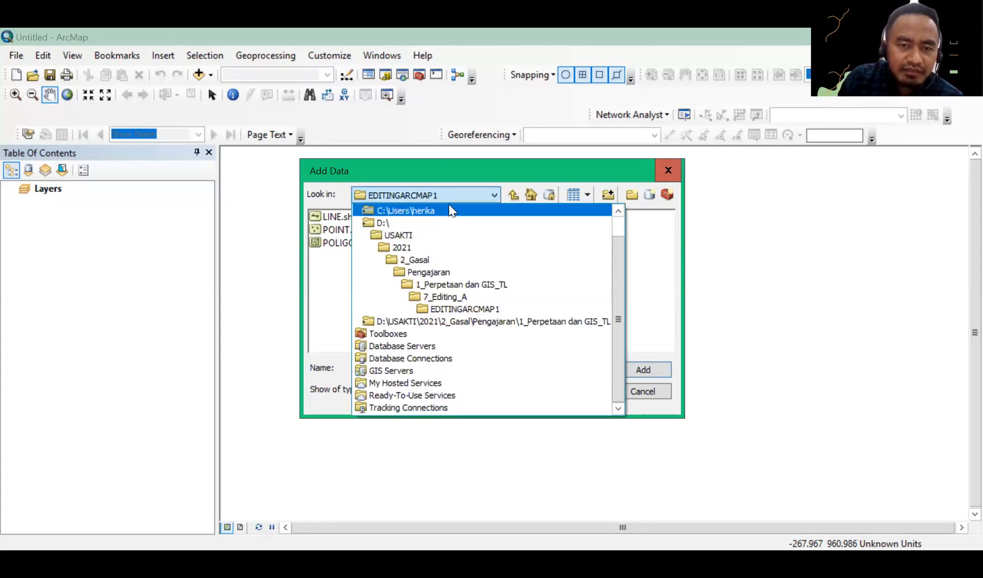
{"action": "left_click", "coordinate": [454, 194]}
{"action": "left_click", "coordinate": [456, 196]}
{"action": "left_click", "coordinate": [495, 196]}
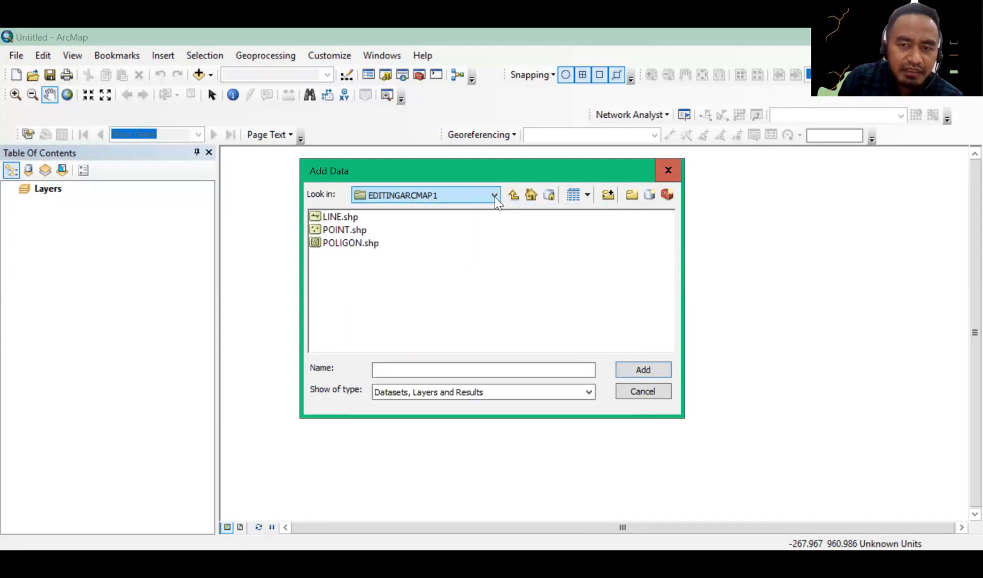
{"action": "left_click", "coordinate": [610, 199]}
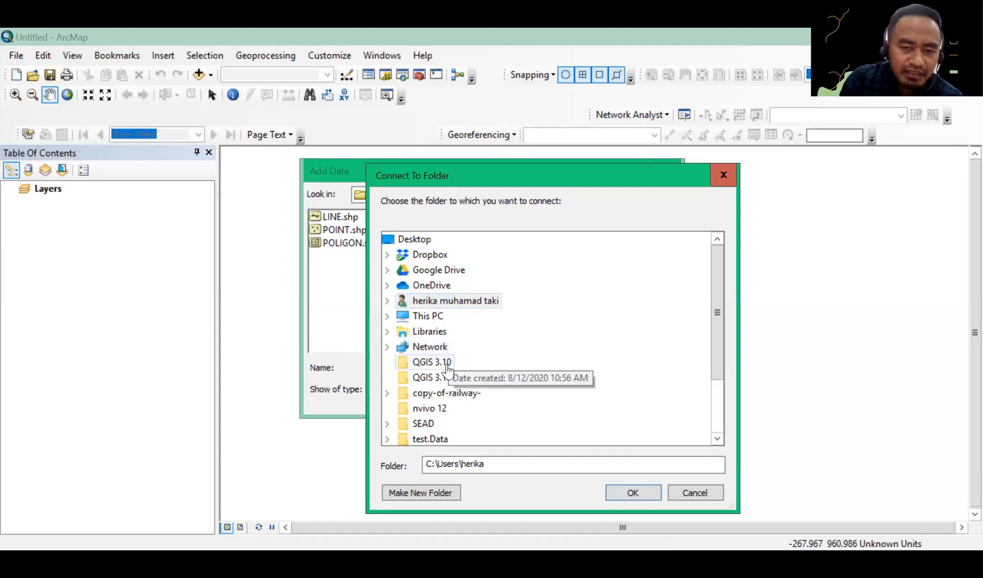
{"action": "scroll", "coordinate": [448, 369], "scroll_direction": "down", "scroll_amount": 2}
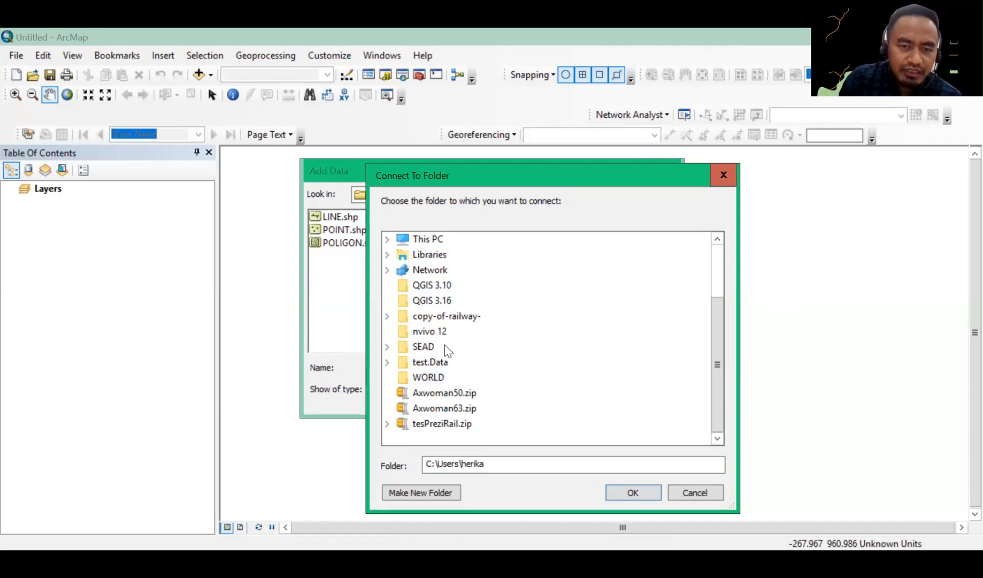
{"action": "scroll", "coordinate": [446, 348], "scroll_direction": "up", "scroll_amount": 1}
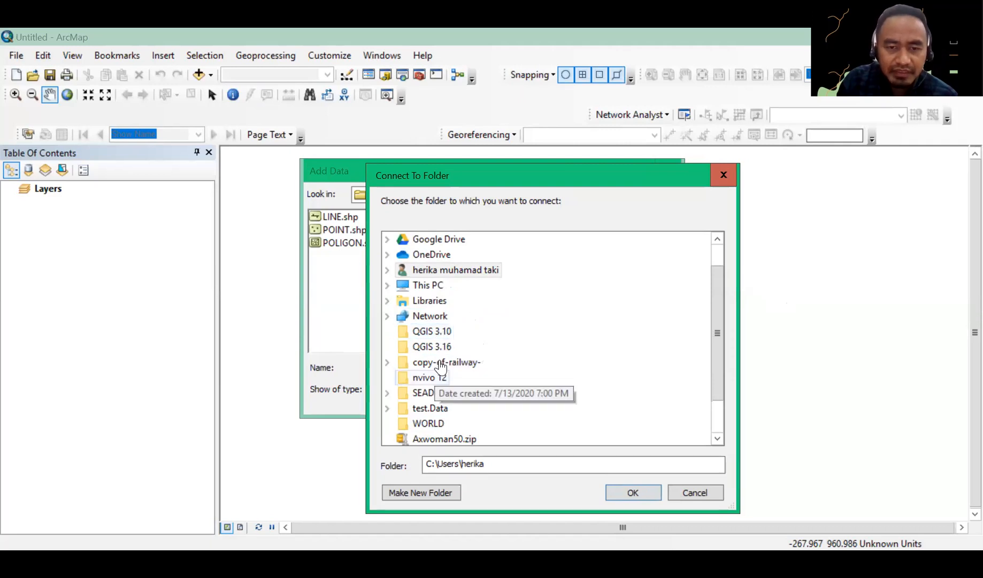
{"action": "scroll", "coordinate": [446, 300], "scroll_direction": "up", "scroll_amount": 1}
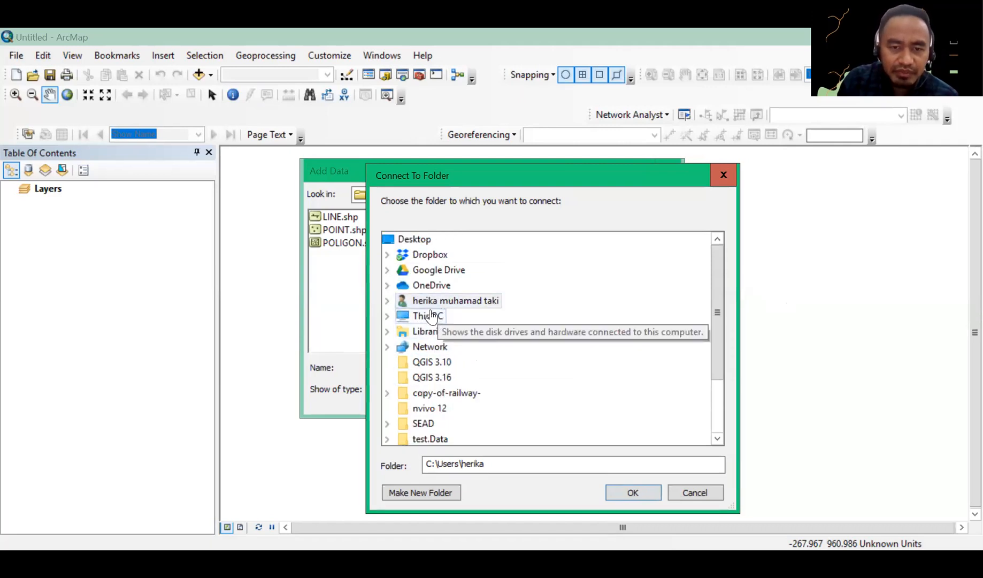
{"action": "left_click", "coordinate": [431, 316]}
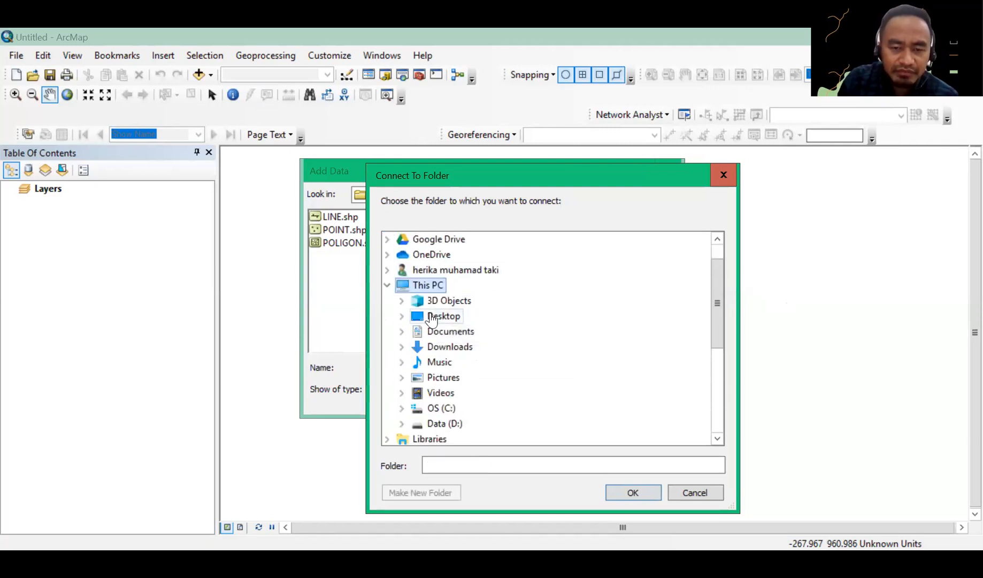
{"action": "scroll", "coordinate": [436, 329], "scroll_direction": "down", "scroll_amount": 2}
{"action": "double_click", "coordinate": [440, 334]}
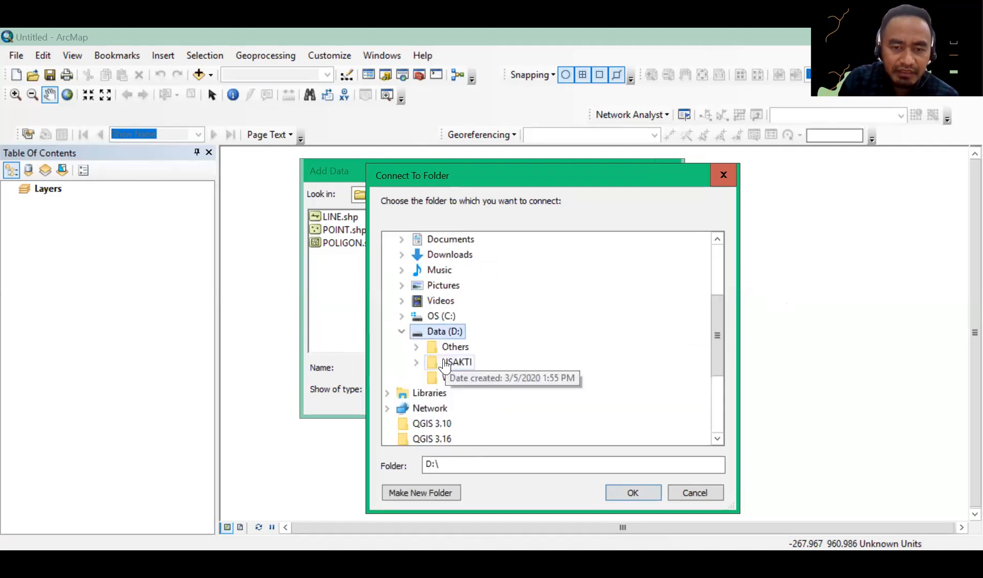
{"action": "double_click", "coordinate": [451, 363]}
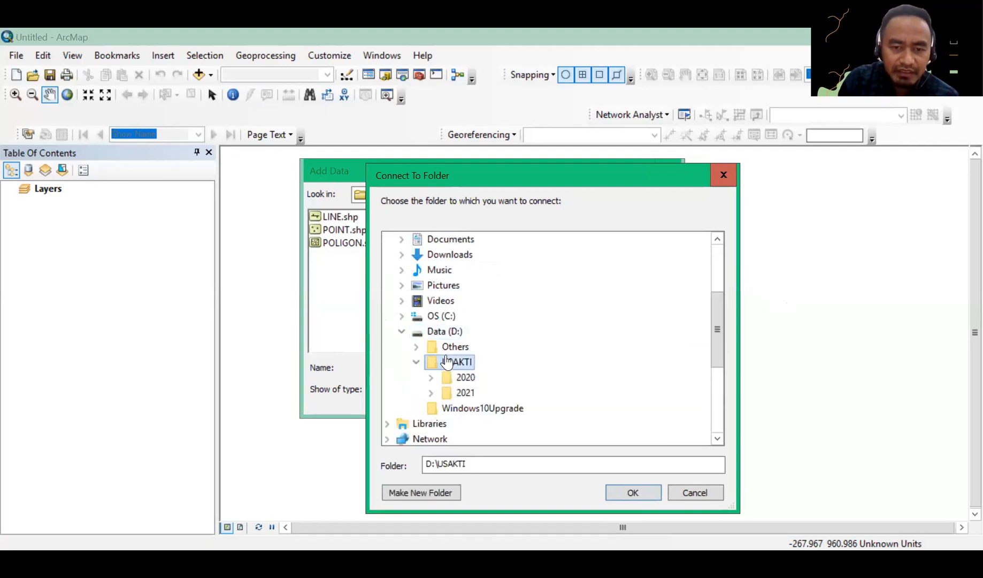
{"action": "left_click", "coordinate": [461, 394]}
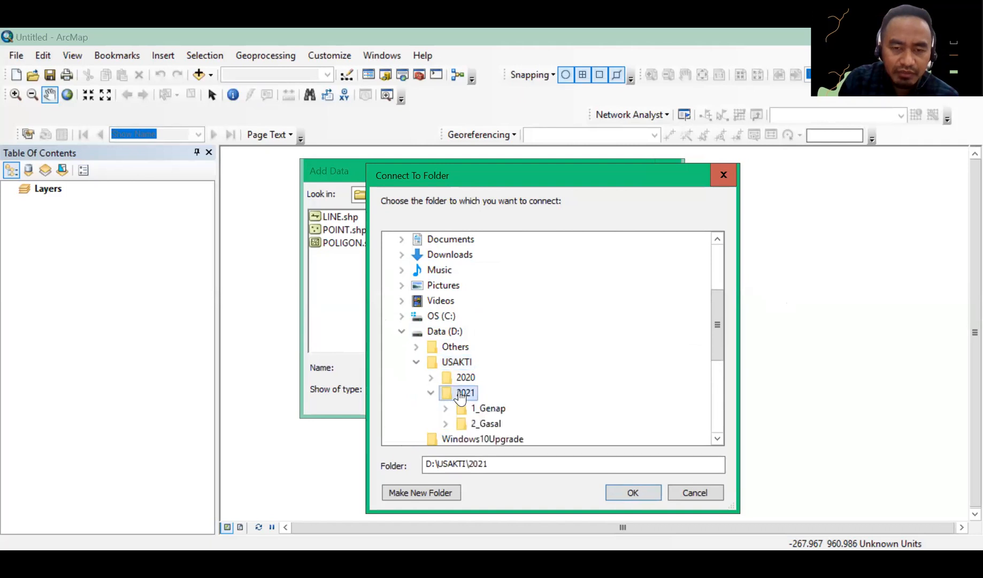
{"action": "left_click", "coordinate": [470, 423]}
{"action": "left_click", "coordinate": [473, 410]}
{"action": "scroll", "coordinate": [472, 413], "scroll_direction": "down", "scroll_amount": 1}
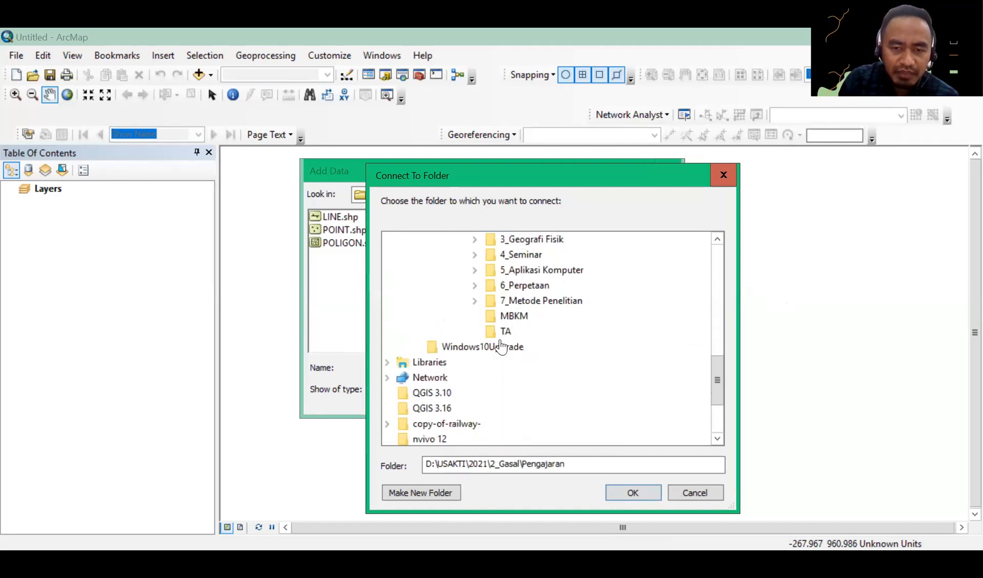
{"action": "left_click", "coordinate": [527, 263]}
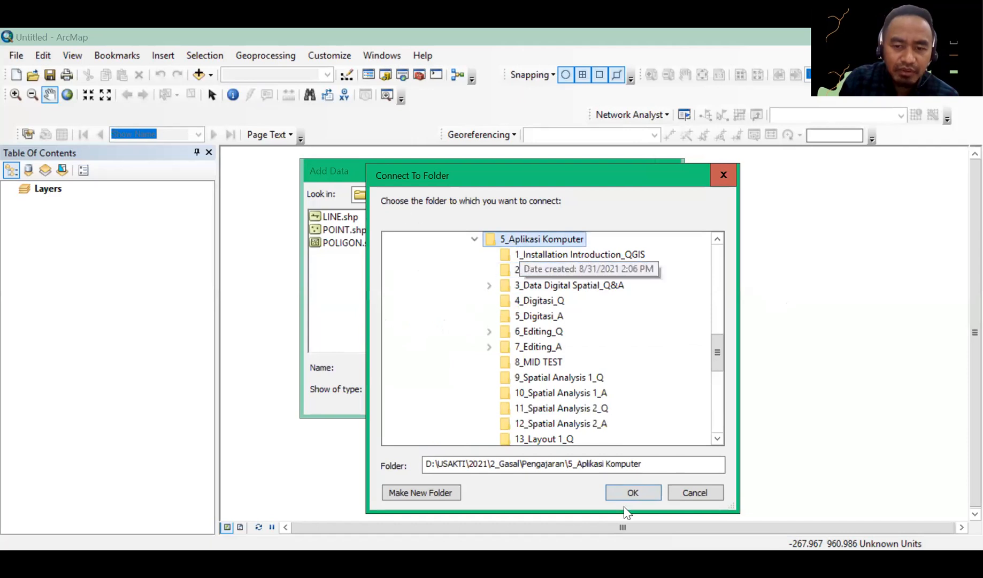
{"action": "left_click", "coordinate": [723, 176]}
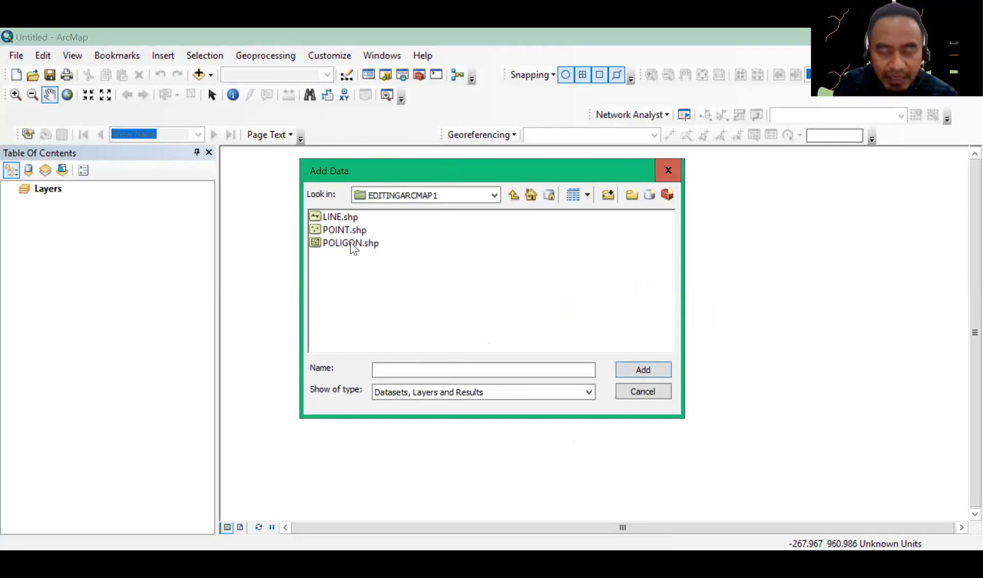
- Add LINE.shp, POINT.shp and POLIGON.shp to the map from Pengajaran\5_Aplikasi Komputer\7_Editing_A\EDITINGARCMAP1
{"action": "left_click", "coordinate": [465, 202]}
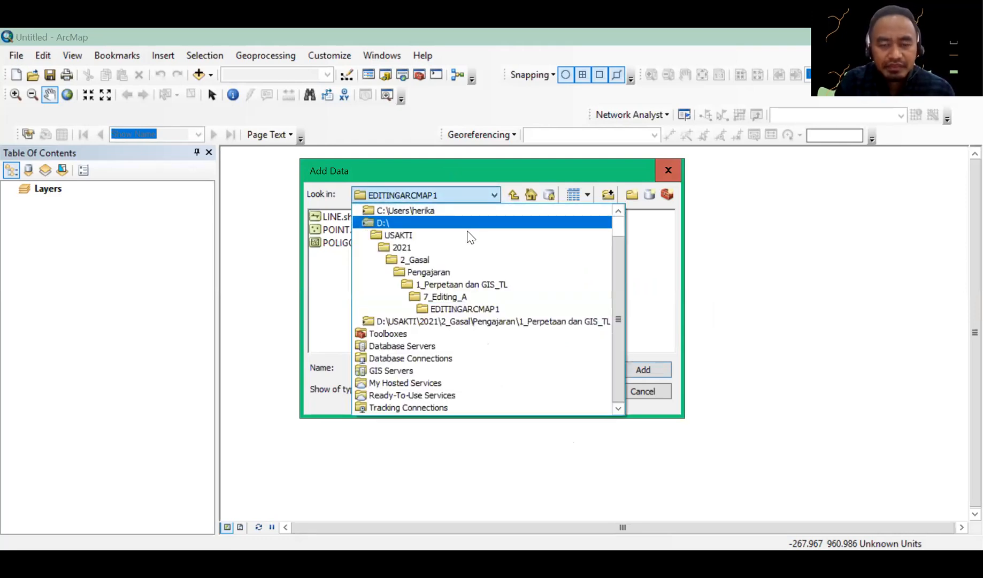
{"action": "left_click", "coordinate": [487, 272]}
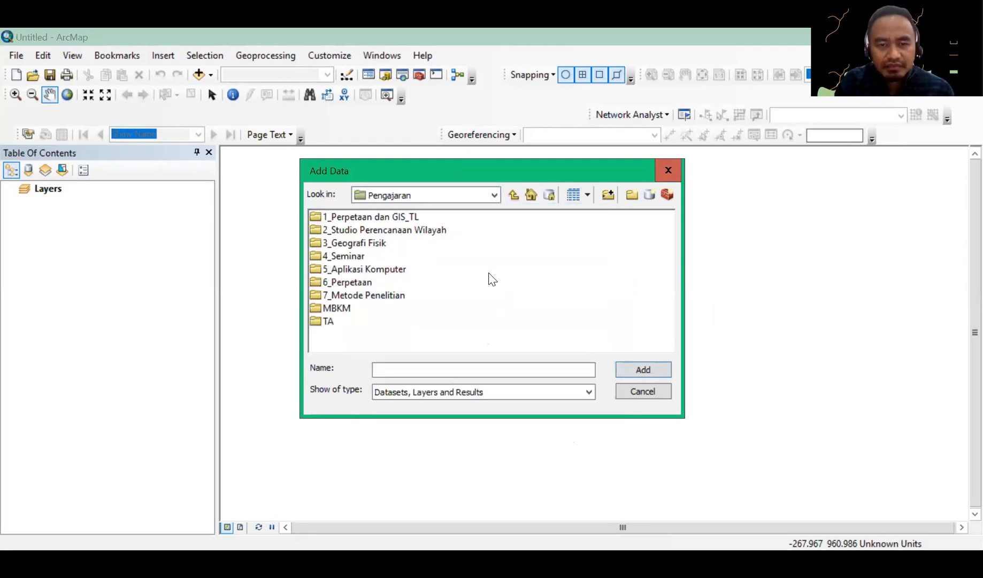
{"action": "double_click", "coordinate": [368, 270]}
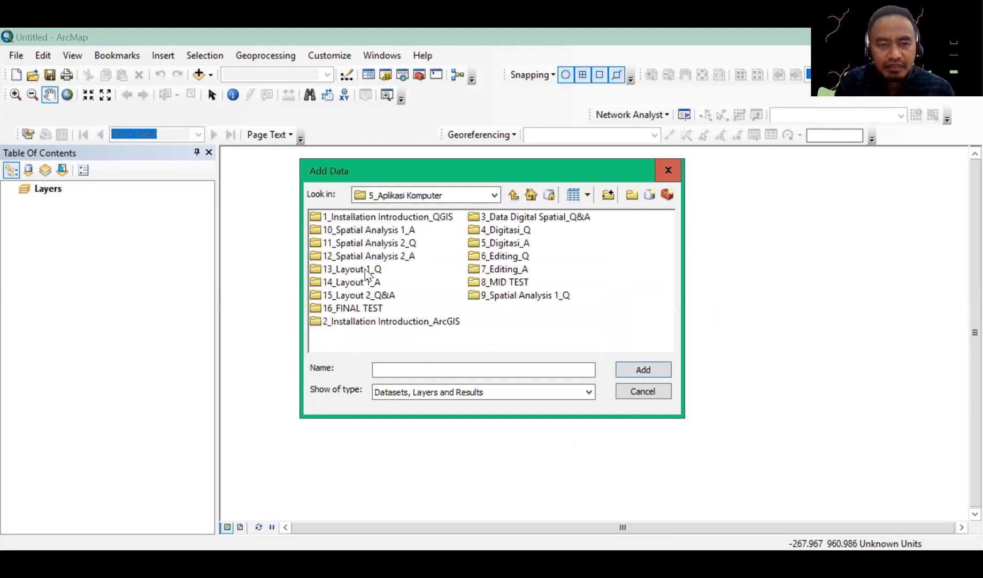
{"action": "double_click", "coordinate": [489, 269]}
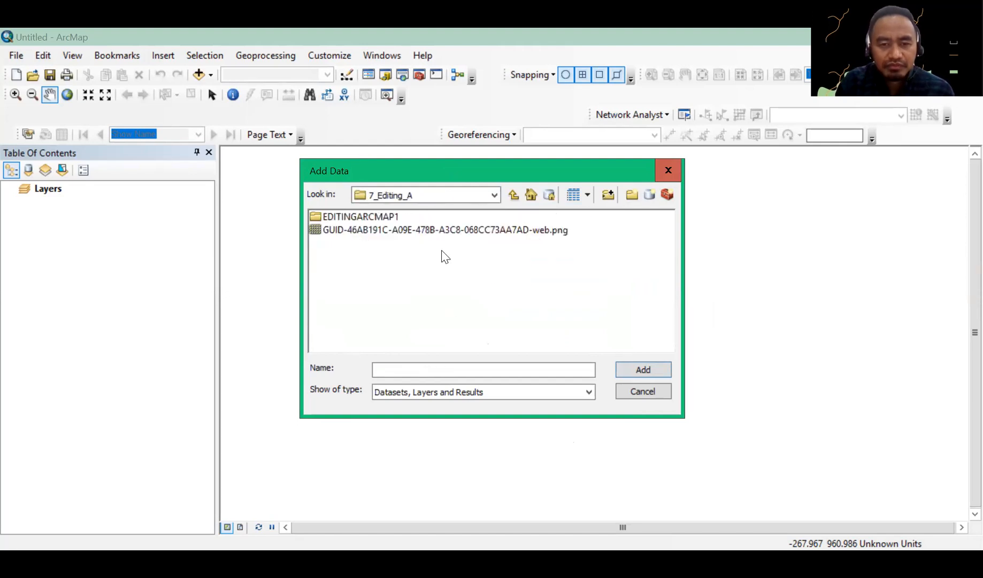
{"action": "double_click", "coordinate": [361, 217]}
{"action": "left_click", "coordinate": [352, 218]}
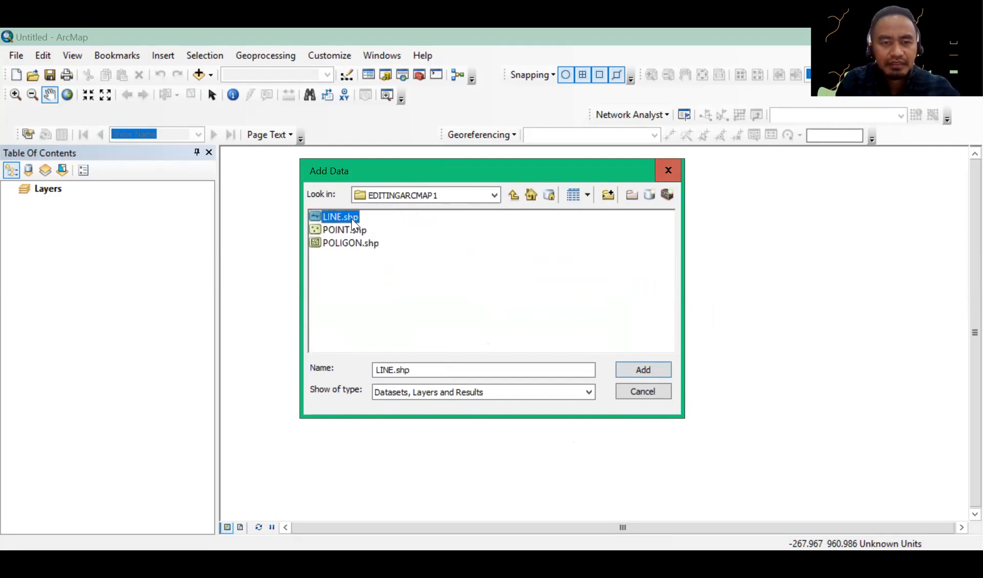
{"action": "left_click", "coordinate": [355, 244], "text": "shift"}
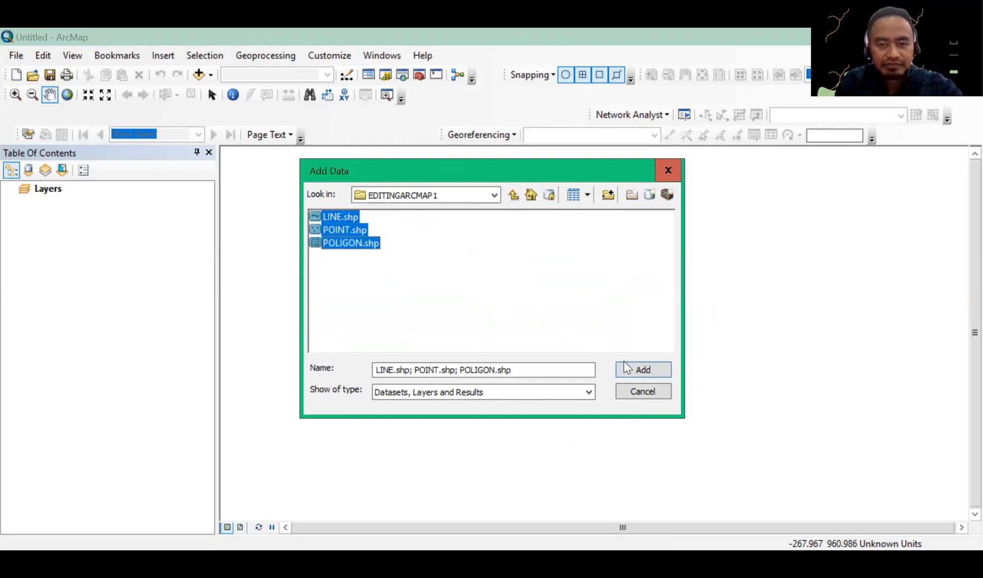
{"action": "left_click", "coordinate": [633, 372]}
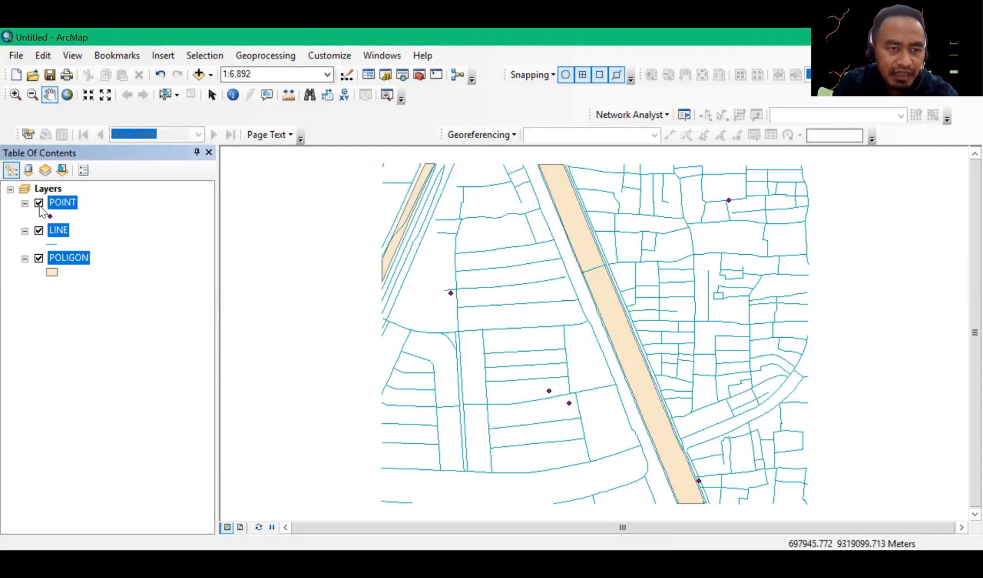
- Hide the POLIGON and LINE layers so that only the POINT layer is displayed
{"action": "left_click", "coordinate": [38, 259]}
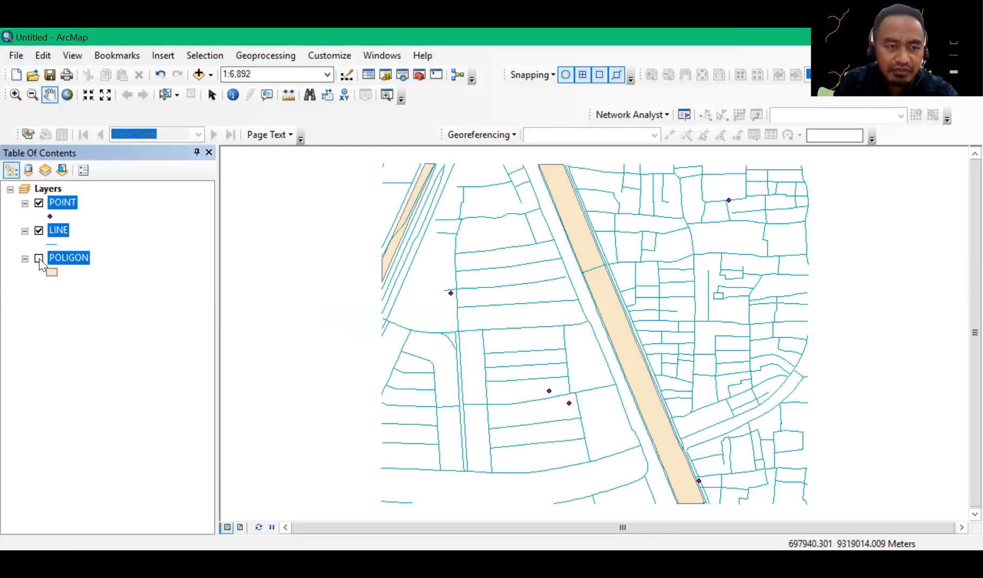
{"action": "left_click", "coordinate": [38, 231]}
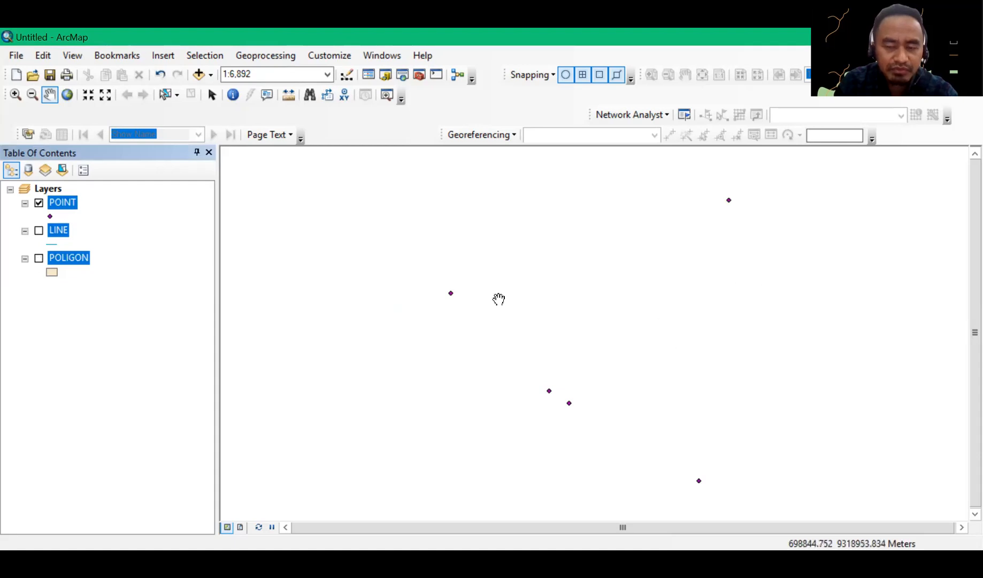
{"action": "left_click", "coordinate": [38, 231]}
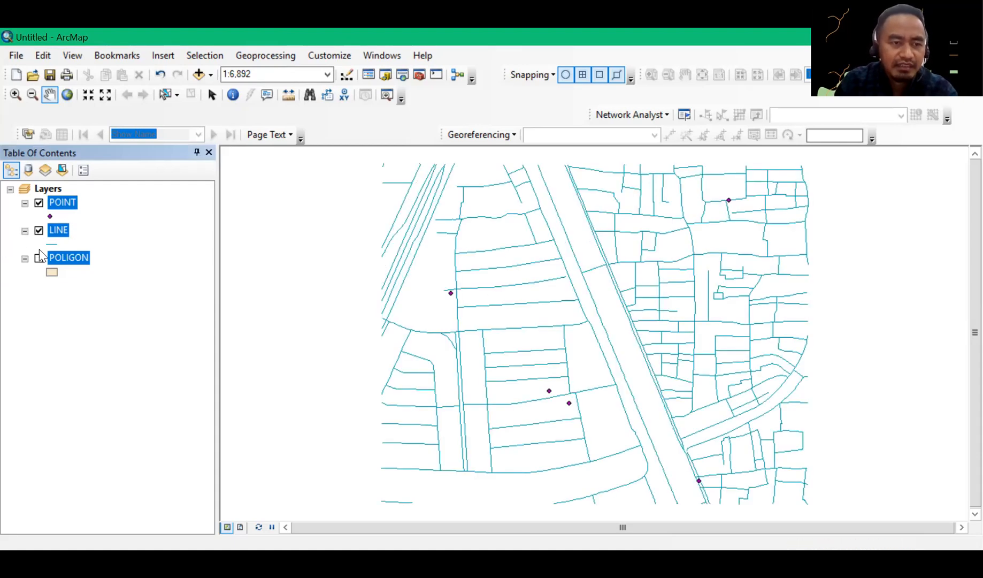
{"action": "left_click", "coordinate": [39, 259]}
{"action": "left_click", "coordinate": [38, 258]}
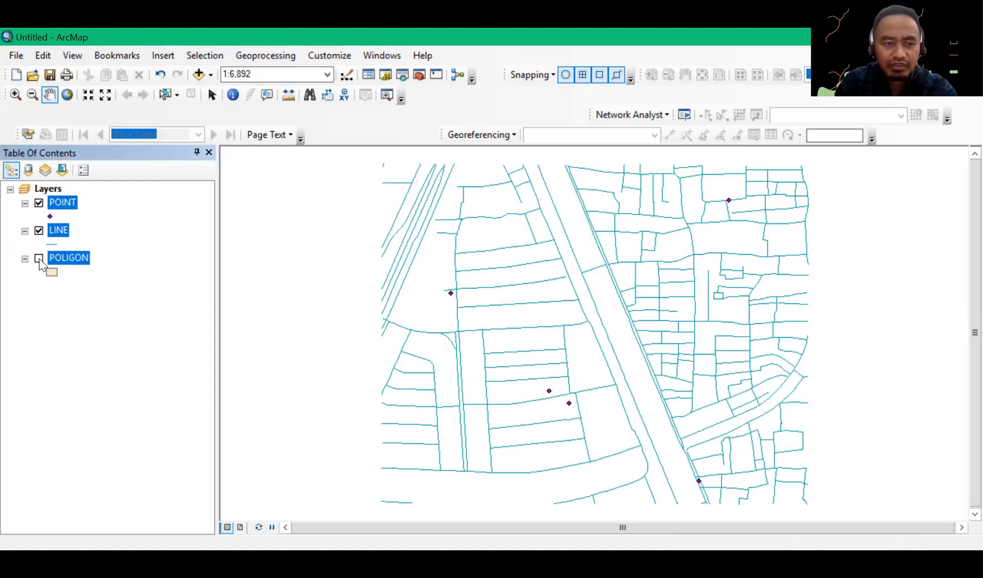
{"action": "left_click", "coordinate": [39, 230]}
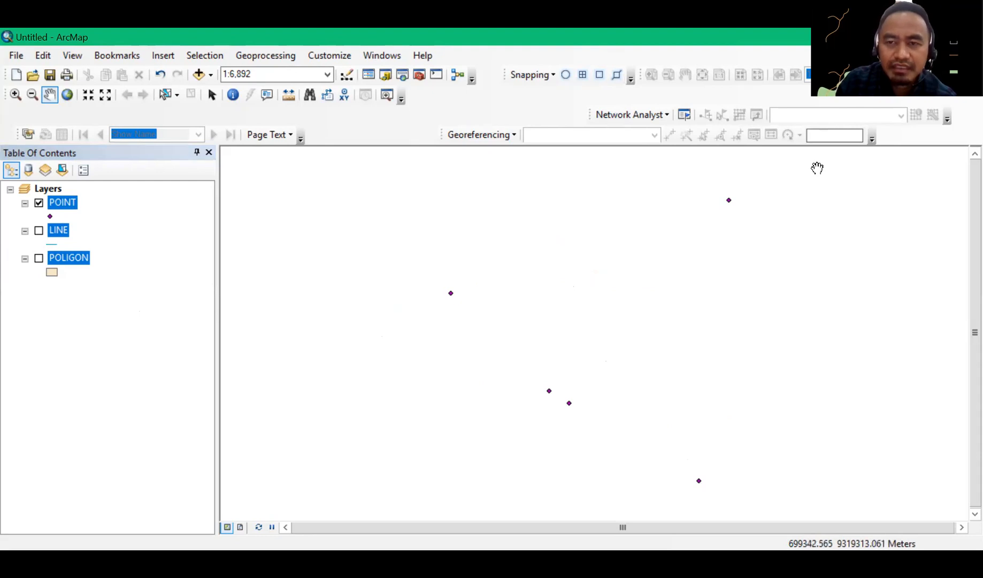
- Display the Editor toolbar and move it over the upper part of the map
{"action": "right_click", "coordinate": [733, 59]}
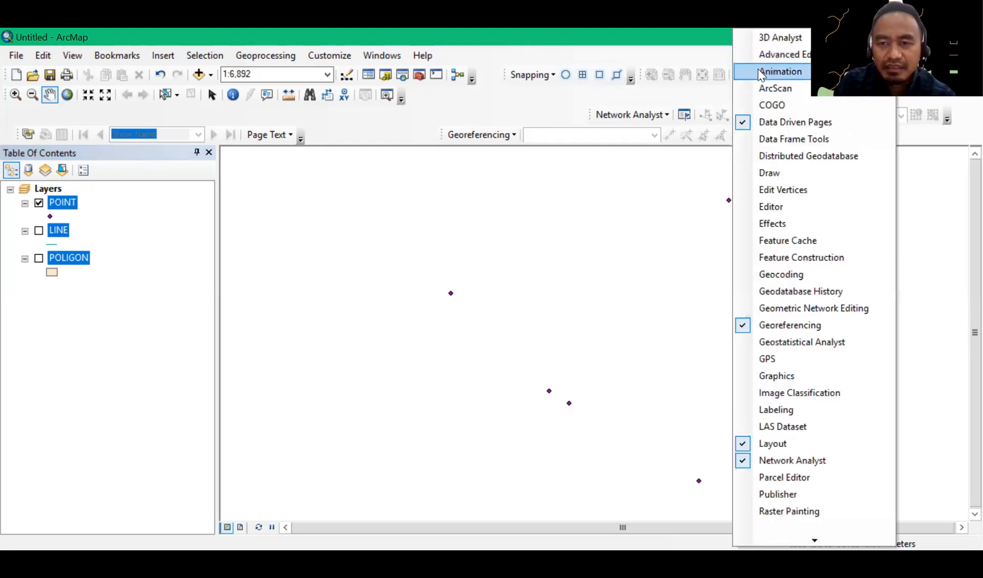
{"action": "left_click", "coordinate": [776, 205]}
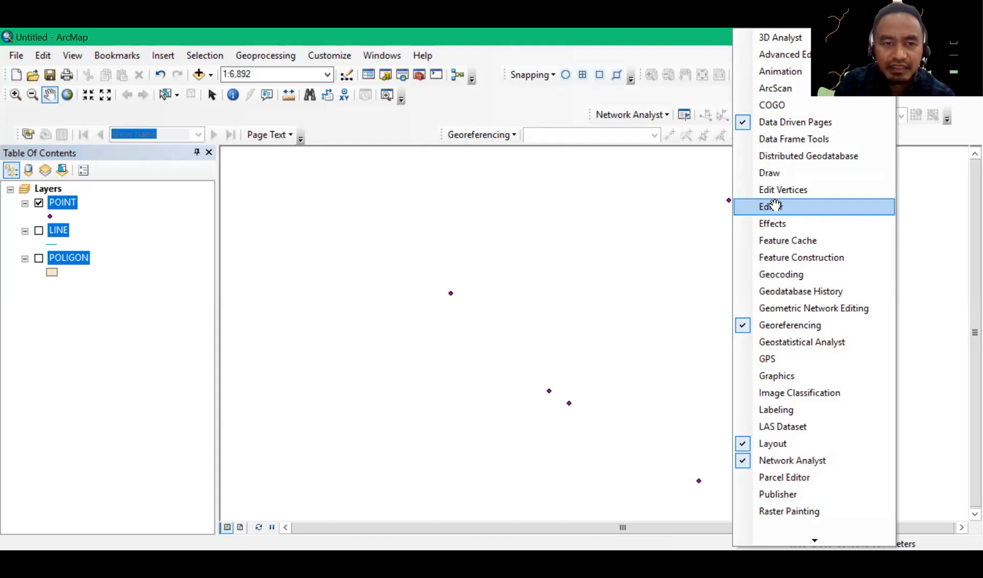
{"action": "left_click_drag", "start_coordinate": [397, 147], "coordinate": [402, 169]}
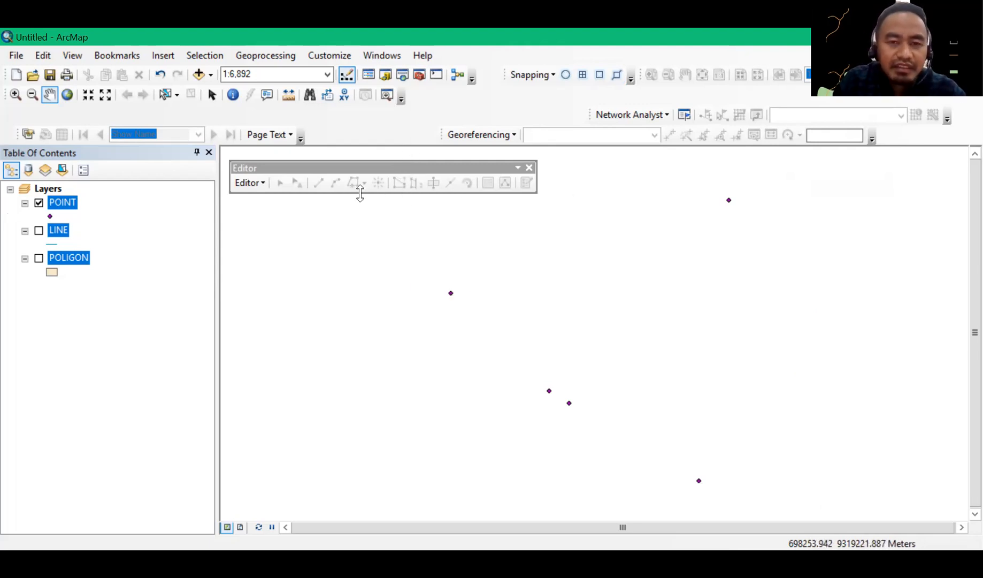
- Display the Advanced Editing toolbar and place it beside the Editor toolbar
{"action": "right_click", "coordinate": [761, 53]}
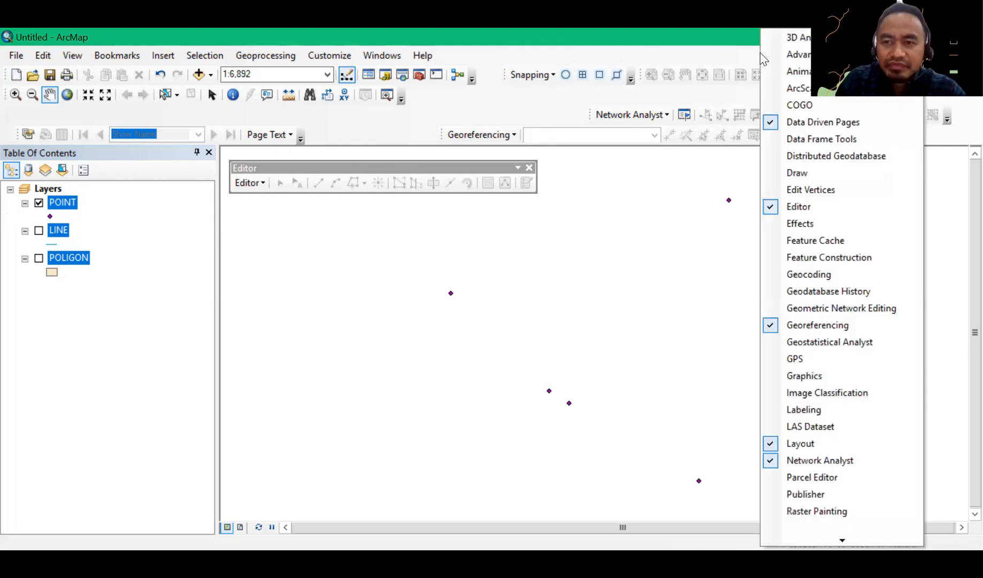
{"action": "left_click", "coordinate": [800, 55]}
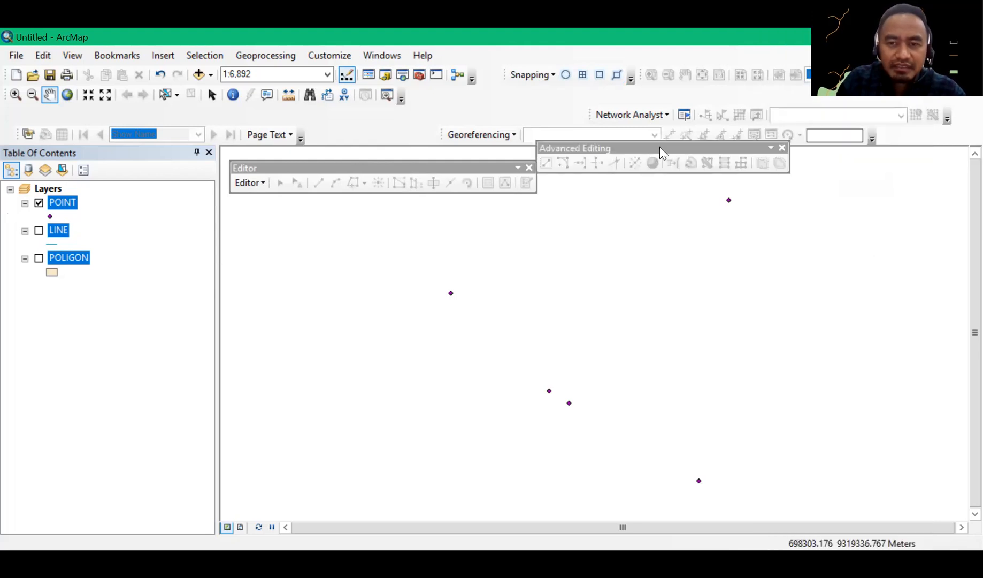
{"action": "left_click_drag", "start_coordinate": [659, 145], "coordinate": [669, 171]}
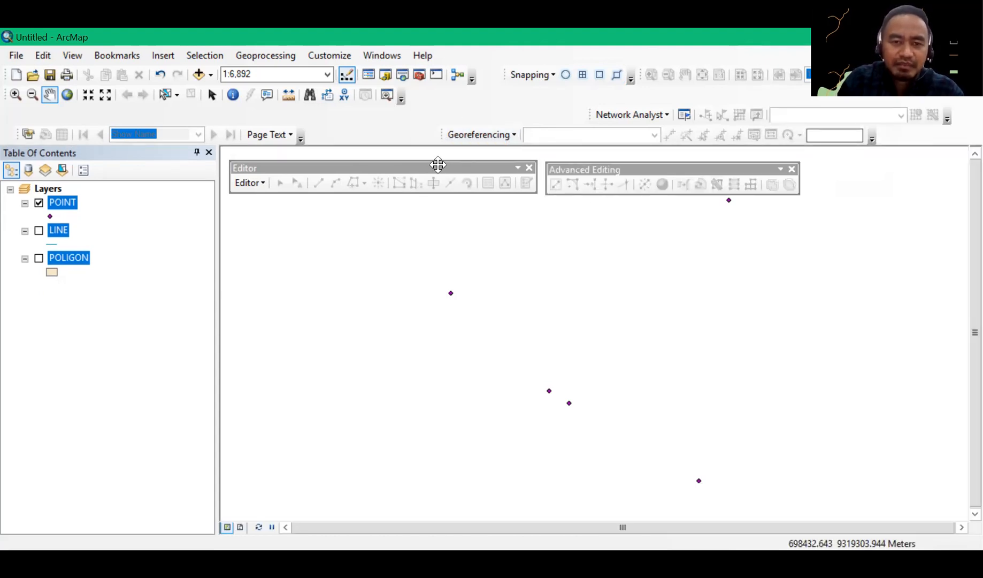
- Dock the Editor and Advanced Editing toolbars among the toolbars above the map
{"action": "left_click_drag", "start_coordinate": [438, 163], "coordinate": [461, 115]}
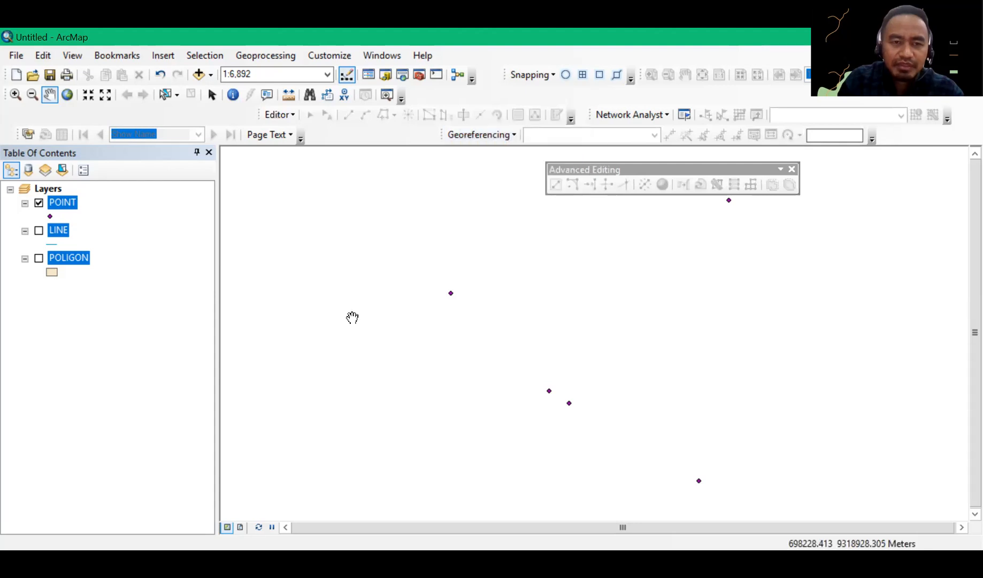
{"action": "left_click_drag", "start_coordinate": [707, 169], "coordinate": [198, 108]}
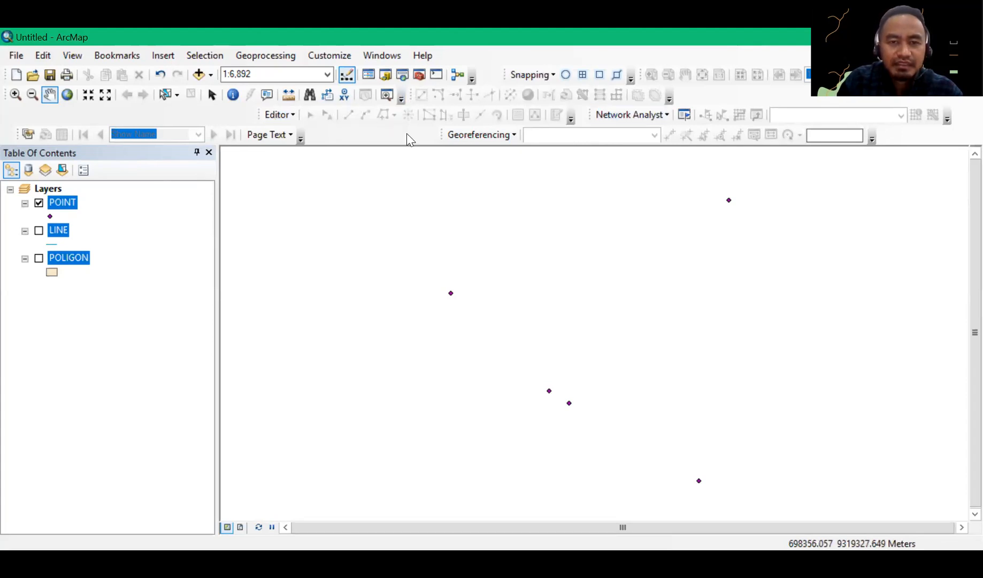
{"action": "left_click_drag", "start_coordinate": [409, 96], "coordinate": [434, 92]}
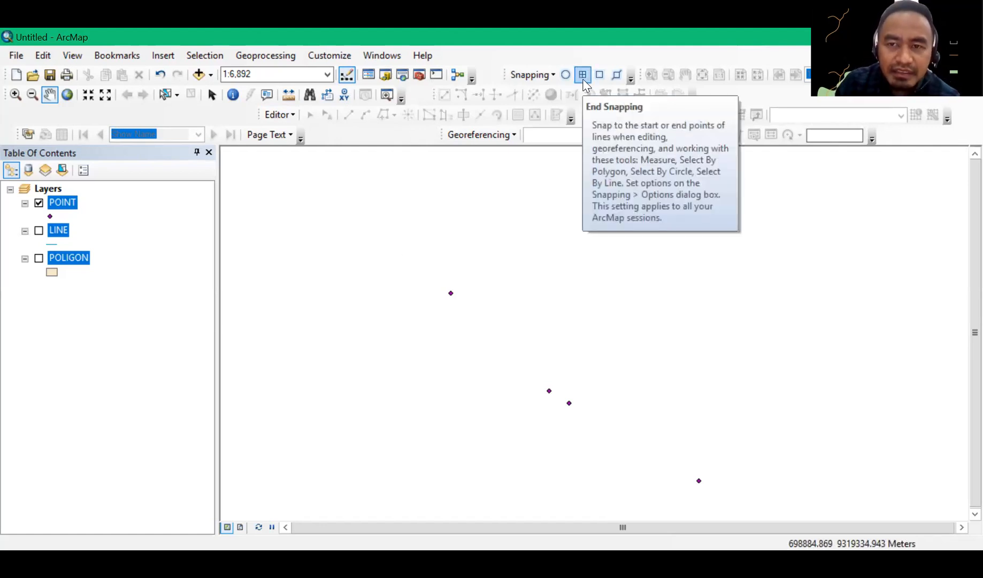
- Hide the Snapping toolbar and display it again
{"action": "right_click", "coordinate": [781, 50]}
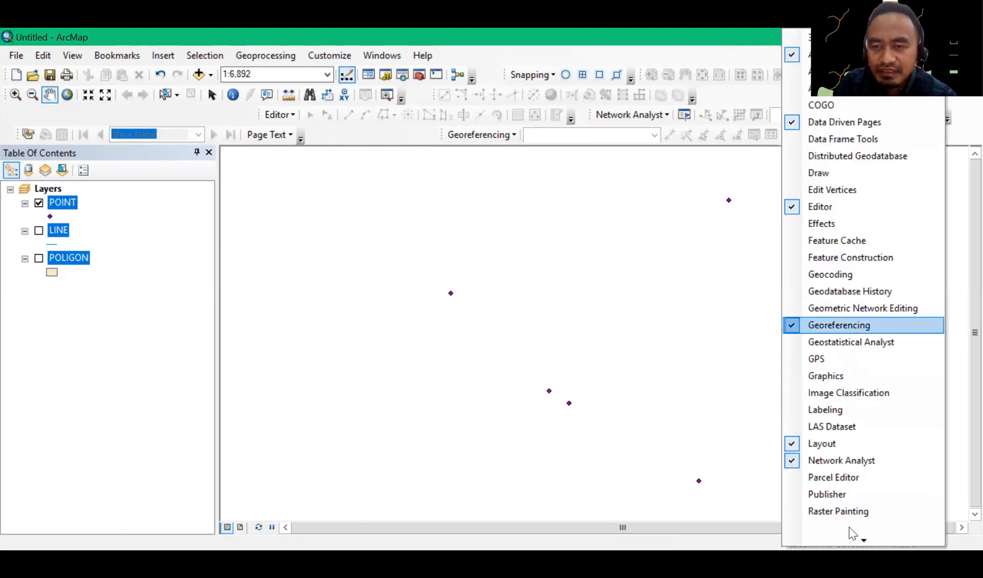
{"action": "mouse_move", "coordinate": [863, 541]}
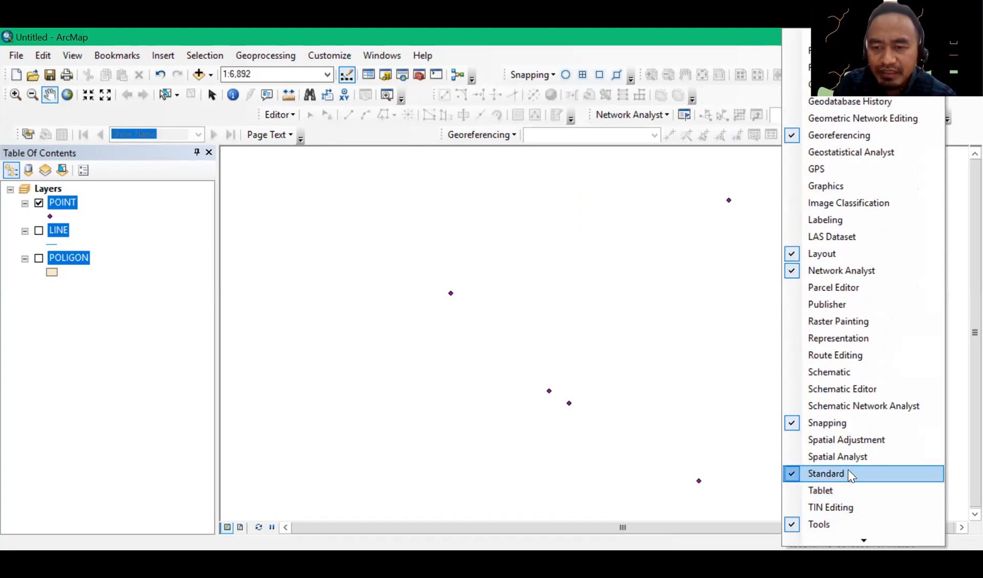
{"action": "left_click", "coordinate": [847, 425]}
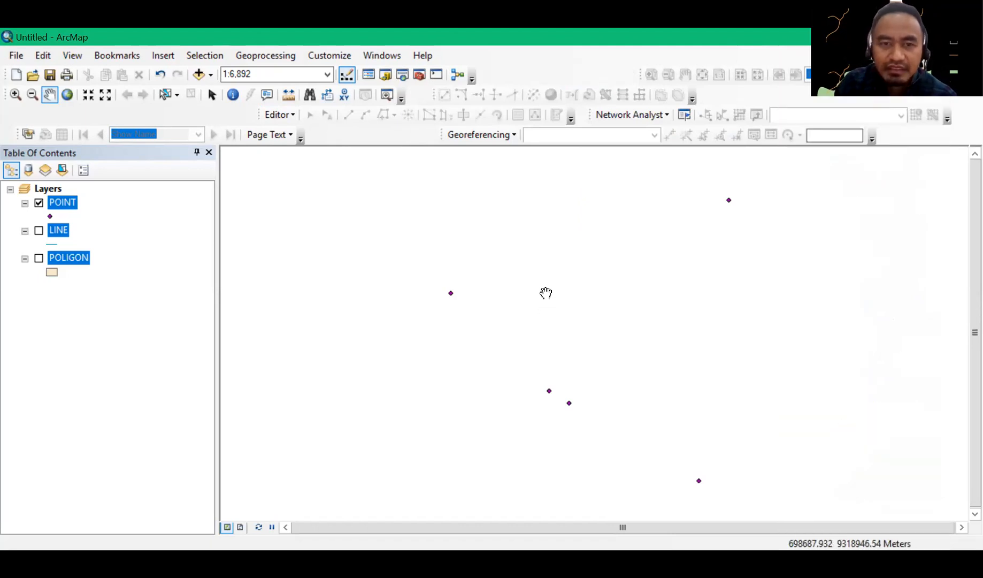
{"action": "right_click", "coordinate": [692, 53]}
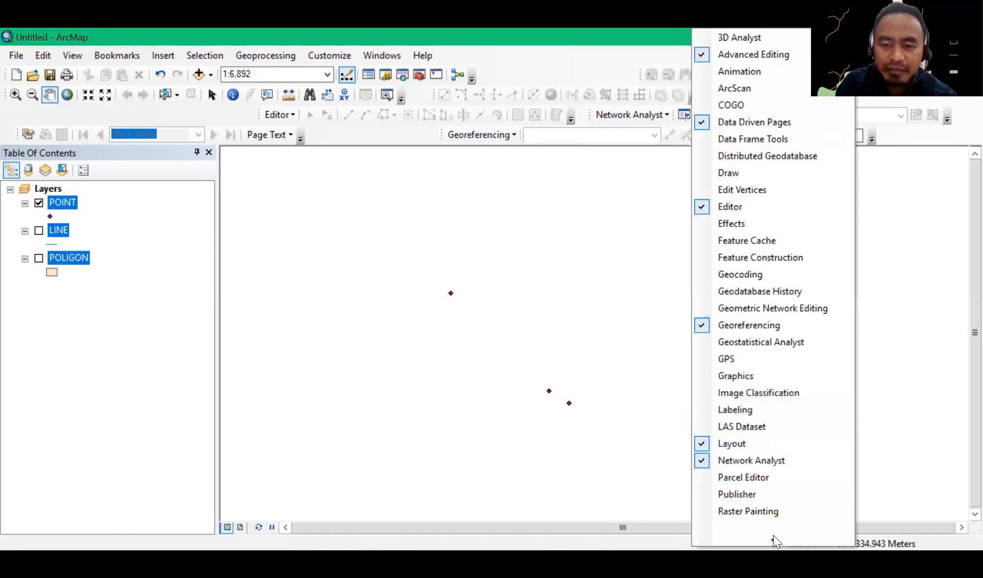
{"action": "mouse_move", "coordinate": [774, 539]}
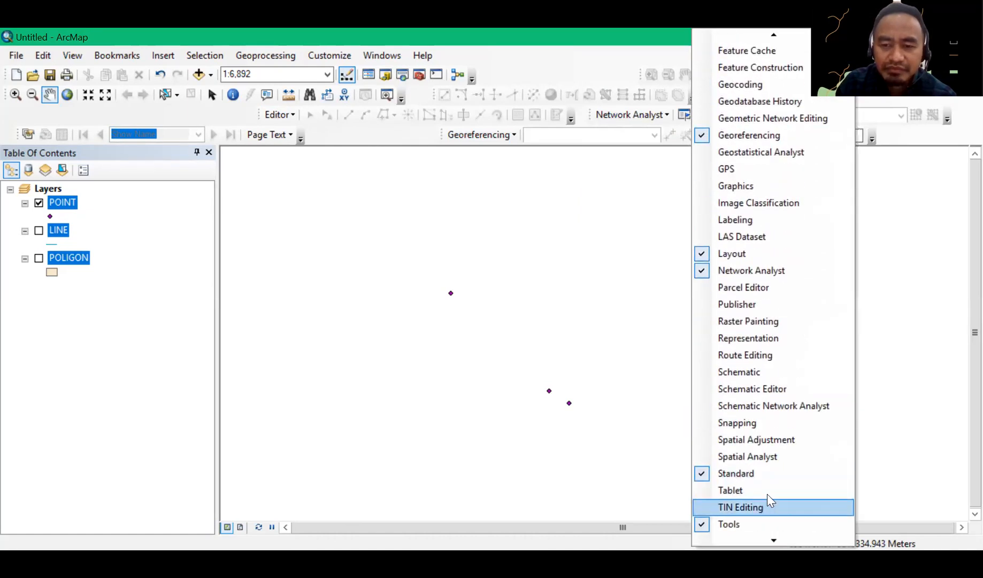
{"action": "left_click", "coordinate": [766, 421]}
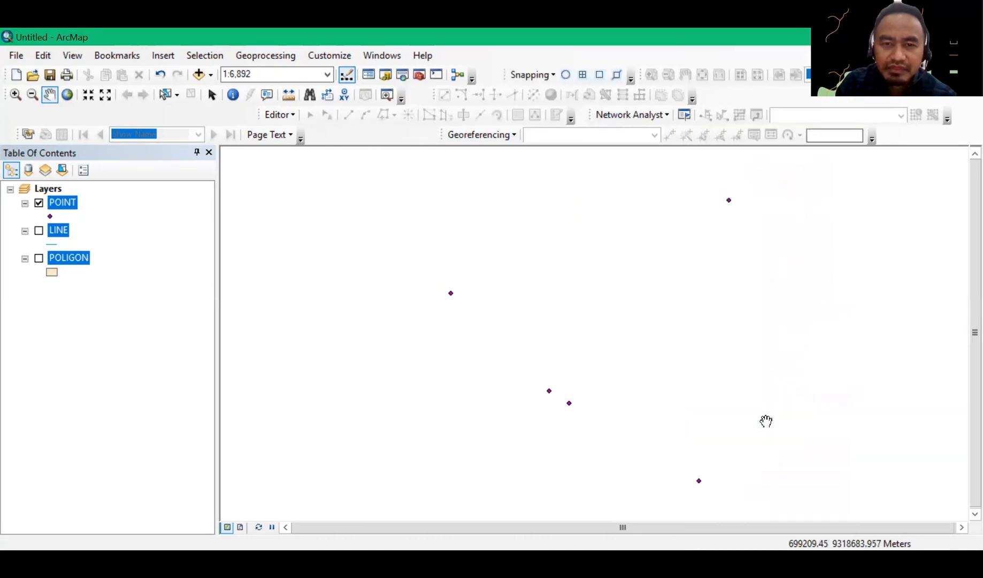
- Turn on point, end, vertex and edge snapping
{"action": "left_click", "coordinate": [554, 76]}
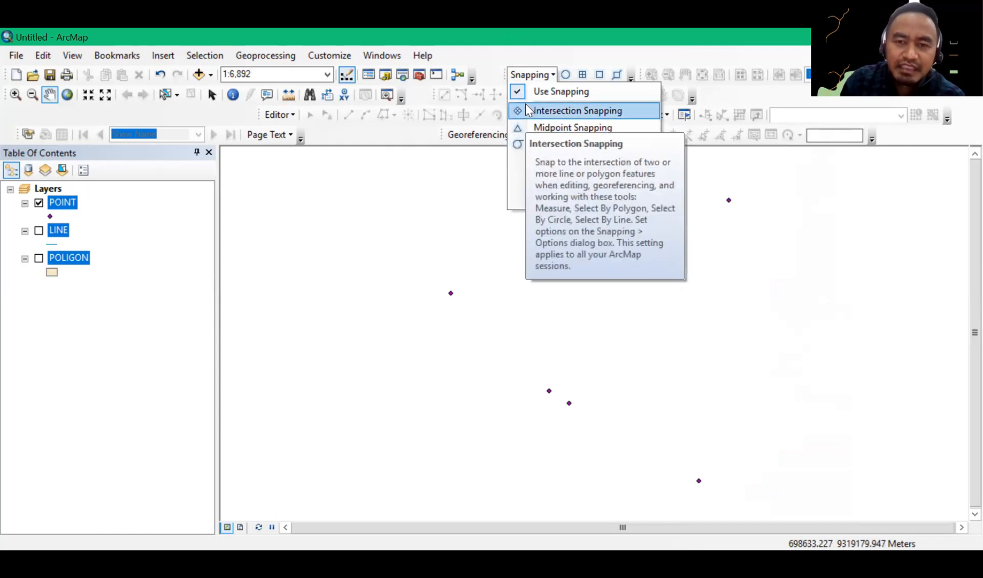
{"action": "left_click", "coordinate": [558, 75]}
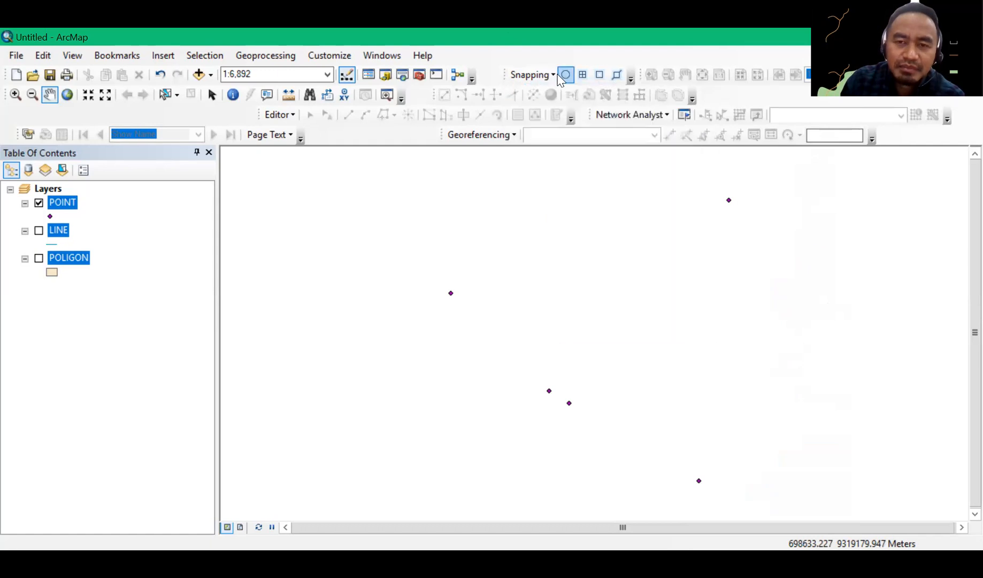
{"action": "left_click", "coordinate": [565, 74]}
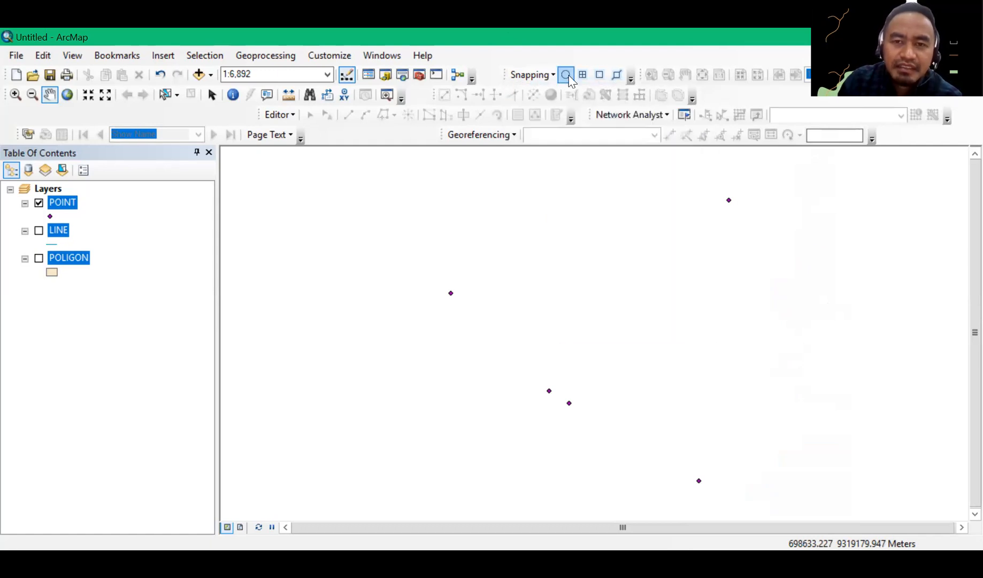
{"action": "left_click", "coordinate": [583, 74]}
{"action": "left_click", "coordinate": [600, 75]}
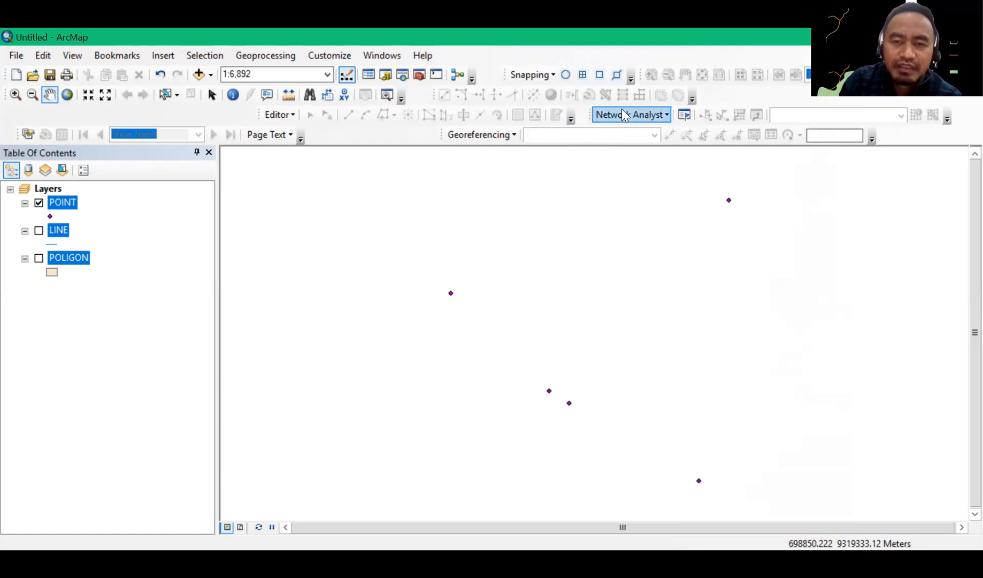
{"action": "left_click", "coordinate": [601, 80]}
{"action": "left_click", "coordinate": [580, 79]}
{"action": "left_click", "coordinate": [565, 79]}
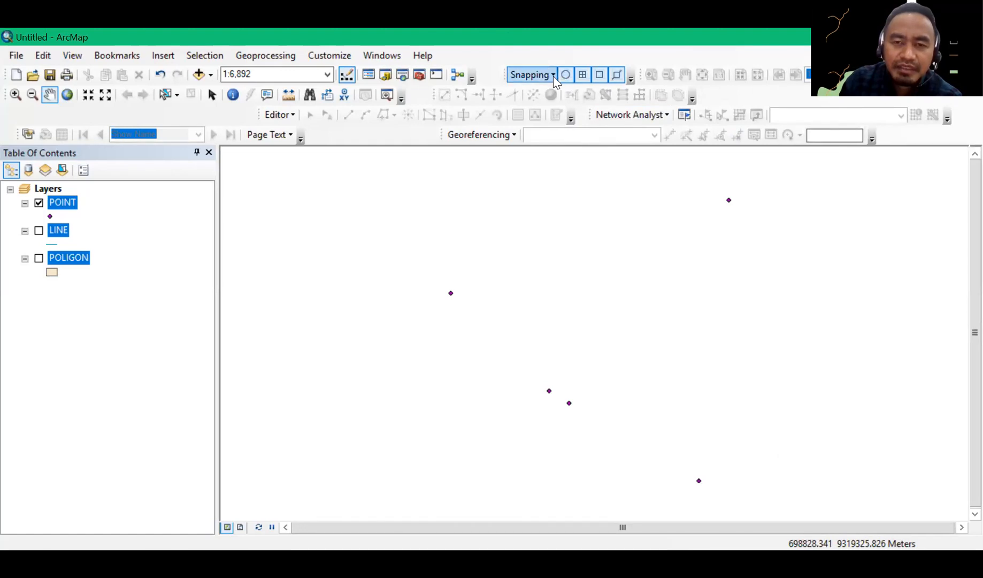
- Enable Intersection Snapping, Midpoint Snapping and Tangent Snapping as additional snap types
{"action": "left_click", "coordinate": [553, 76]}
{"action": "left_click", "coordinate": [552, 111]}
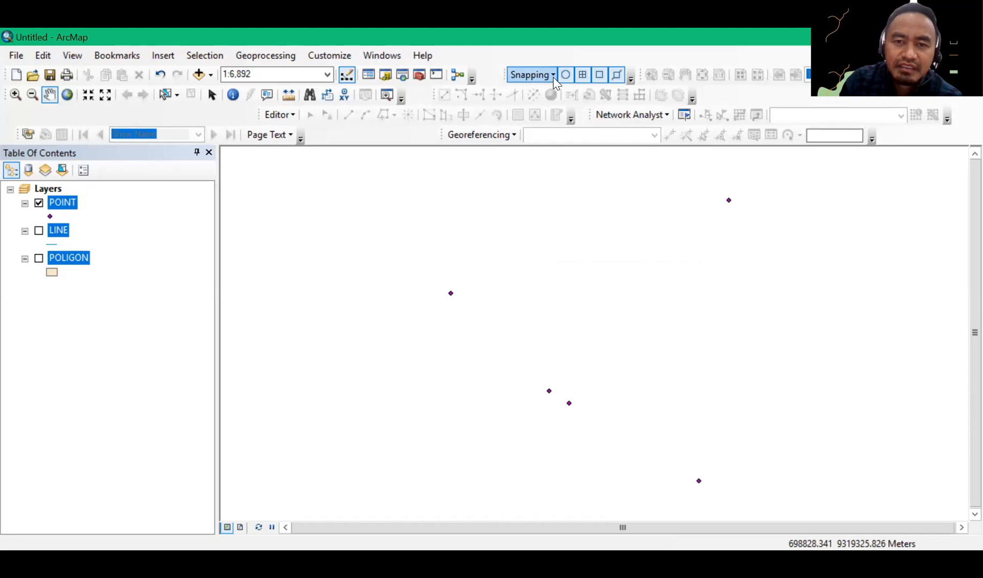
{"action": "left_click", "coordinate": [551, 74]}
{"action": "left_click", "coordinate": [551, 144]}
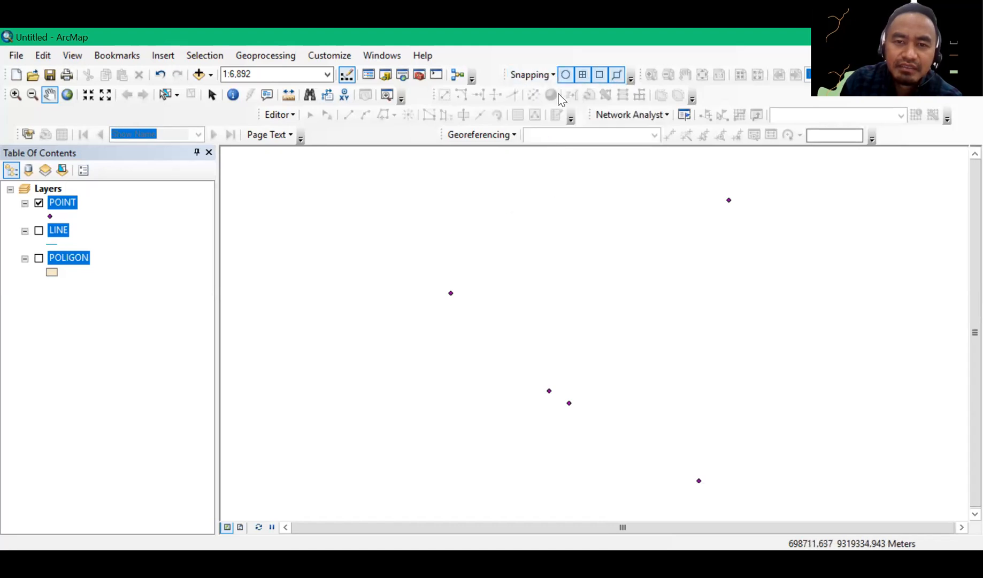
- Turn Use Snapping off and back on, and review the enabled snapping types
{"action": "left_click", "coordinate": [553, 74]}
{"action": "left_click", "coordinate": [551, 90]}
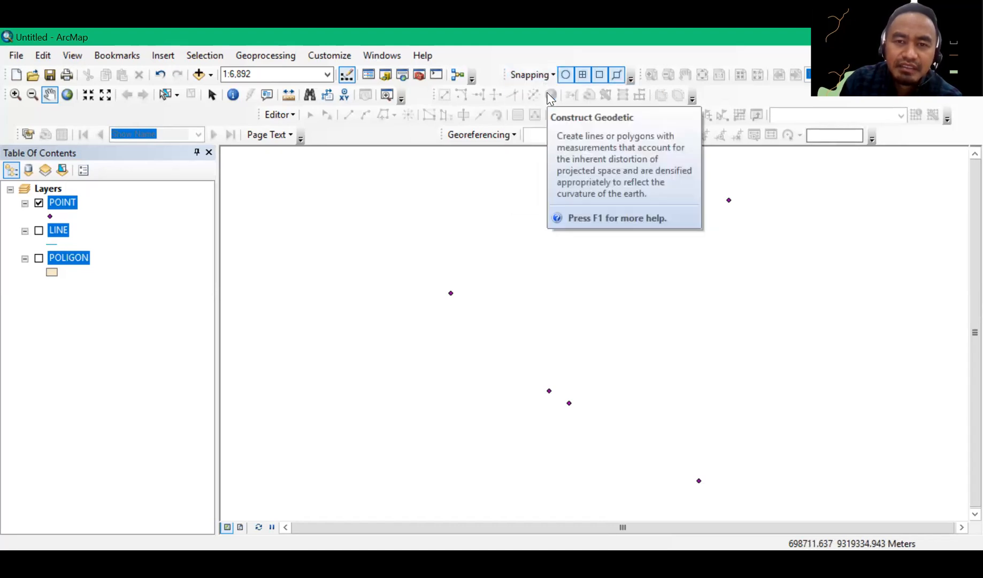
{"action": "left_click", "coordinate": [551, 75]}
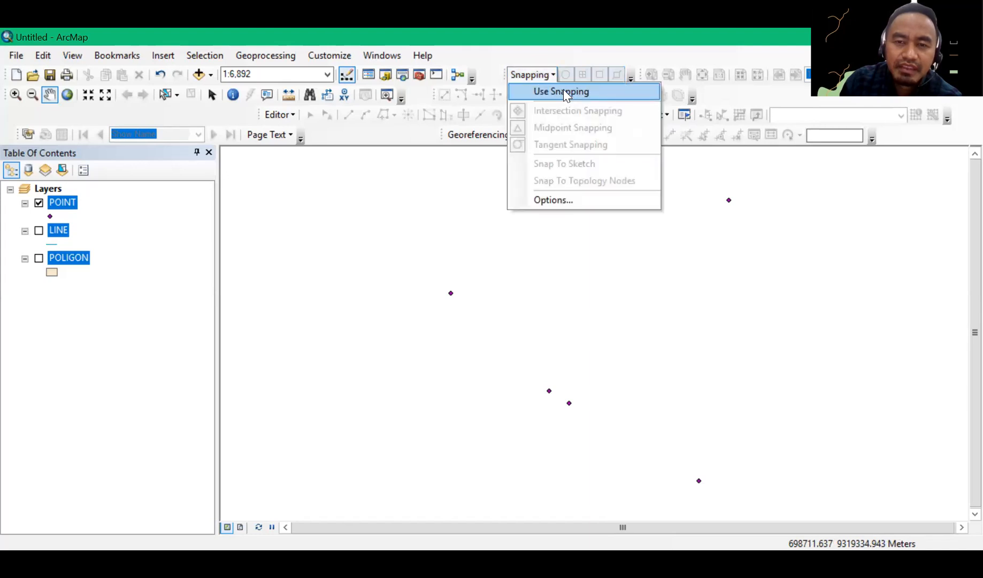
{"action": "left_click", "coordinate": [551, 90]}
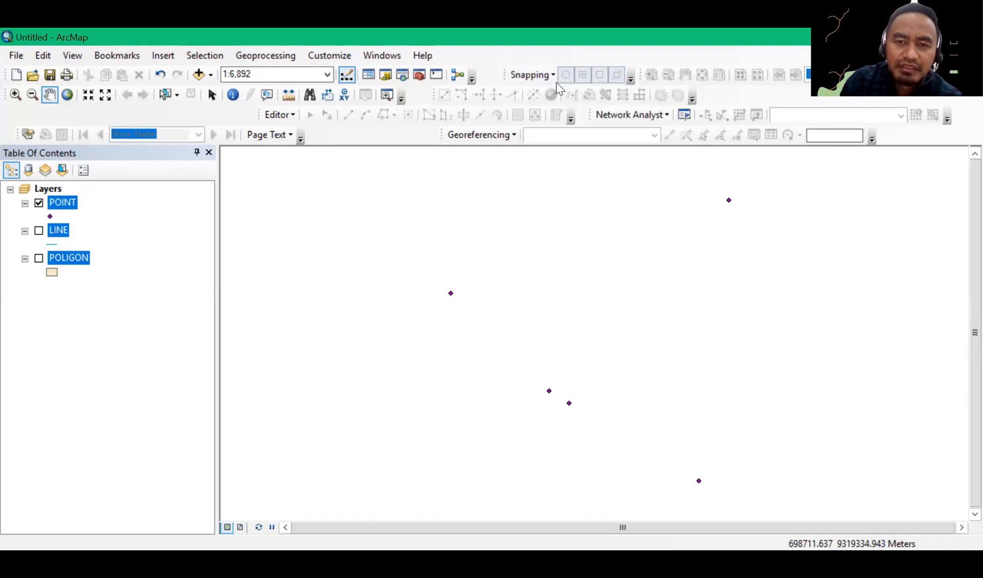
{"action": "left_click", "coordinate": [552, 77]}
{"action": "left_click", "coordinate": [551, 90]}
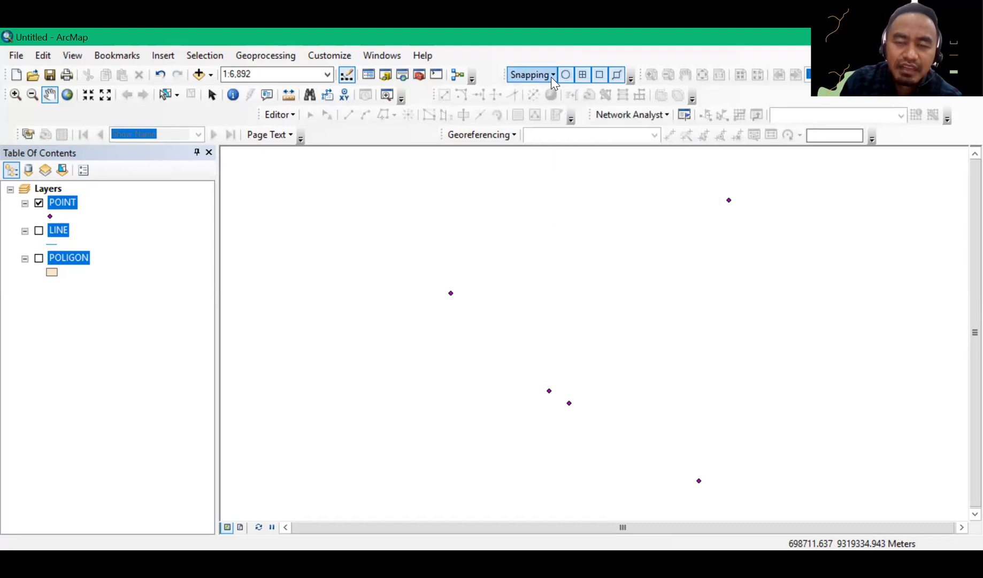
{"action": "left_click", "coordinate": [553, 75]}
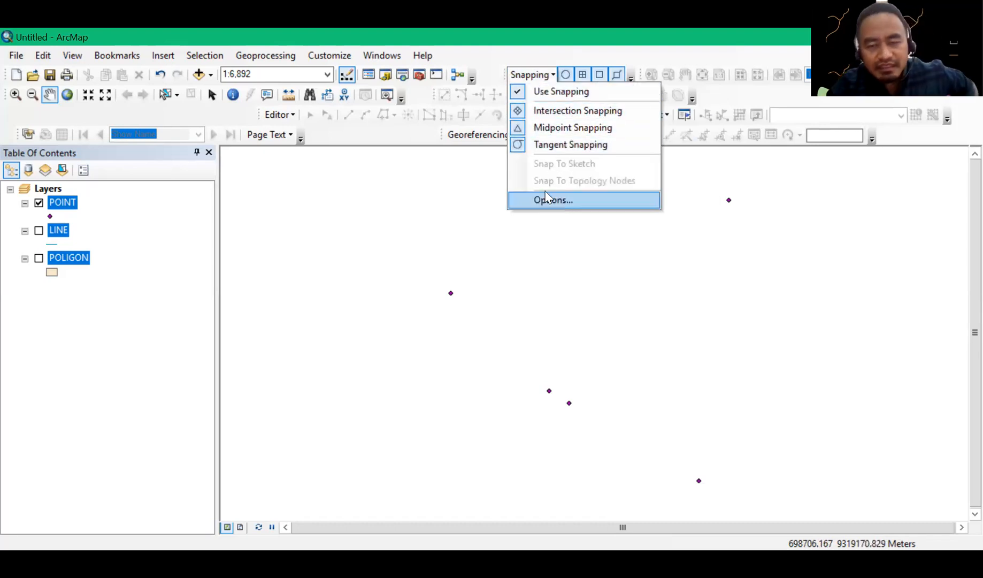
{"action": "left_click", "coordinate": [392, 253]}
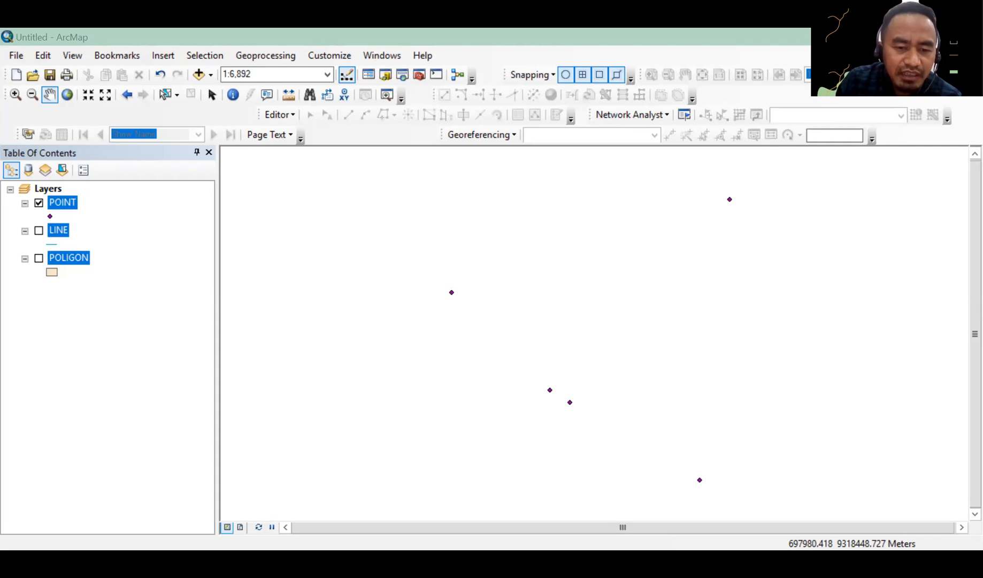
{"action": "left_click", "coordinate": [399, 404]}
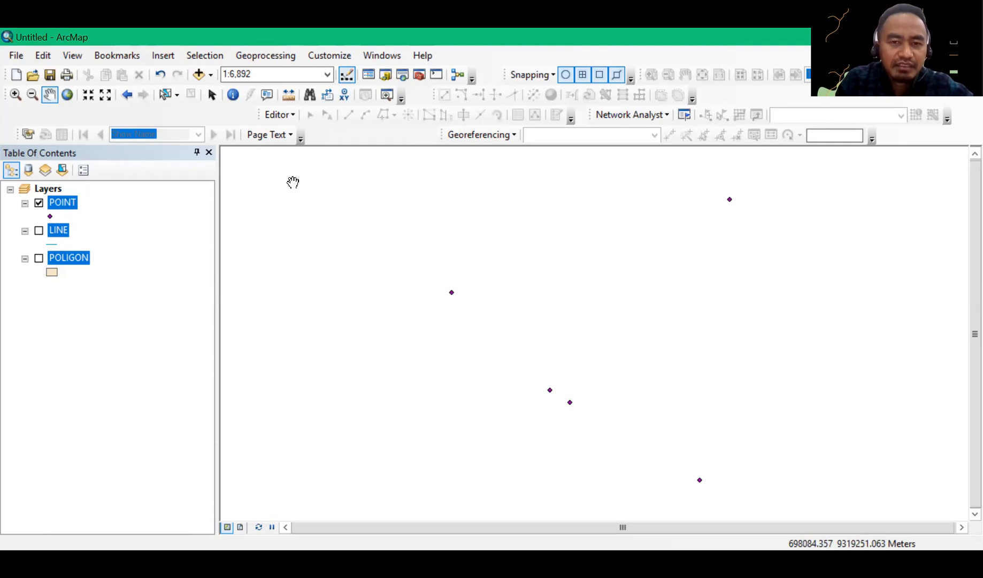
- Switch the Versioning editing options to Do not automatically save changes and back to Automatically save changes in all cases, and apply them
{"action": "left_click", "coordinate": [288, 118]}
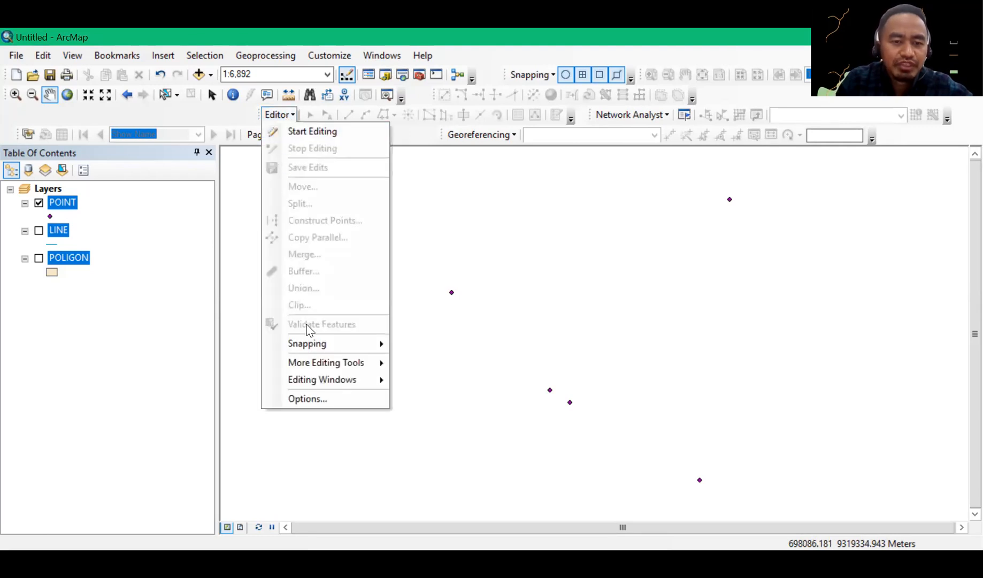
{"action": "left_click", "coordinate": [307, 399]}
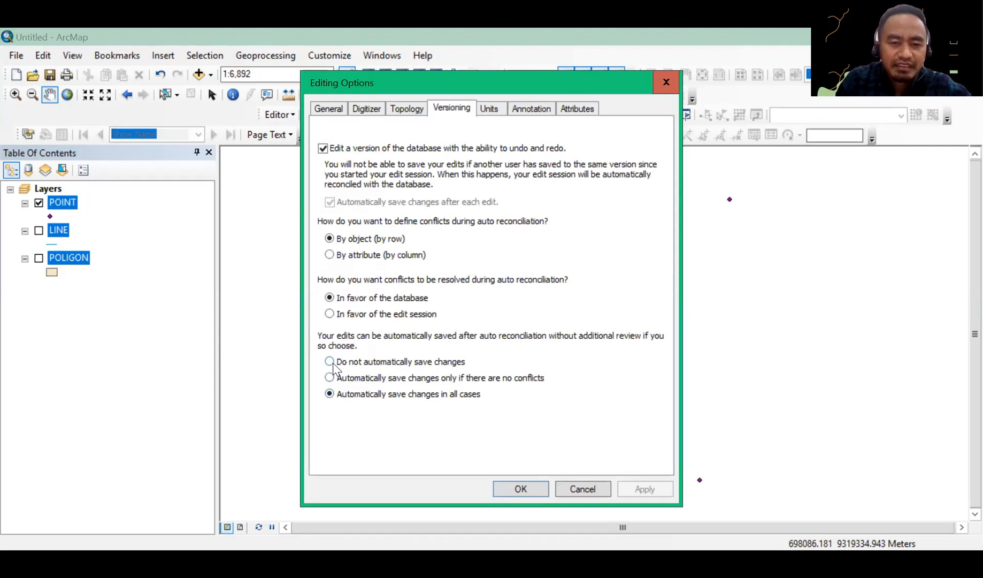
{"action": "left_click", "coordinate": [331, 362]}
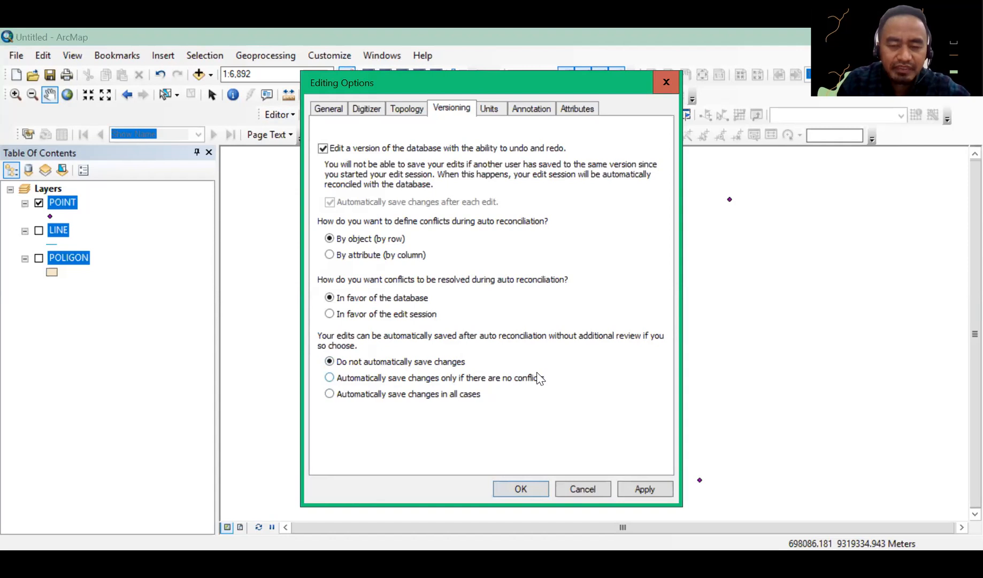
{"action": "left_click", "coordinate": [330, 396]}
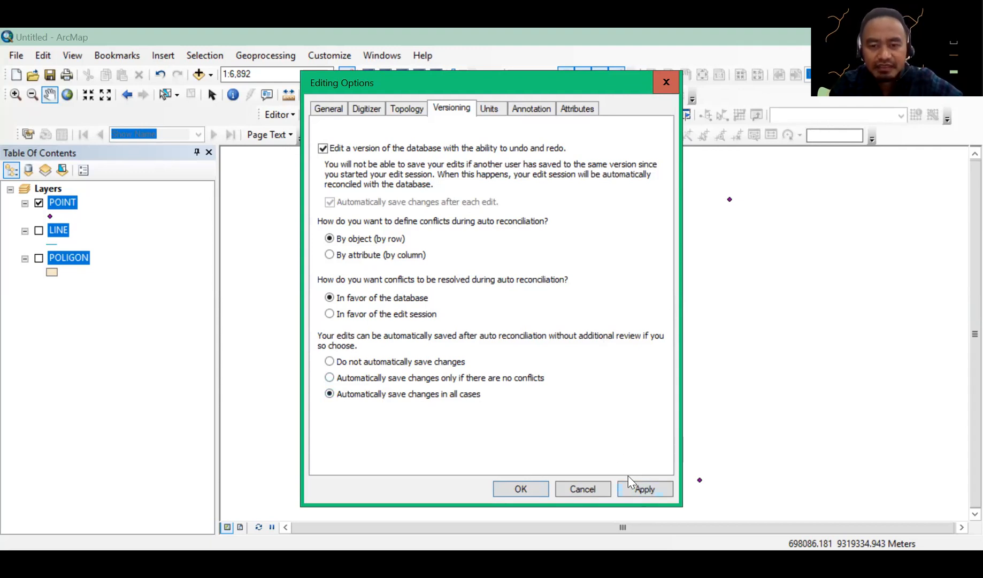
{"action": "left_click", "coordinate": [625, 489]}
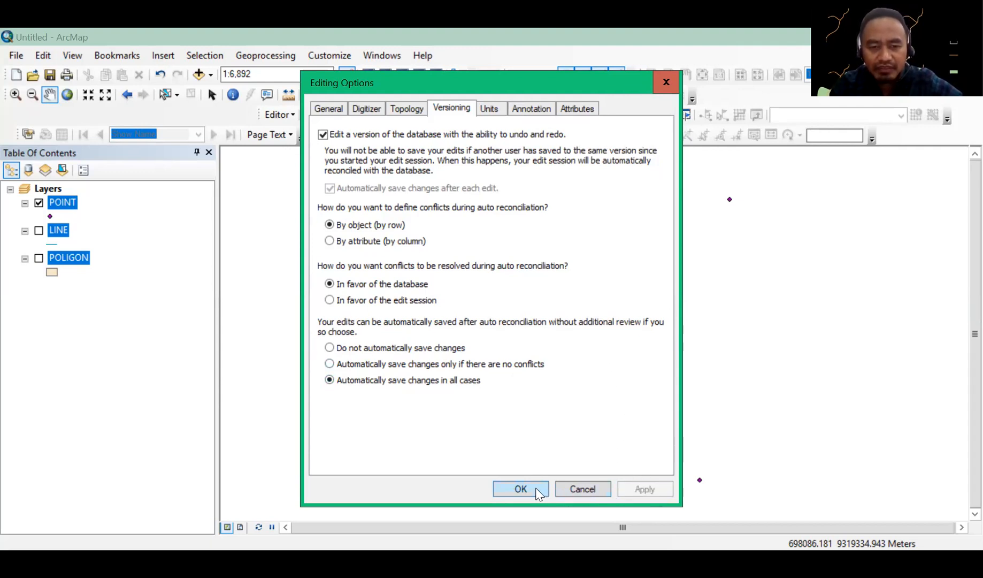
{"action": "left_click", "coordinate": [536, 491]}
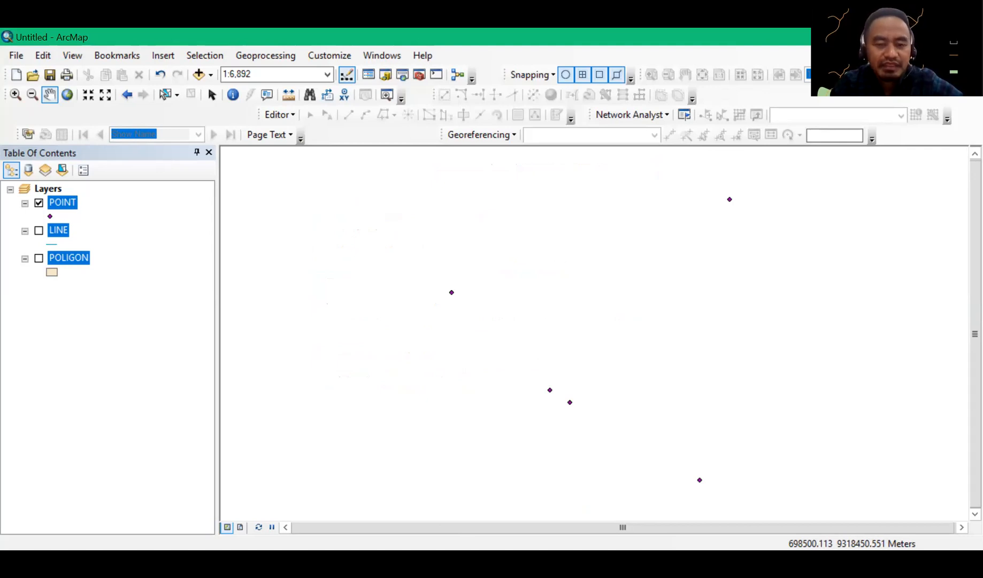
- Start an edit session for the loaded shapefile layers
{"action": "key", "text": "alt+Tab"}
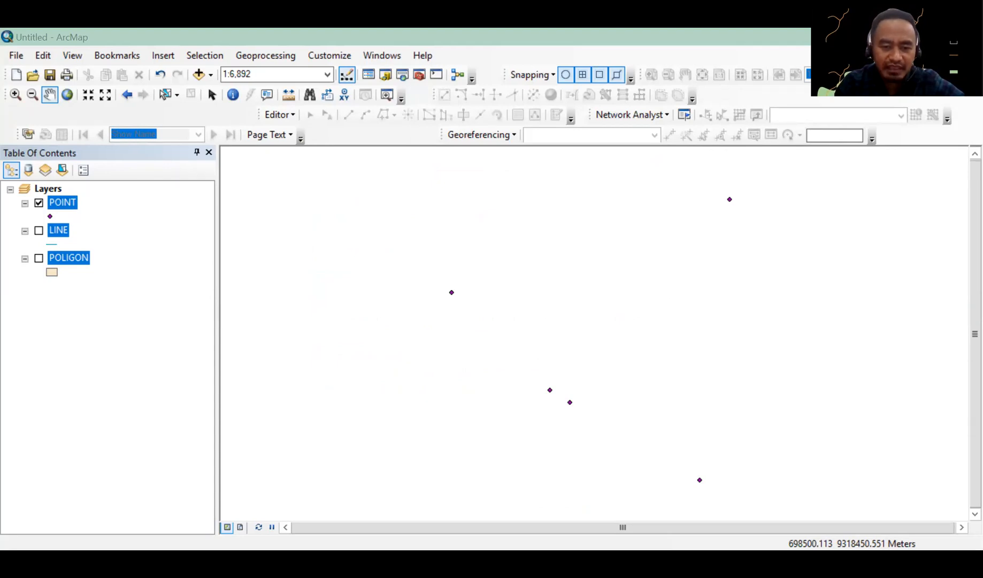
{"action": "left_click", "coordinate": [298, 210]}
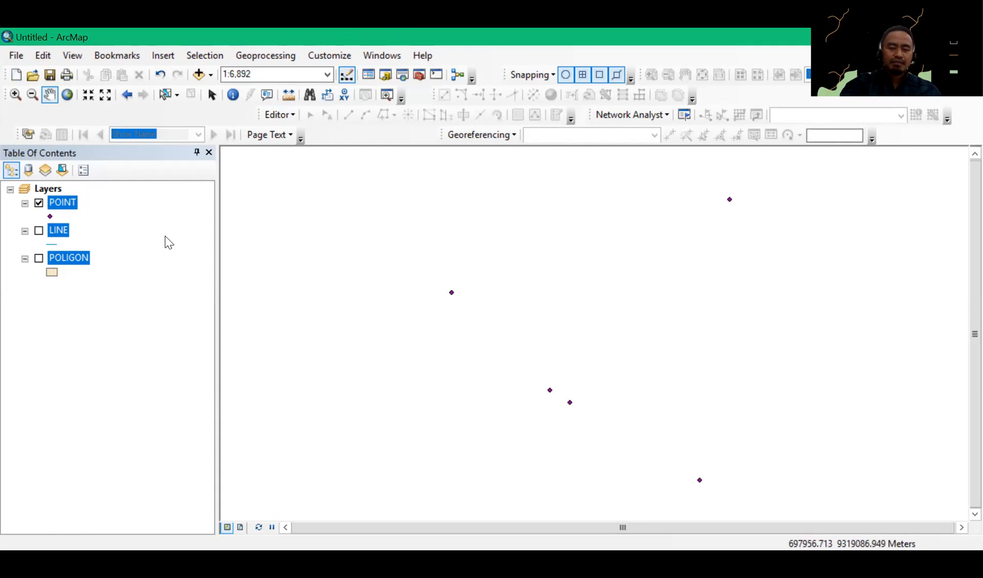
{"action": "left_click", "coordinate": [294, 117]}
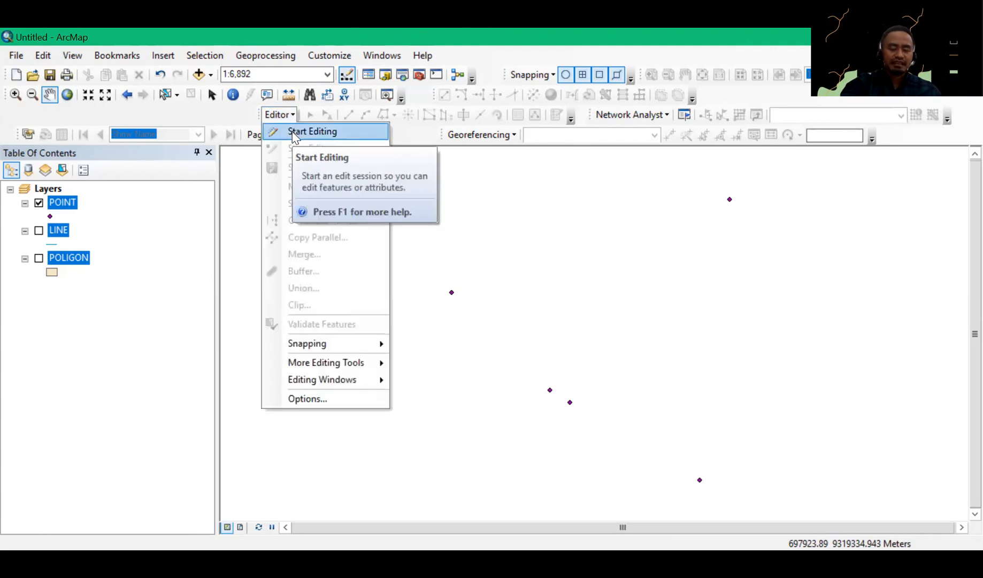
{"action": "left_click", "coordinate": [588, 225]}
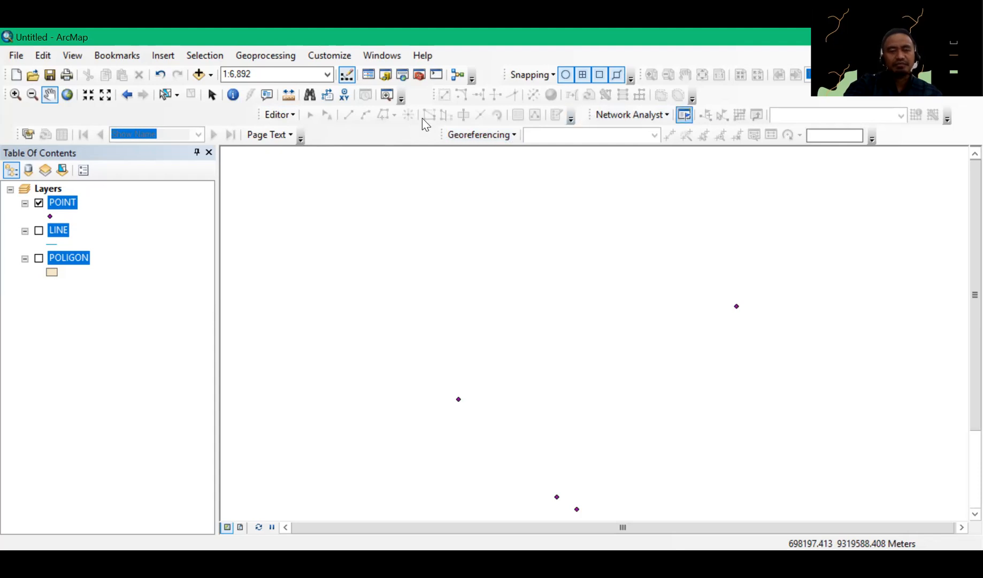
{"action": "left_click", "coordinate": [293, 118]}
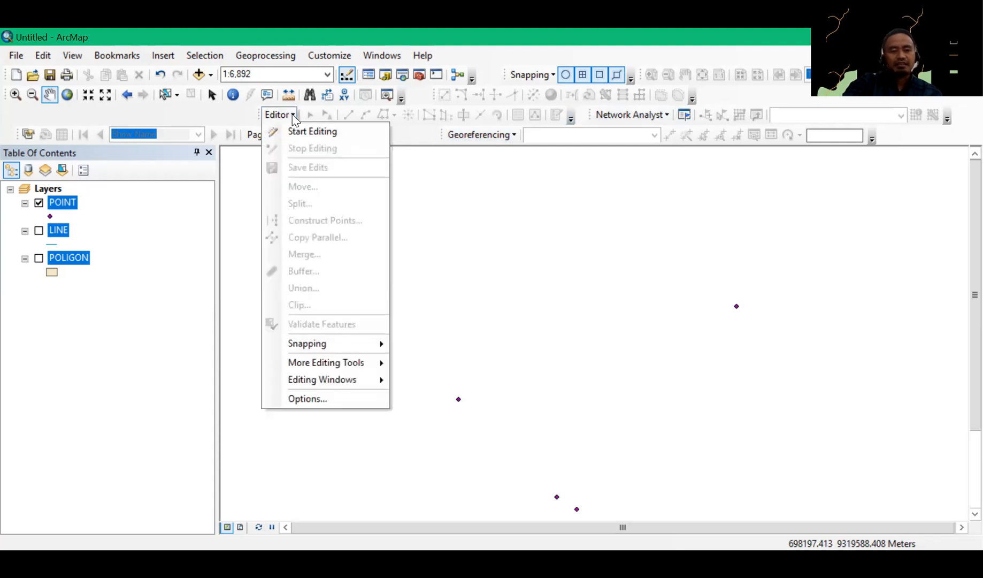
{"action": "left_click", "coordinate": [293, 132]}
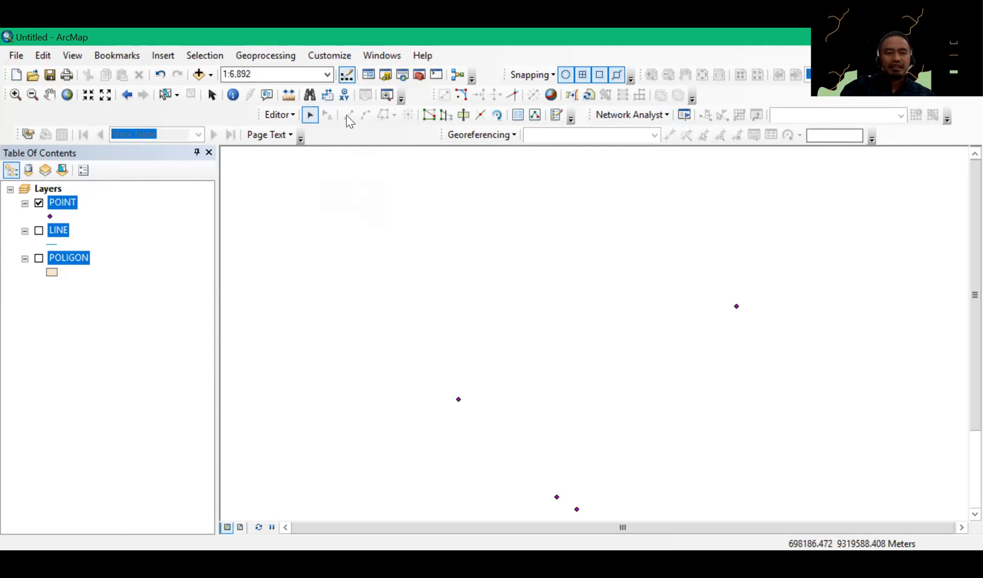
- Show the LINE and POLIGON layers together with POINT, and hide both again
{"action": "left_click", "coordinate": [38, 231]}
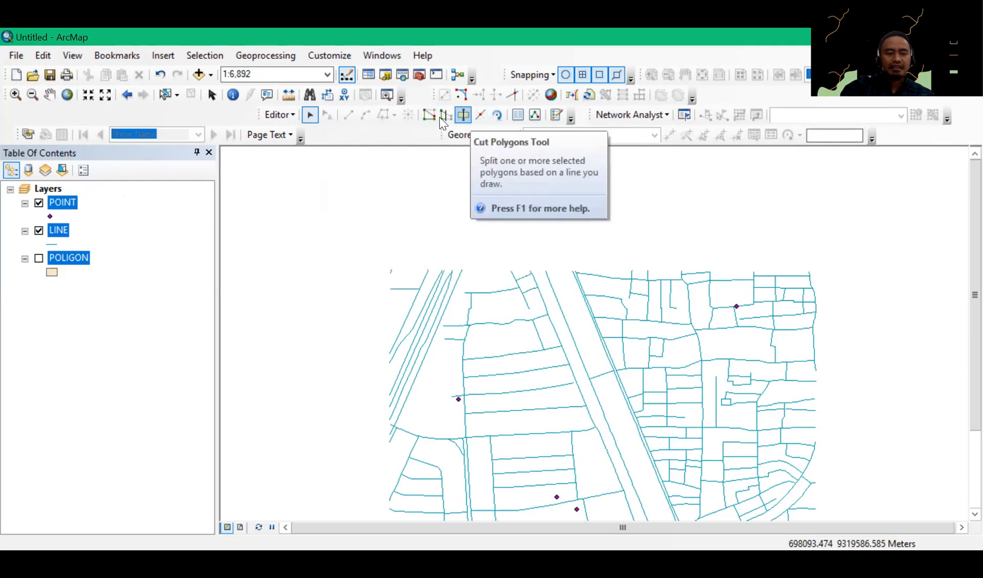
{"action": "left_click", "coordinate": [39, 259]}
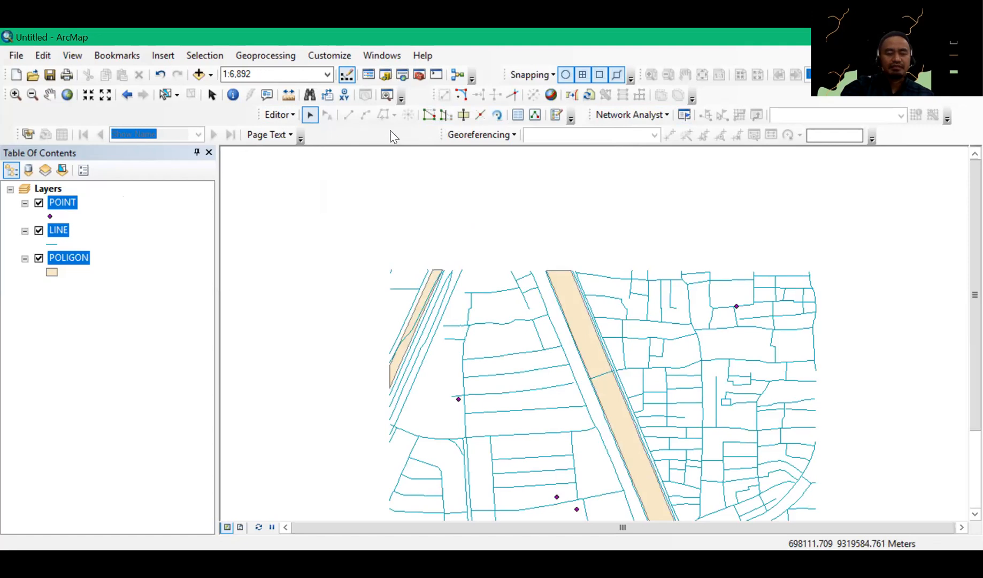
{"action": "left_click", "coordinate": [39, 259]}
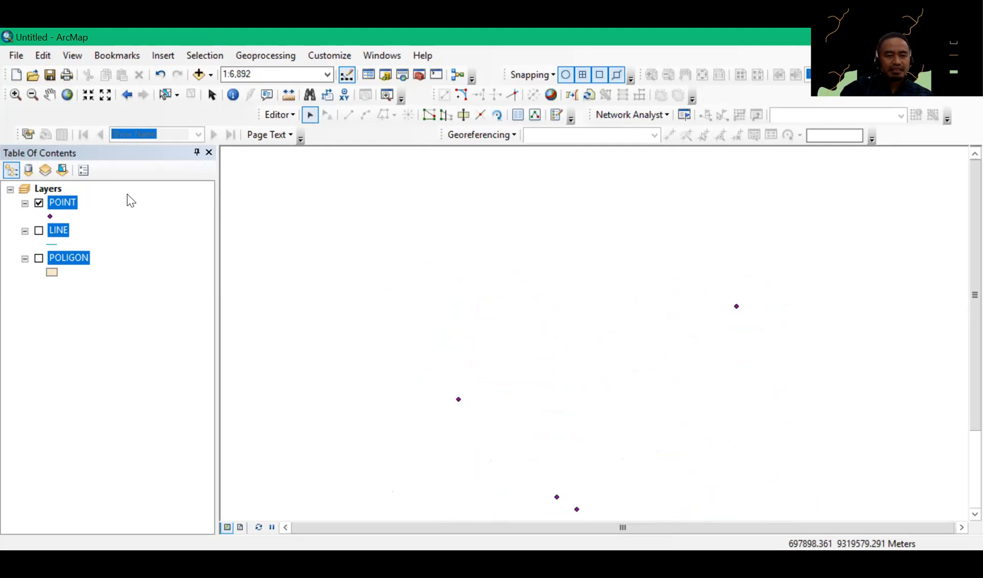
{"action": "left_click", "coordinate": [279, 115]}
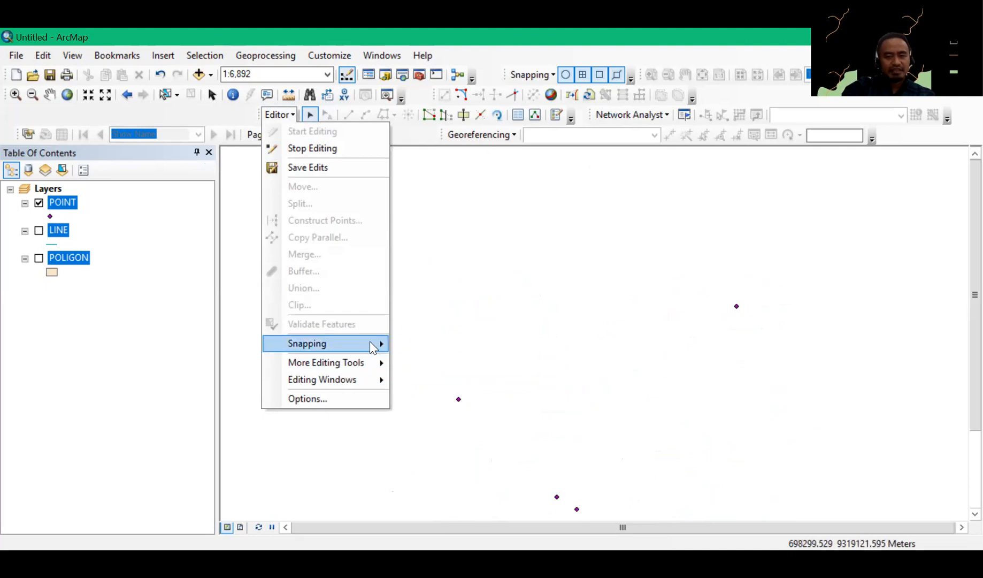
{"action": "mouse_move", "coordinate": [375, 341]}
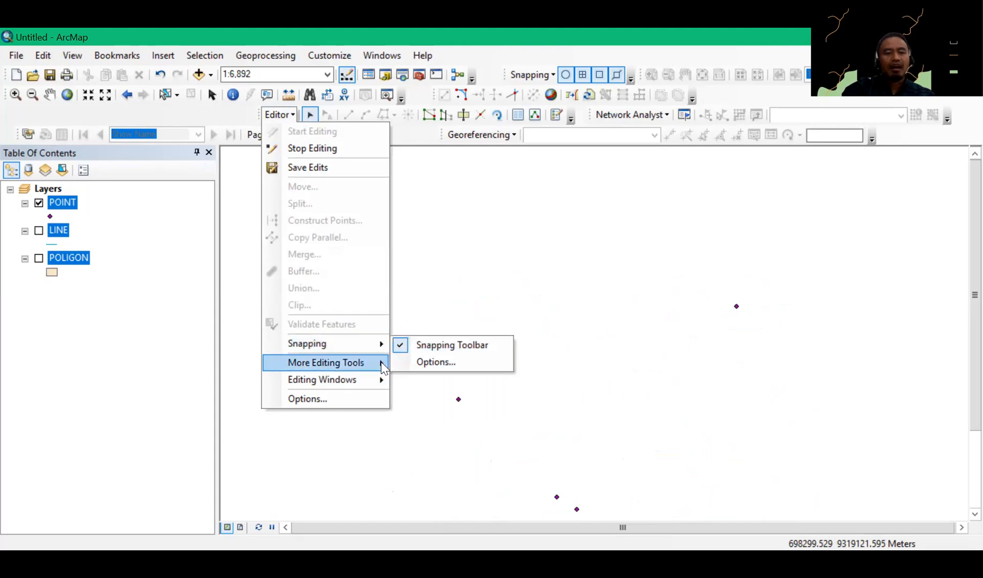
{"action": "mouse_move", "coordinate": [382, 368]}
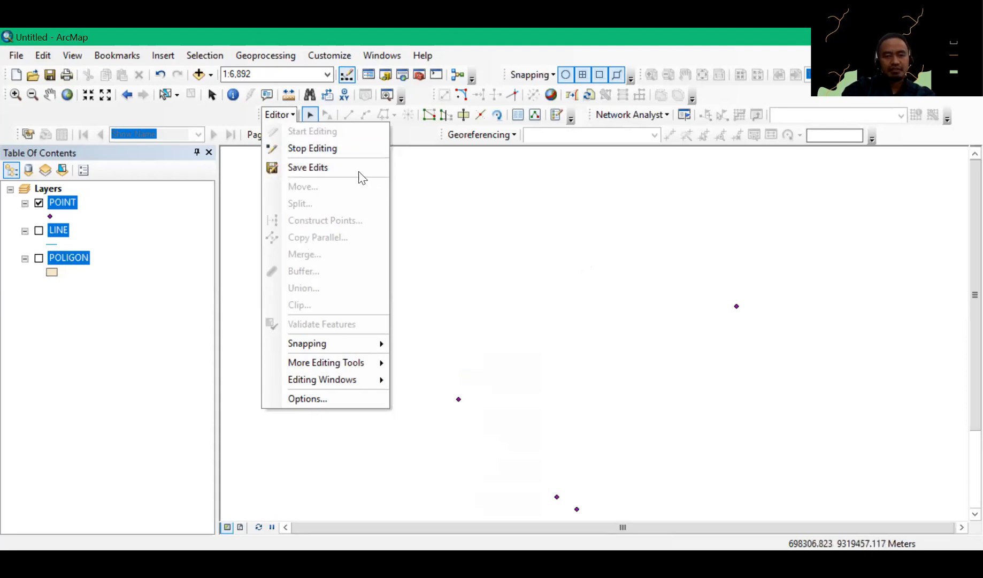
{"action": "left_click", "coordinate": [327, 147]}
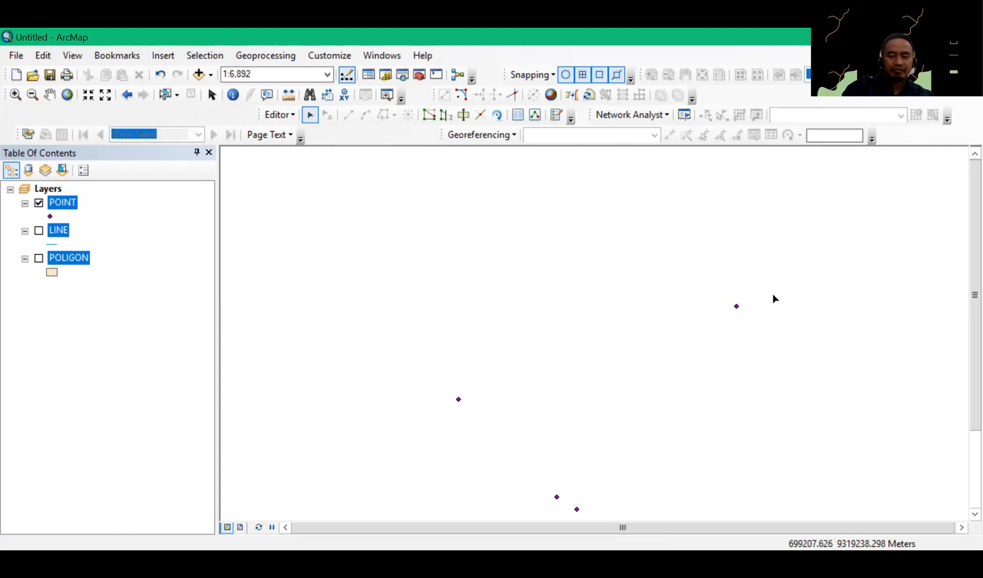
- Display the LINE layer beneath the points, and hide it again so only POINT is drawn
{"action": "left_click", "coordinate": [49, 94]}
{"action": "mouse_move", "coordinate": [598, 337]}
{"action": "left_mouse_down"}
{"action": "mouse_move", "coordinate": [553, 311]}
{"action": "mouse_move", "coordinate": [556, 257]}
{"action": "left_mouse_up"}
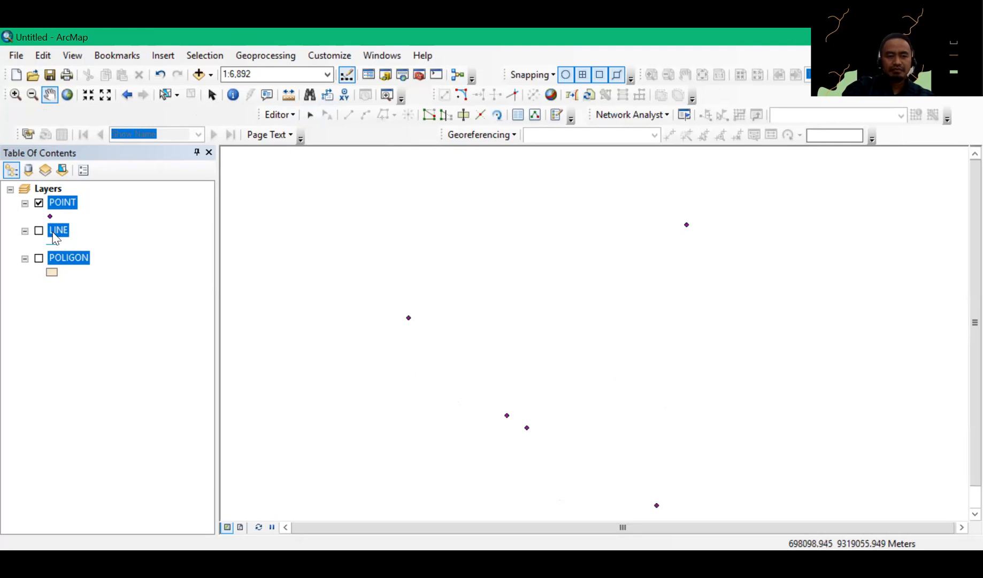
{"action": "left_click", "coordinate": [38, 231]}
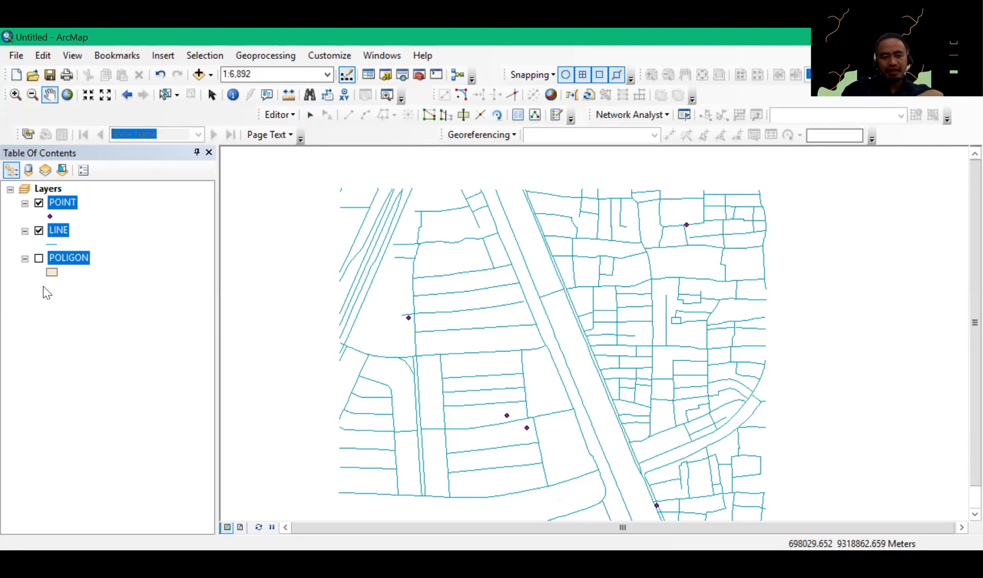
{"action": "left_click", "coordinate": [39, 231]}
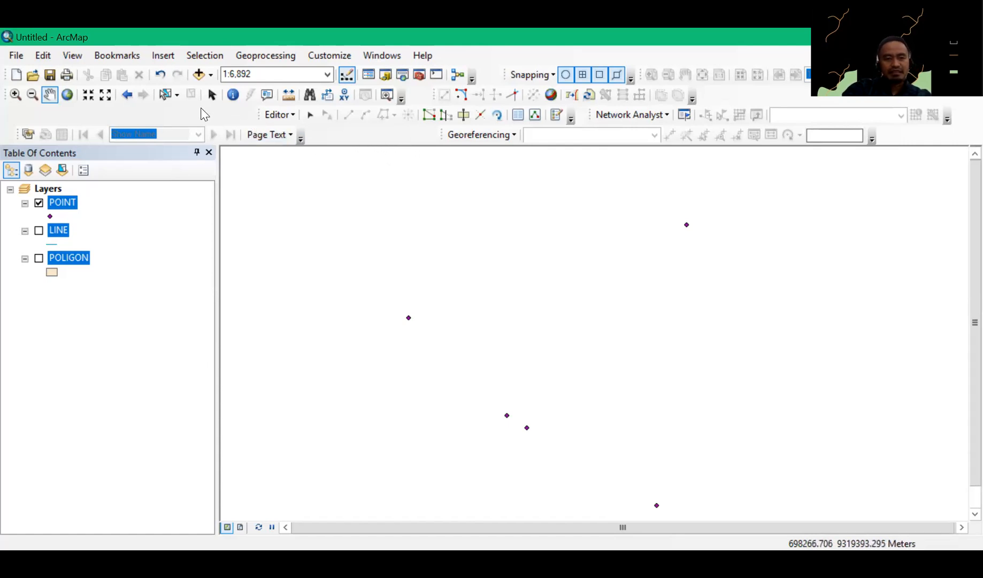
- Select the westernmost point with the Edit tool and view its attributes
{"action": "left_click", "coordinate": [314, 114]}
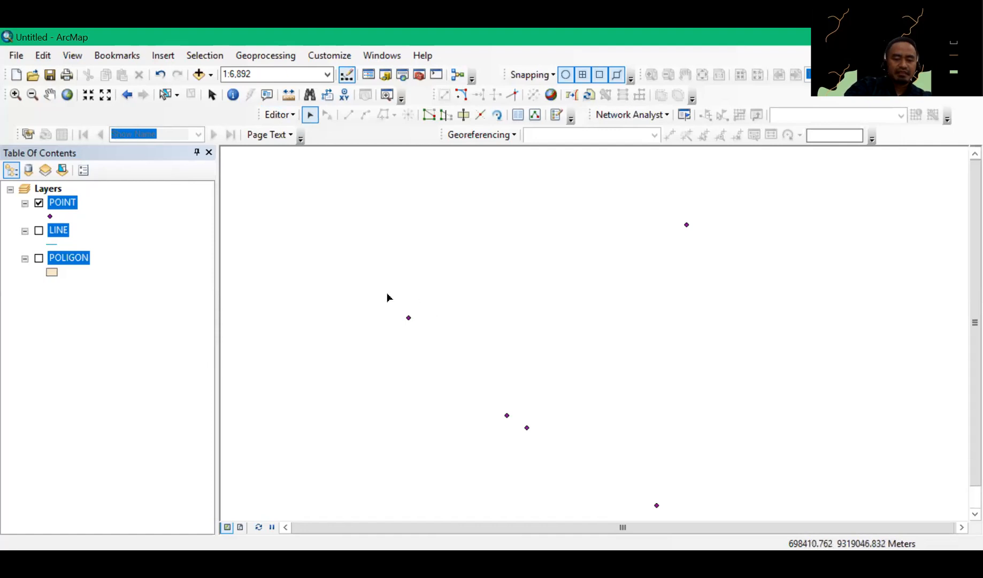
{"action": "left_click_drag", "start_coordinate": [386, 294], "coordinate": [436, 336]}
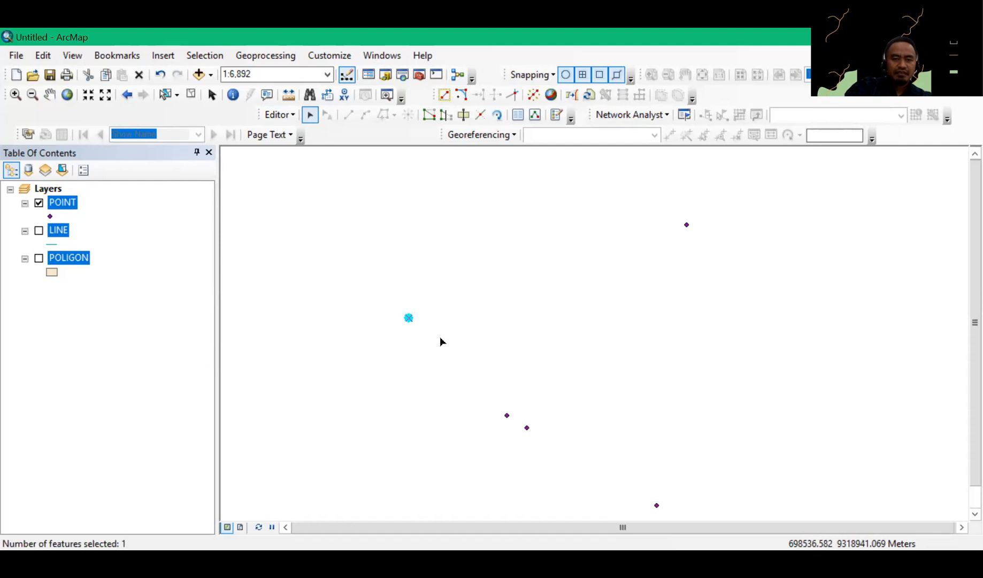
{"action": "right_click", "coordinate": [408, 318]}
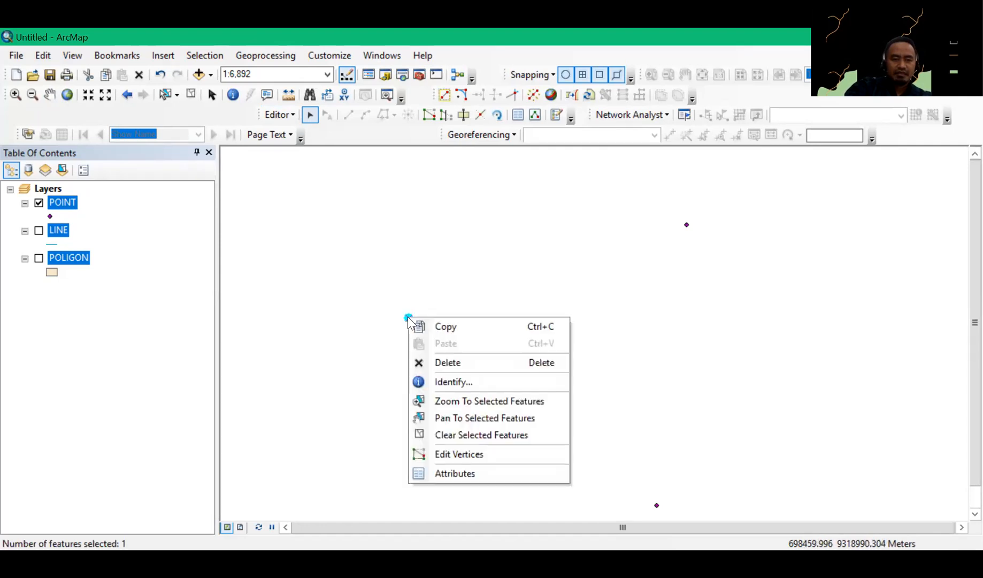
{"action": "left_click", "coordinate": [441, 474]}
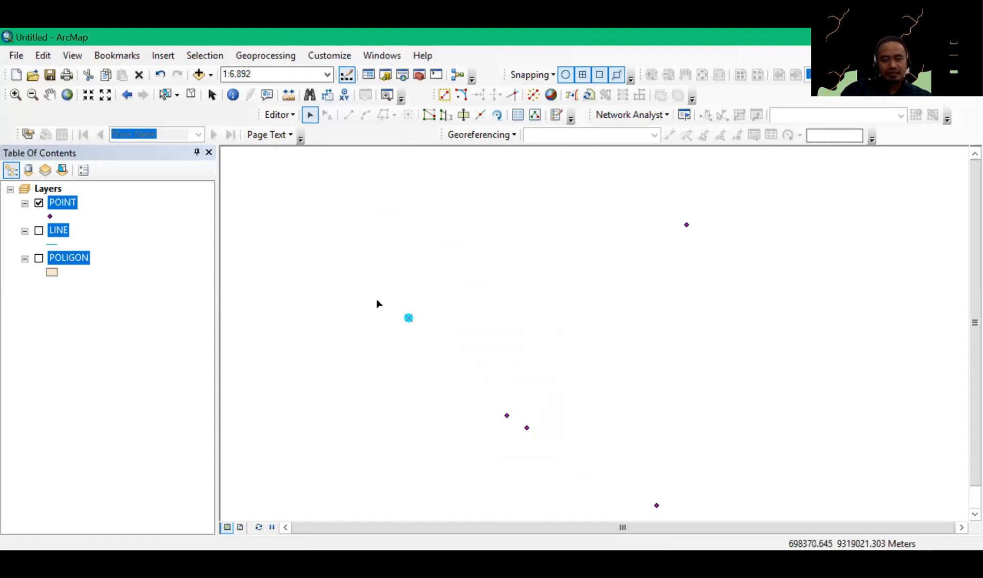
- Select the two neighbouring points near the lower middle of the map and view their attributes
{"action": "left_click_drag", "start_coordinate": [494, 387], "coordinate": [569, 458]}
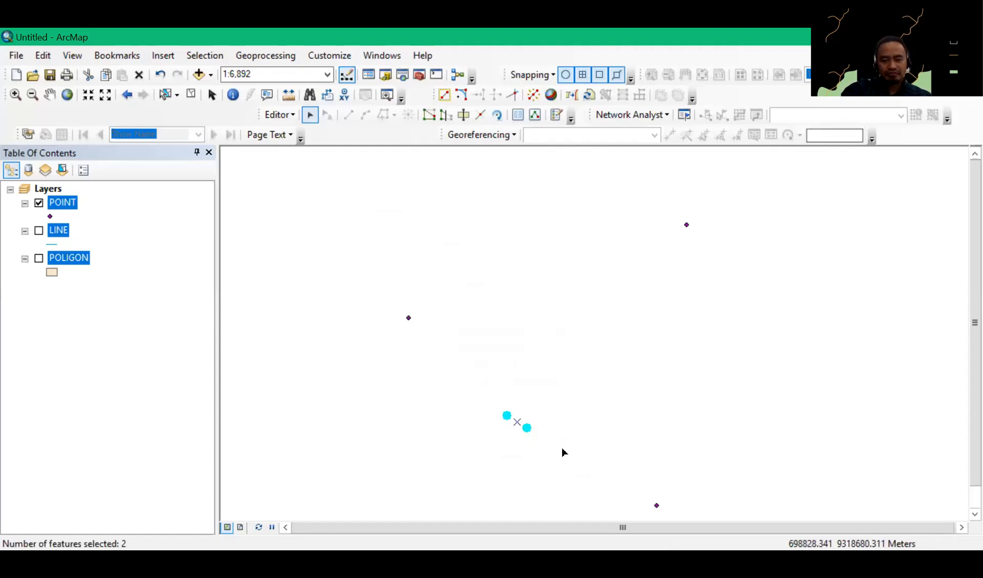
{"action": "right_click", "coordinate": [527, 428]}
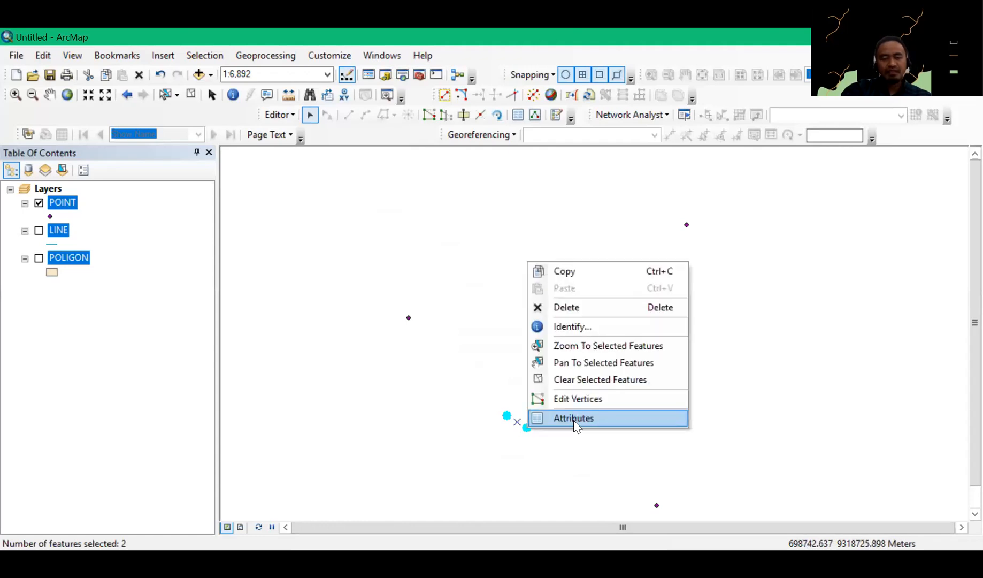
{"action": "left_click", "coordinate": [574, 419]}
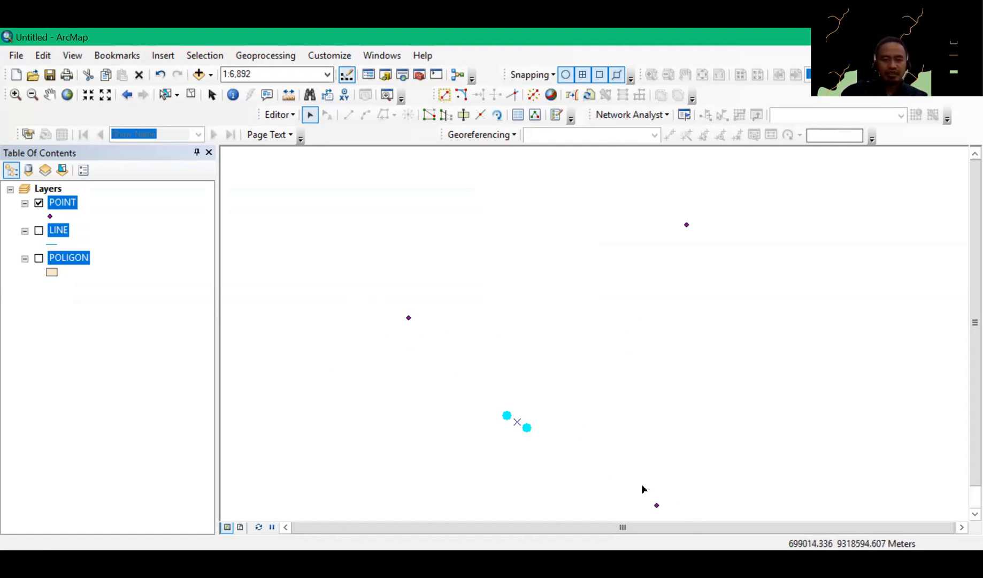
- Select the southernmost point, view its attributes and close the attribute display
{"action": "left_click_drag", "start_coordinate": [624, 471], "coordinate": [699, 527]}
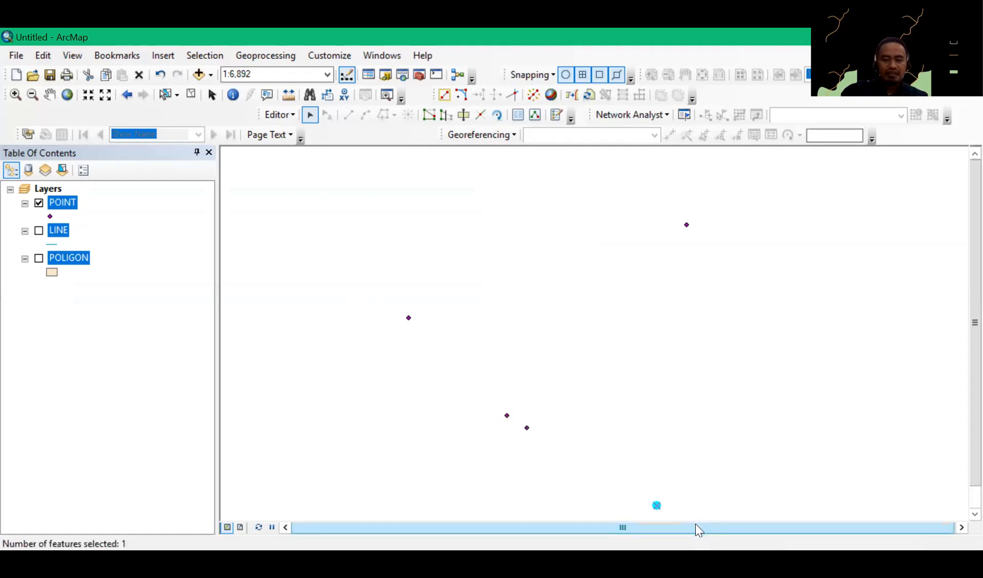
{"action": "right_click", "coordinate": [655, 505]}
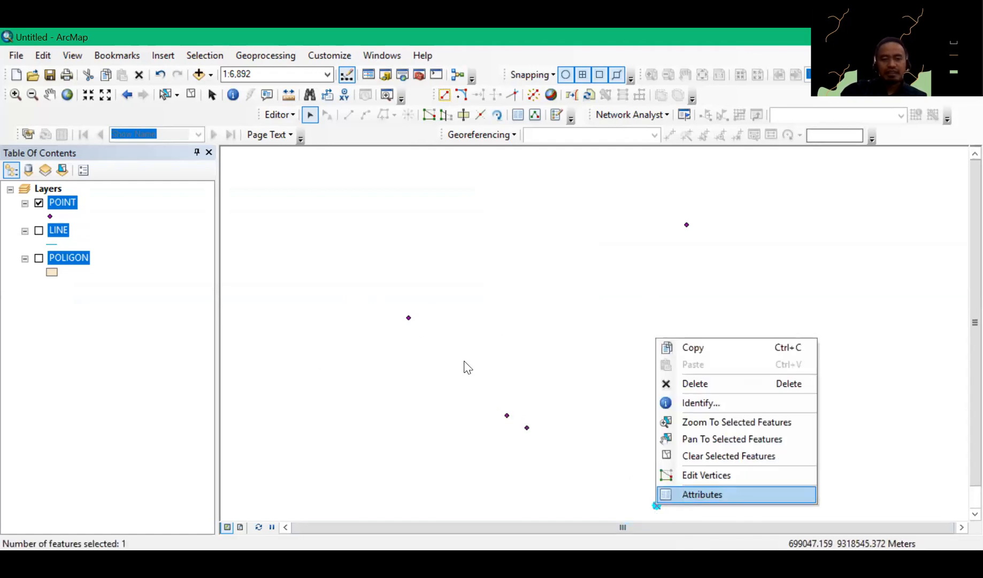
{"action": "key", "text": "Return"}
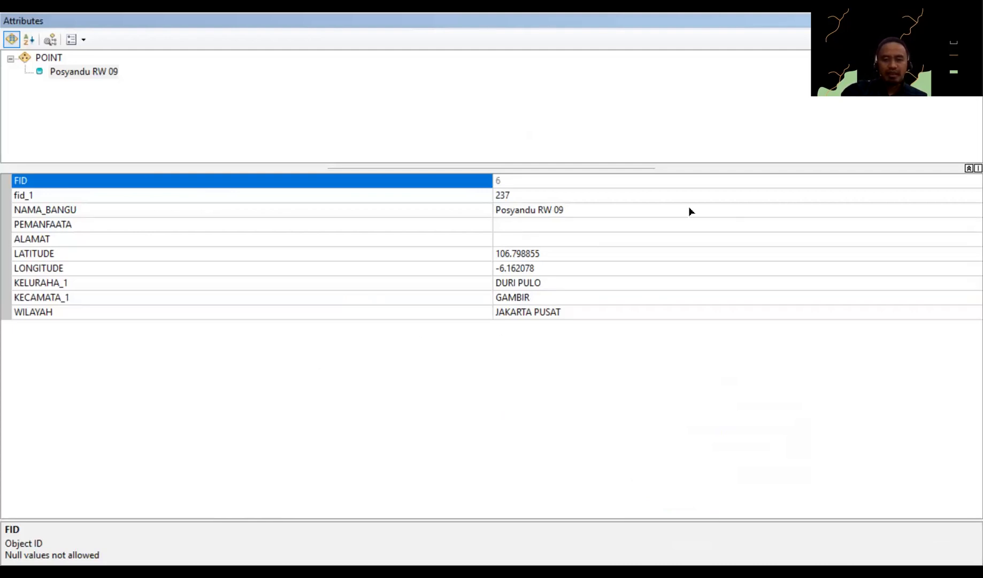
{"action": "key", "text": "Escape"}
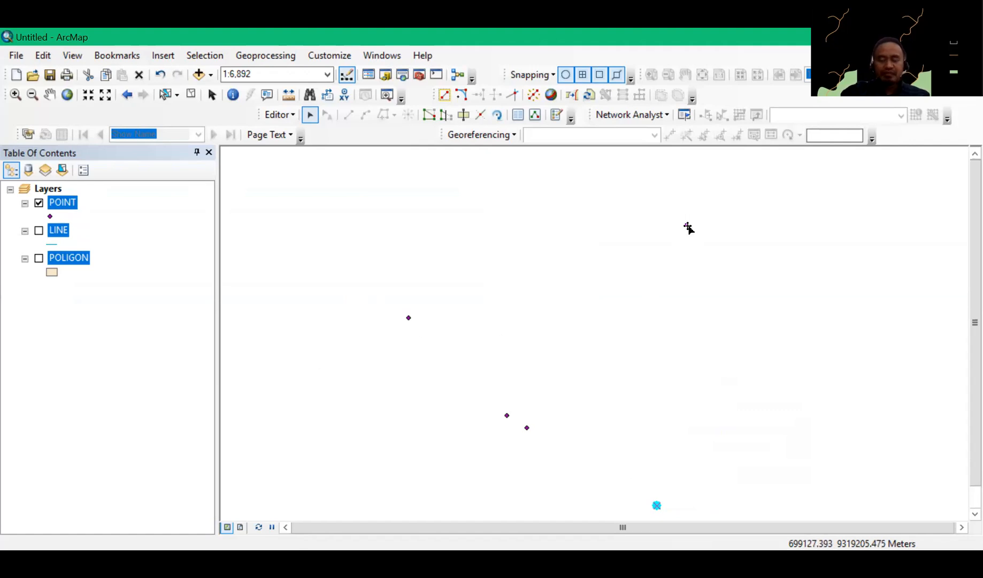
- Select a single feature at the northeastern point and view its attributes
{"action": "left_click", "coordinate": [688, 226]}
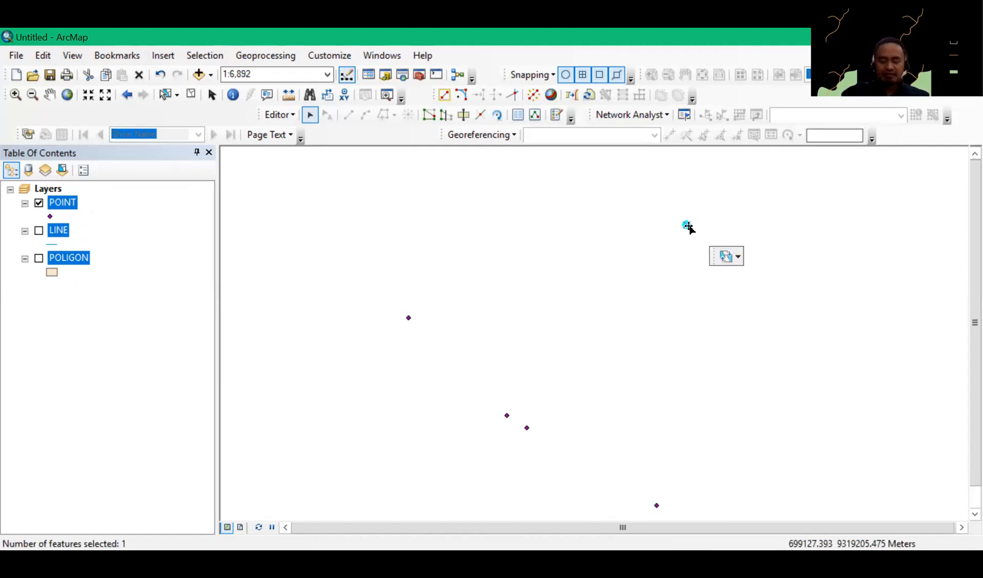
{"action": "right_click", "coordinate": [690, 229]}
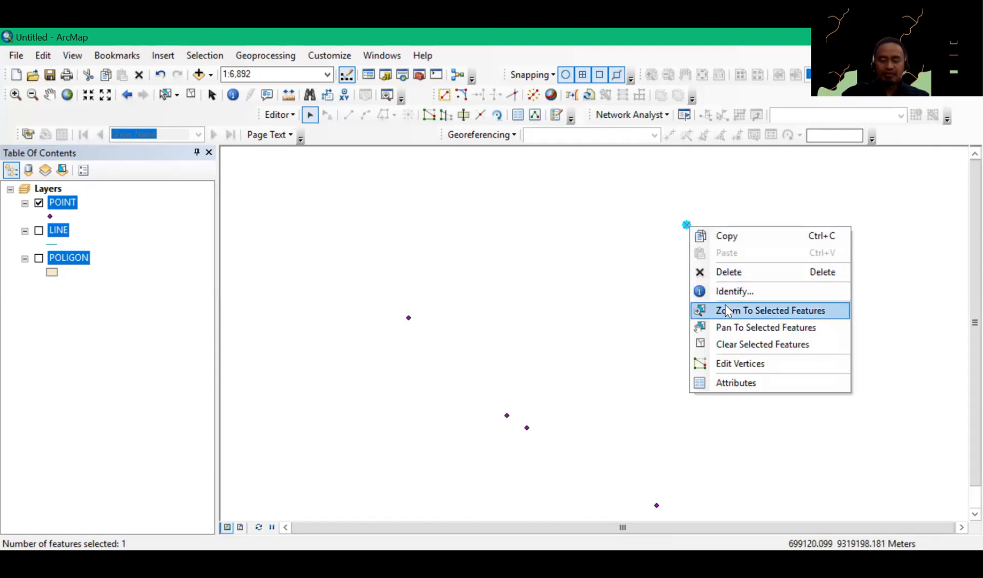
{"action": "left_click", "coordinate": [729, 383]}
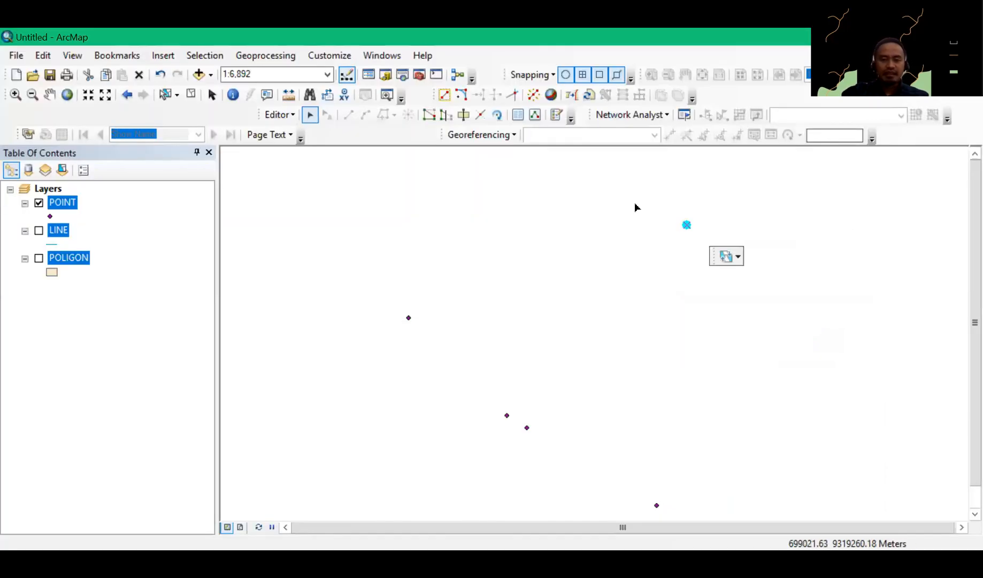
- Select all overlapping features at the northeastern point and examine the attributes of each Puskesmas Kelurahan Kalianyar record
{"action": "left_click", "coordinate": [644, 210]}
{"action": "left_click_drag", "start_coordinate": [655, 200], "coordinate": [720, 251]}
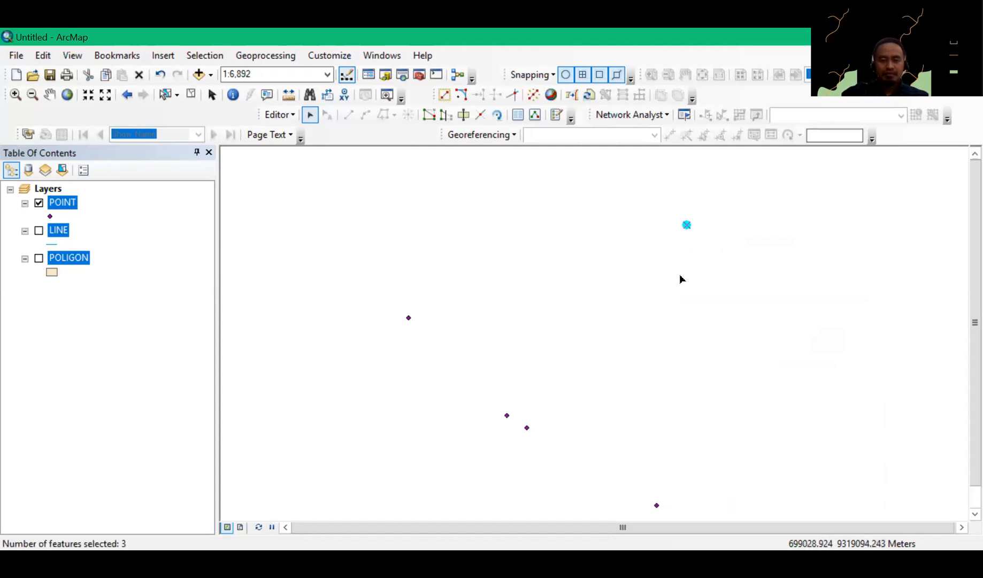
{"action": "right_click", "coordinate": [685, 224]}
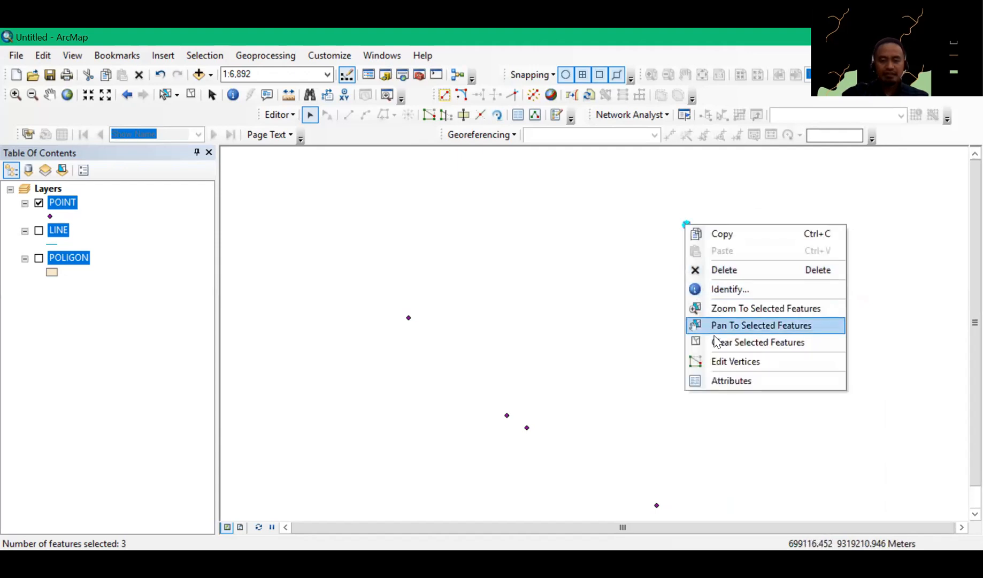
{"action": "left_click", "coordinate": [734, 381]}
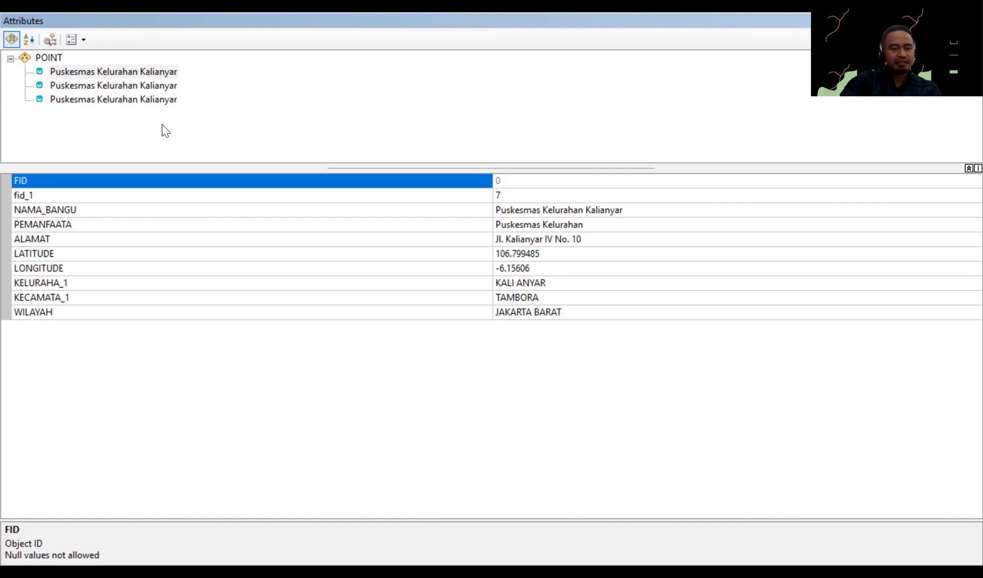
{"action": "left_click", "coordinate": [156, 89]}
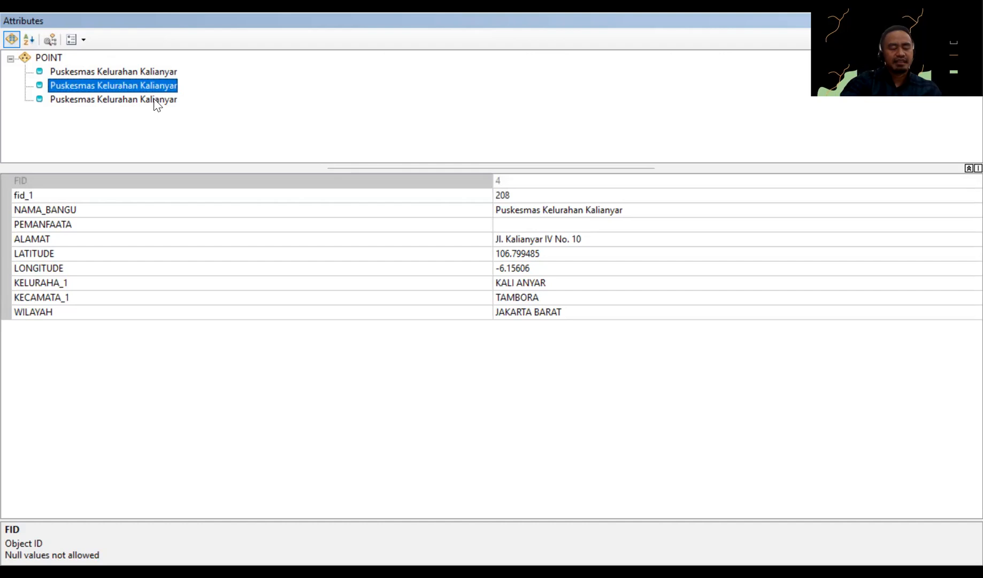
{"action": "left_click", "coordinate": [155, 102]}
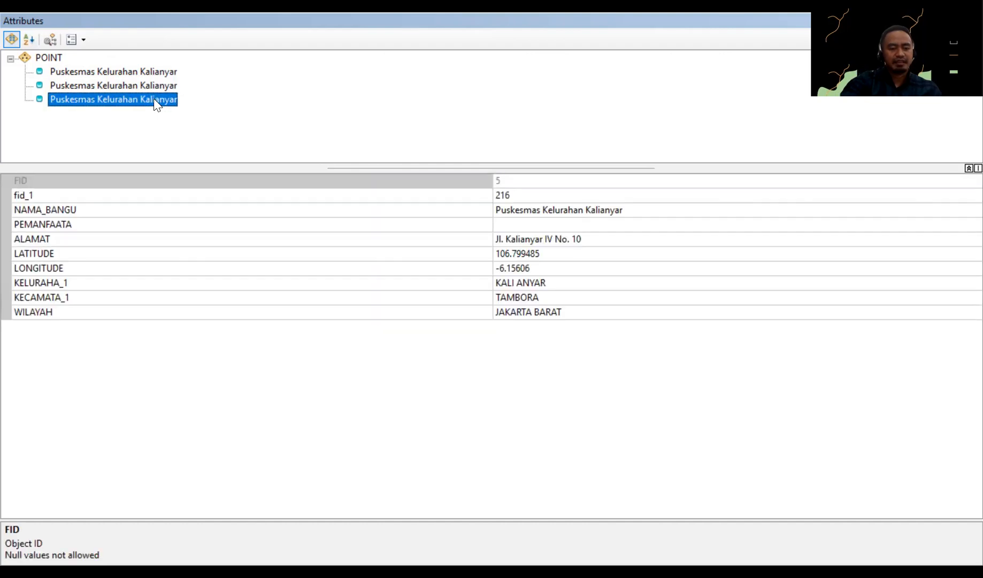
- Delete the two duplicate Puskesmas Kelurahan Kalianyar records that have an empty PEMANFAATA value, and clear the map selection
{"action": "right_click", "coordinate": [157, 103]}
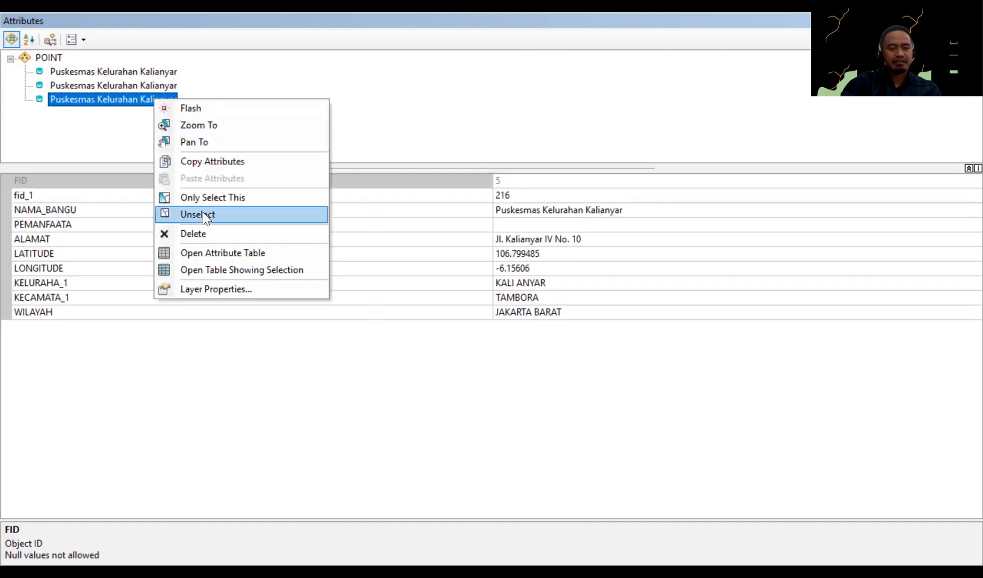
{"action": "left_click", "coordinate": [206, 239]}
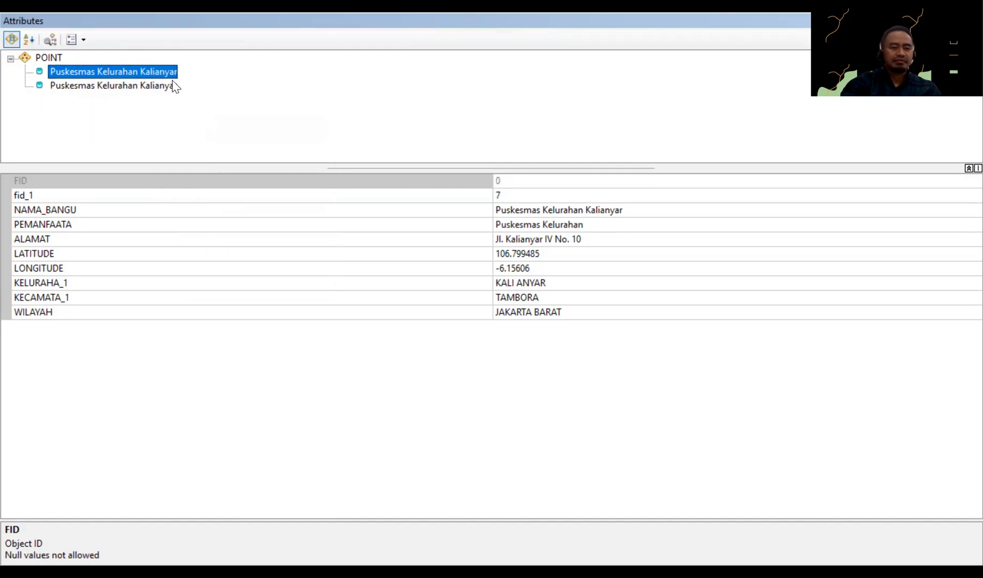
{"action": "left_click", "coordinate": [156, 91]}
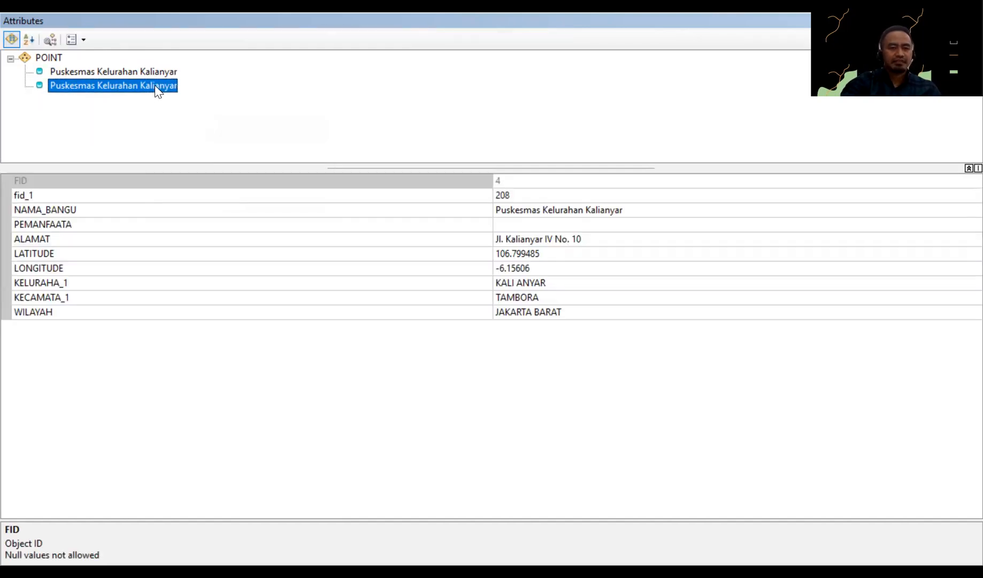
{"action": "right_click", "coordinate": [157, 91]}
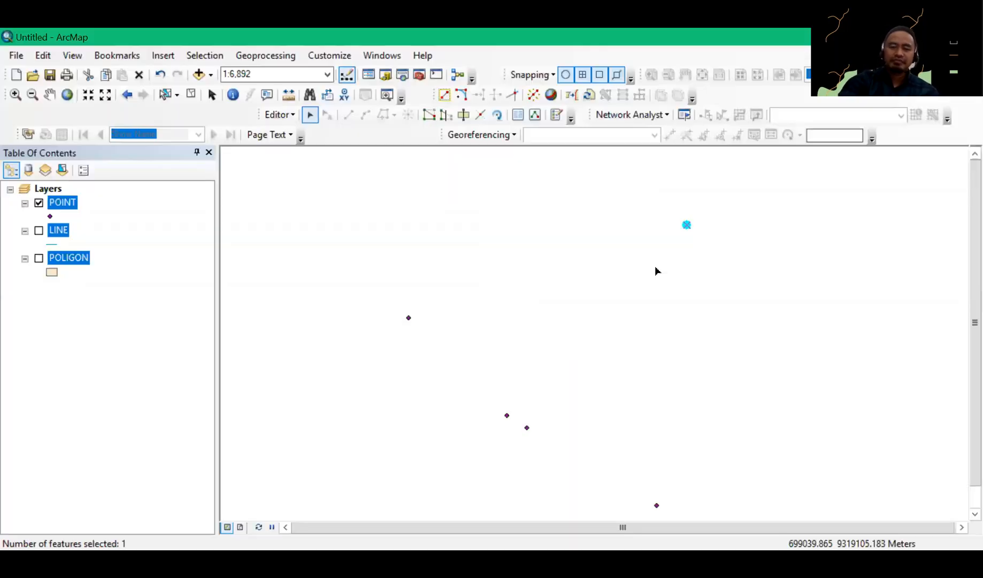
{"action": "left_click", "coordinate": [654, 268]}
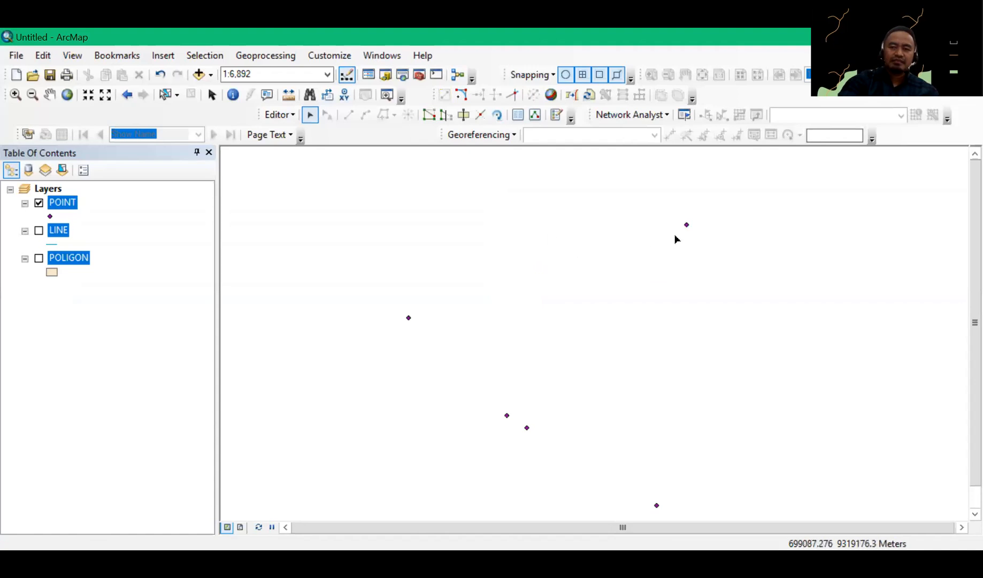
- Select the remaining feature at the northeastern point and view its attributes
{"action": "left_click_drag", "start_coordinate": [670, 208], "coordinate": [703, 237]}
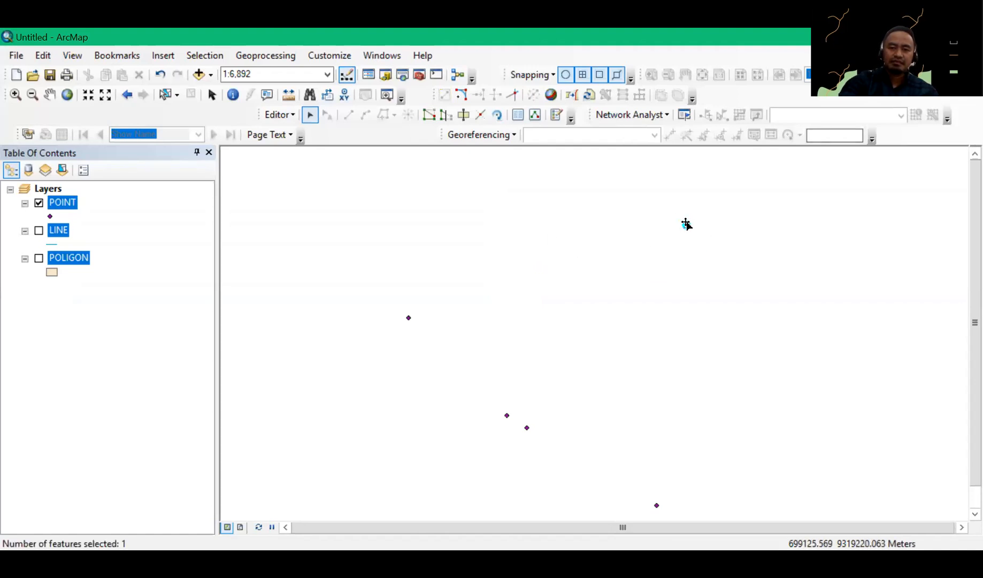
{"action": "right_click", "coordinate": [685, 227]}
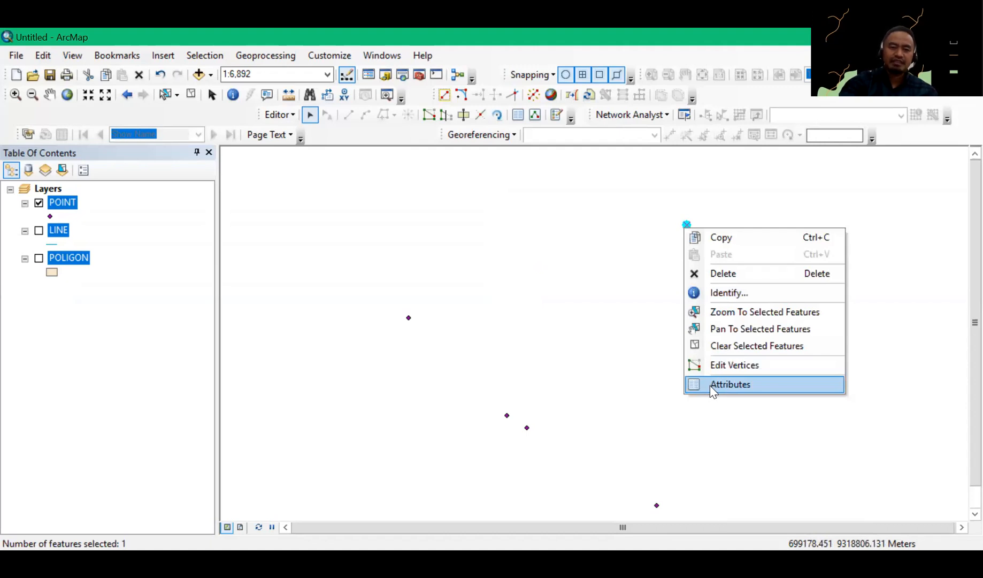
{"action": "left_click", "coordinate": [710, 385]}
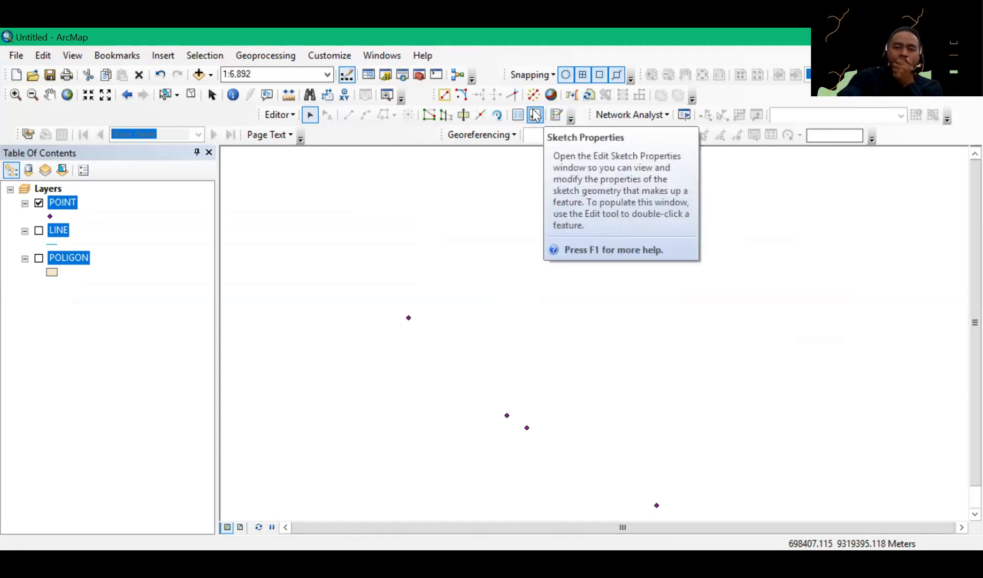
- Undo the record deletions, reselect all overlapping features at the northeastern point and view their attributes
{"action": "left_click", "coordinate": [497, 114]}
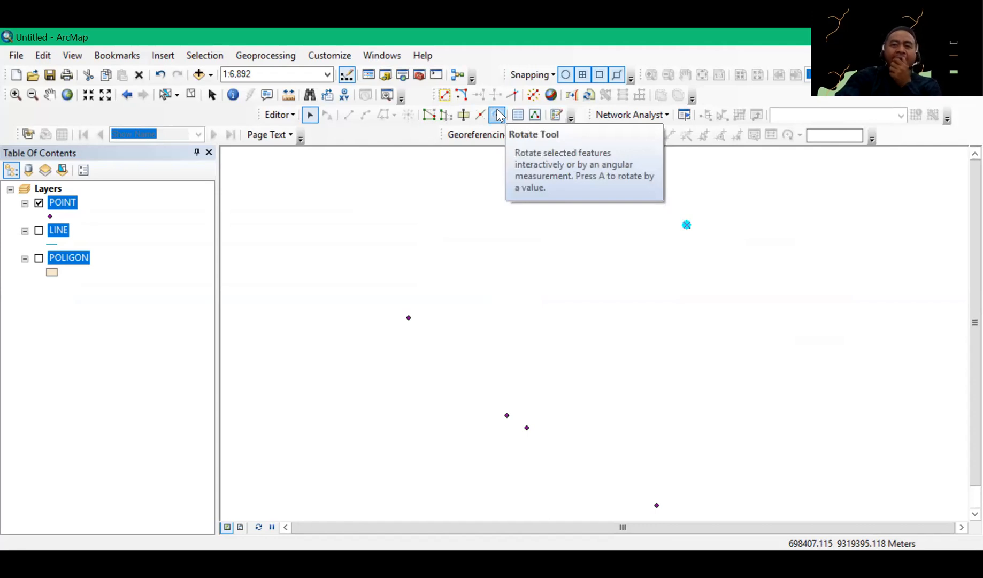
{"action": "left_click", "coordinate": [160, 75]}
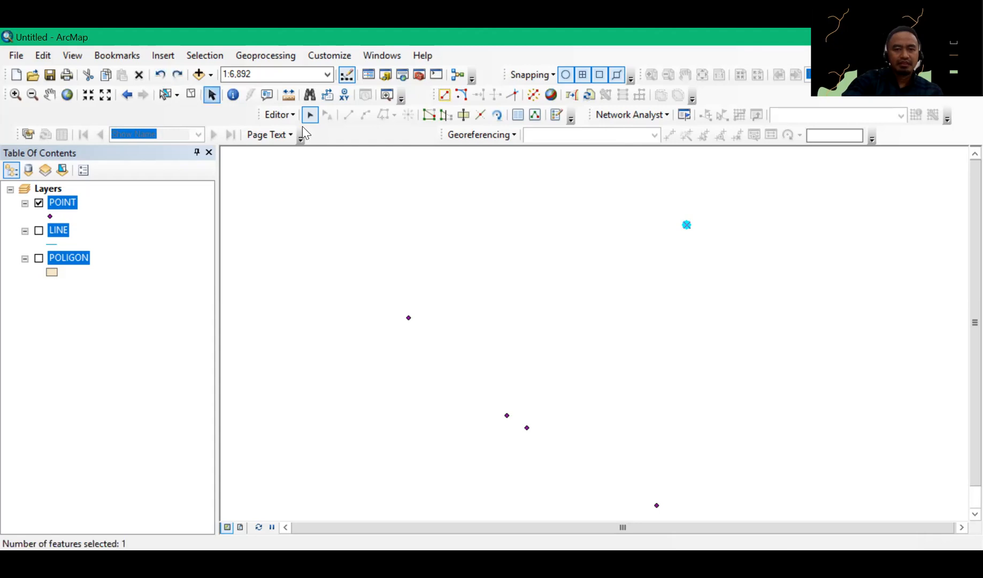
{"action": "left_click_drag", "start_coordinate": [680, 213], "coordinate": [709, 244]}
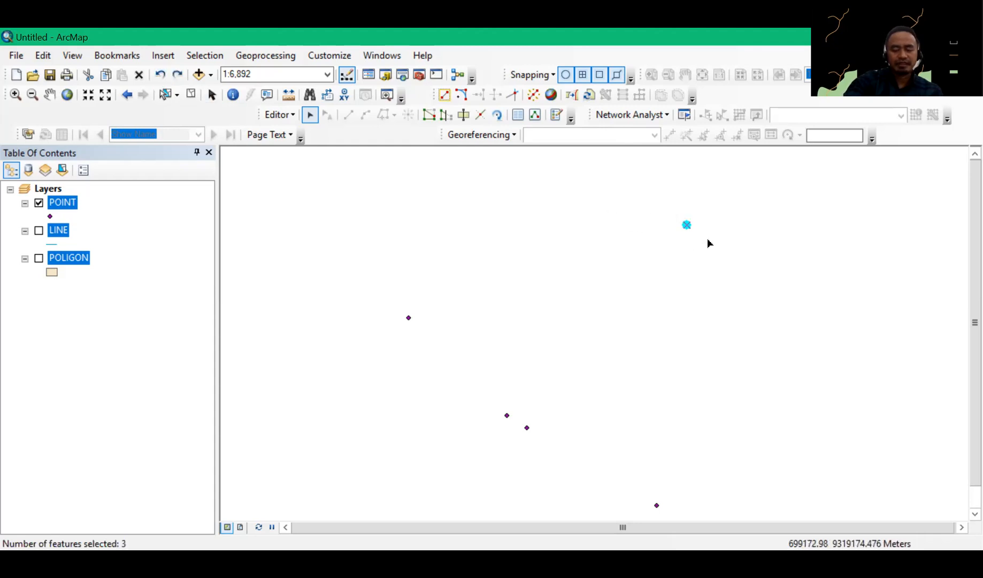
{"action": "right_click", "coordinate": [689, 227]}
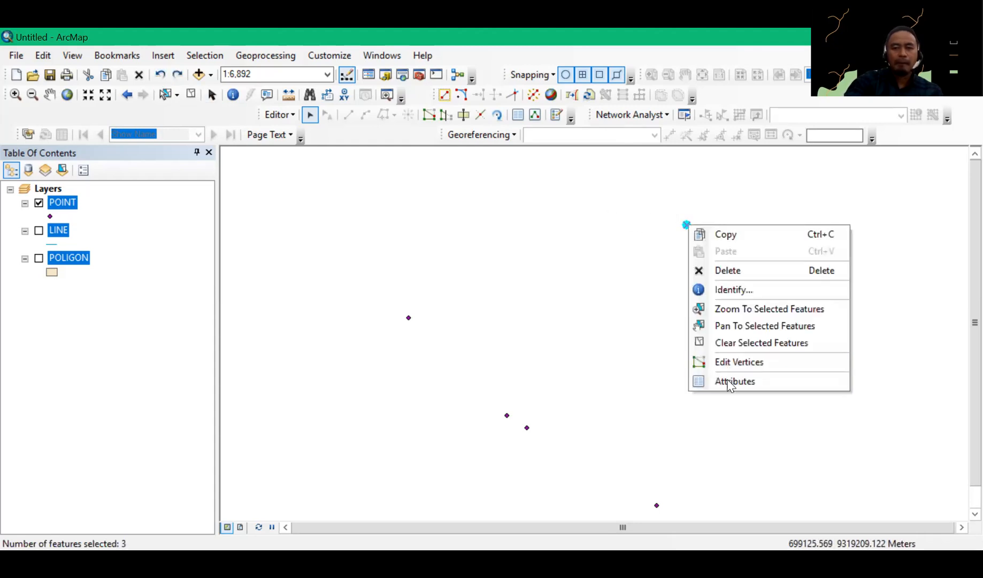
{"action": "left_click", "coordinate": [727, 381]}
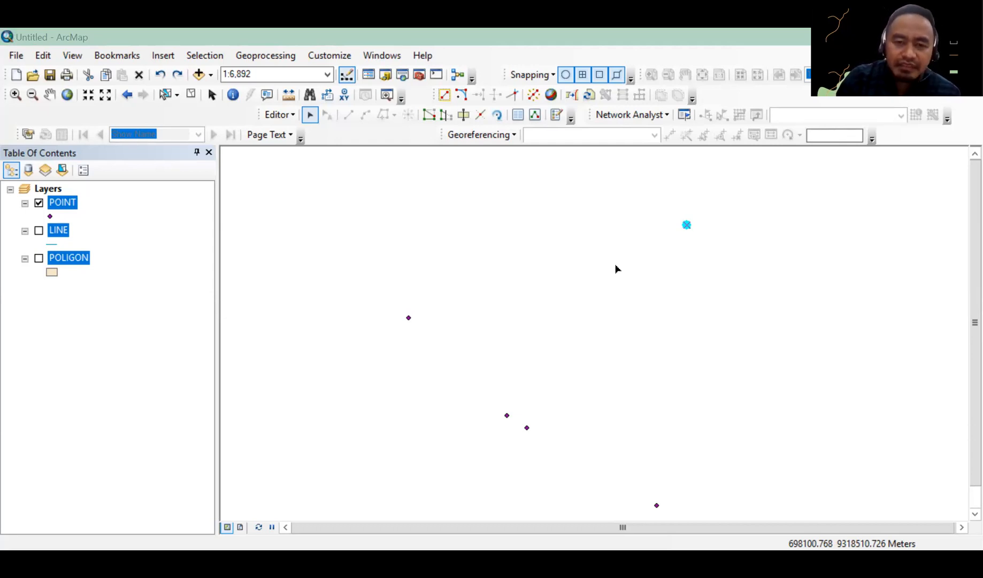
- Open the western point for vertex editing, try to add a vertex beside it and clear the selection
{"action": "left_click", "coordinate": [408, 322]}
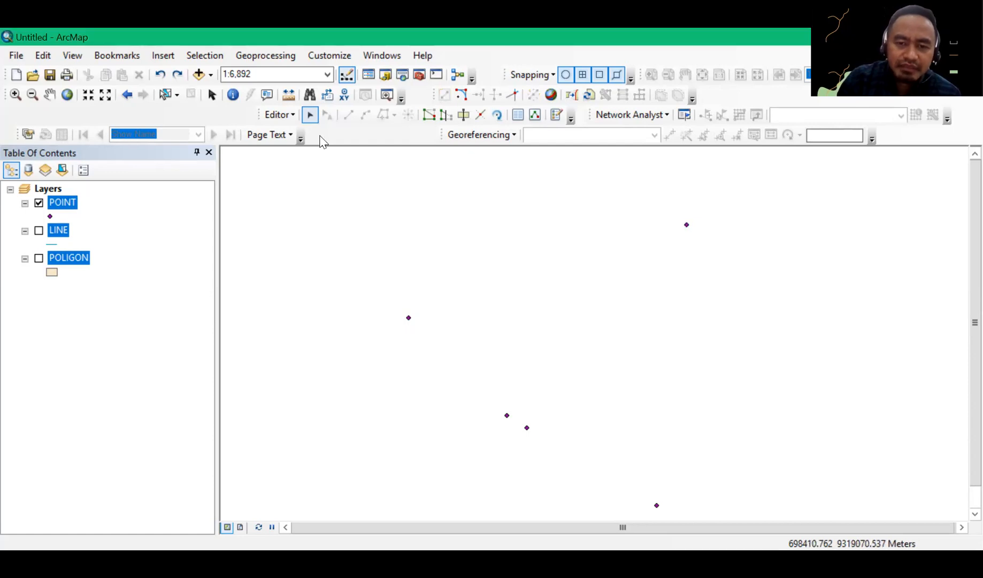
{"action": "left_click", "coordinate": [409, 319]}
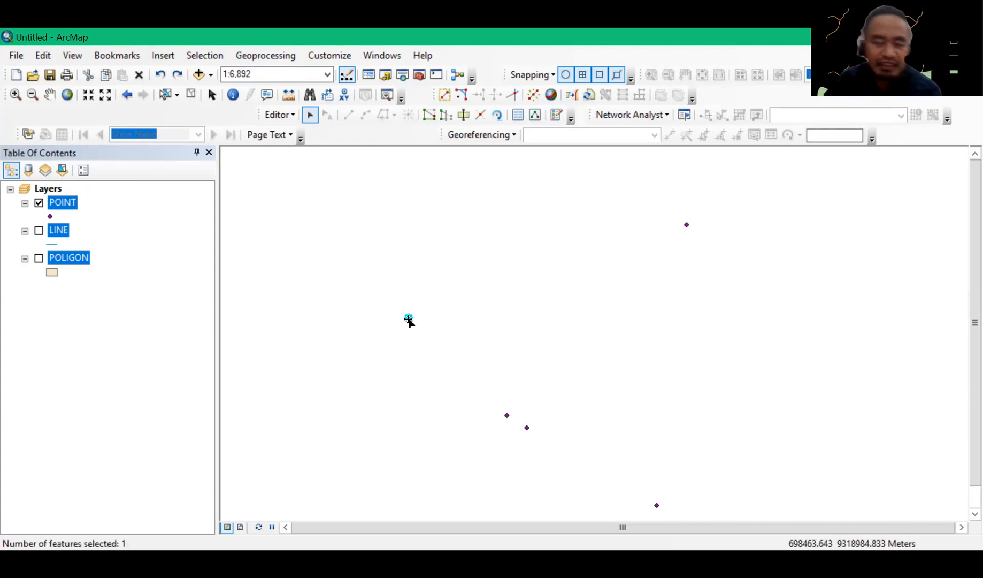
{"action": "right_click", "coordinate": [409, 321]}
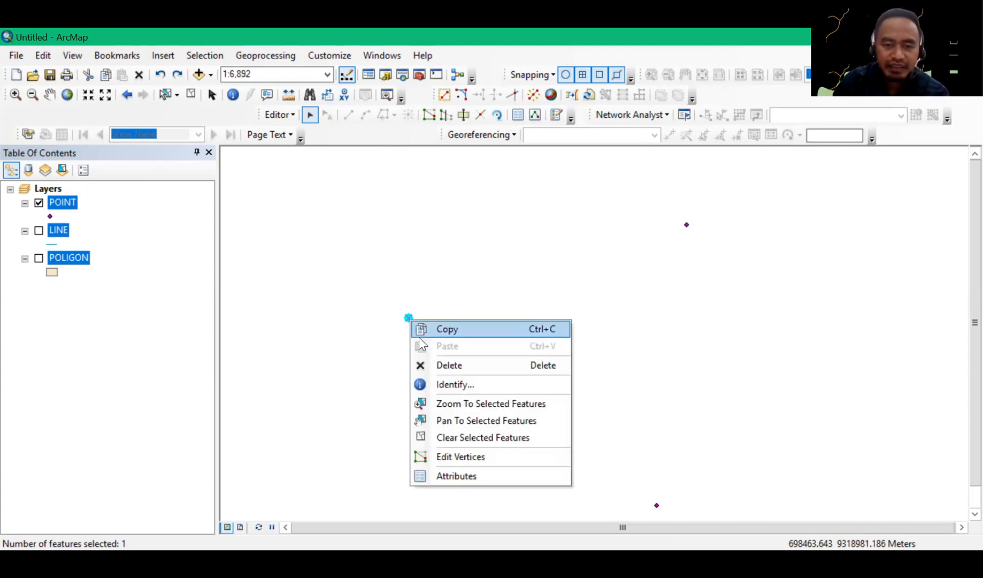
{"action": "left_click", "coordinate": [461, 456]}
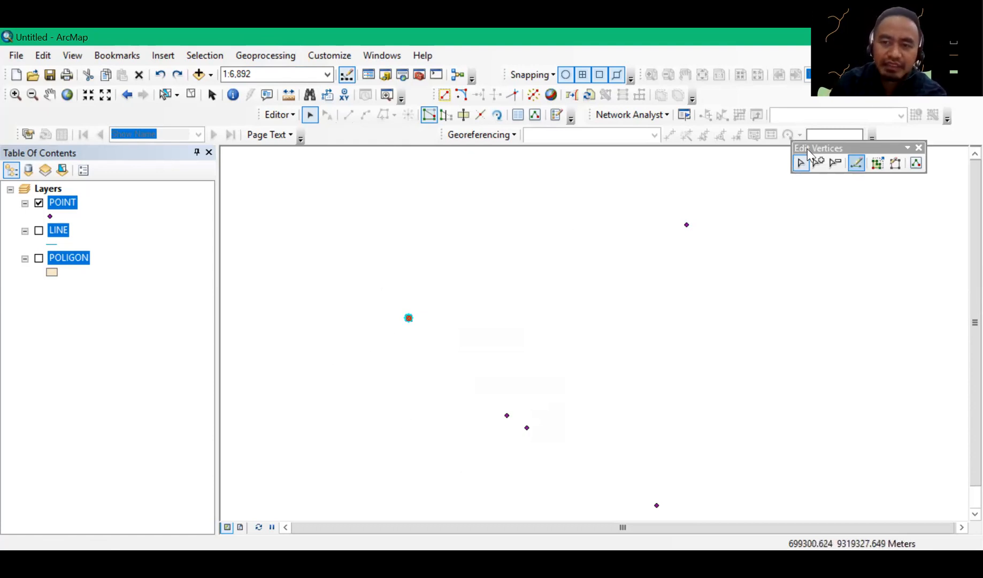
{"action": "left_click_drag", "start_coordinate": [709, 185], "coordinate": [276, 181]}
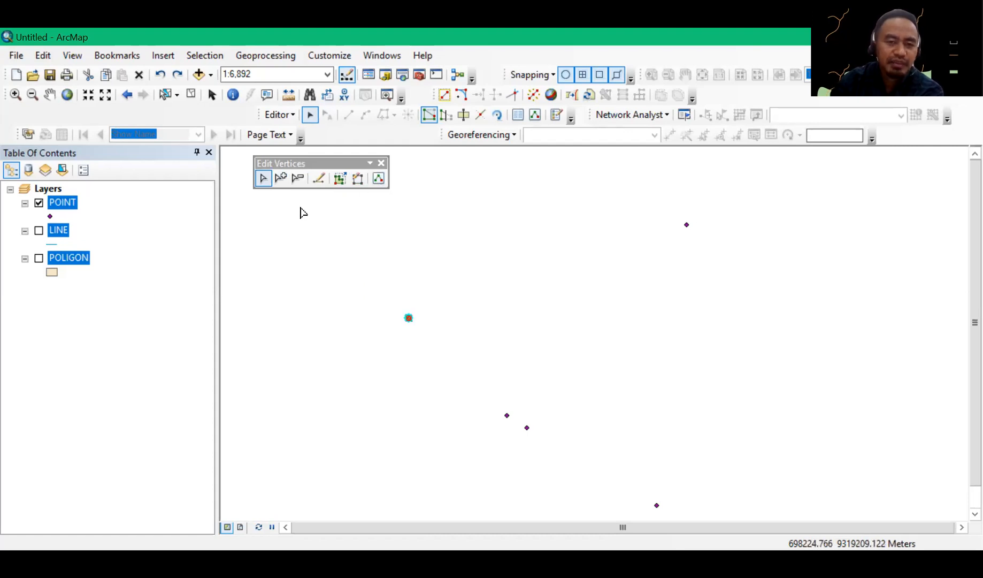
{"action": "left_click", "coordinate": [282, 178]}
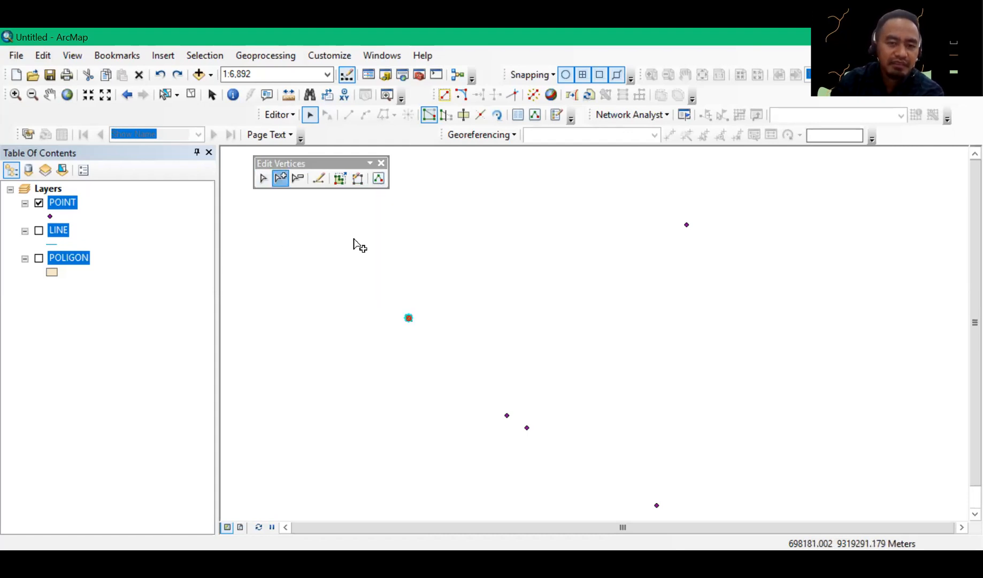
{"action": "left_click", "coordinate": [391, 342]}
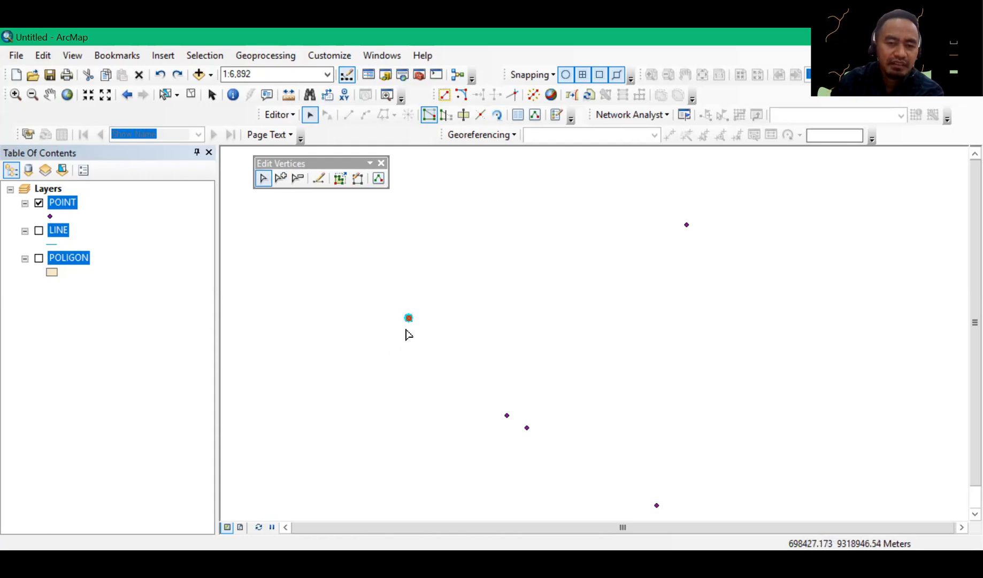
{"action": "left_click", "coordinate": [409, 340]}
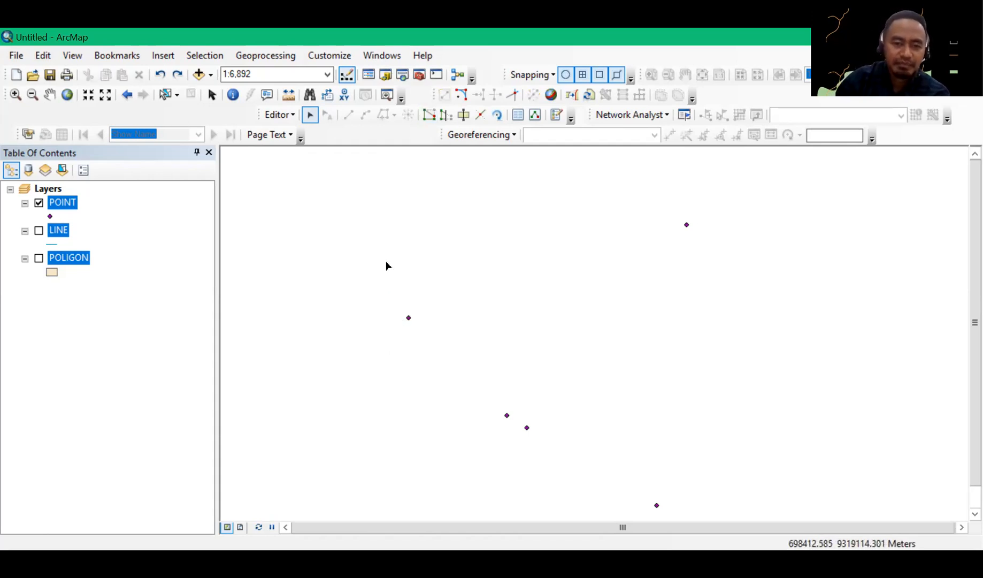
- Select the western point again and view its attributes
{"action": "left_click_drag", "start_coordinate": [397, 305], "coordinate": [428, 337]}
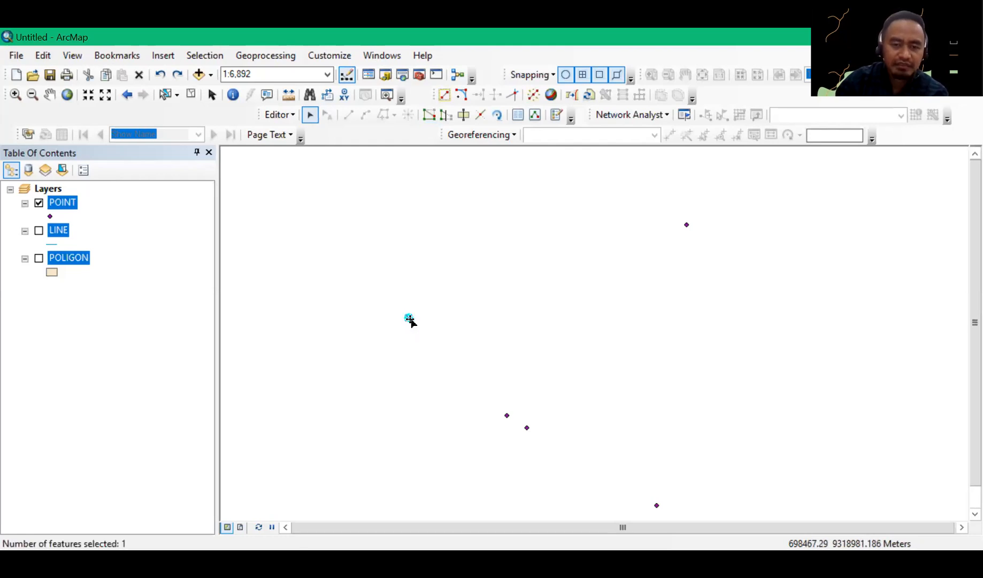
{"action": "right_click", "coordinate": [409, 321]}
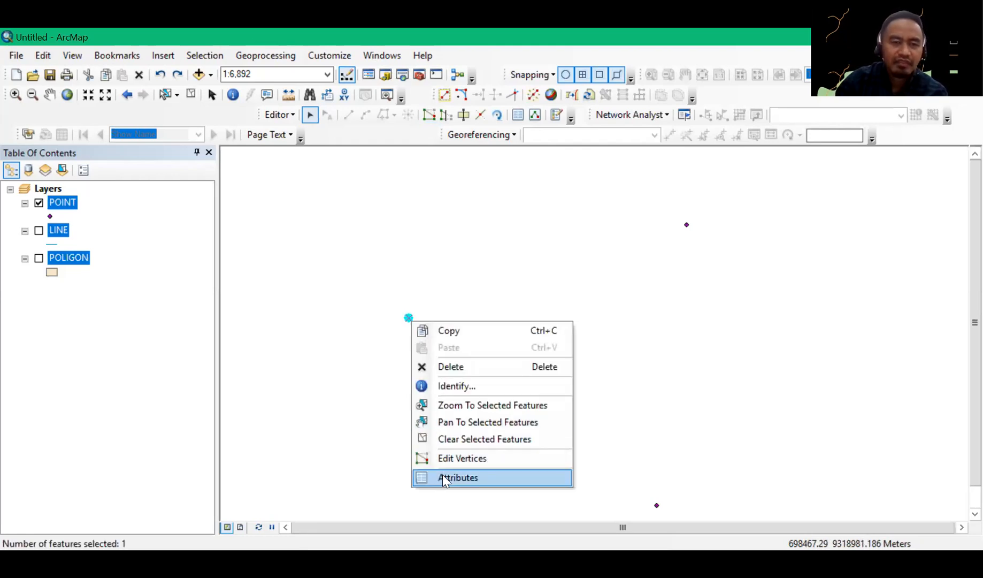
{"action": "left_click", "coordinate": [442, 476]}
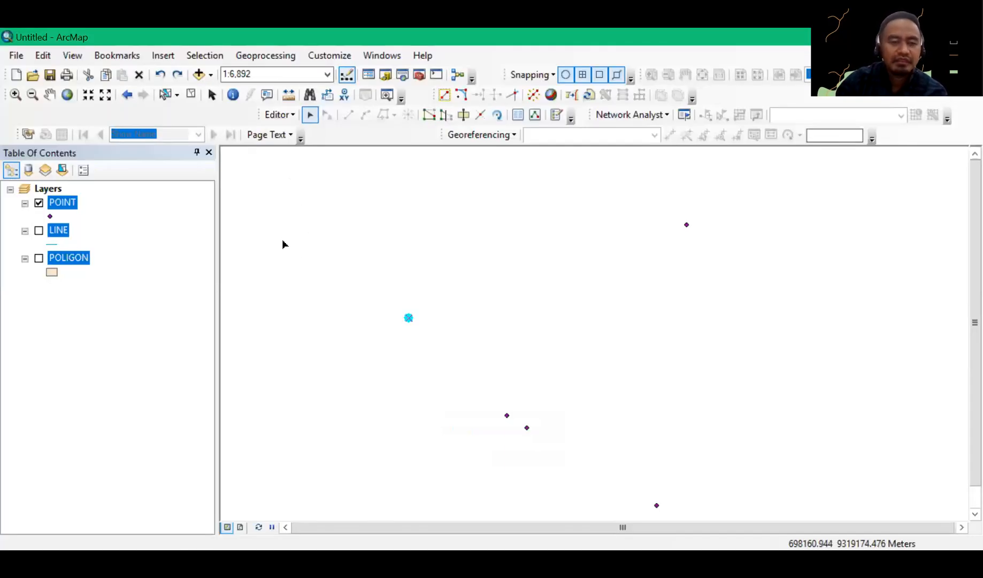
- Reopen the western point's vertices for editing, leave vertex editing and clear the selection
{"action": "right_click", "coordinate": [408, 319]}
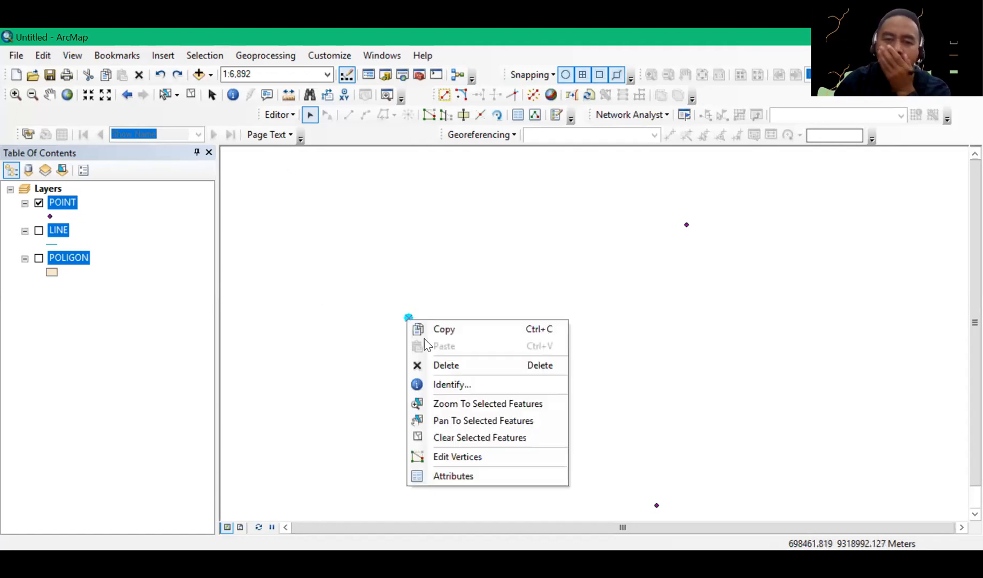
{"action": "left_click", "coordinate": [458, 458]}
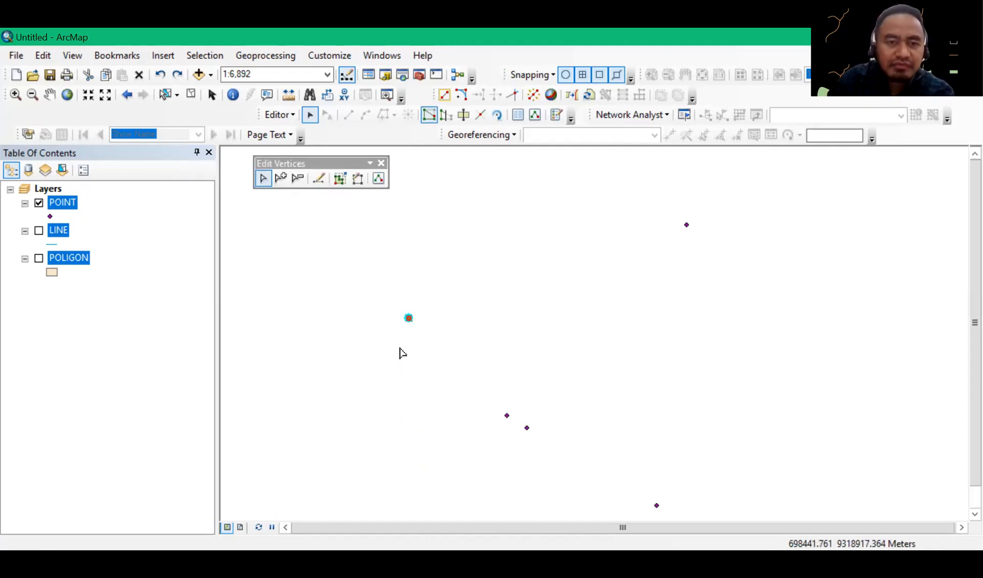
{"action": "left_click", "coordinate": [409, 322]}
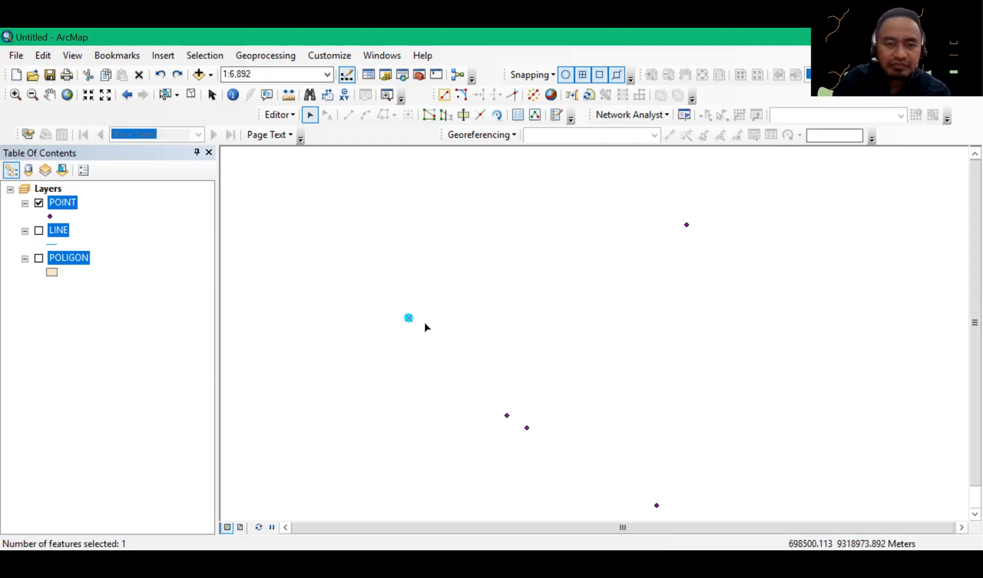
{"action": "left_click", "coordinate": [425, 327]}
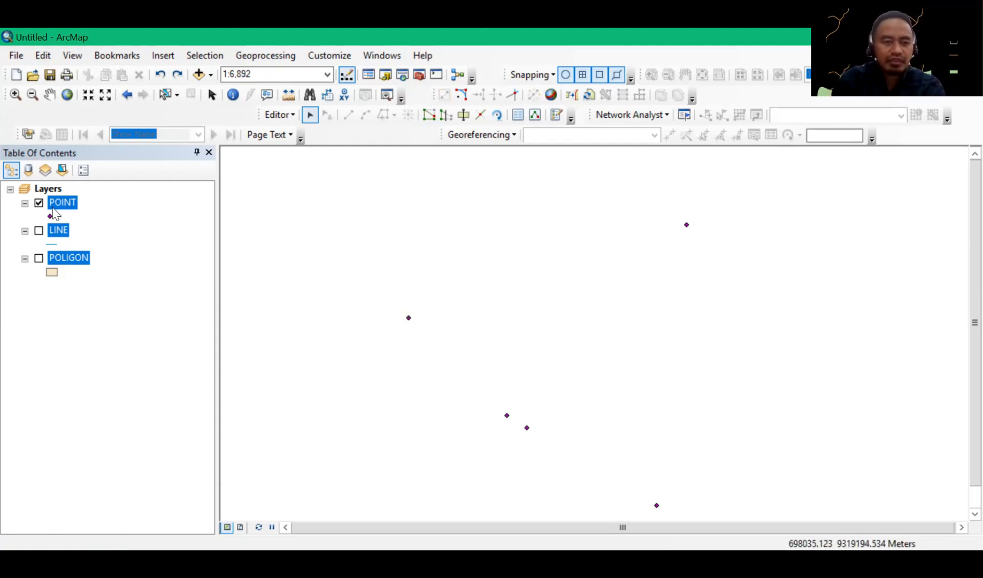
- Show the LINE layer and select the long diagonal line at the map's northwestern edge
{"action": "left_click", "coordinate": [39, 231]}
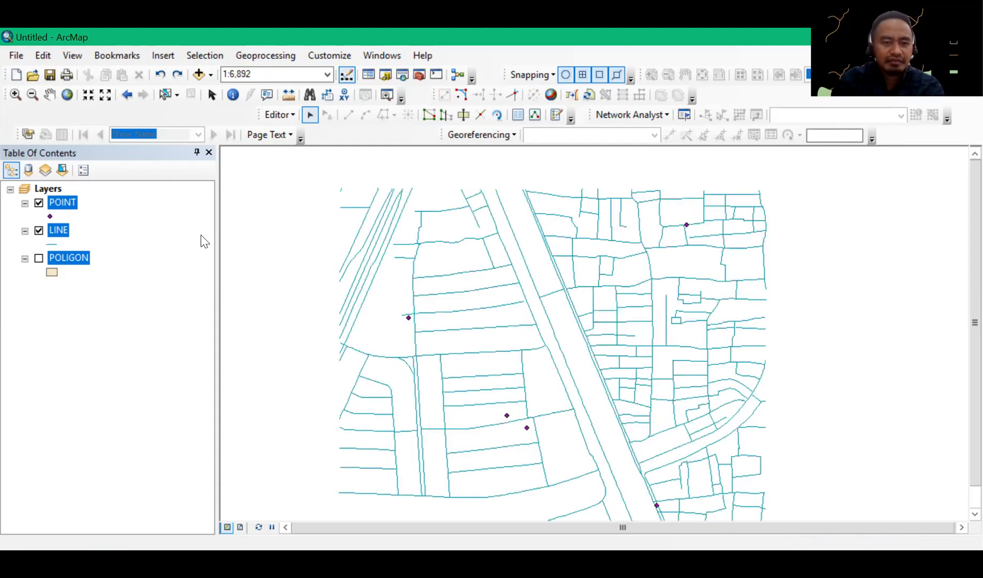
{"action": "left_click", "coordinate": [360, 236]}
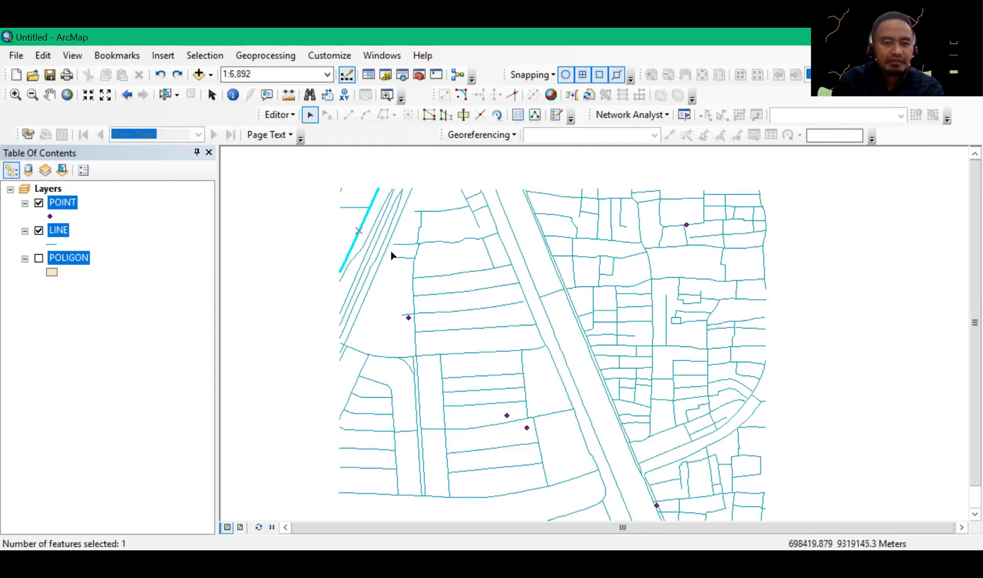
- Examine the selected diagonal line and the neighbouring parallel lines up close along their northern ends
{"action": "scroll", "coordinate": [390, 250], "scroll_direction": "down", "scroll_amount": 2}
{"action": "scroll", "coordinate": [393, 260], "scroll_direction": "up", "scroll_amount": 3}
{"action": "scroll", "coordinate": [394, 261], "scroll_direction": "up", "scroll_amount": 5}
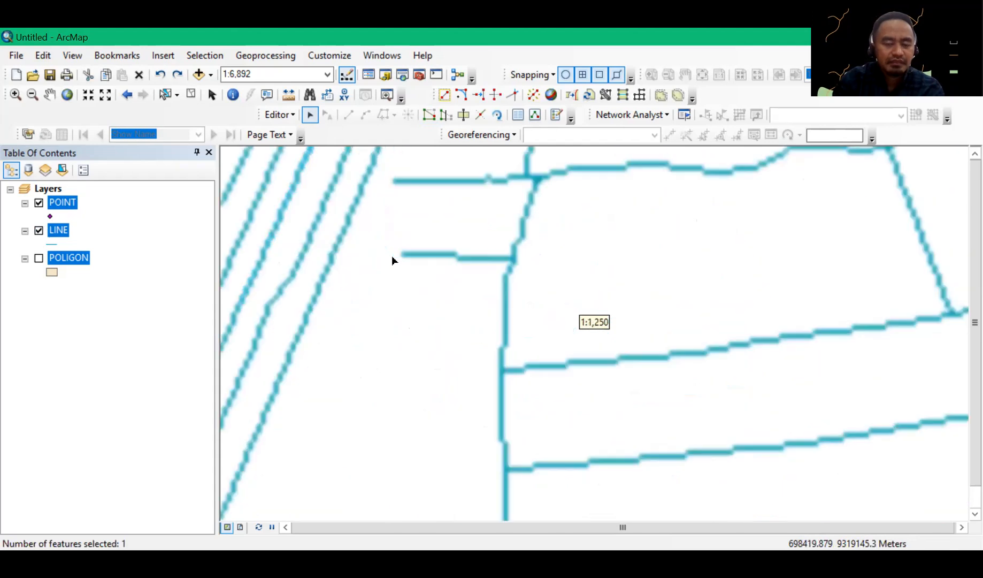
{"action": "left_click", "coordinate": [49, 94]}
{"action": "left_click_drag", "start_coordinate": [390, 242], "coordinate": [586, 416]}
{"action": "scroll", "coordinate": [573, 379], "scroll_direction": "up", "scroll_amount": 4}
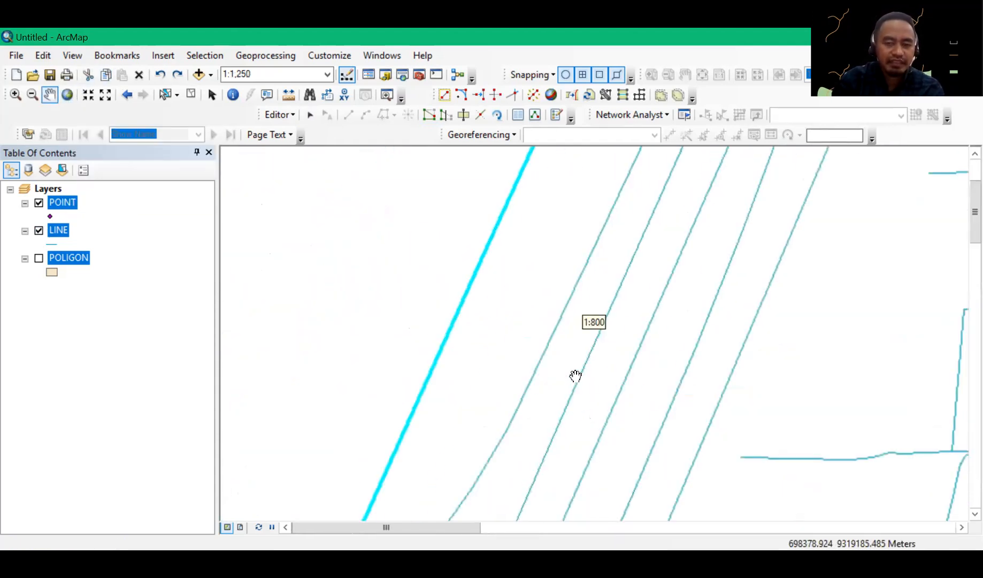
{"action": "left_click_drag", "start_coordinate": [458, 382], "coordinate": [621, 450]}
{"action": "scroll", "coordinate": [504, 406], "scroll_direction": "down", "scroll_amount": 3}
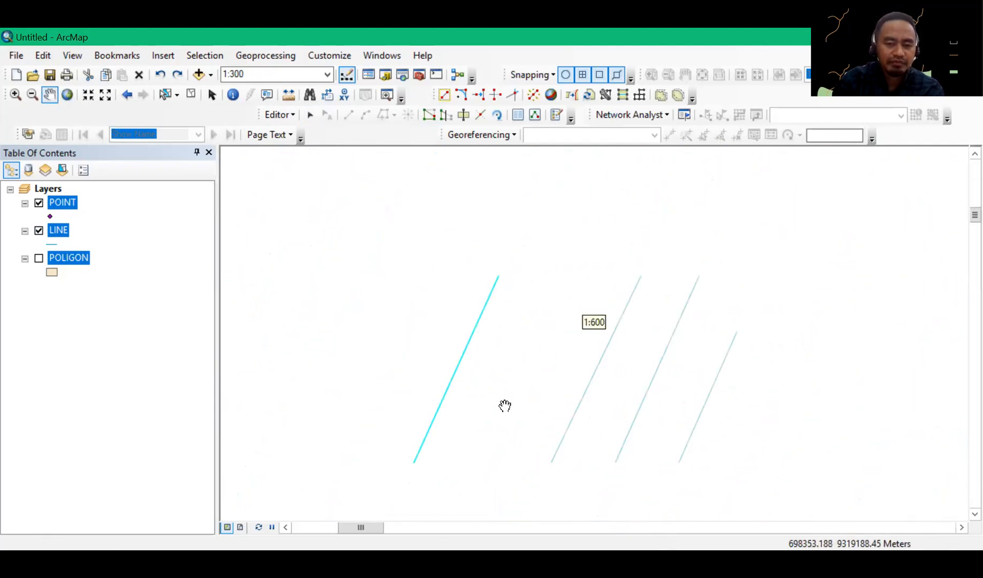
{"action": "scroll", "coordinate": [572, 435], "scroll_direction": "down", "scroll_amount": 3}
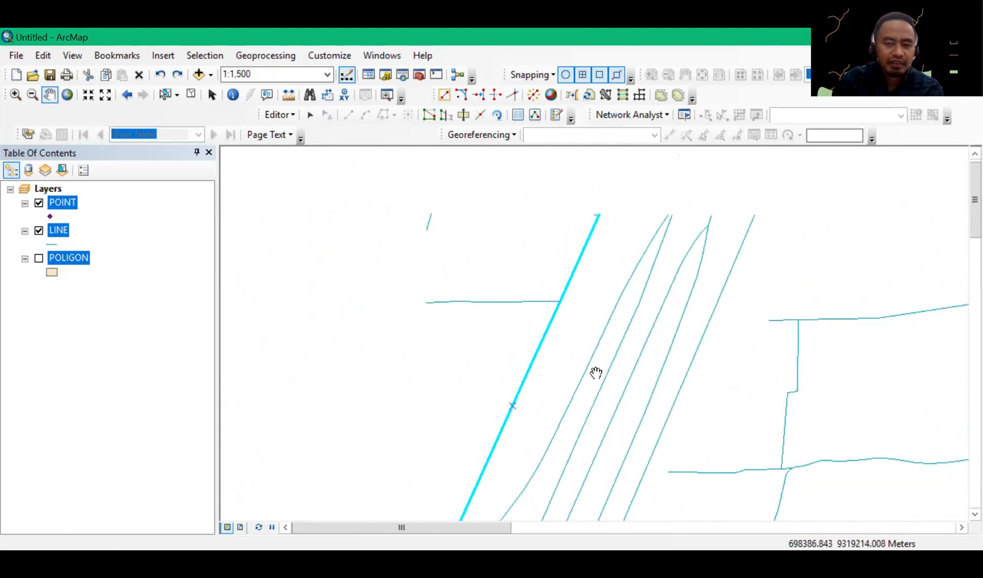
{"action": "left_click_drag", "start_coordinate": [612, 296], "coordinate": [613, 292]}
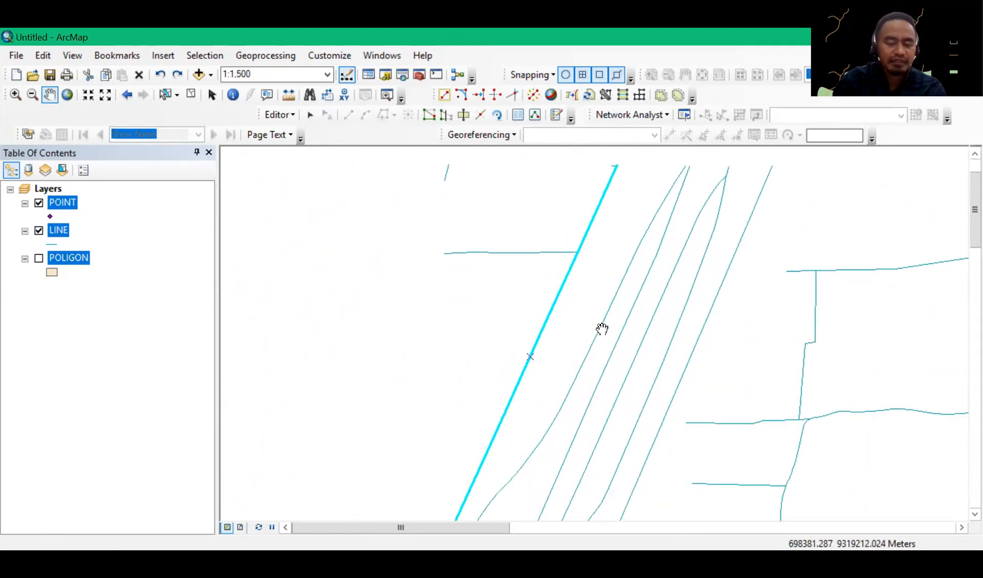
- Open the vertices of the selected diagonal line at the map's northwestern edge for editing
{"action": "scroll", "coordinate": [603, 329], "scroll_direction": "up", "scroll_amount": 1}
{"action": "scroll", "coordinate": [603, 330], "scroll_direction": "down", "scroll_amount": 1}
{"action": "scroll", "coordinate": [603, 330], "scroll_direction": "down", "scroll_amount": 2}
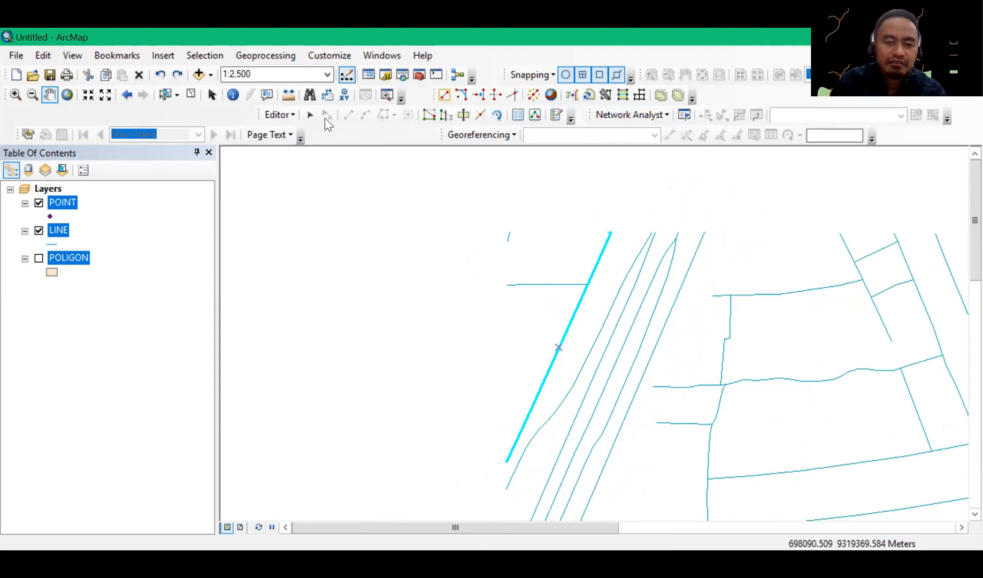
{"action": "left_click", "coordinate": [311, 115]}
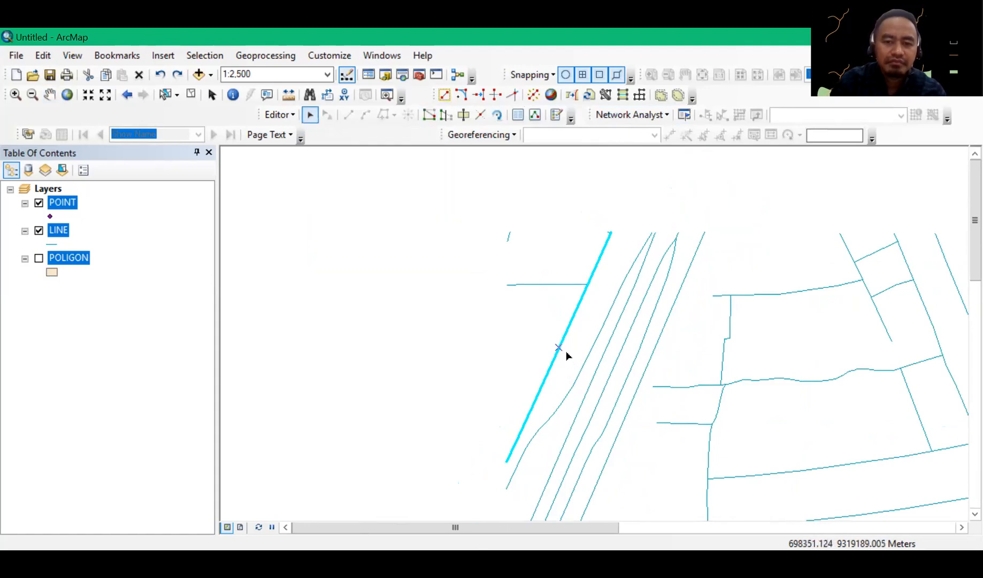
{"action": "right_click", "coordinate": [561, 343]}
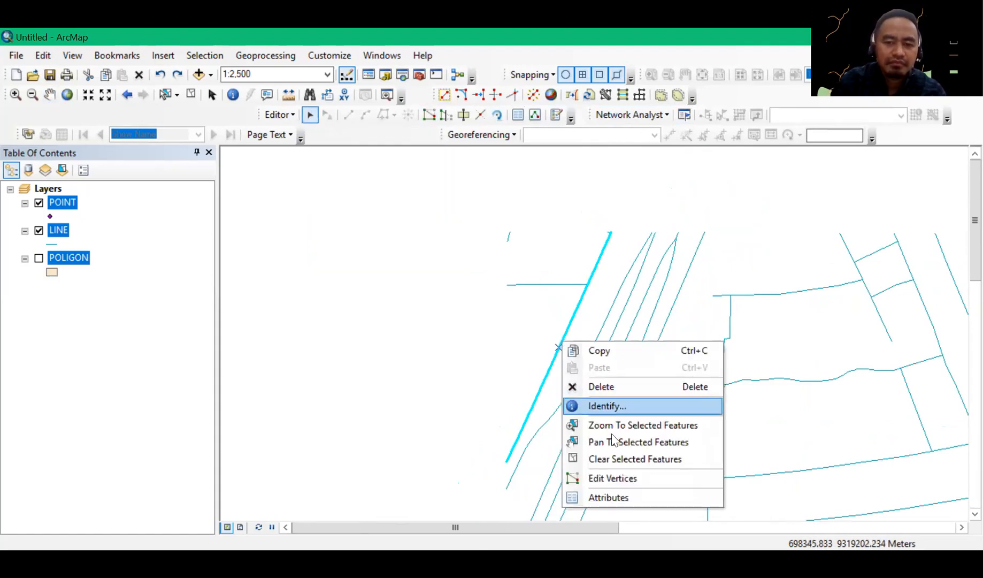
{"action": "left_click", "coordinate": [603, 478]}
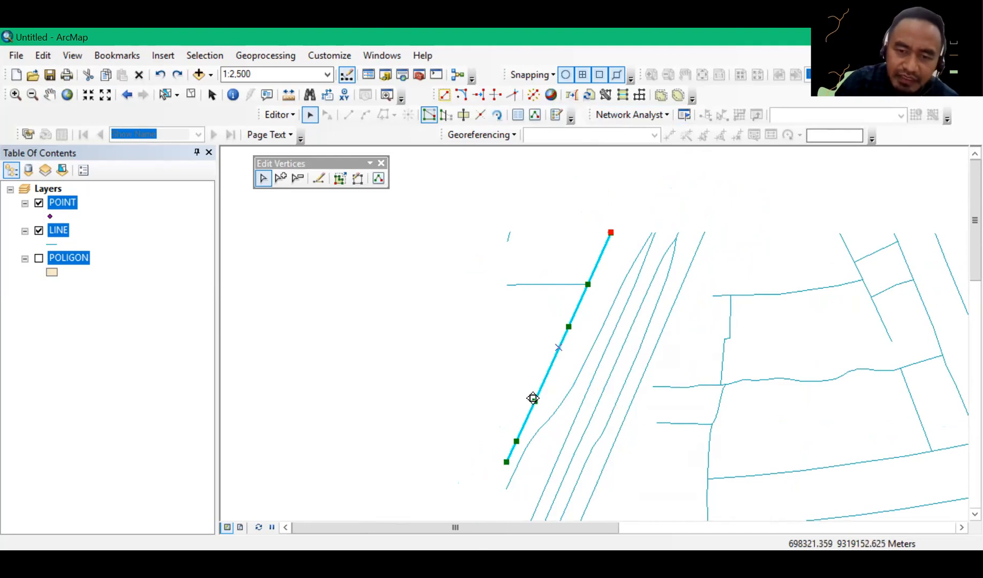
- Try reshaping the diagonal line by moving its middle vertices off to both sides, and undo the vertex moves
{"action": "left_click_drag", "start_coordinate": [534, 398], "coordinate": [515, 382]}
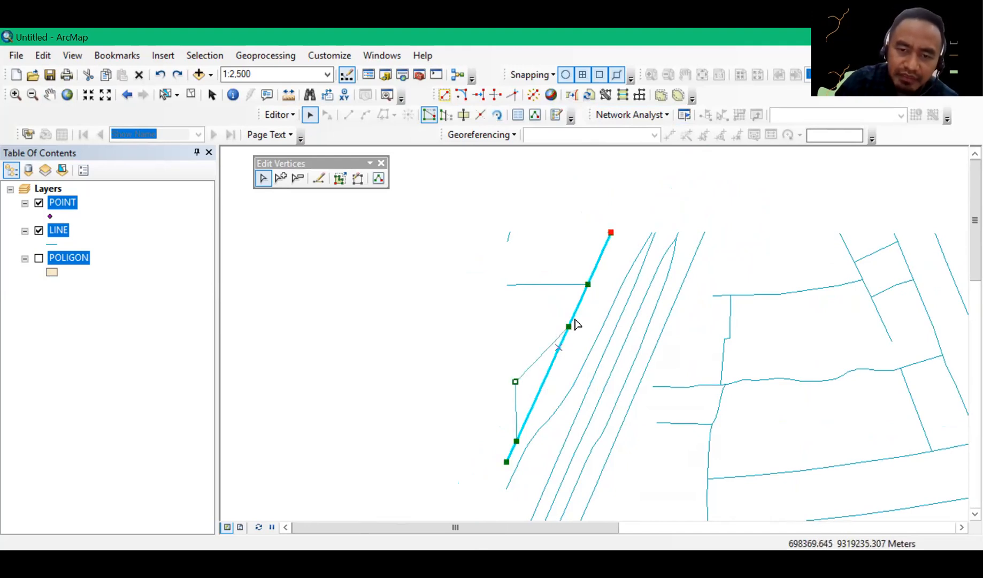
{"action": "left_click_drag", "start_coordinate": [569, 326], "coordinate": [597, 337]}
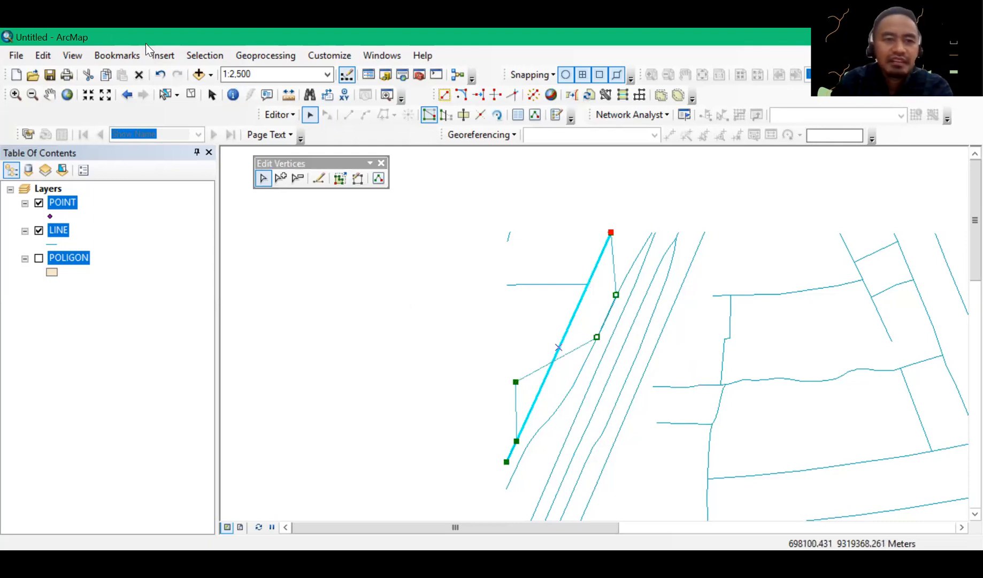
{"action": "left_click", "coordinate": [160, 74]}
{"action": "left_click", "coordinate": [160, 75]}
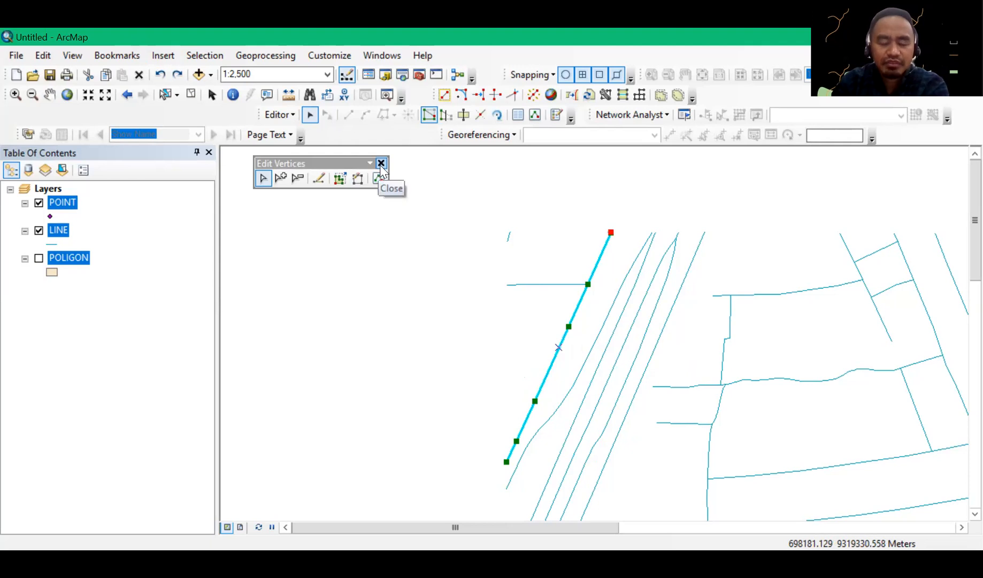
- Clear the line selection and hide the LINE layer, leaving only the POINT features shown at full extent
{"action": "left_click", "coordinate": [38, 231]}
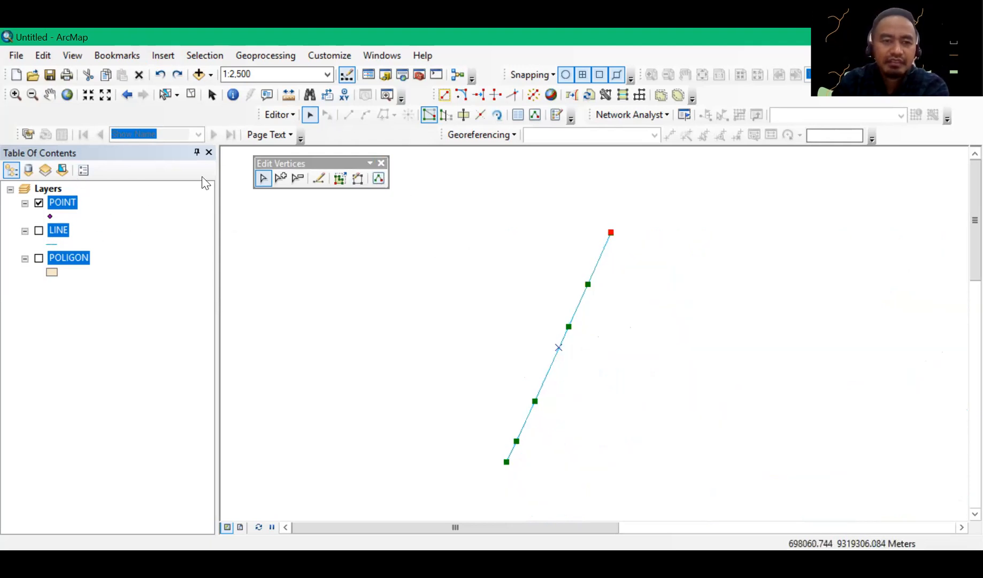
{"action": "left_click", "coordinate": [279, 228]}
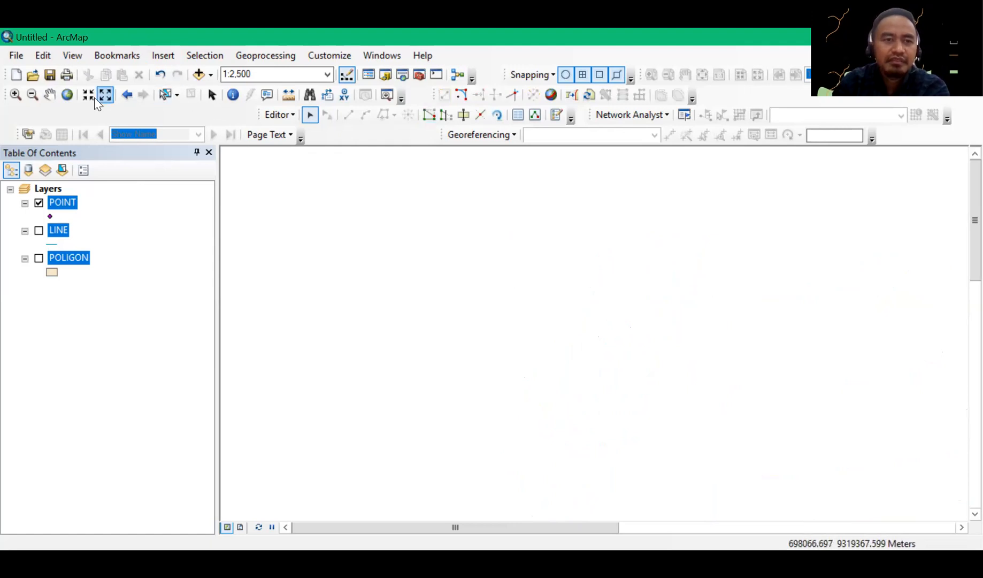
{"action": "left_click", "coordinate": [67, 94]}
{"action": "left_click", "coordinate": [38, 230]}
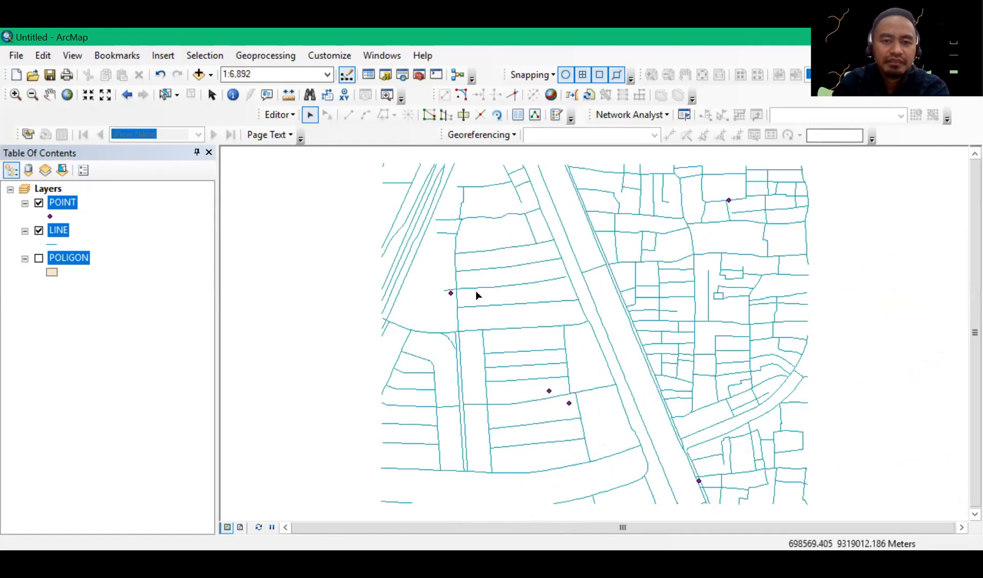
{"action": "left_click", "coordinate": [38, 231]}
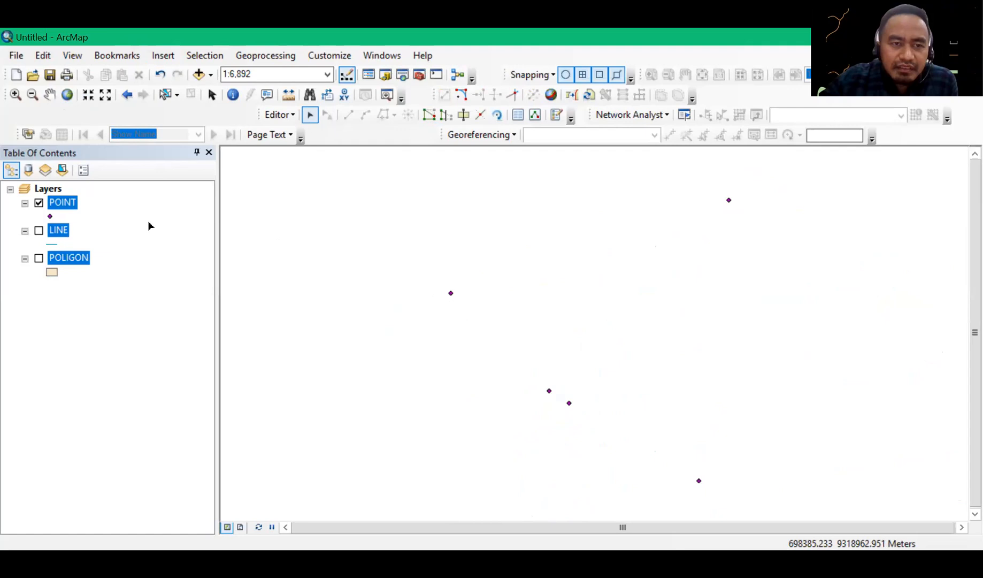
- Select the western point, view its available editing commands, and clear the selection
{"action": "left_click", "coordinate": [311, 116]}
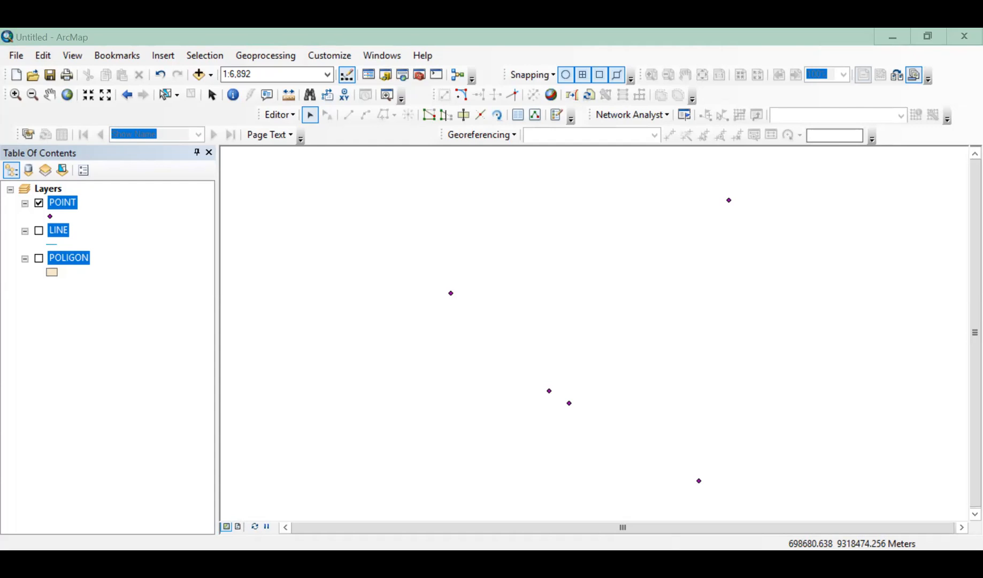
{"action": "left_click", "coordinate": [458, 301]}
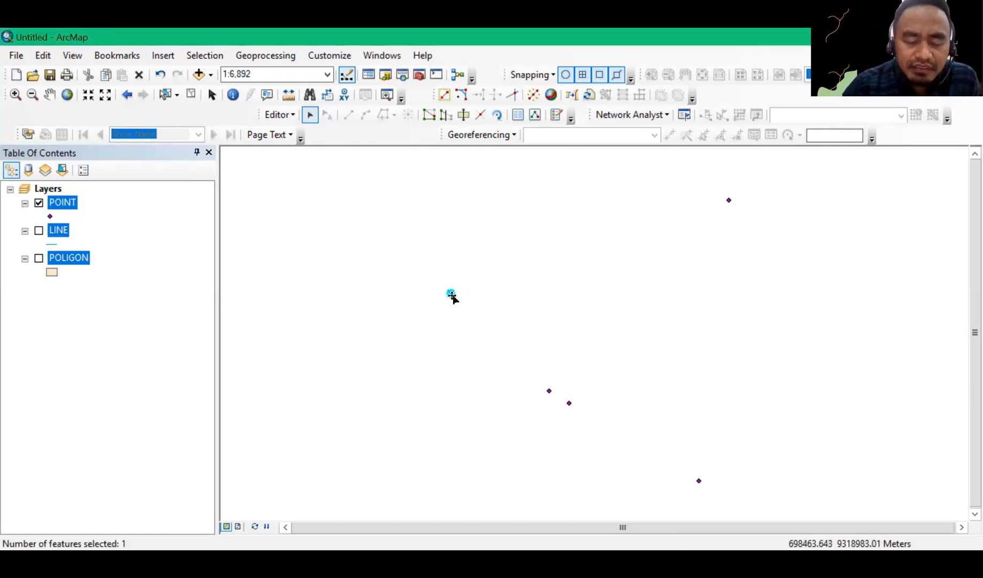
{"action": "right_click", "coordinate": [452, 295]}
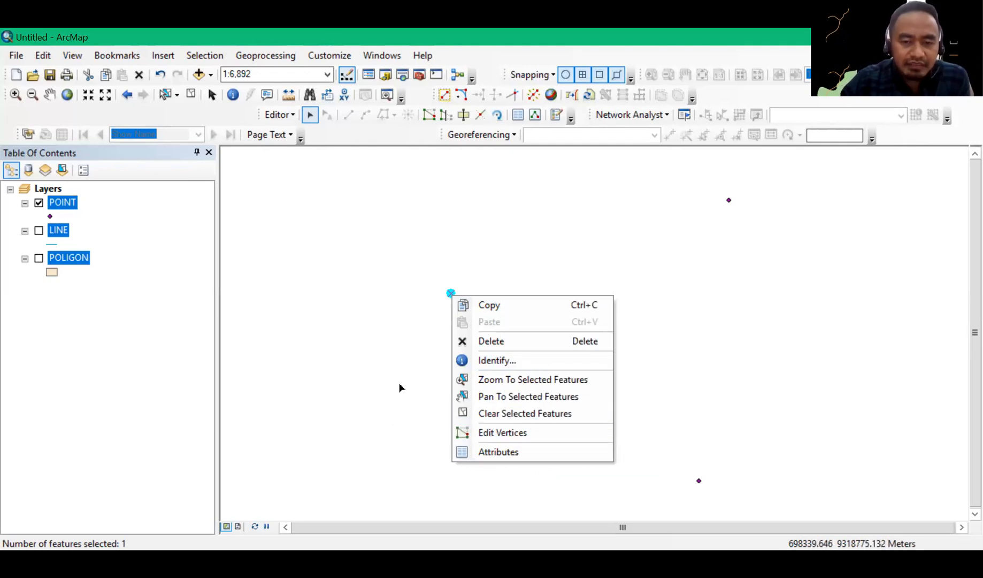
{"action": "left_click", "coordinate": [394, 401]}
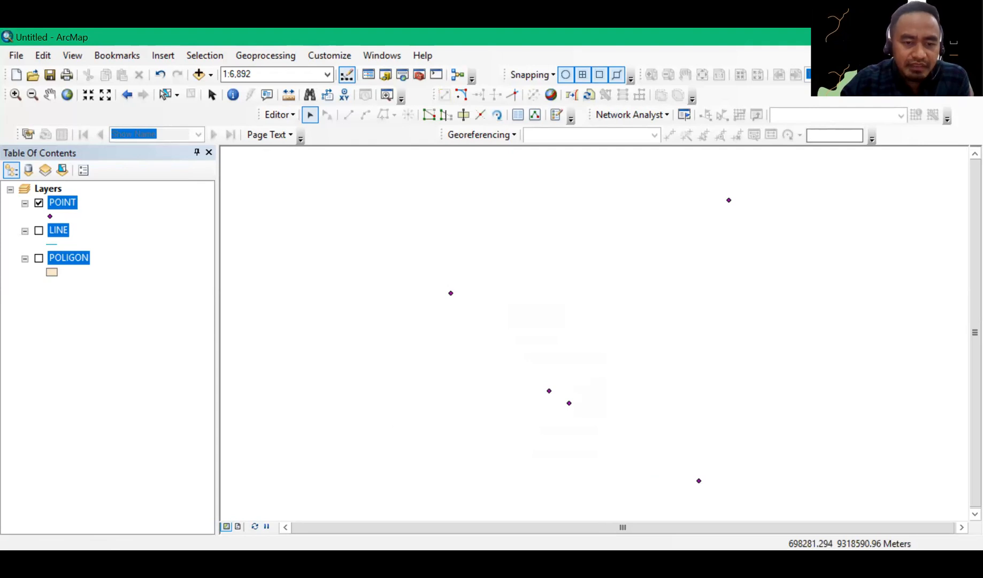
{"action": "key", "text": "alt+Tab"}
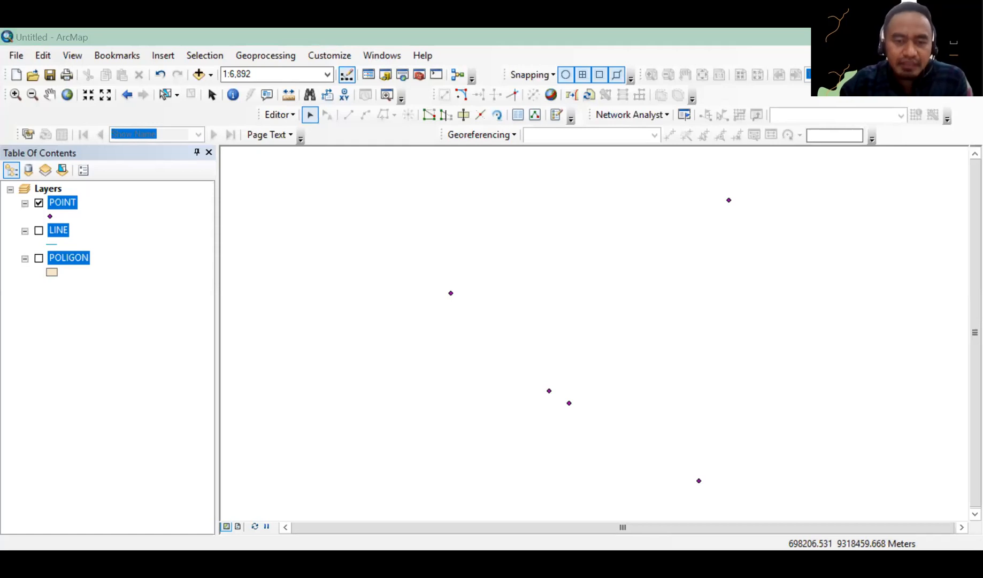
- Select the western point and open its vertex for editing
{"action": "left_click", "coordinate": [451, 294]}
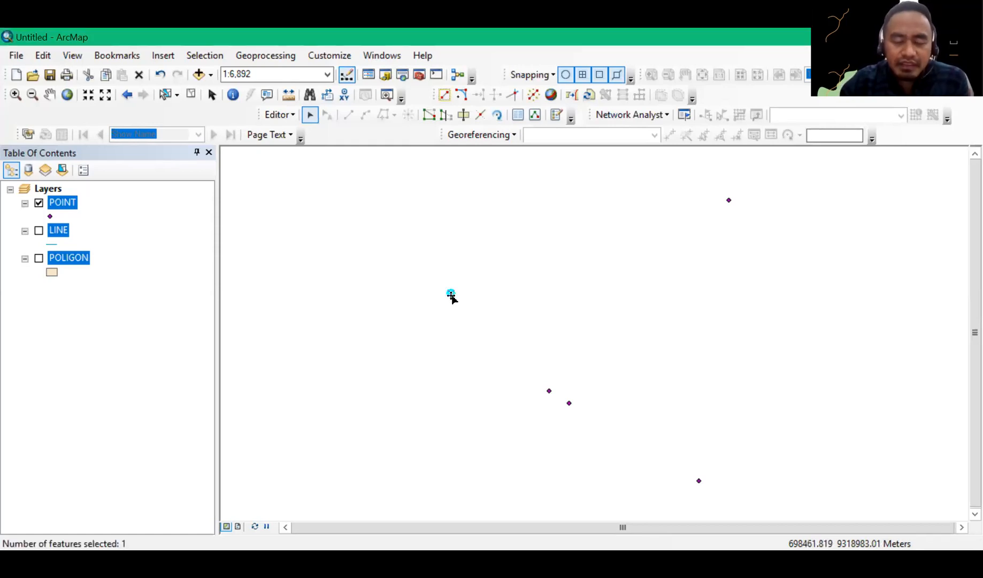
{"action": "right_click", "coordinate": [452, 295]}
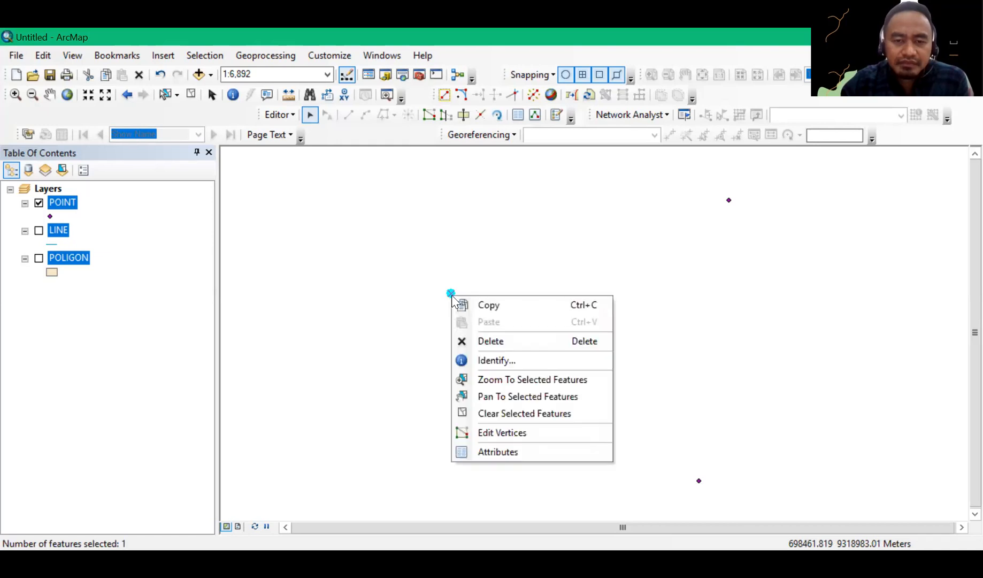
{"action": "left_click", "coordinate": [500, 434]}
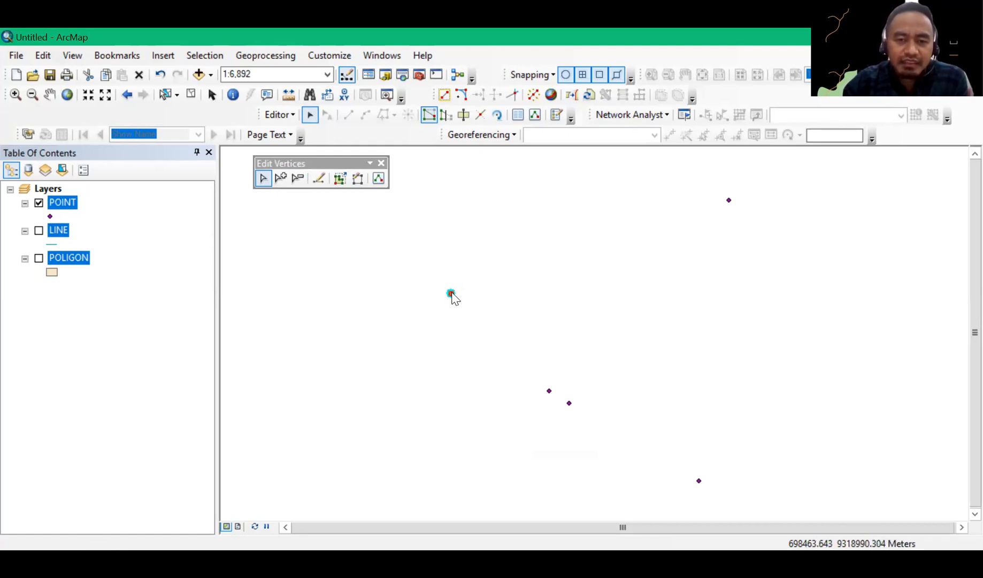
- Try moving the western point's vertex by offsets of 10 in X and 0 in Y, and undo the move
{"action": "right_click", "coordinate": [452, 295]}
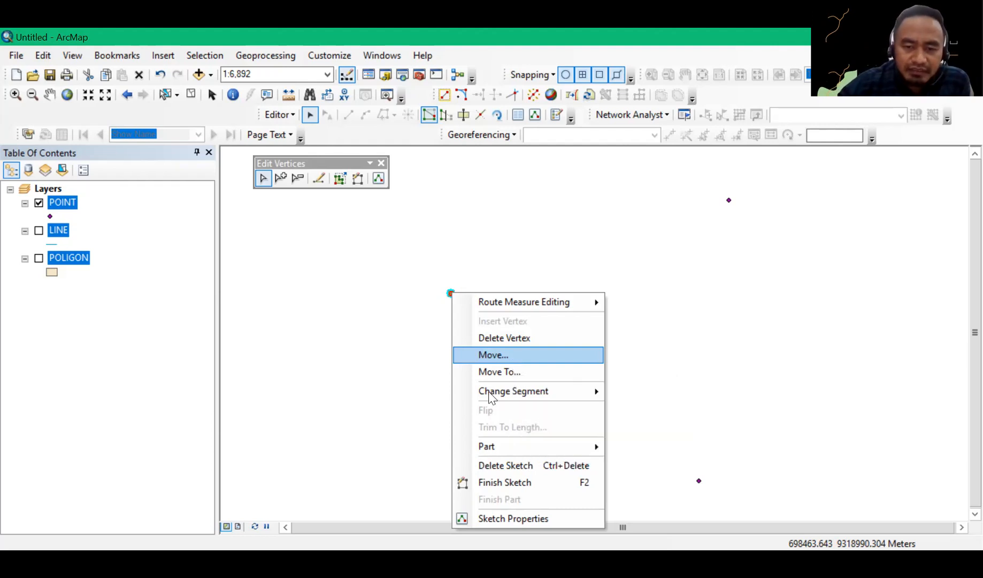
{"action": "mouse_move", "coordinate": [489, 383]}
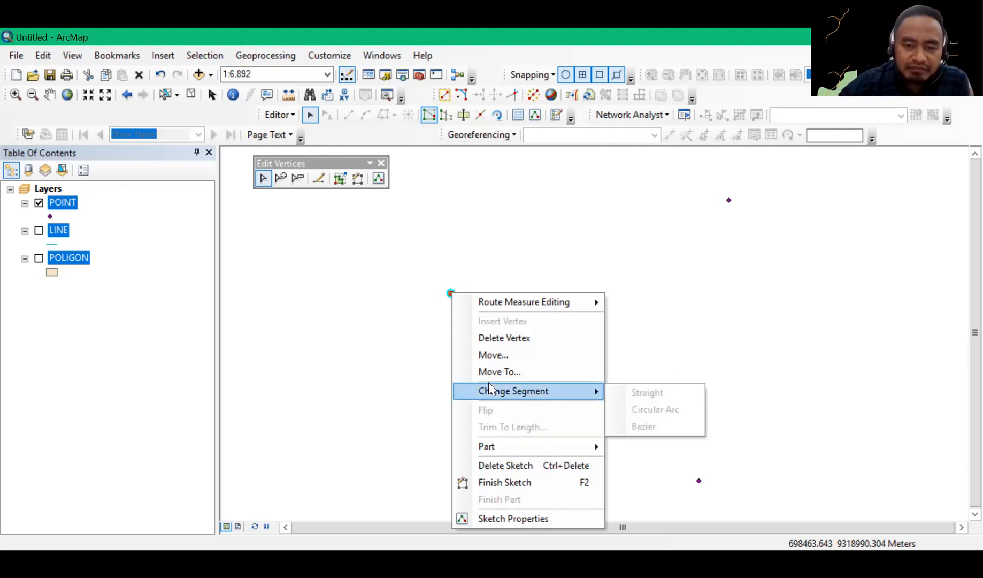
{"action": "left_click", "coordinate": [497, 356]}
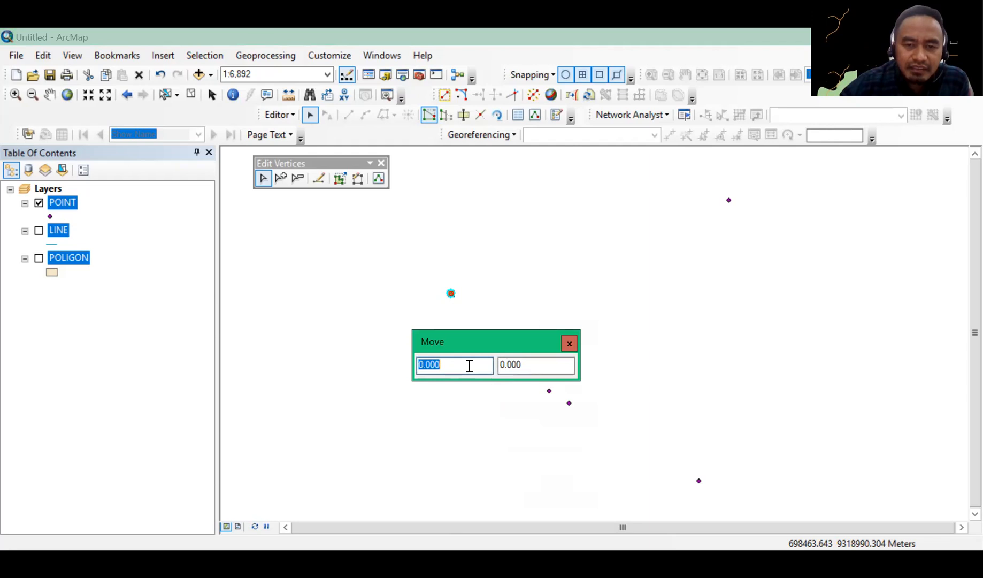
{"action": "left_click", "coordinate": [542, 359]}
{"action": "key", "text": "shift+Tab"}
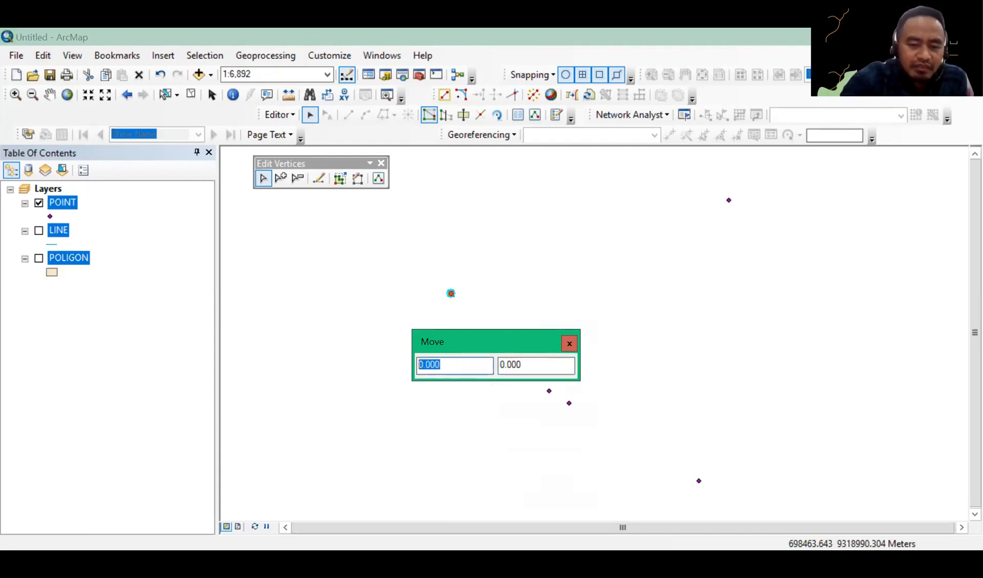
{"action": "type", "text": "10"}
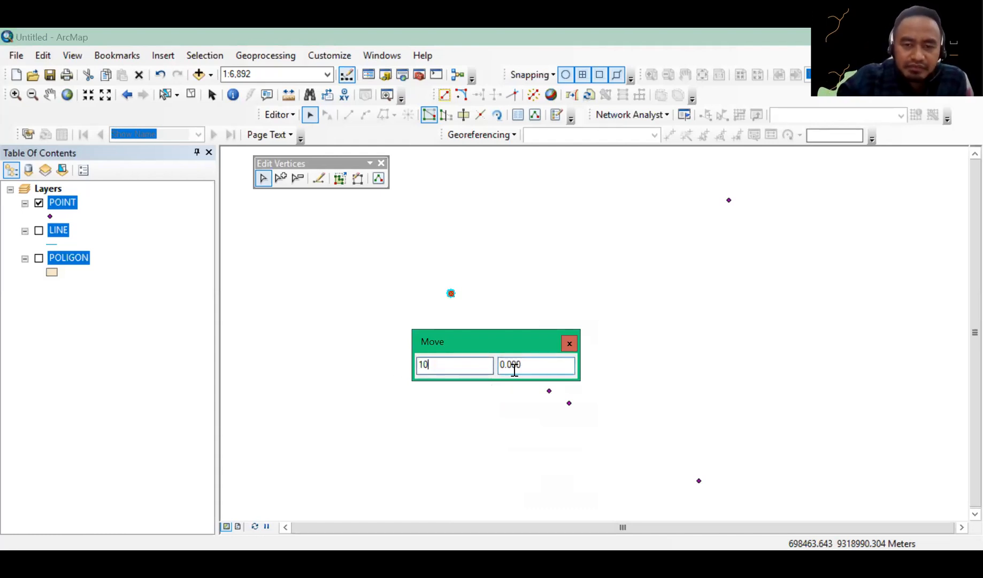
{"action": "key", "text": "Tab"}
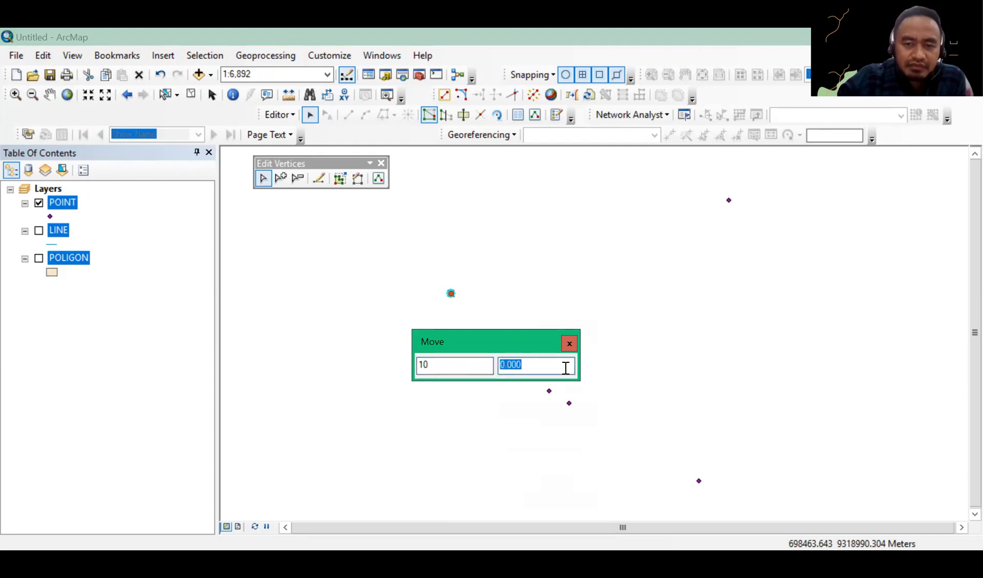
{"action": "left_click", "coordinate": [566, 368]}
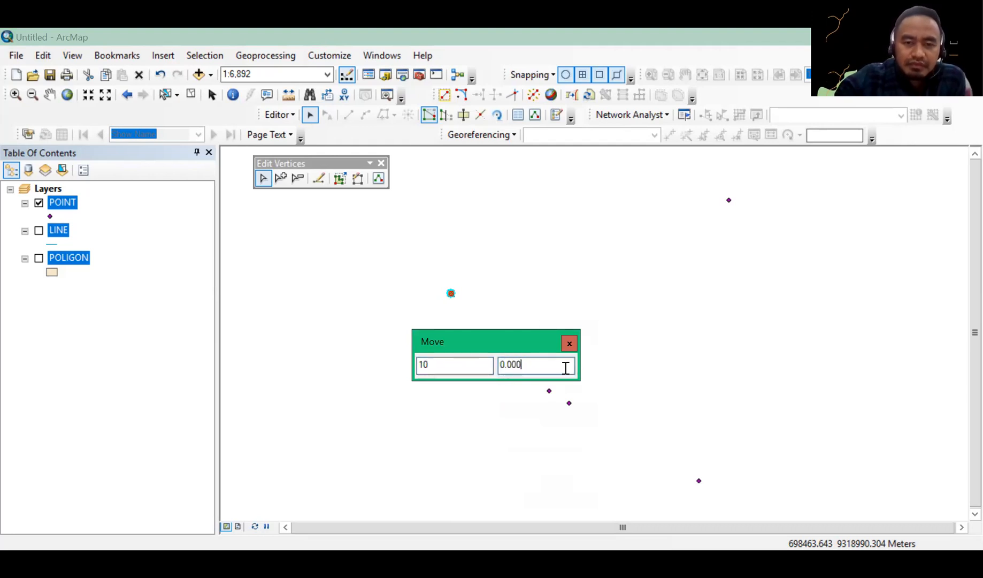
{"action": "key", "text": "Return"}
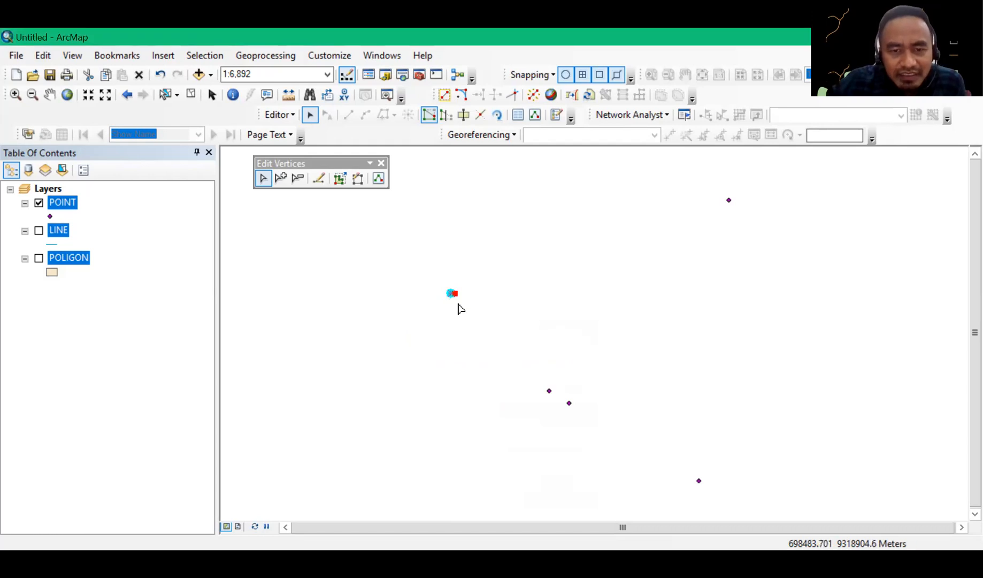
{"action": "left_click", "coordinate": [160, 74]}
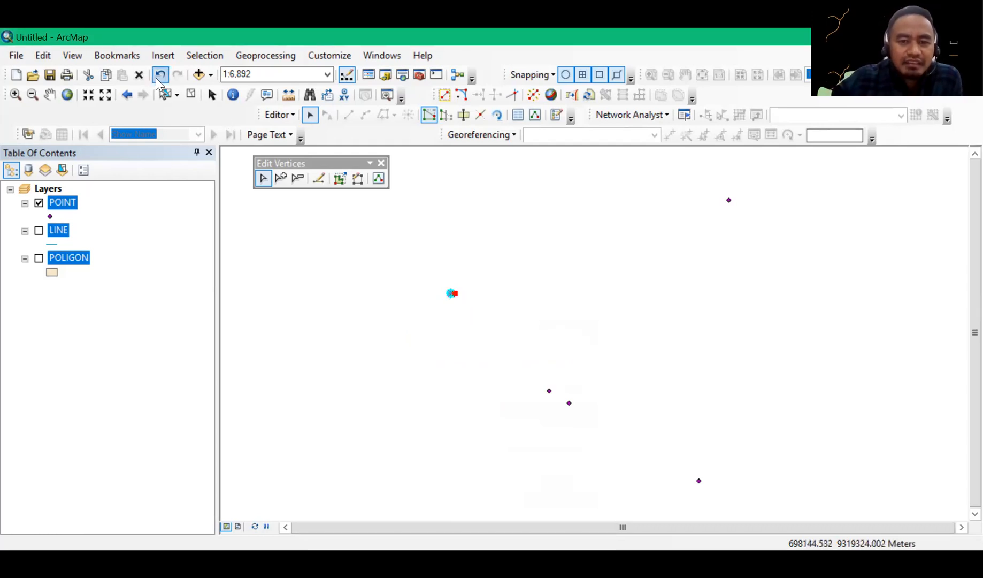
- Leave vertex editing for the western point and reopen its vertex for editing
{"action": "right_click", "coordinate": [451, 293]}
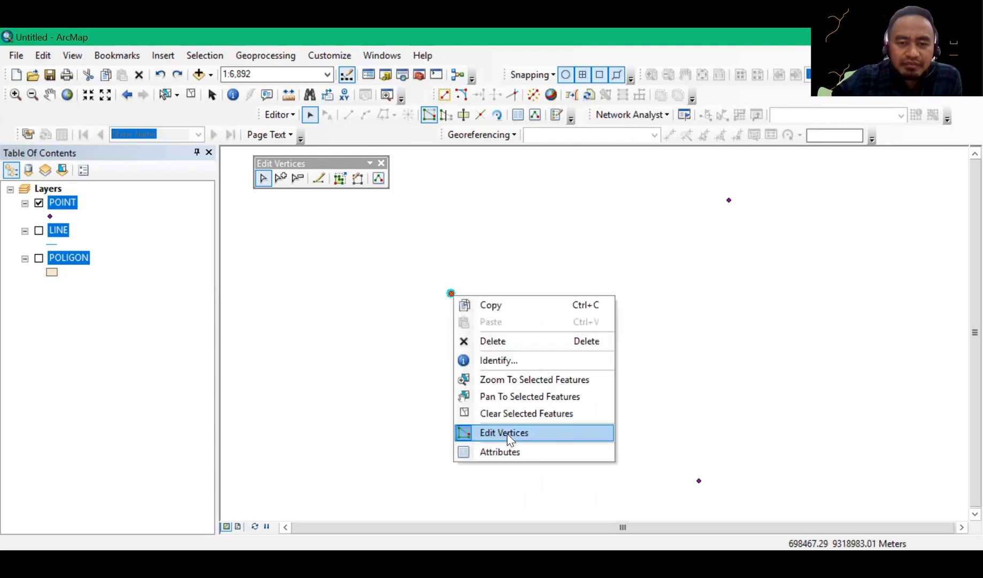
{"action": "left_click", "coordinate": [451, 299]}
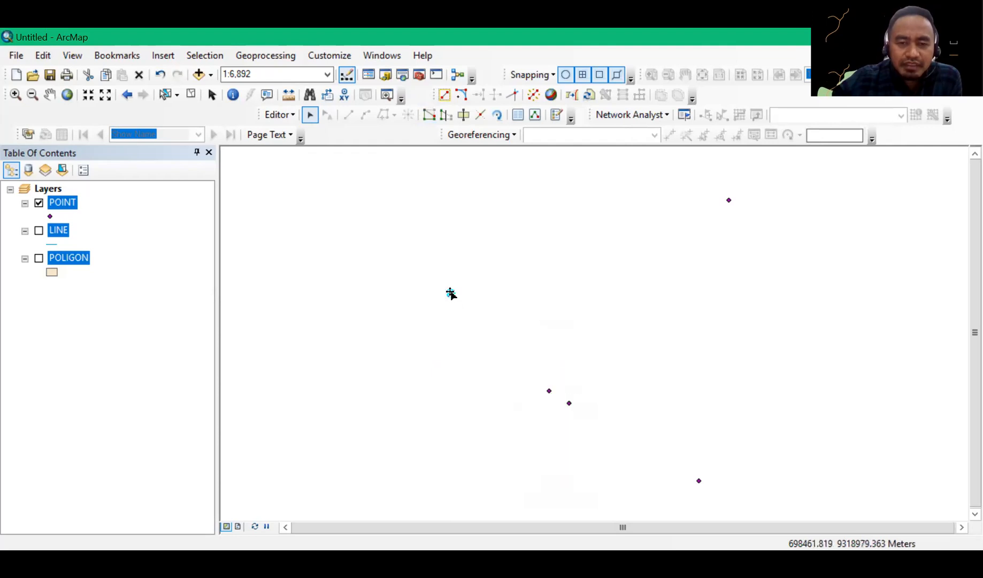
{"action": "right_click", "coordinate": [517, 433]}
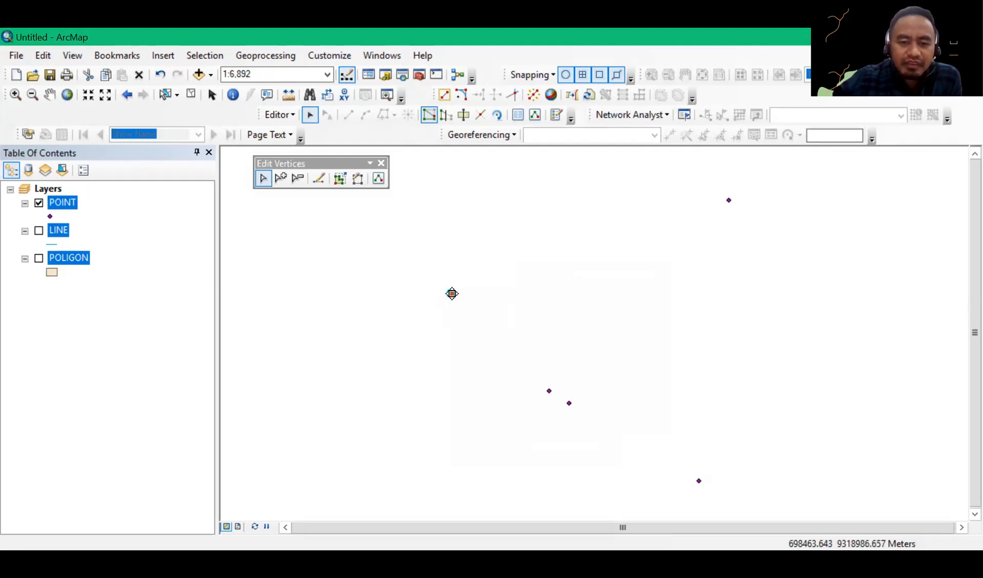
- Try moving the western point's vertex by offsets of 50 in X and 10 in Y, and undo the move
{"action": "right_click", "coordinate": [451, 293]}
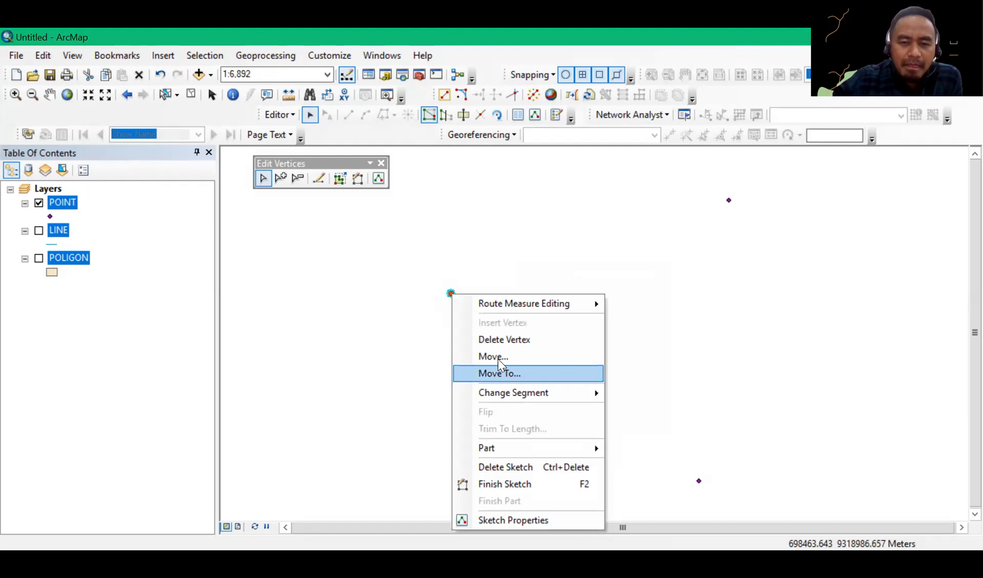
{"action": "left_click", "coordinate": [463, 358]}
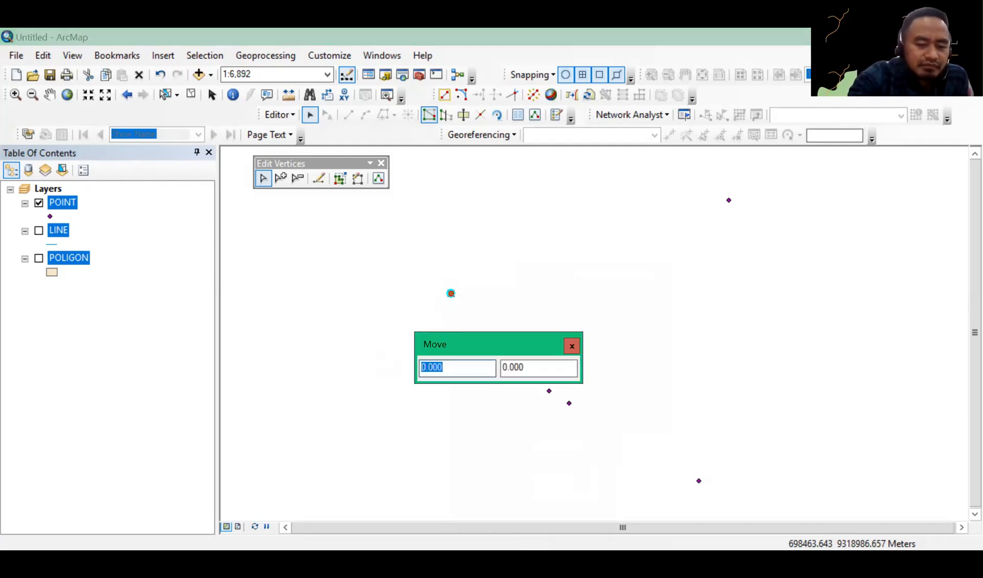
{"action": "type", "text": "1"}
{"action": "key", "text": "BackSpace"}
{"action": "type", "text": "5"}
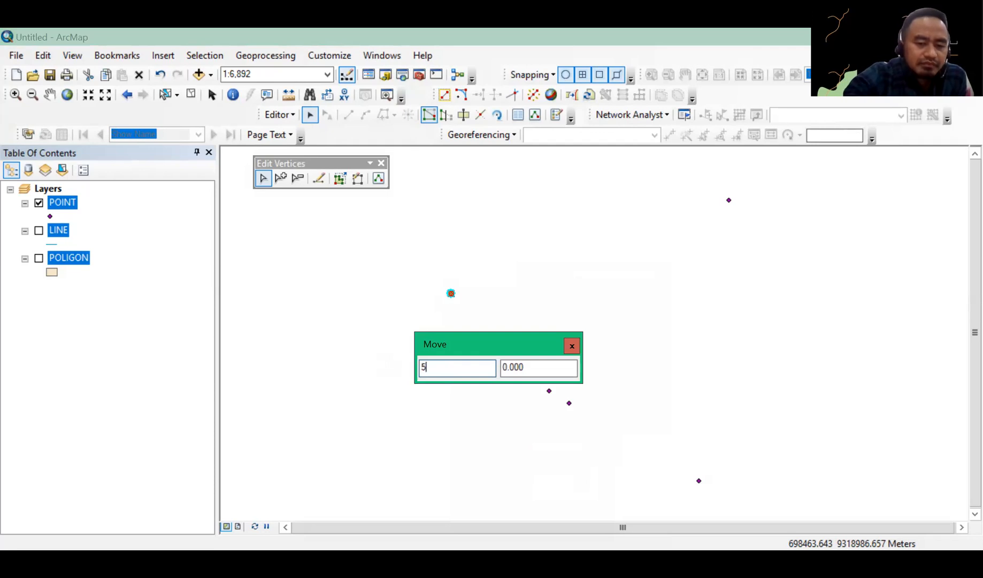
{"action": "type", "text": "0"}
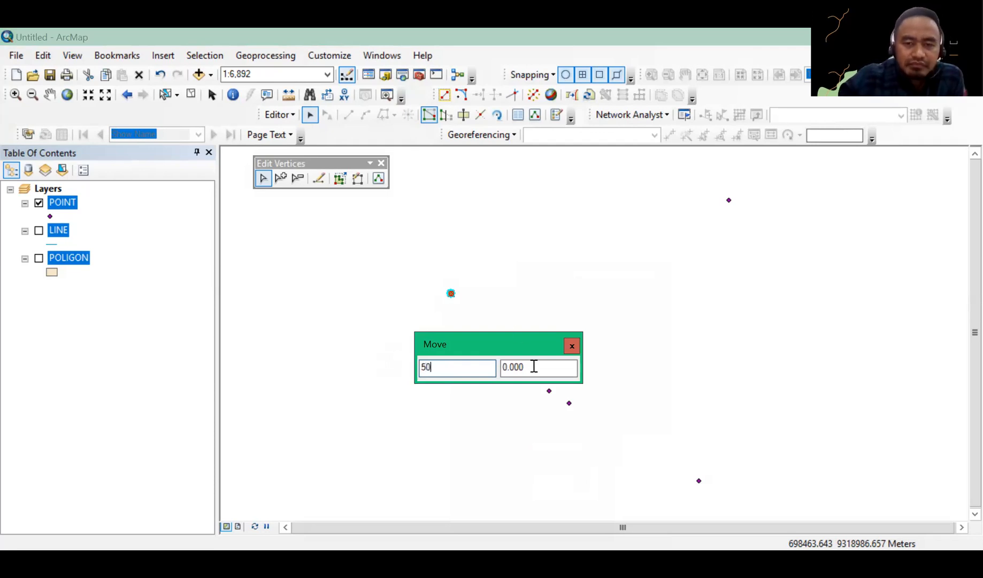
{"action": "key", "text": "Tab"}
{"action": "type", "text": "1"}
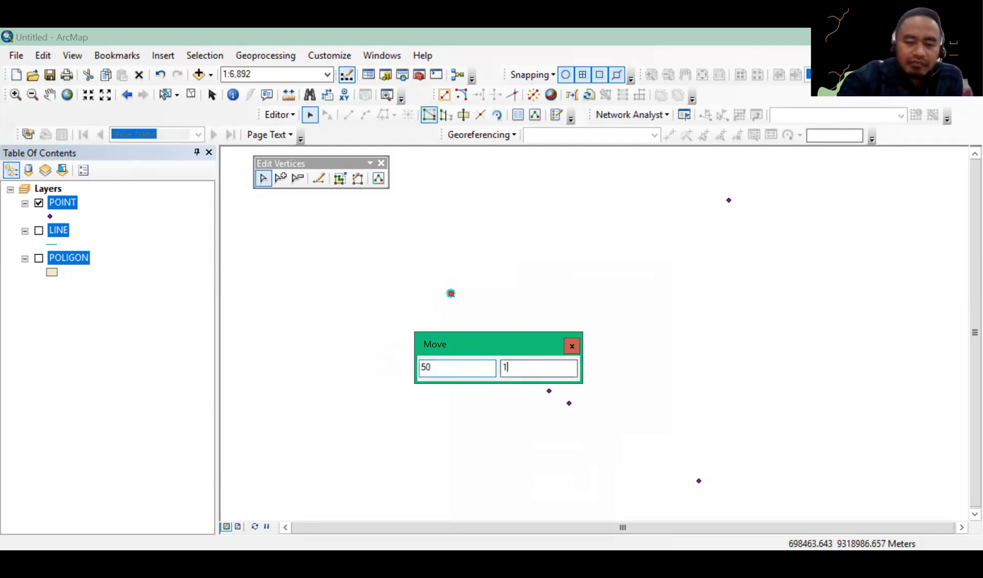
{"action": "type", "text": "0"}
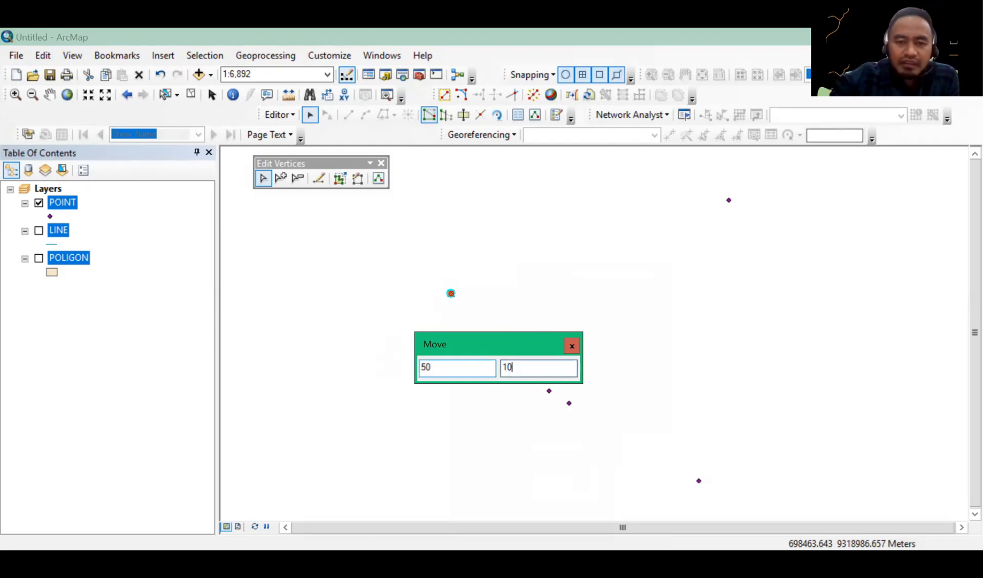
{"action": "key", "text": "Return"}
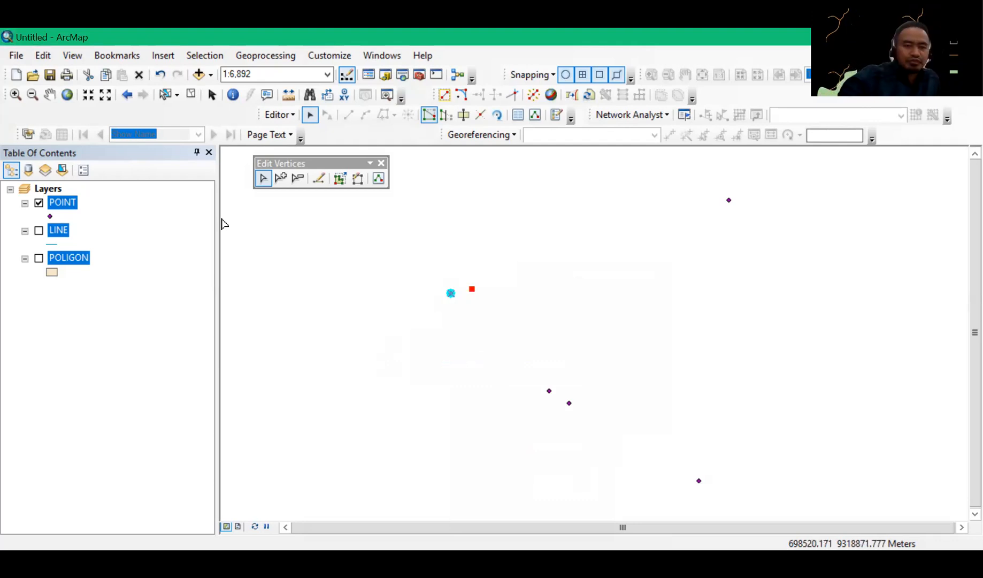
{"action": "left_click", "coordinate": [158, 75]}
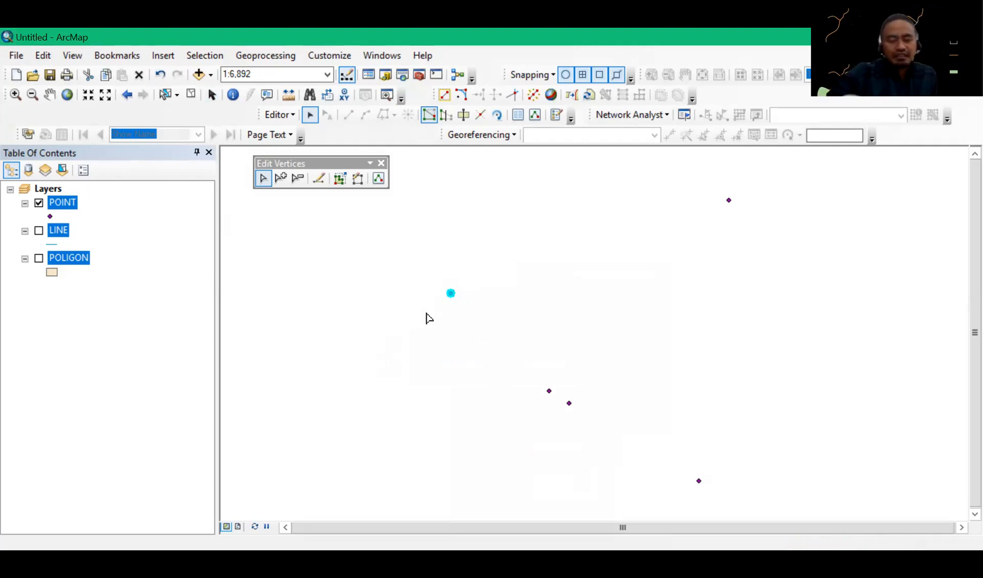
- Leave vertex editing, delete the western point, and undo the deletion
{"action": "left_click", "coordinate": [452, 295]}
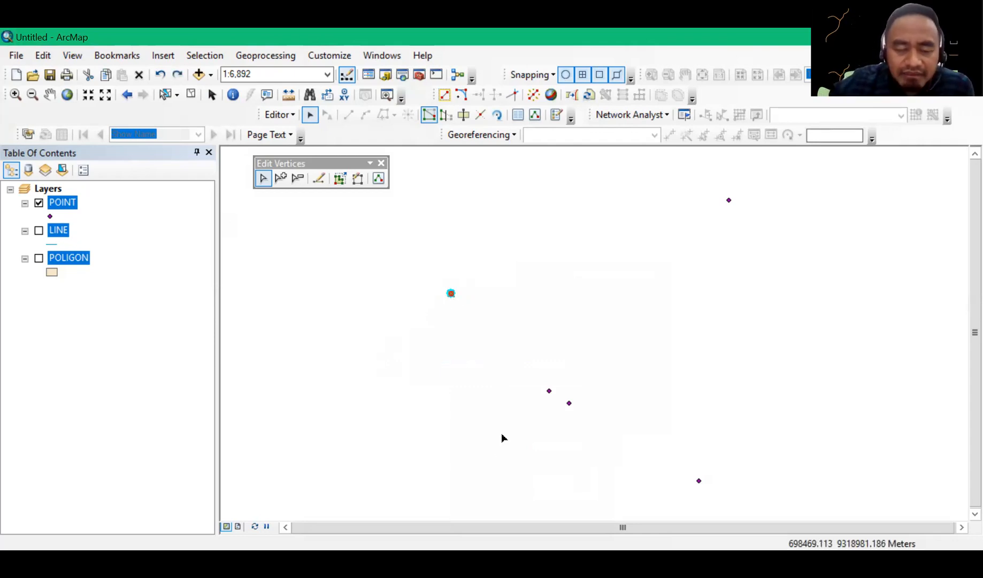
{"action": "left_click", "coordinate": [493, 400]}
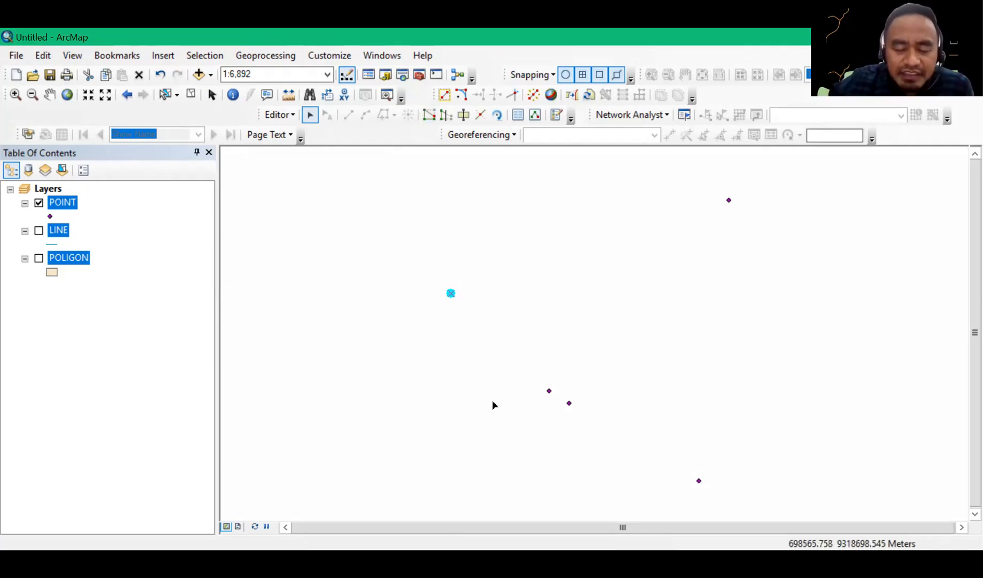
{"action": "right_click", "coordinate": [452, 294]}
{"action": "left_click", "coordinate": [427, 298]}
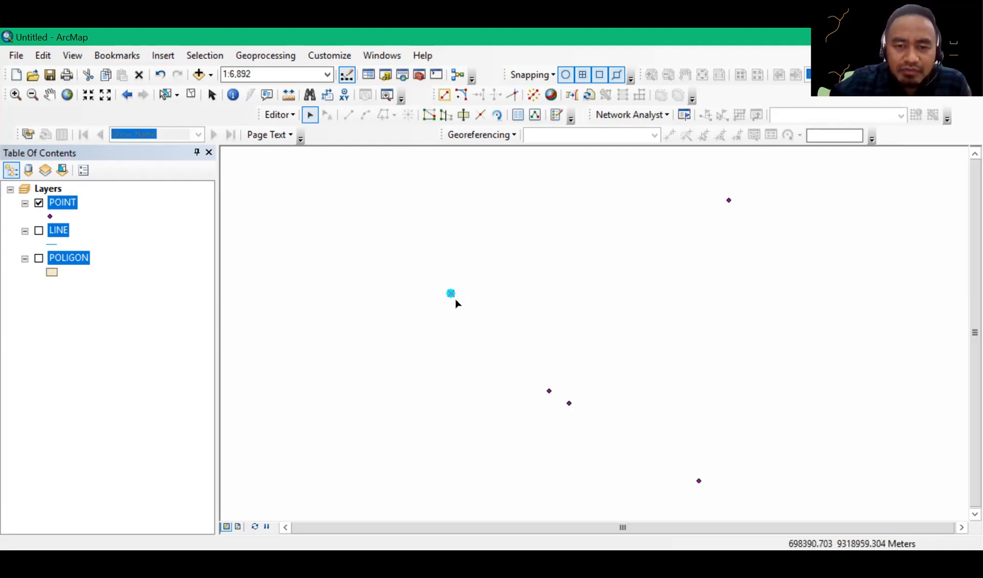
{"action": "key", "text": "Delete"}
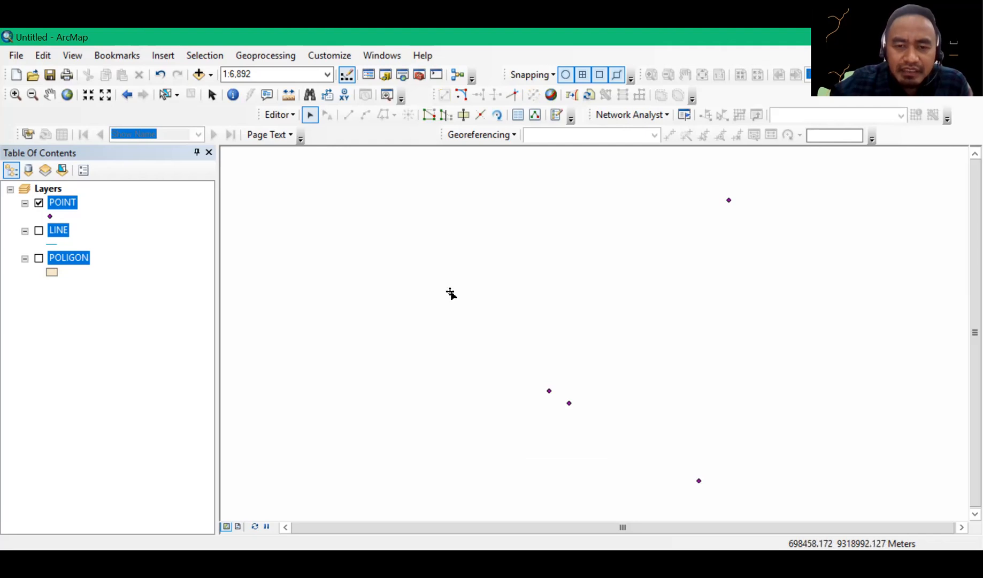
{"action": "key", "text": "ctrl+z"}
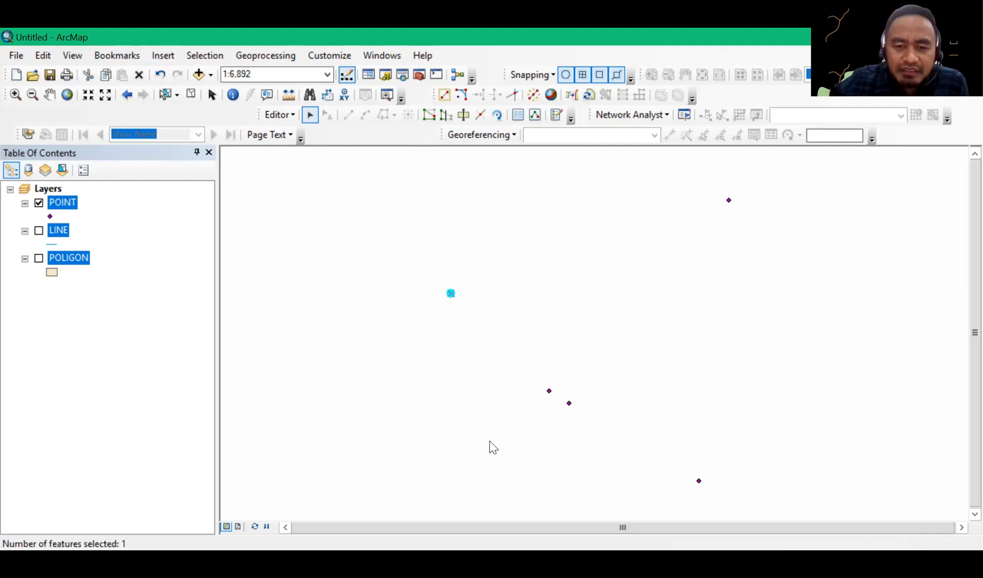
- Reopen the western point's vertex for editing, view the available vertex commands, and clear the selection
{"action": "right_click", "coordinate": [450, 292]}
{"action": "left_click", "coordinate": [497, 431]}
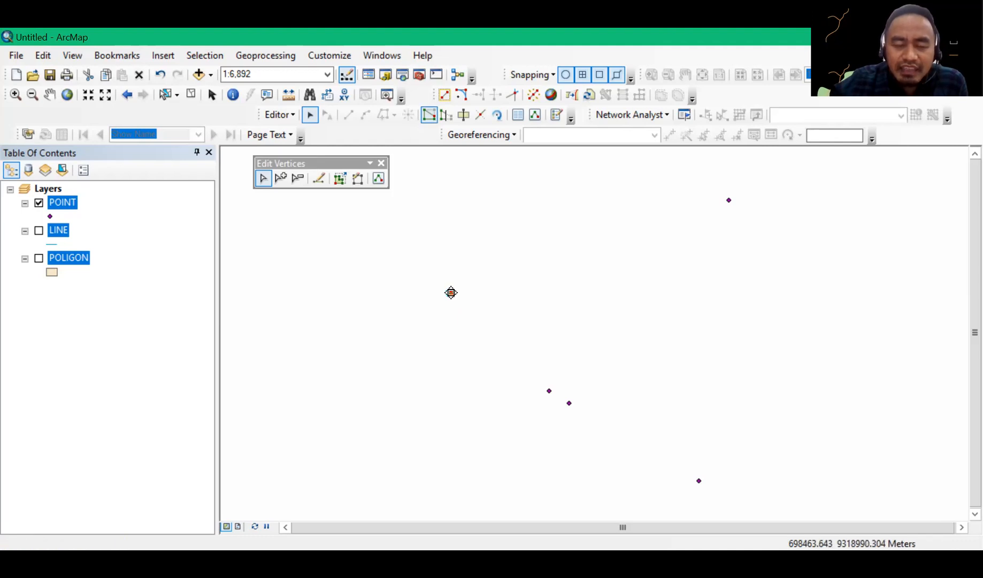
{"action": "left_click", "coordinate": [452, 293]}
{"action": "right_click", "coordinate": [451, 294]}
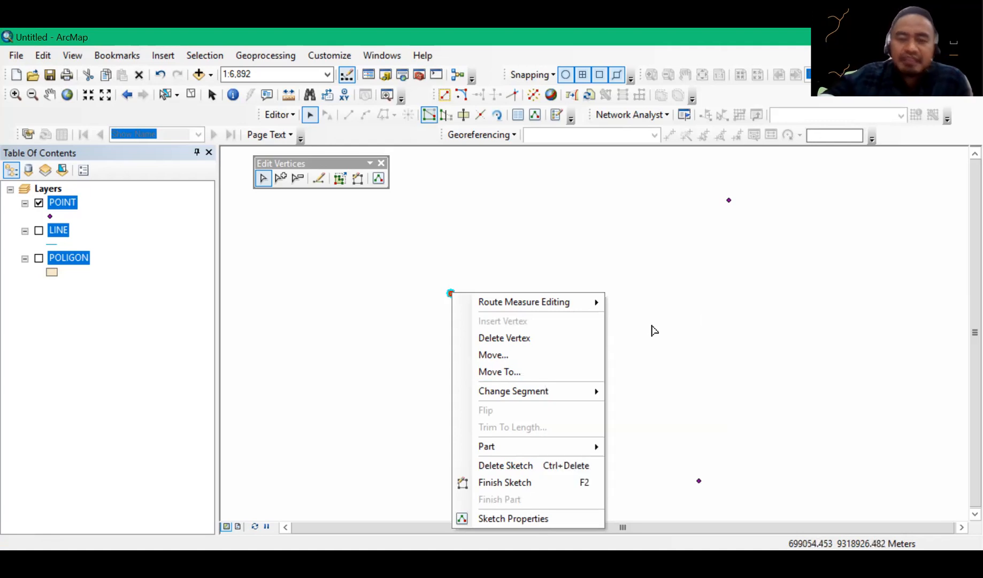
{"action": "left_click", "coordinate": [617, 346]}
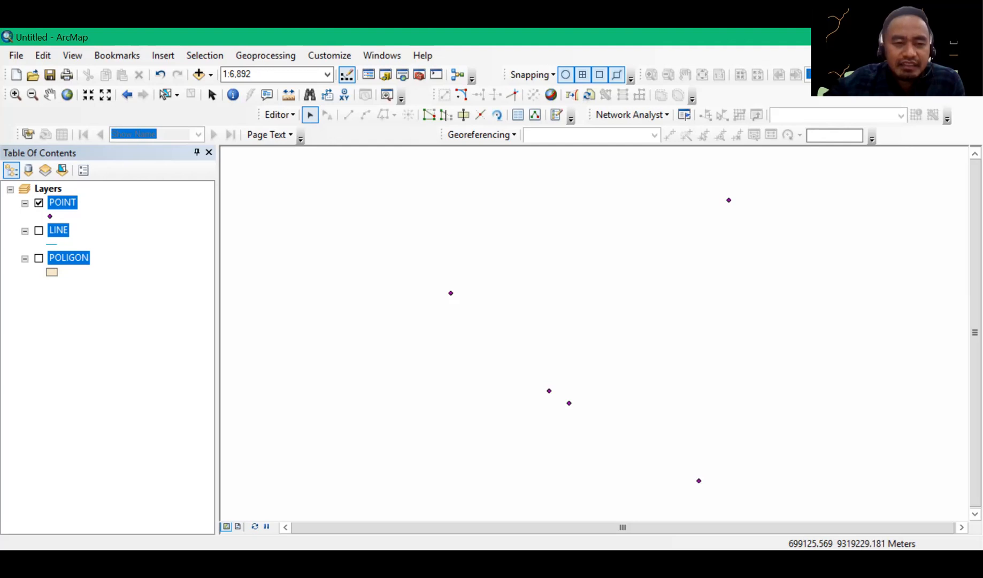
- Select the western point and open its vertex for editing
{"action": "key", "text": "alt+Tab"}
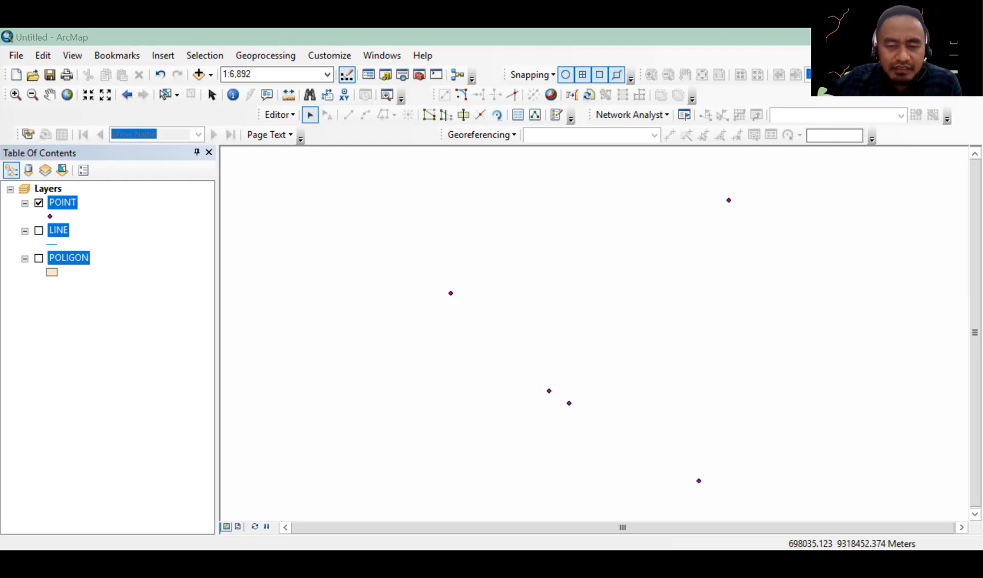
{"action": "left_click", "coordinate": [459, 304]}
{"action": "left_click", "coordinate": [450, 294]}
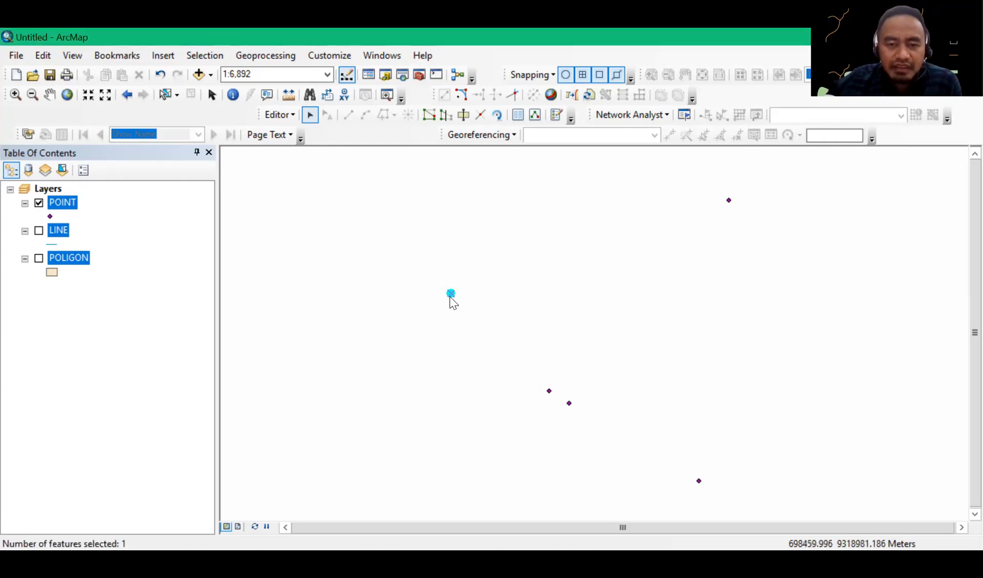
{"action": "right_click", "coordinate": [451, 294]}
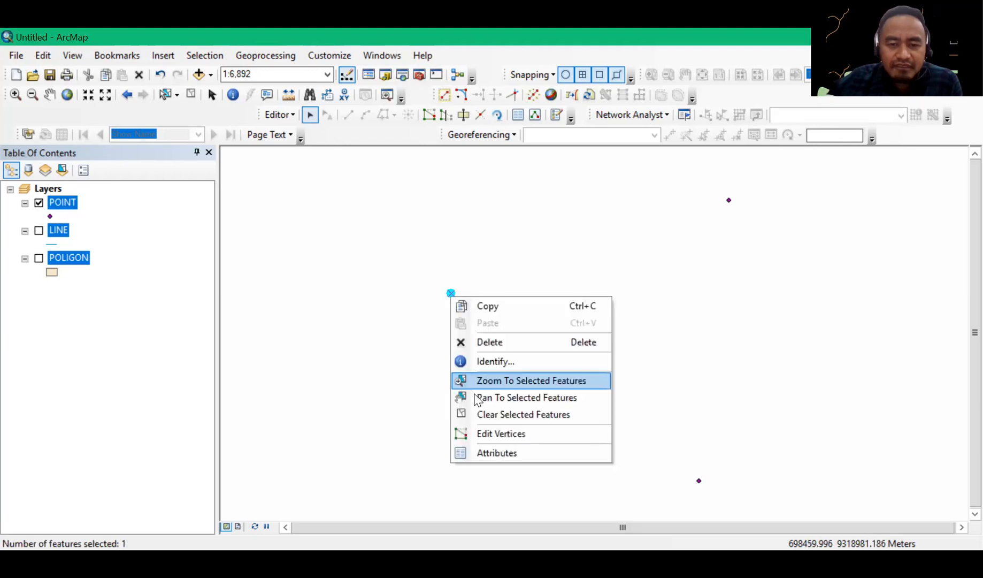
{"action": "left_click", "coordinate": [493, 434]}
{"action": "right_click", "coordinate": [452, 293]}
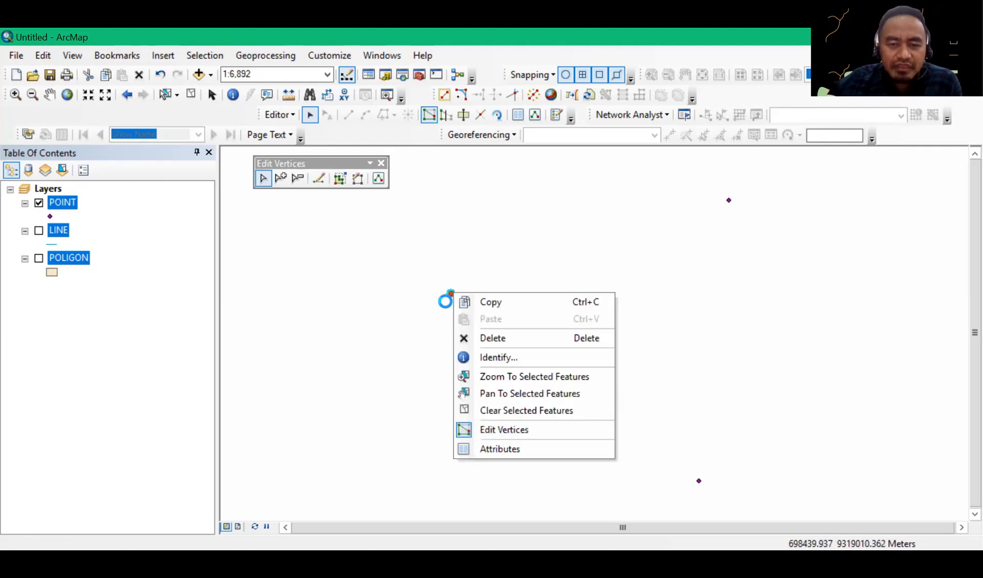
{"action": "left_click", "coordinate": [451, 296]}
{"action": "right_click", "coordinate": [451, 294]}
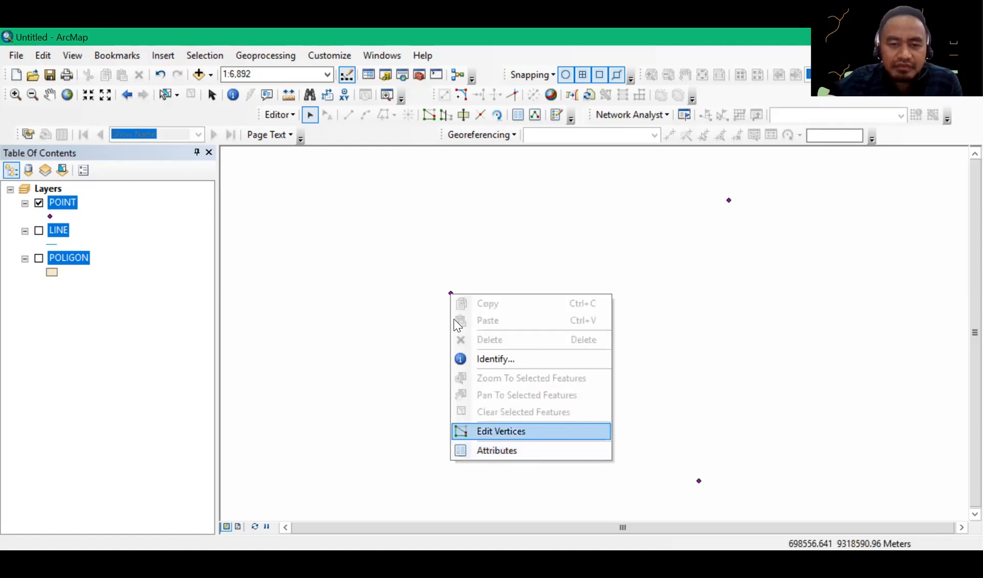
{"action": "key", "text": "Return"}
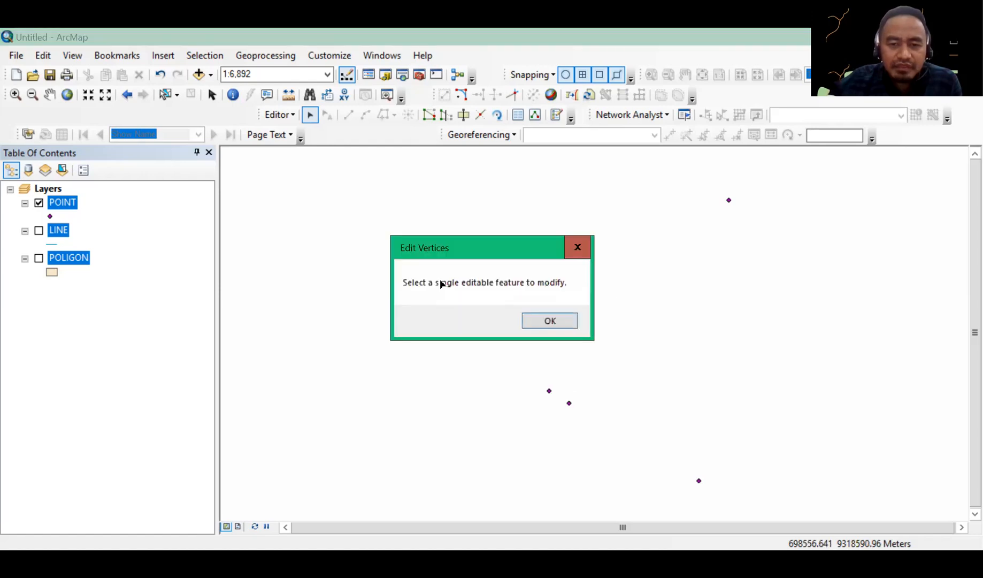
{"action": "key", "text": "Return"}
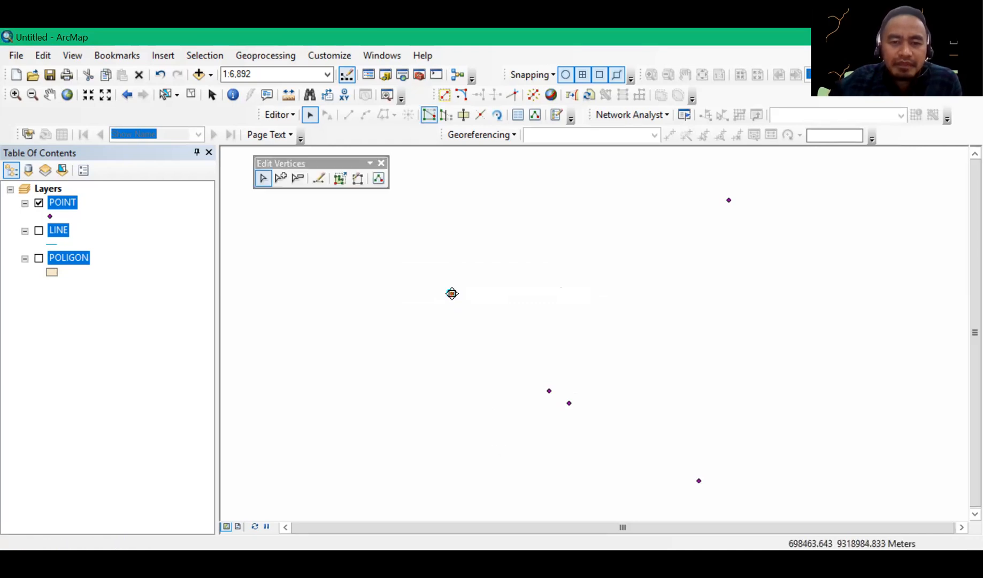
- Open Move To for the western point's vertex, view its coordinates in Decimal Degrees and Degrees Decimal Minutes, and cancel
{"action": "right_click", "coordinate": [452, 300]}
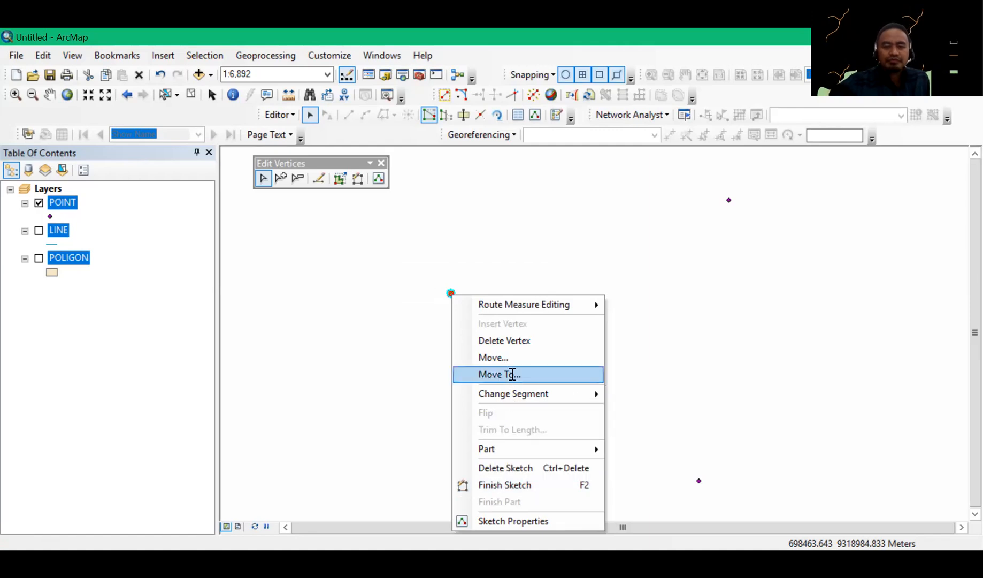
{"action": "left_click", "coordinate": [558, 374]}
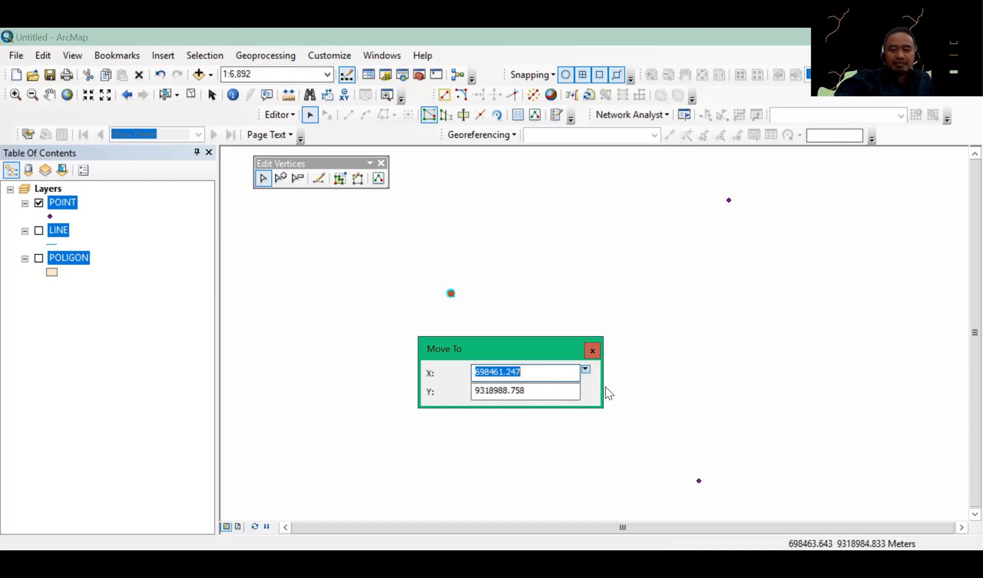
{"action": "left_click", "coordinate": [586, 369]}
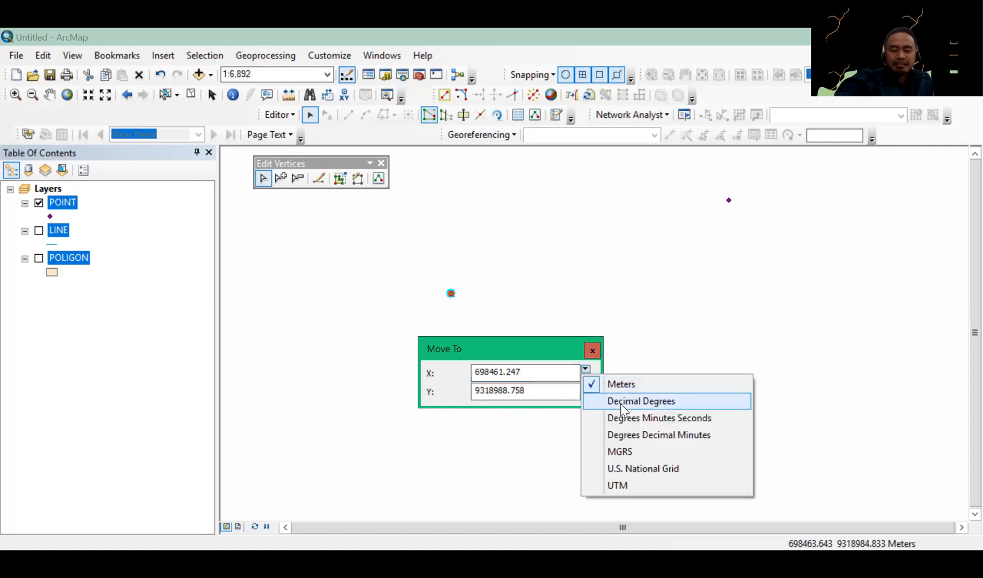
{"action": "left_click", "coordinate": [621, 403]}
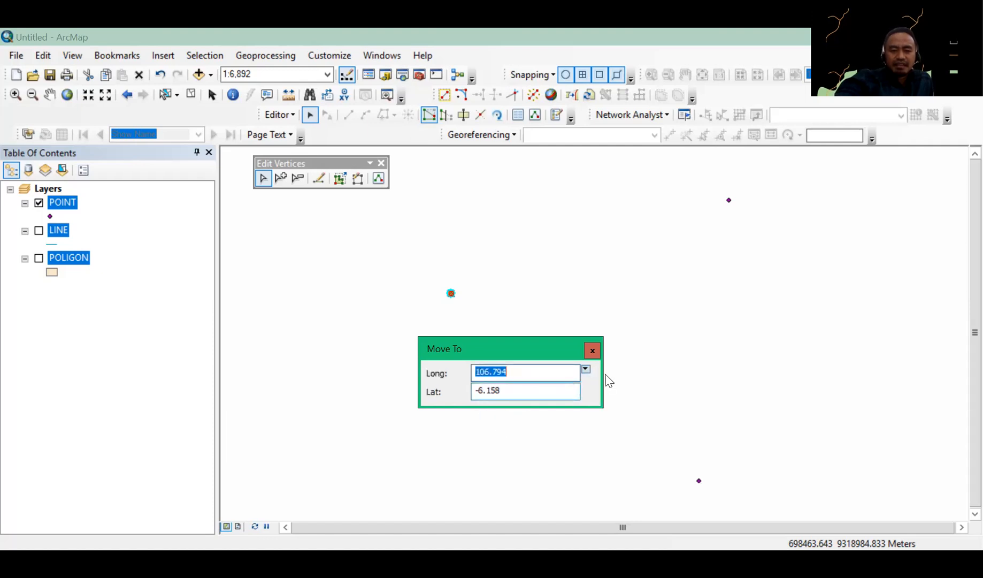
{"action": "left_click", "coordinate": [587, 370]}
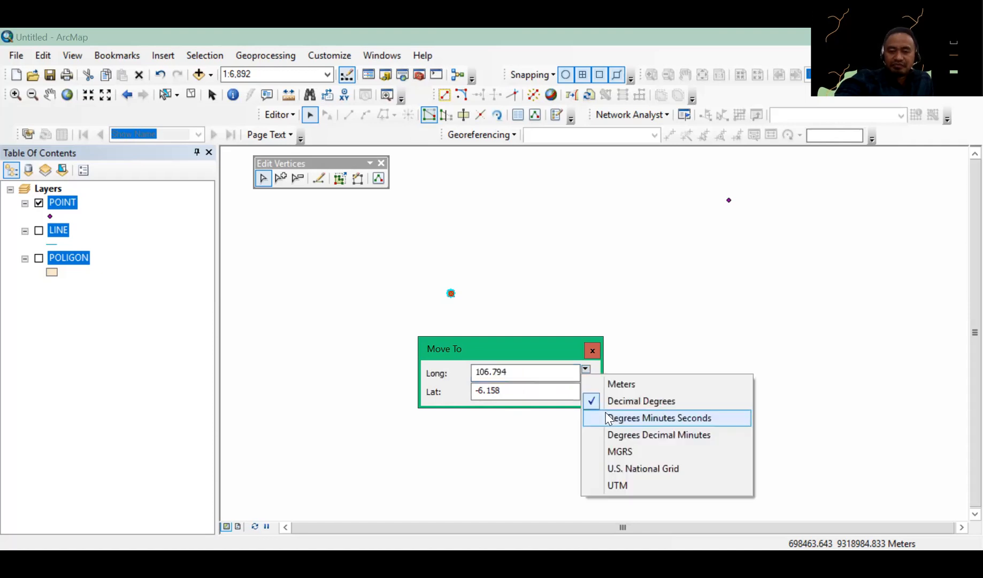
{"action": "left_click", "coordinate": [638, 440]}
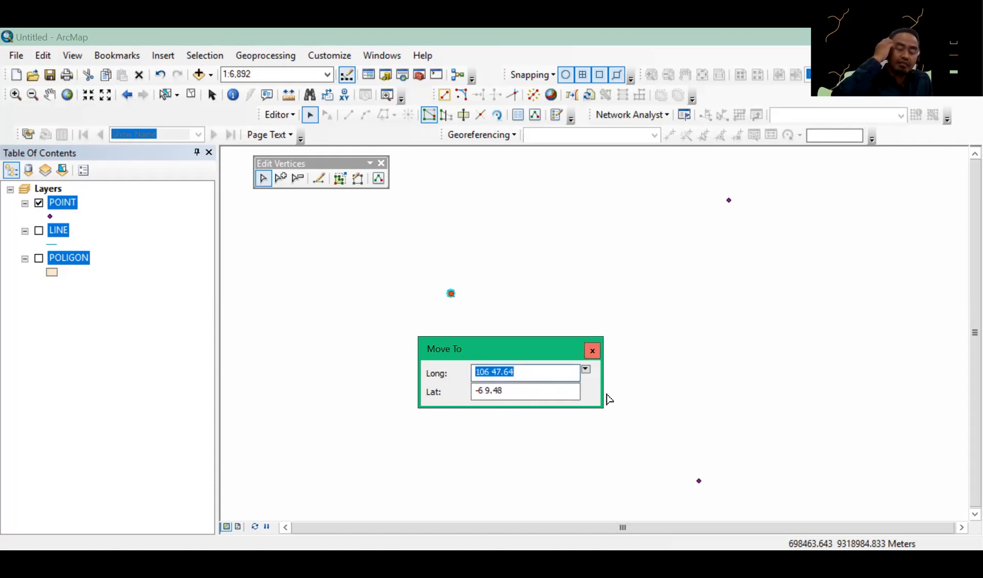
{"action": "key", "text": "Escape"}
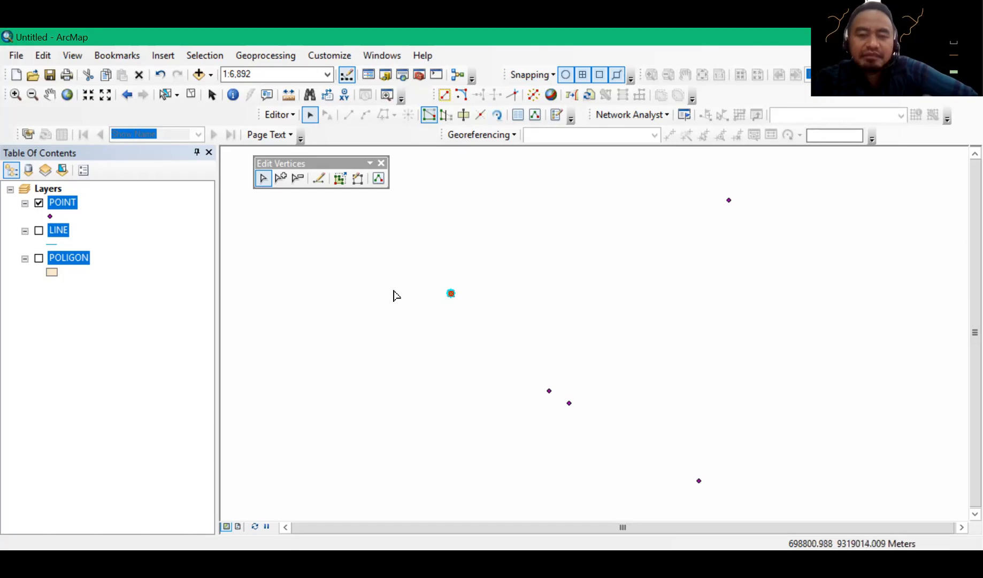
- Review the western point's vertex commands, including the Move description and Route Measure Editing options, and clear the selection
{"action": "right_click", "coordinate": [449, 295]}
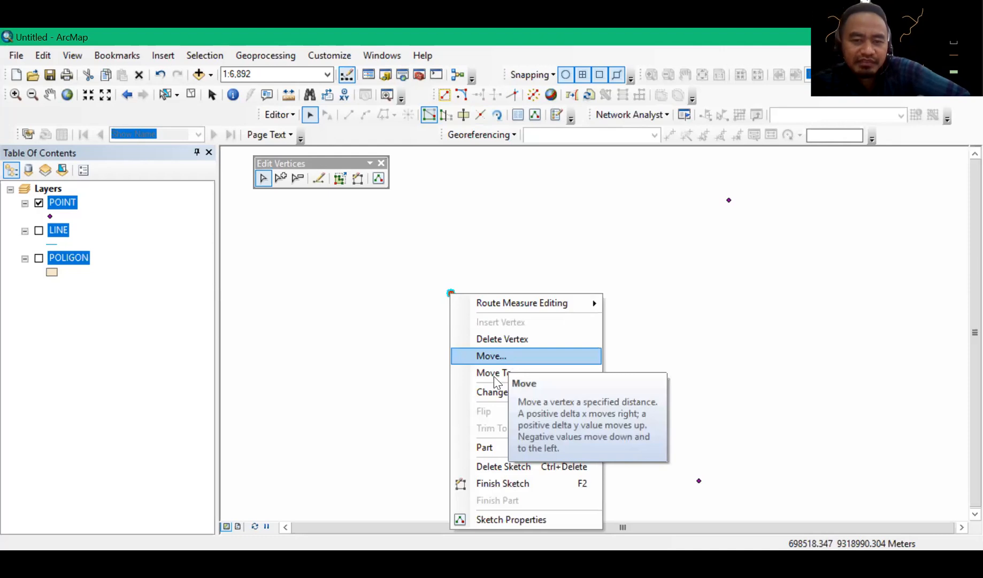
{"action": "mouse_move", "coordinate": [498, 396]}
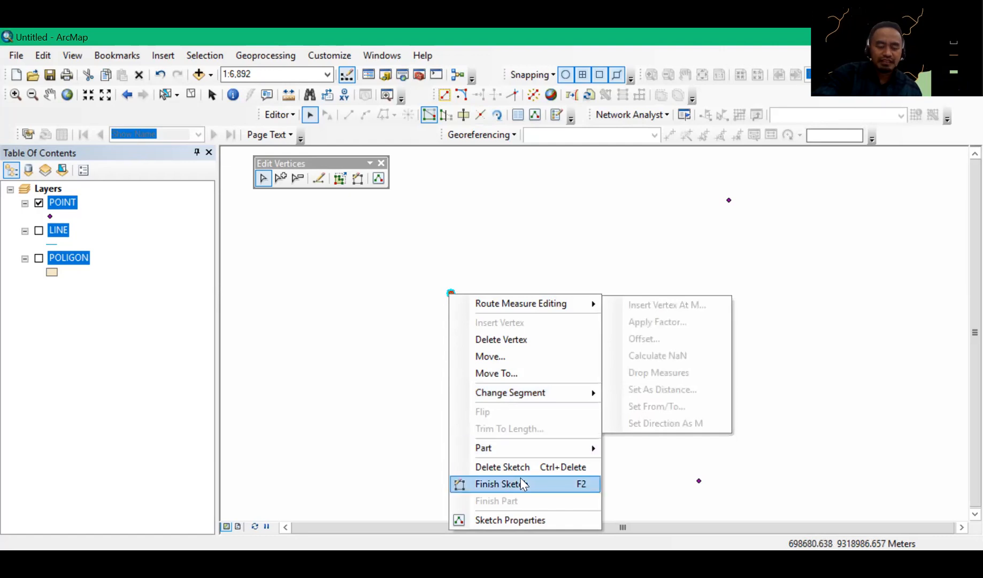
{"action": "left_click", "coordinate": [570, 283]}
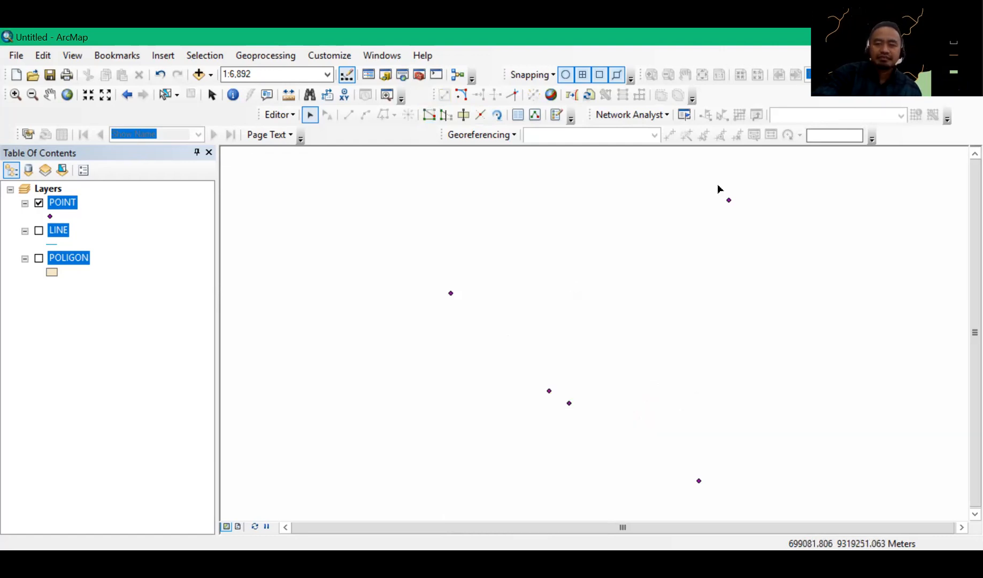
- Select the overlapping northeastern points, try to edit their vertices, and inspect the attributes of the selected POINT records
{"action": "left_click", "coordinate": [729, 200]}
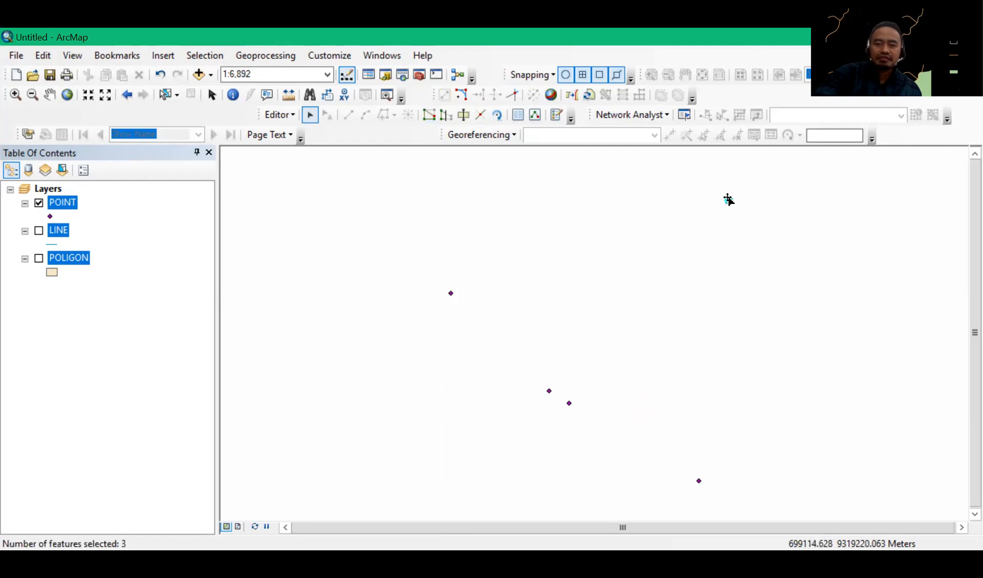
{"action": "right_click", "coordinate": [729, 201]}
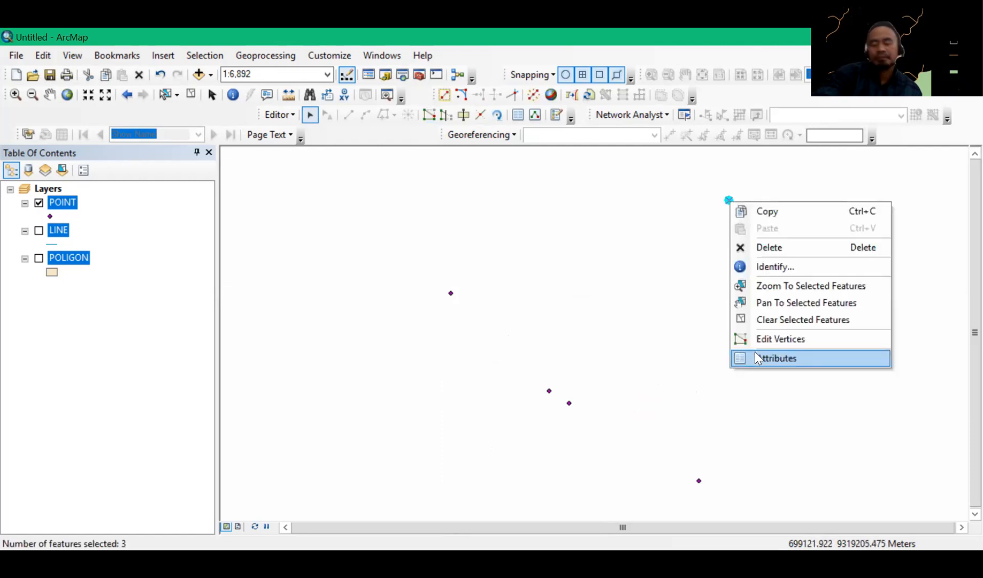
{"action": "left_click", "coordinate": [776, 358]}
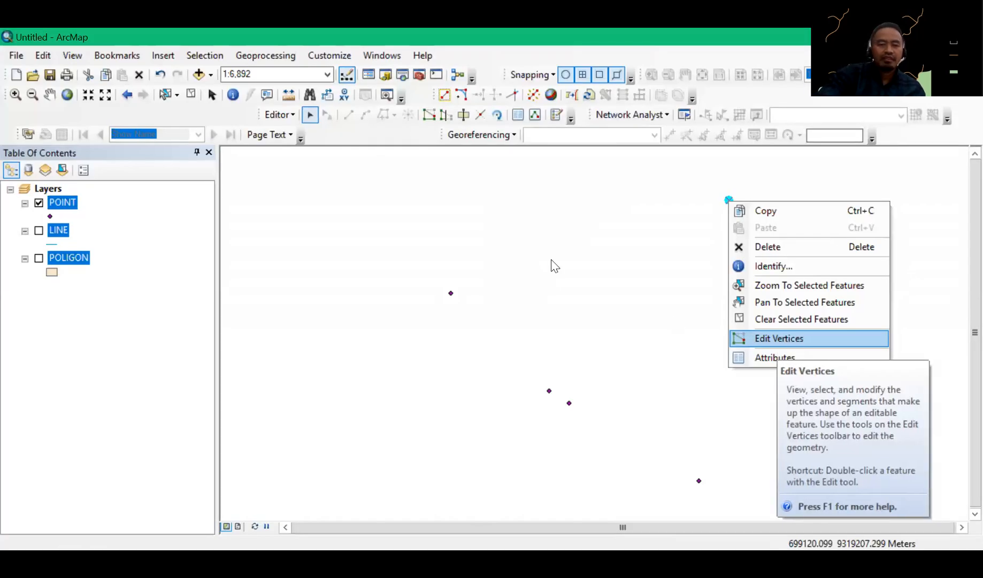
{"action": "key", "text": "Return"}
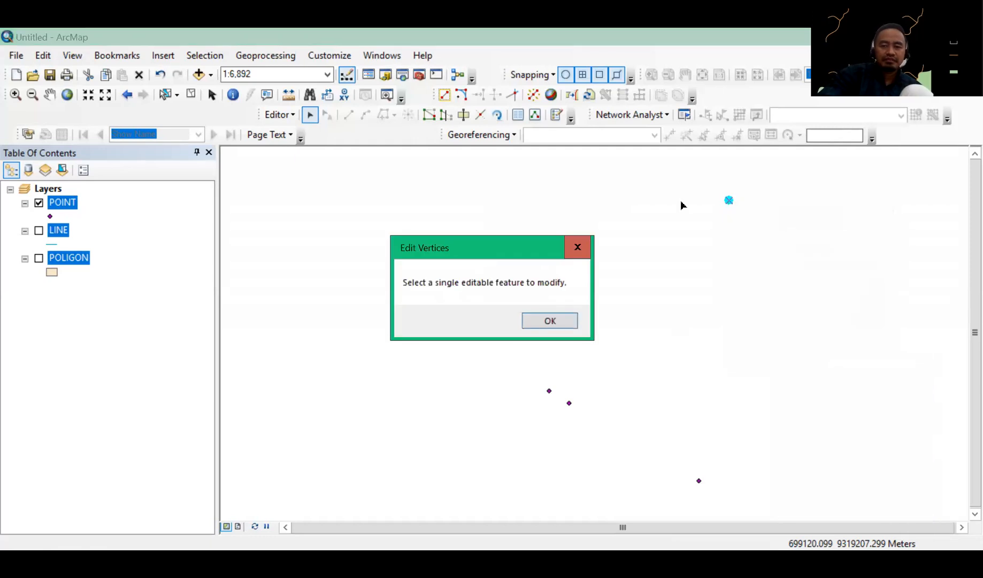
{"action": "key", "text": "Return"}
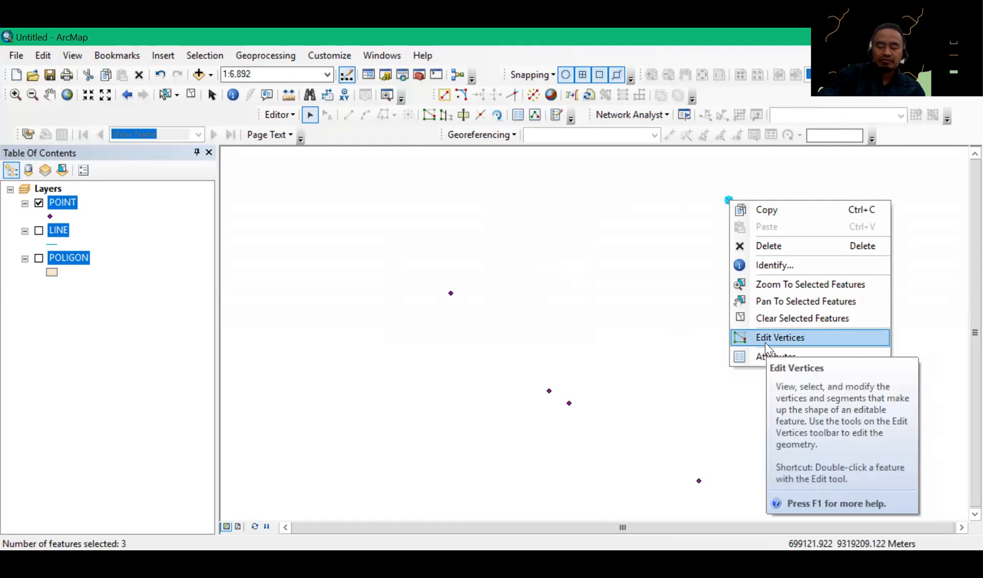
{"action": "left_click", "coordinate": [766, 342]}
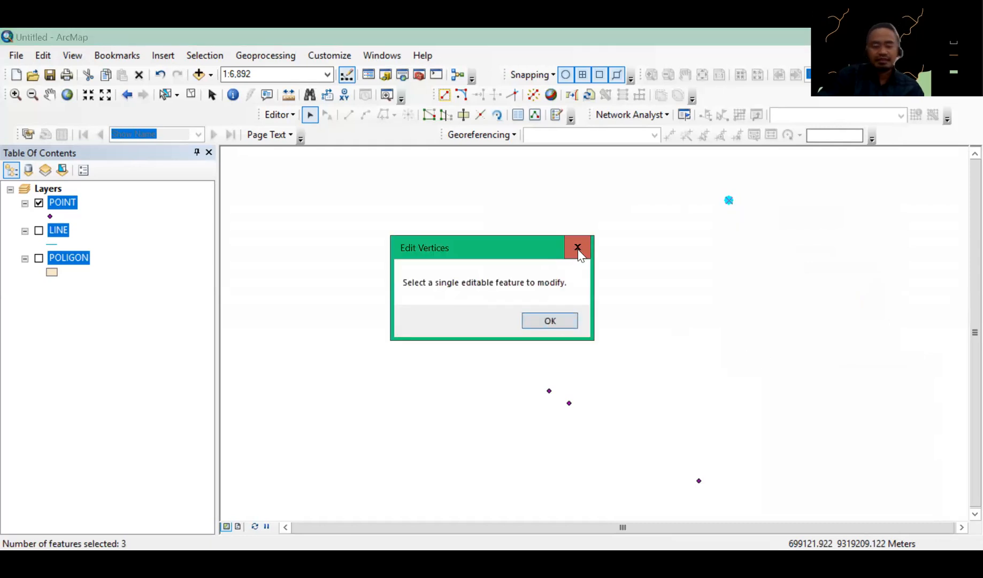
{"action": "key", "text": "Return"}
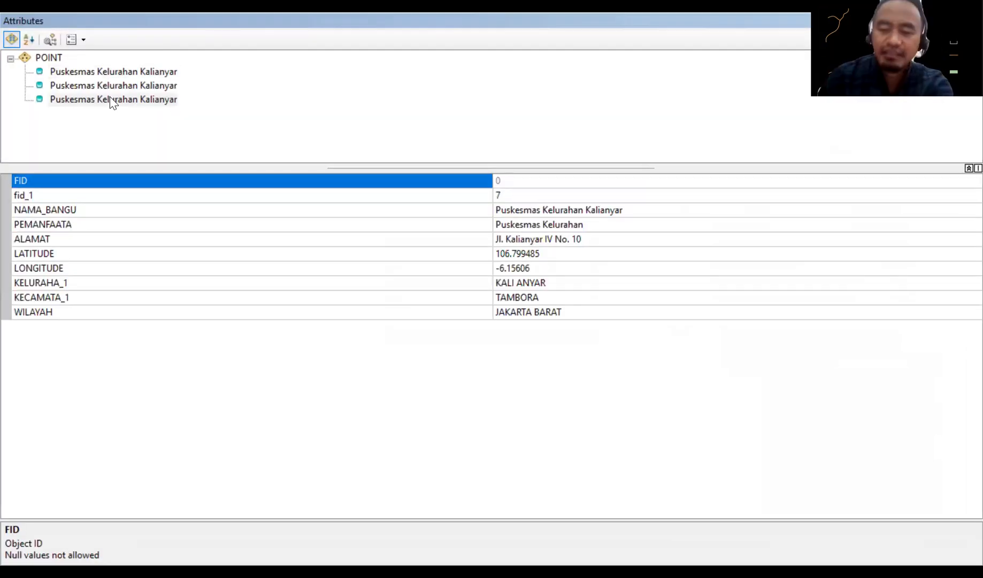
{"action": "left_click", "coordinate": [111, 98]}
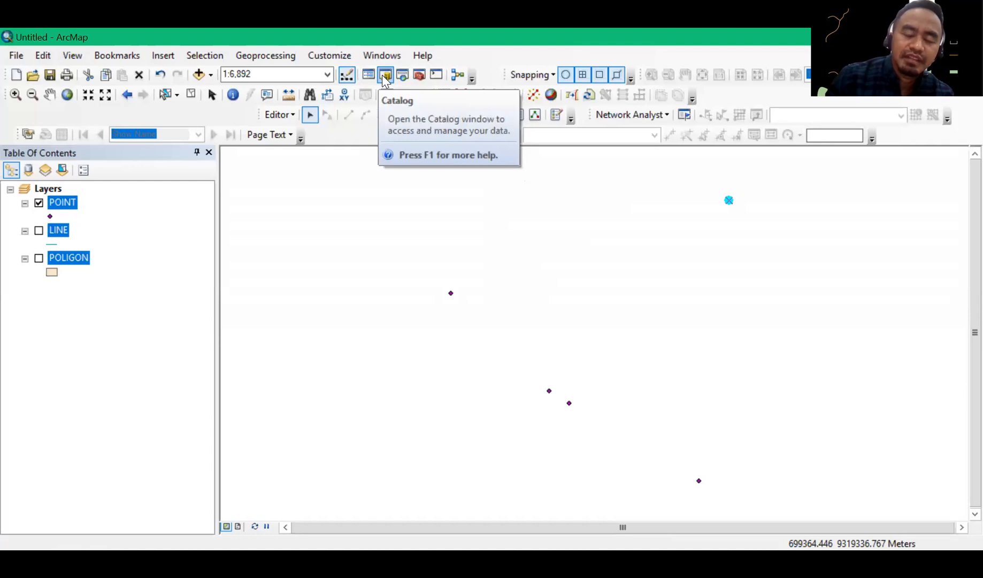
{"action": "left_click", "coordinate": [383, 79]}
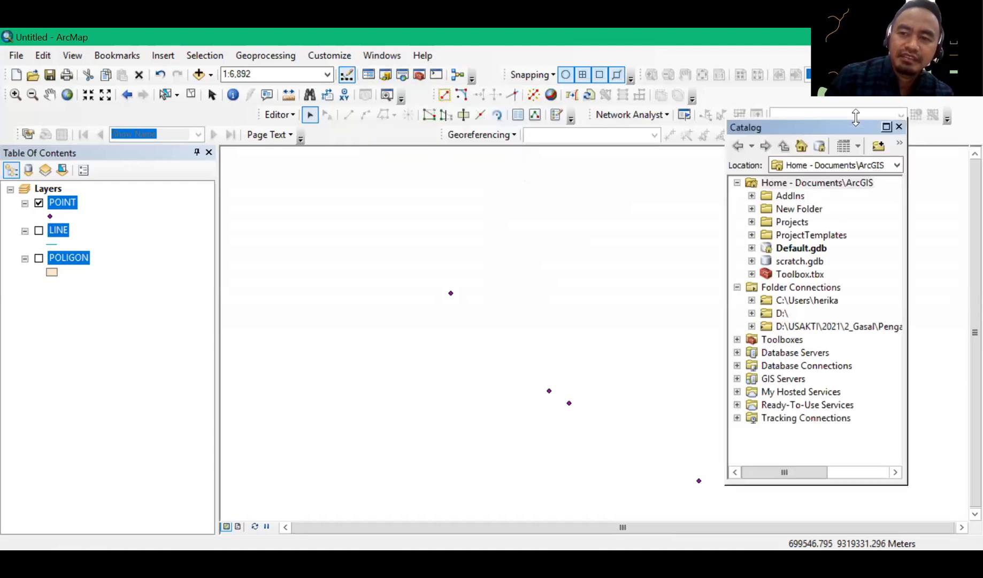
{"action": "left_click_drag", "start_coordinate": [856, 118], "coordinate": [728, 232]}
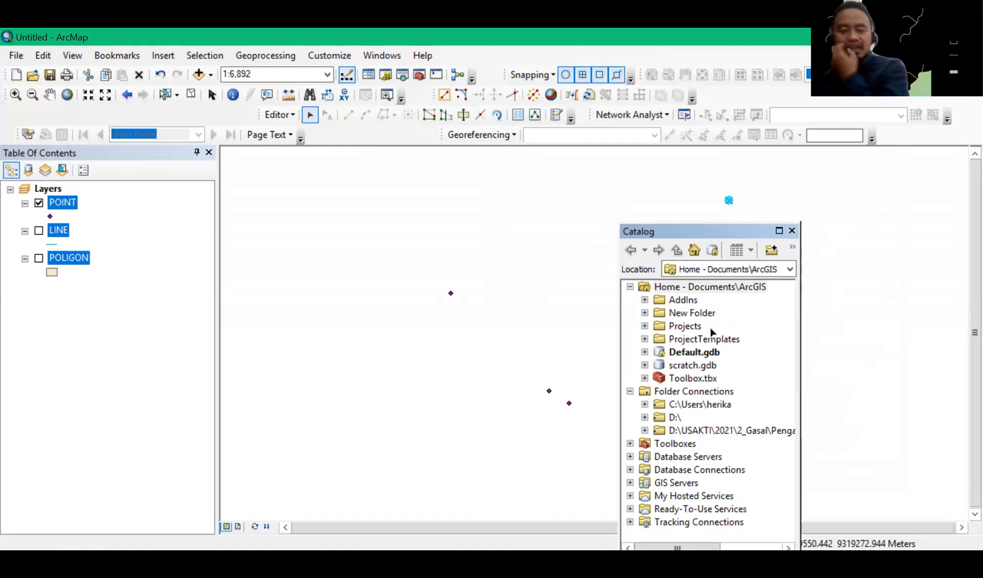
{"action": "left_click_drag", "start_coordinate": [760, 231], "coordinate": [922, 166]}
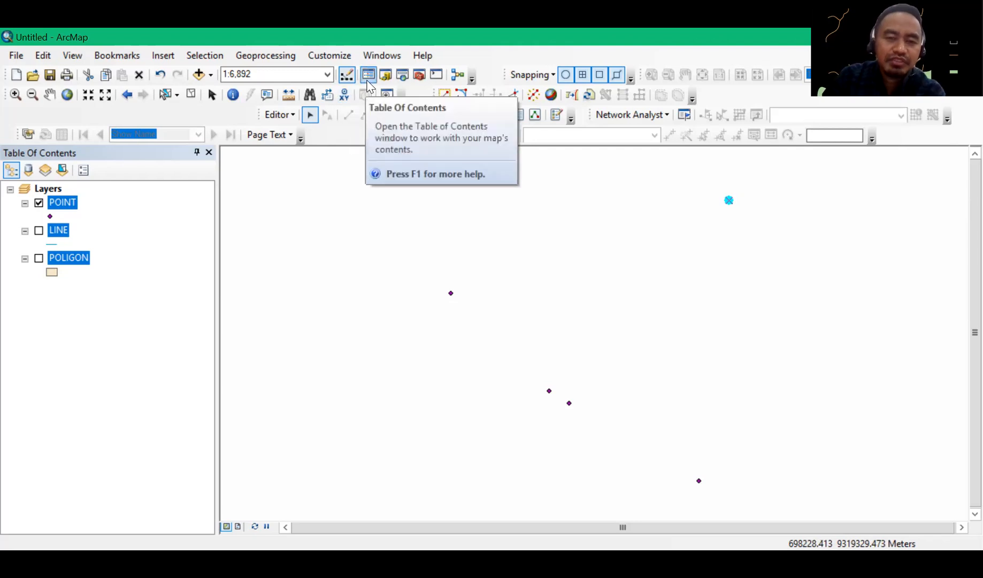
- Open the Search window and search locally for the "delete identical" tool
{"action": "left_click", "coordinate": [402, 75]}
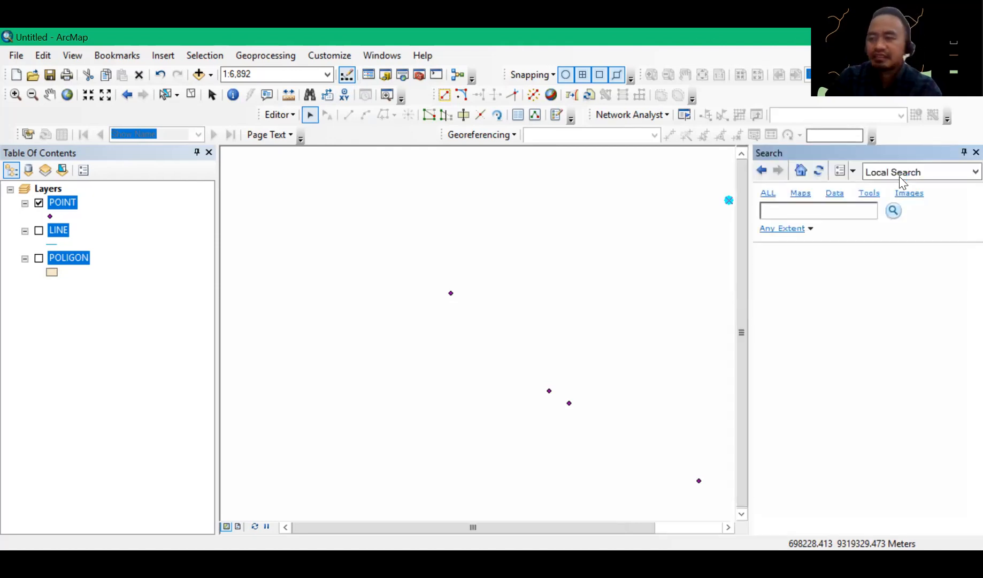
{"action": "left_click", "coordinate": [843, 211]}
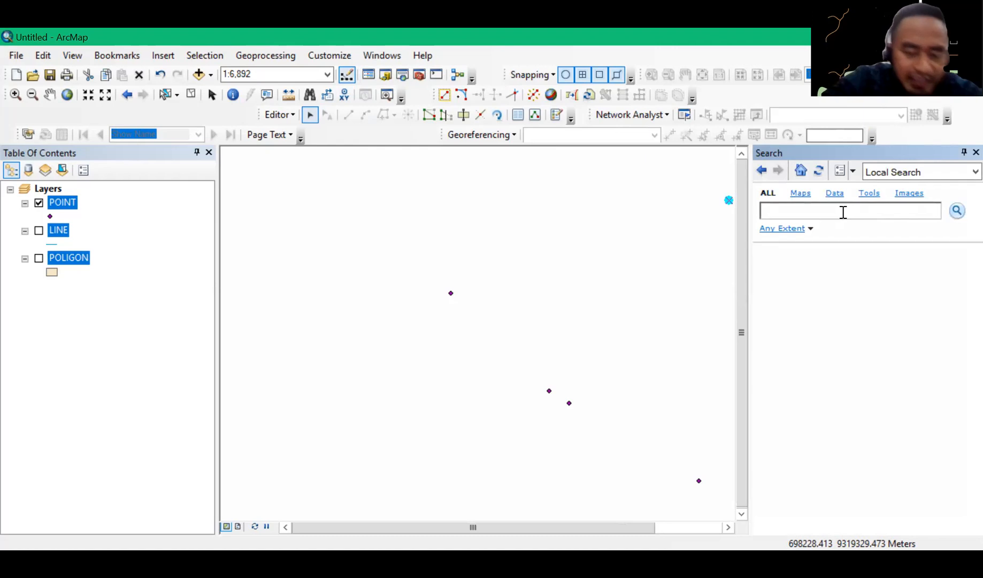
{"action": "type", "text": "delet"}
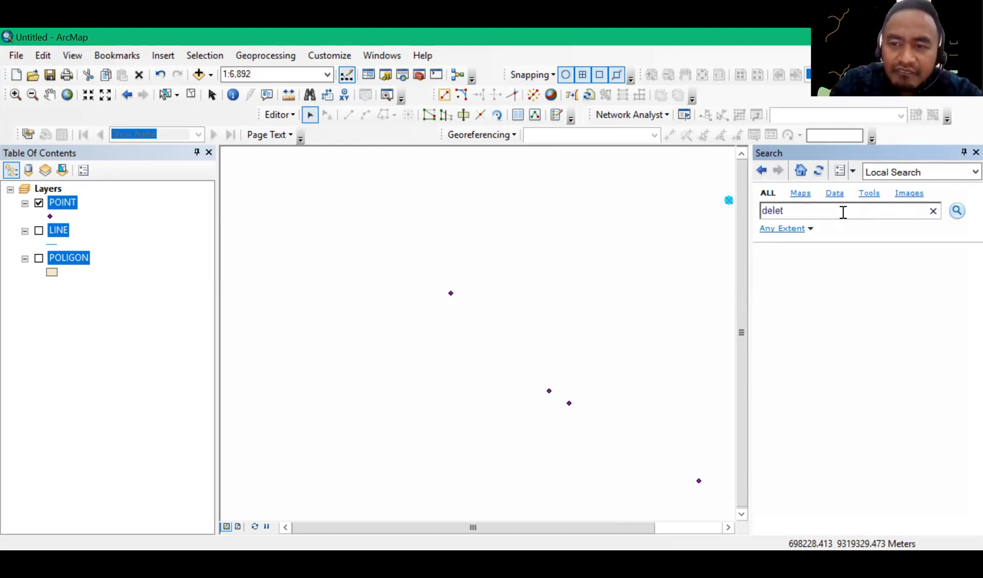
{"action": "key", "text": "BackSpace"}
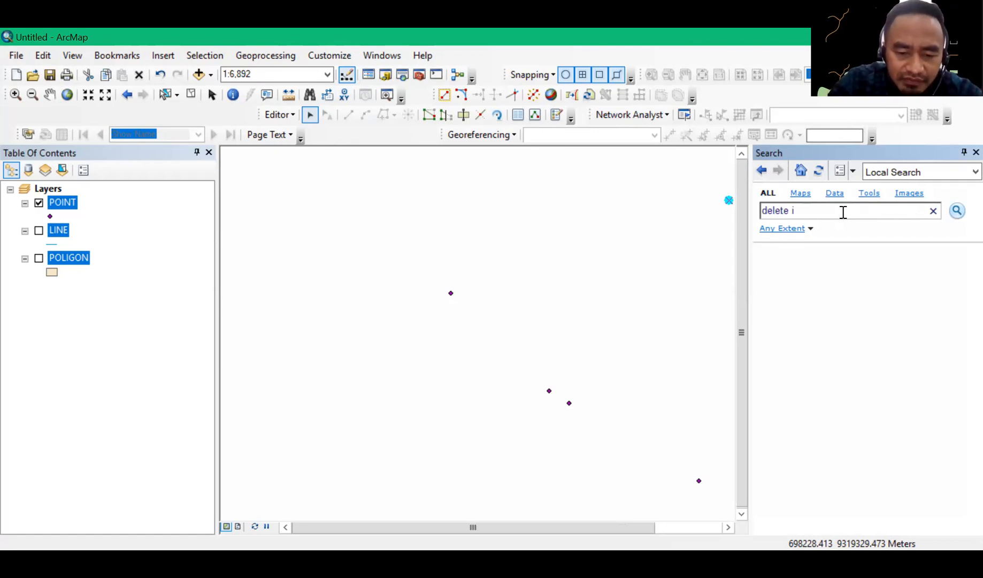
{"action": "key", "text": "BackSpace"}
{"action": "type", "text": "enti"}
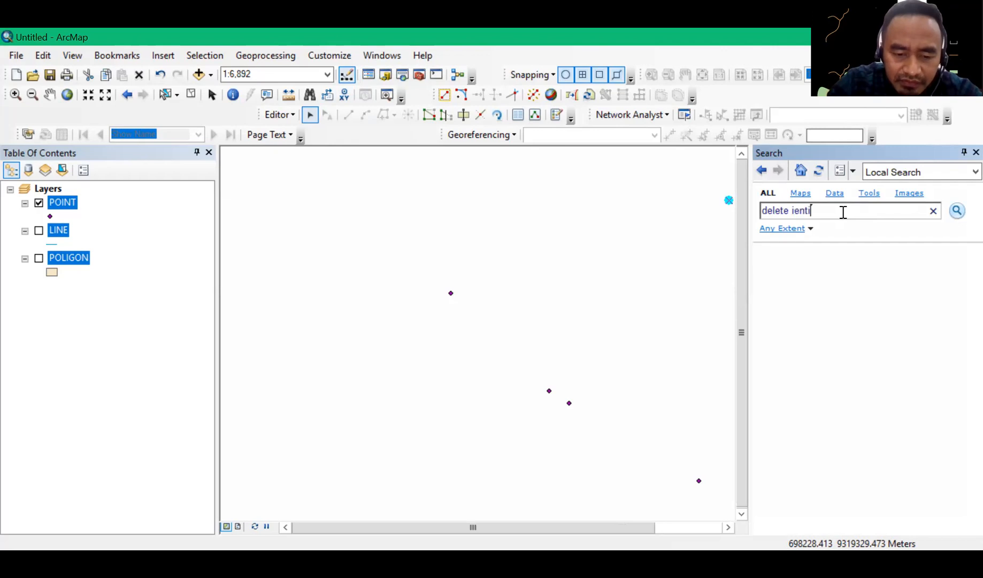
{"action": "type", "text": "cal"}
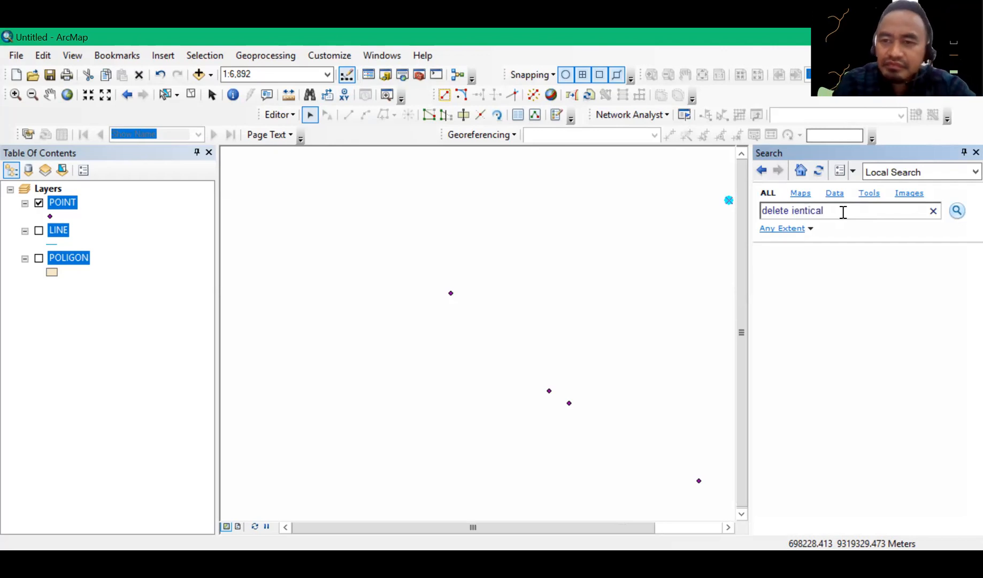
{"action": "left_click", "coordinate": [798, 214]}
{"action": "type", "text": "d"}
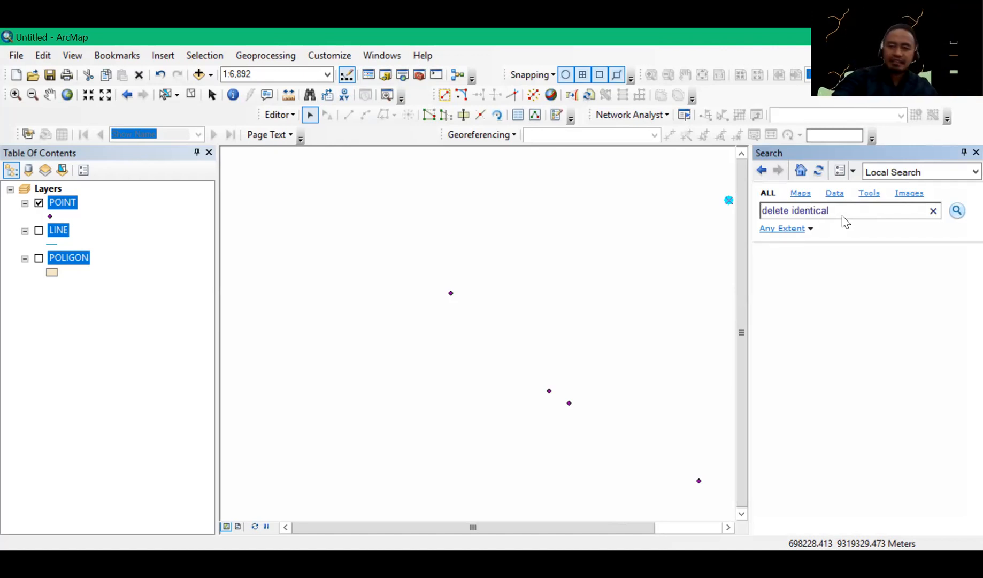
{"action": "key", "text": "Return"}
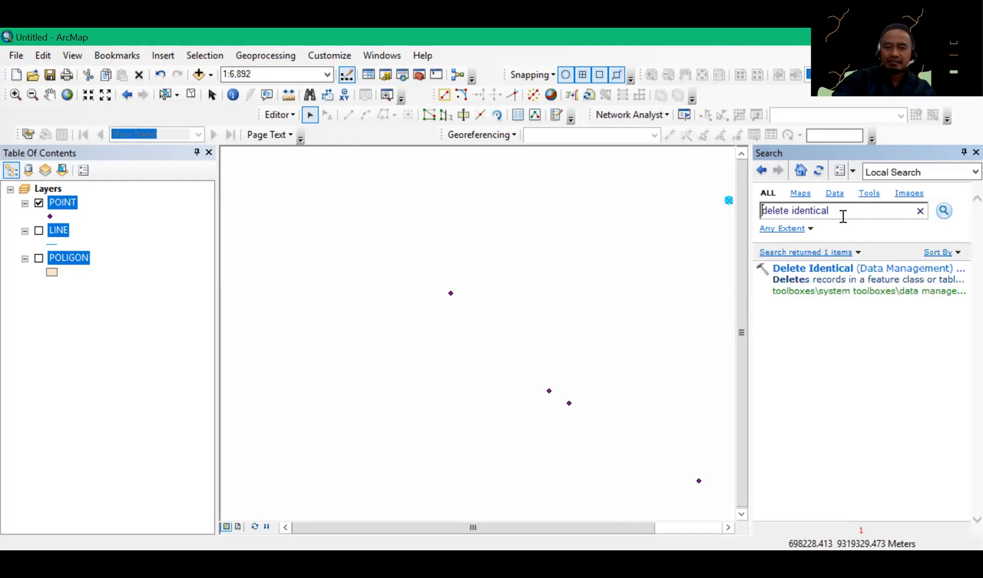
- Open the Delete Identical tool, set POINT as the input dataset, and look through its comparison fields
{"action": "left_click", "coordinate": [828, 277]}
{"action": "left_click", "coordinate": [827, 270]}
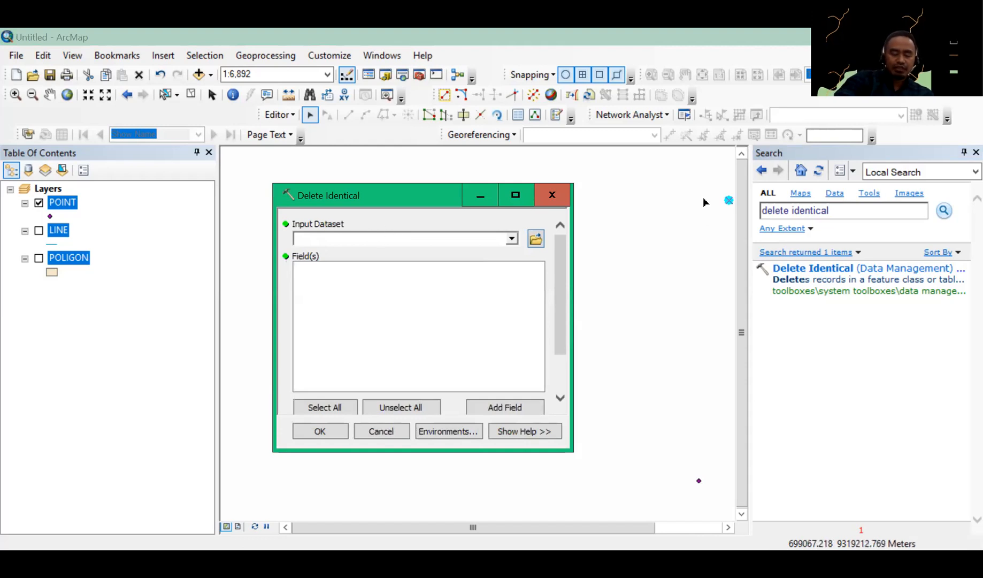
{"action": "left_click", "coordinate": [513, 241]}
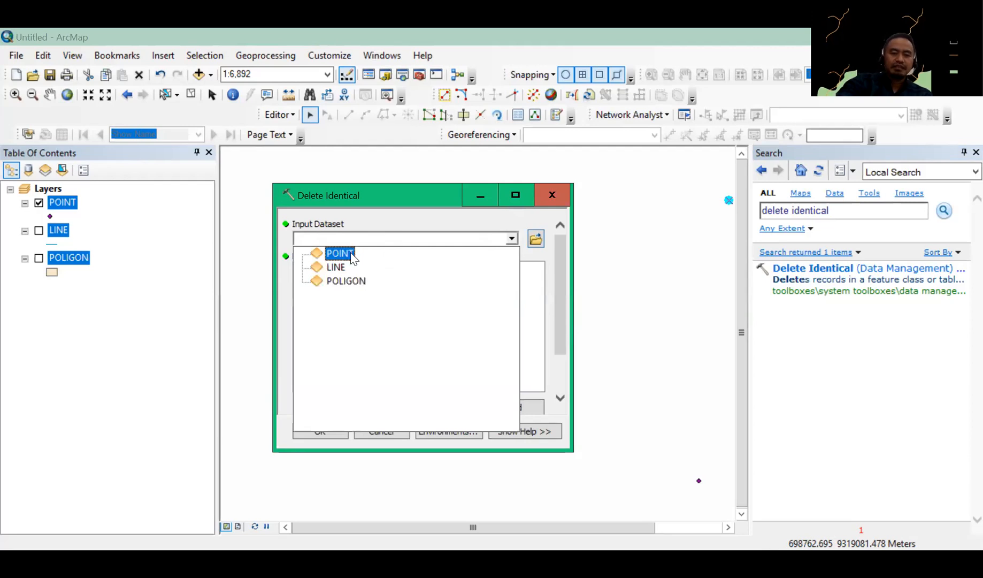
{"action": "left_click", "coordinate": [350, 253]}
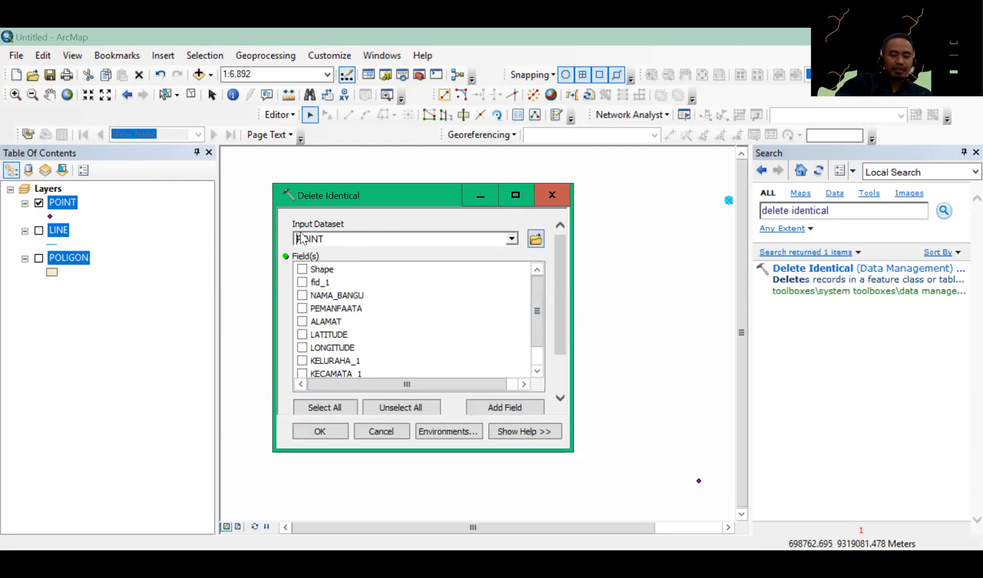
{"action": "right_click", "coordinate": [55, 200]}
{"action": "left_click", "coordinate": [70, 203]}
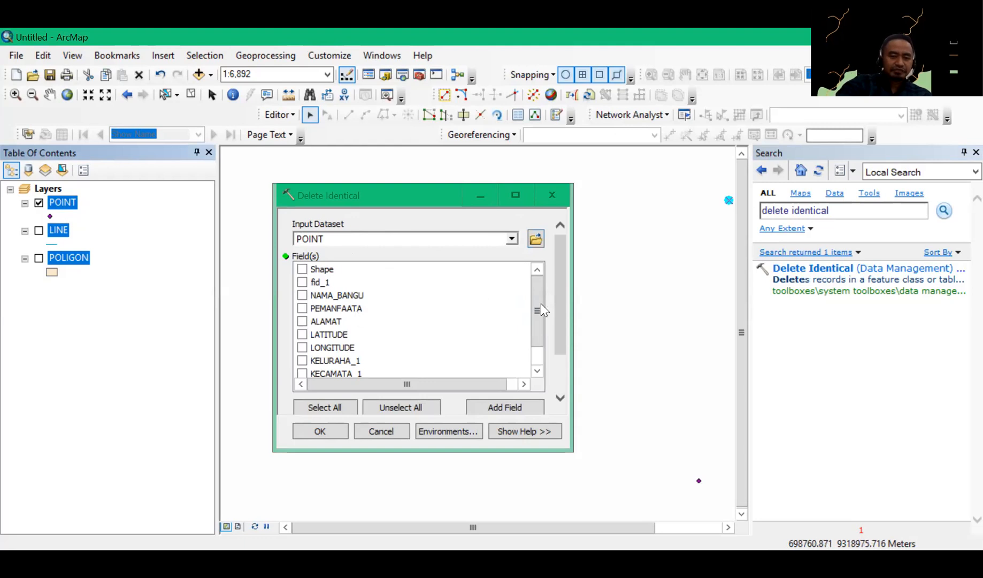
{"action": "left_click", "coordinate": [345, 334]}
{"action": "scroll", "coordinate": [345, 335], "scroll_direction": "down", "scroll_amount": 1}
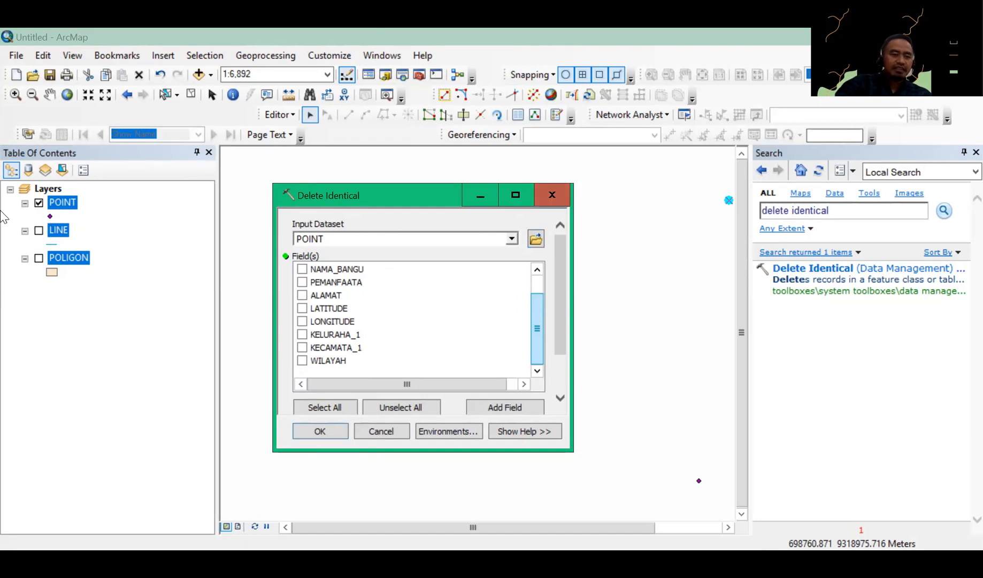
- Select only the POINT layer in the table of contents and open its attribute table
{"action": "left_click", "coordinate": [64, 206]}
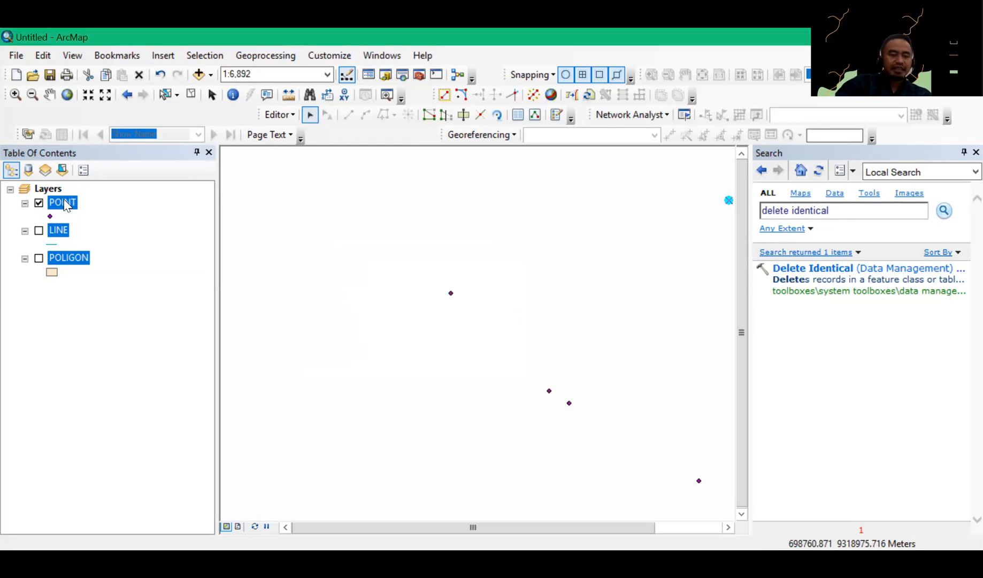
{"action": "right_click", "coordinate": [64, 203]}
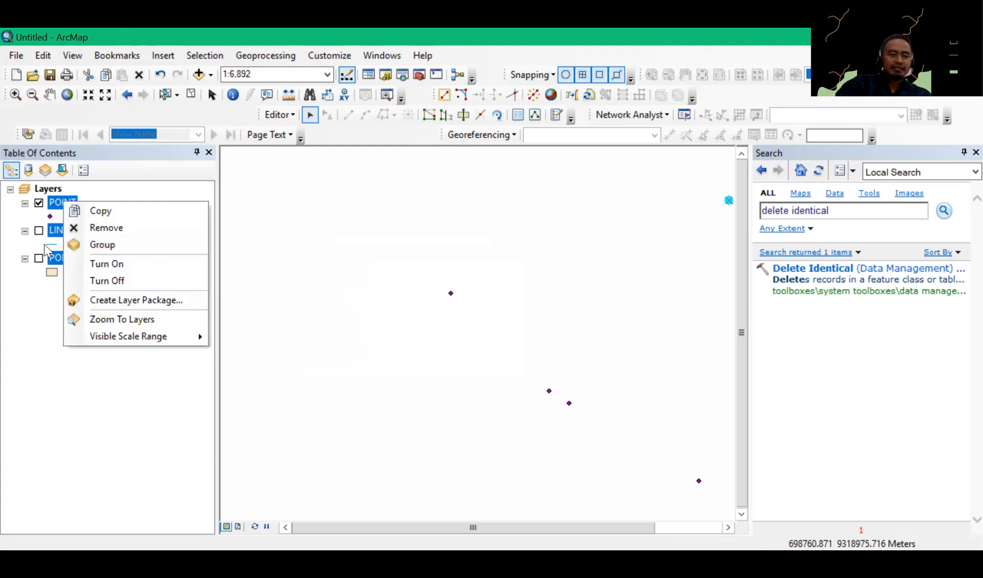
{"action": "left_click", "coordinate": [67, 207]}
{"action": "left_click", "coordinate": [66, 202]}
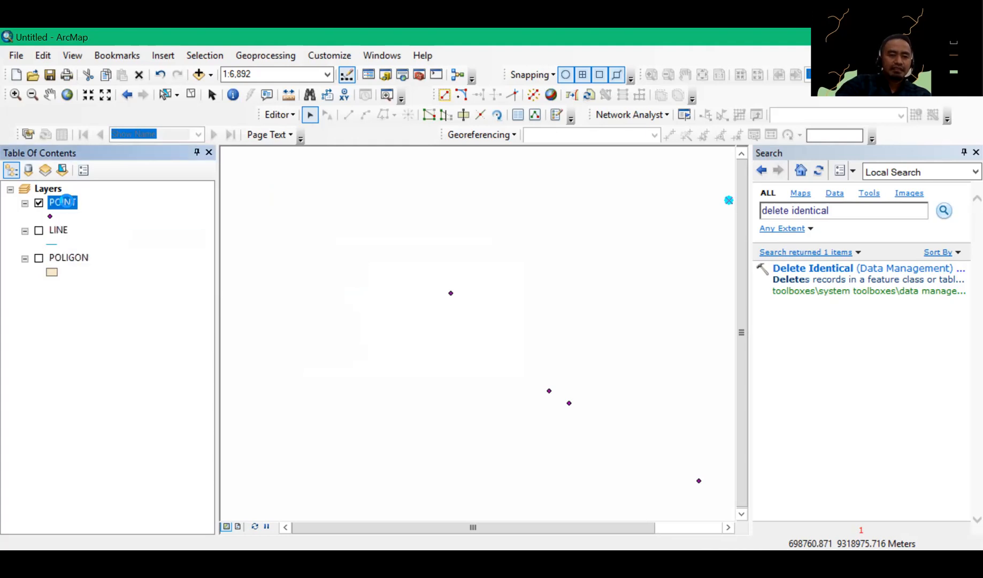
{"action": "right_click", "coordinate": [67, 201]}
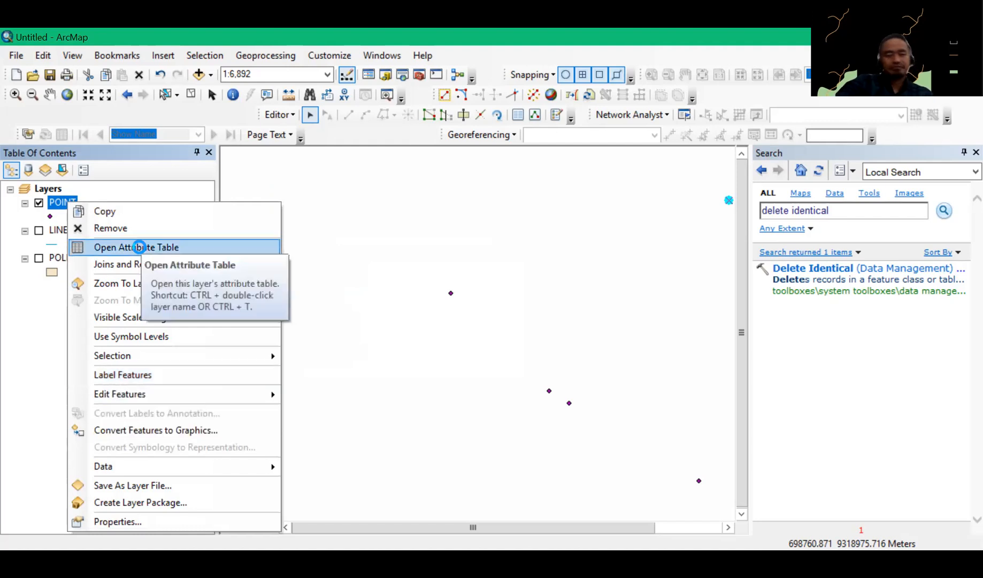
- Open the POINT layer's attribute table and sort the records in ascending LATITUDE order to compare duplicate coordinates
{"action": "left_click", "coordinate": [138, 247]}
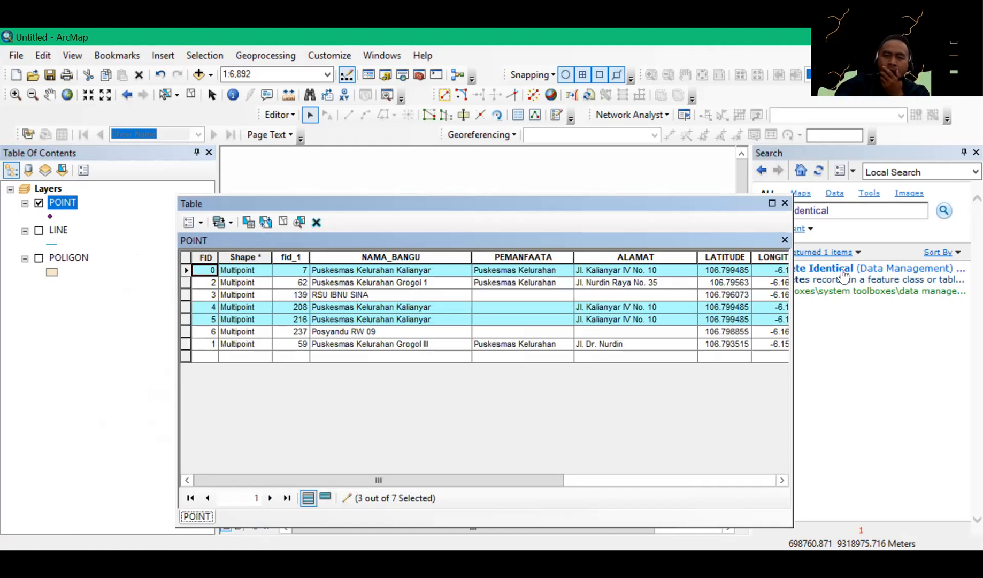
{"action": "left_click", "coordinate": [773, 204]}
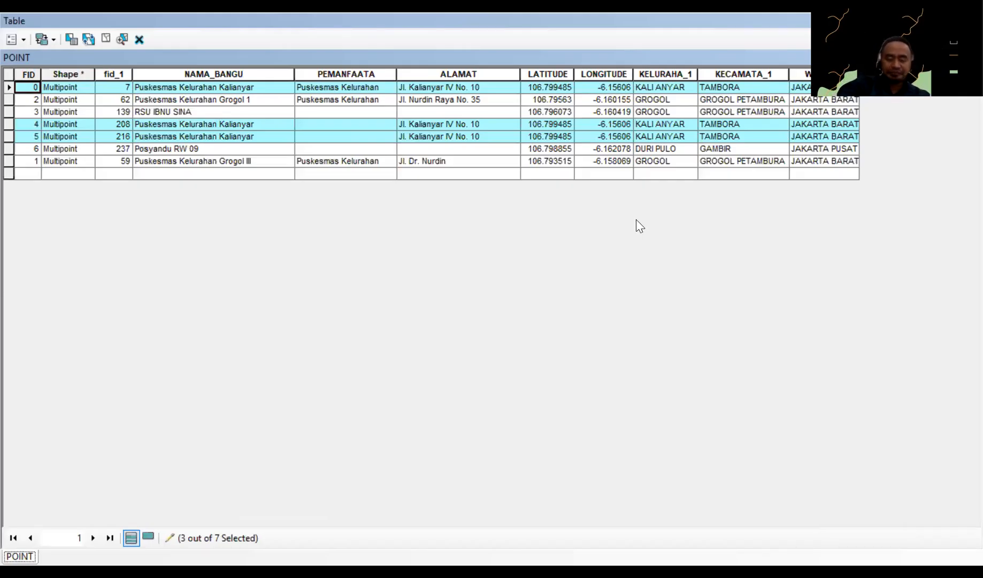
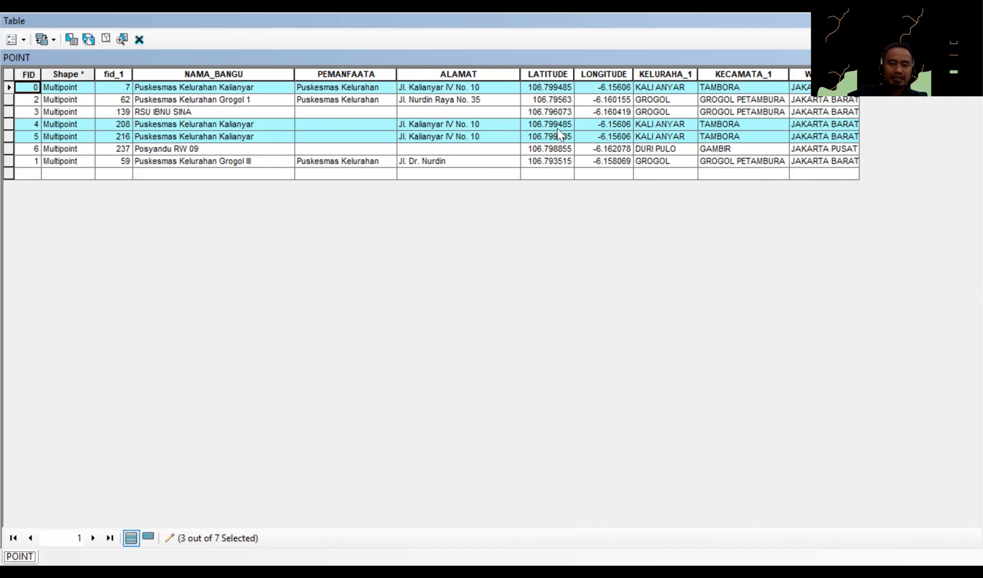
{"action": "right_click", "coordinate": [562, 74]}
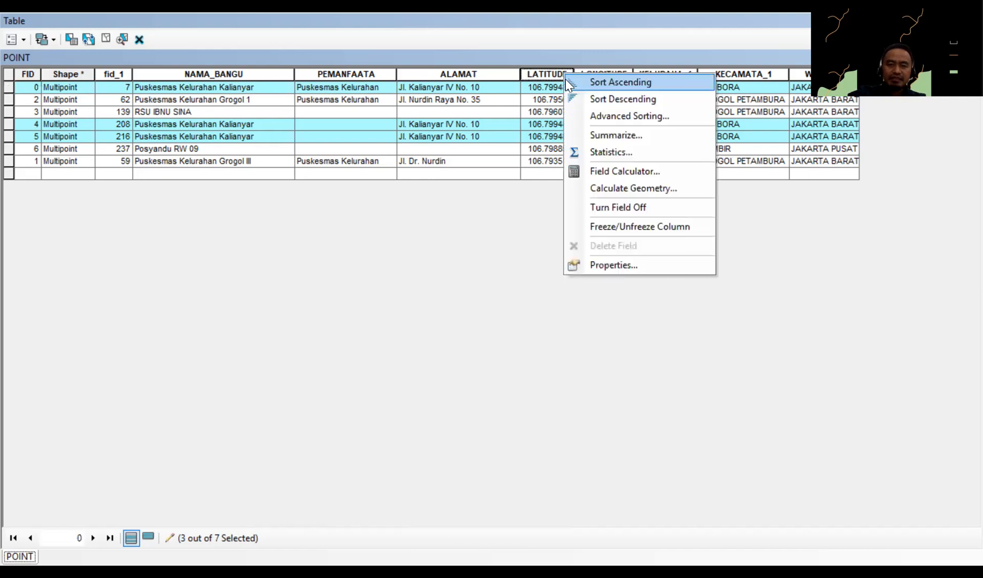
{"action": "left_click", "coordinate": [600, 87]}
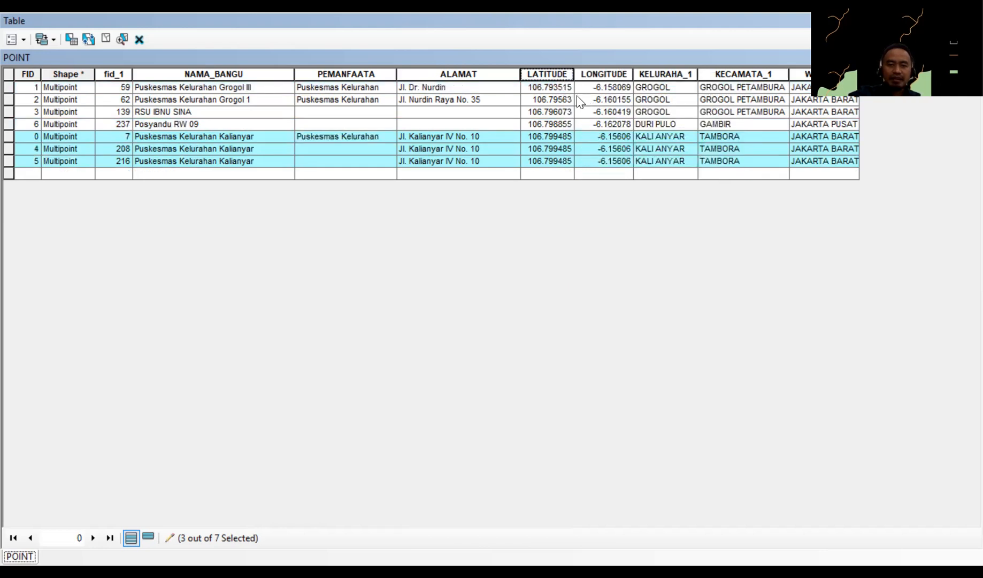
{"action": "right_click", "coordinate": [545, 78]}
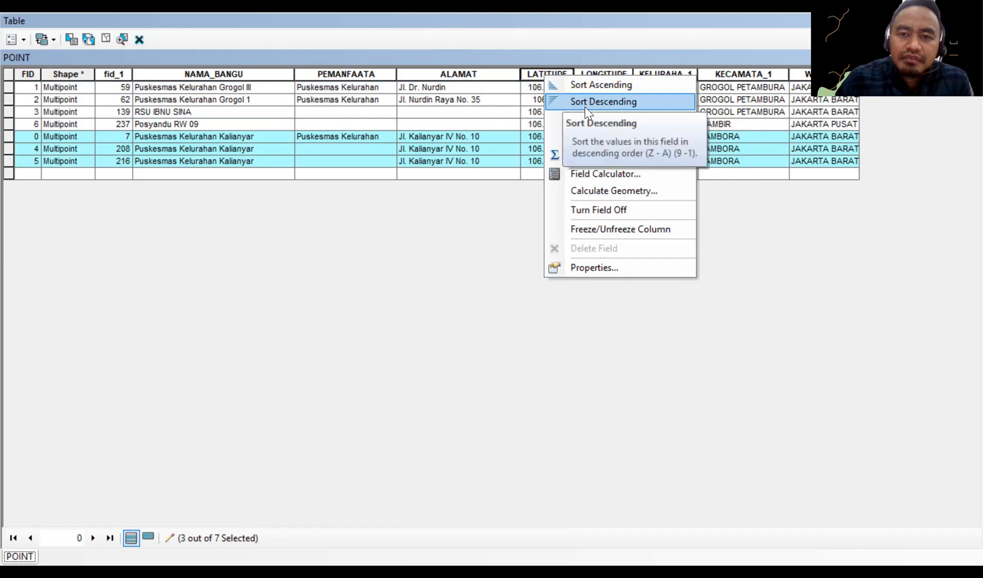
{"action": "left_click", "coordinate": [577, 119]}
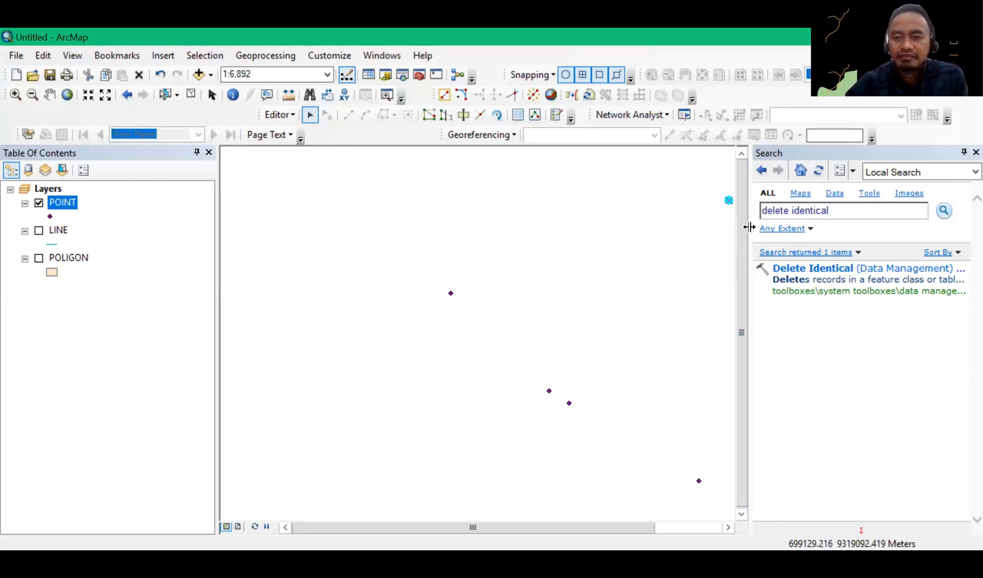
- Clear the feature selection and open the Delete Identical tool with POINT as its input dataset
{"action": "right_click", "coordinate": [729, 205]}
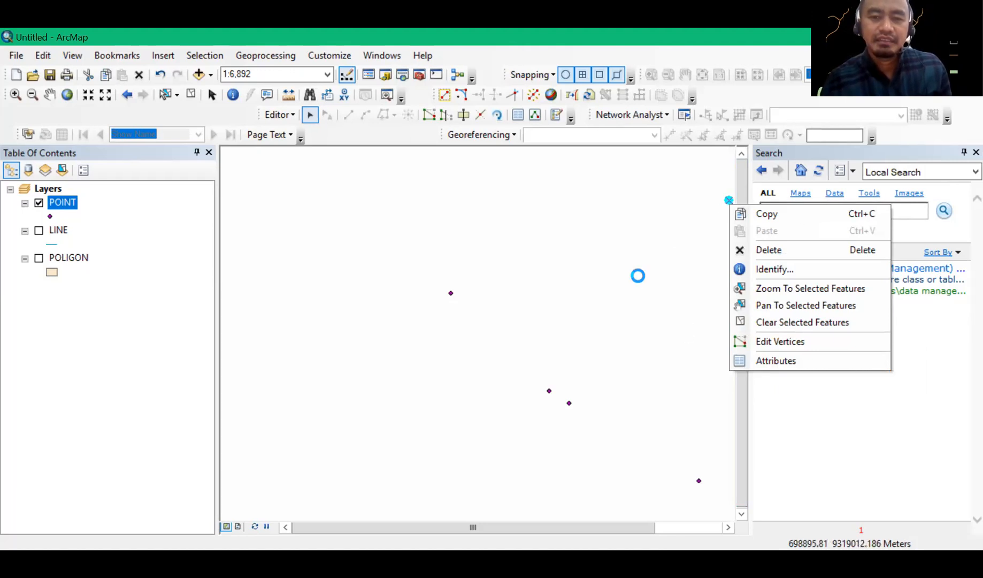
{"action": "left_click", "coordinate": [800, 252]}
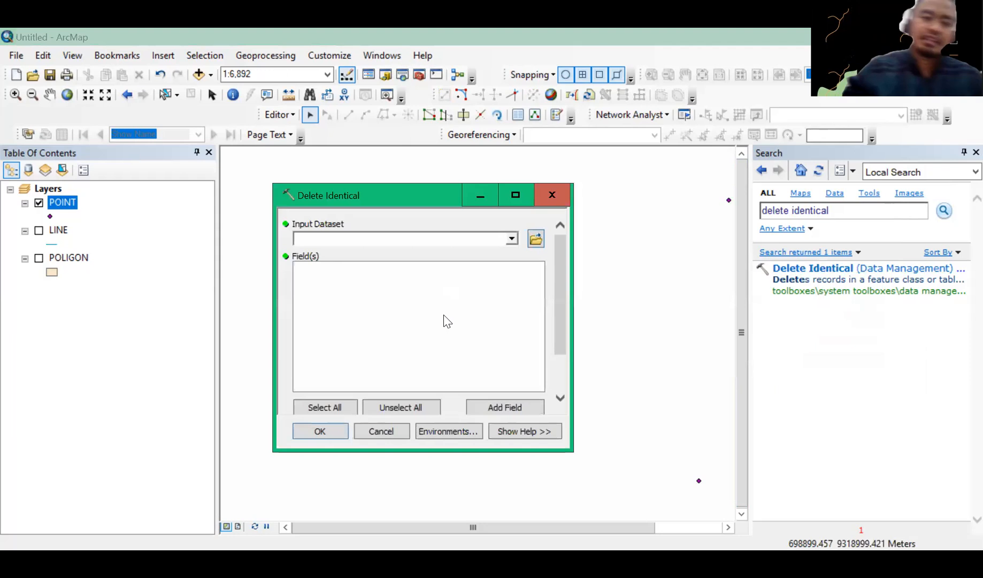
{"action": "left_click", "coordinate": [512, 240]}
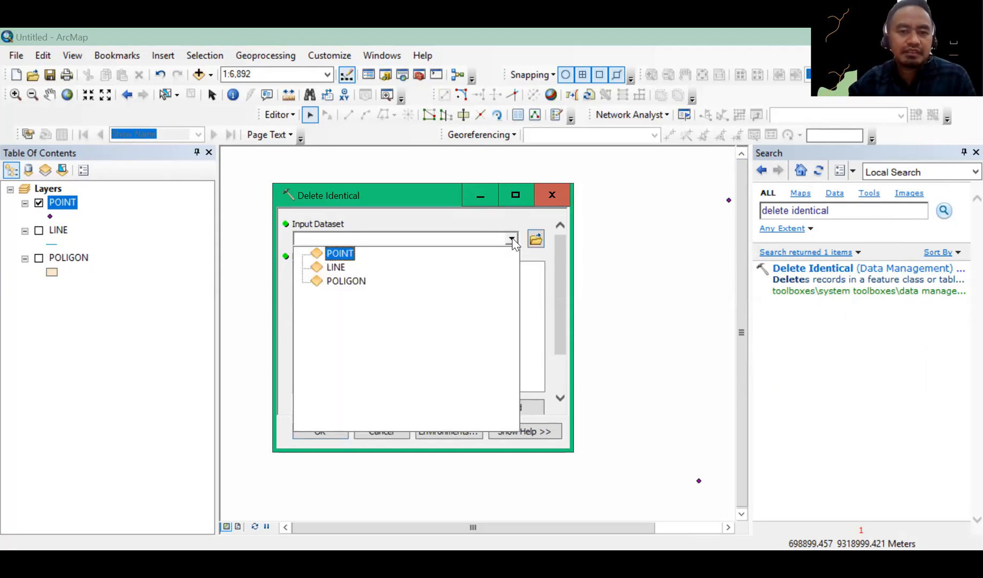
{"action": "left_click", "coordinate": [449, 408]}
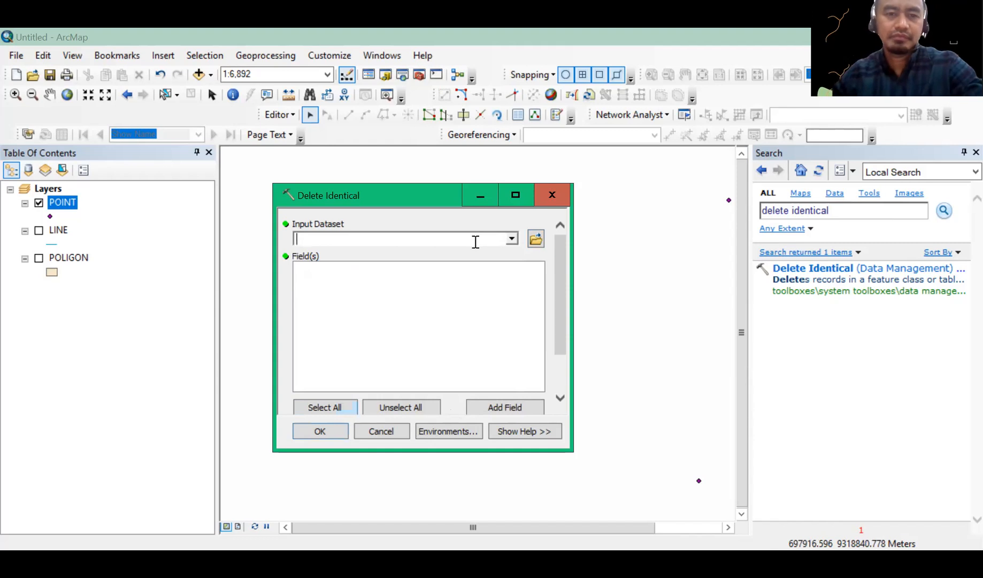
{"action": "left_click", "coordinate": [511, 239]}
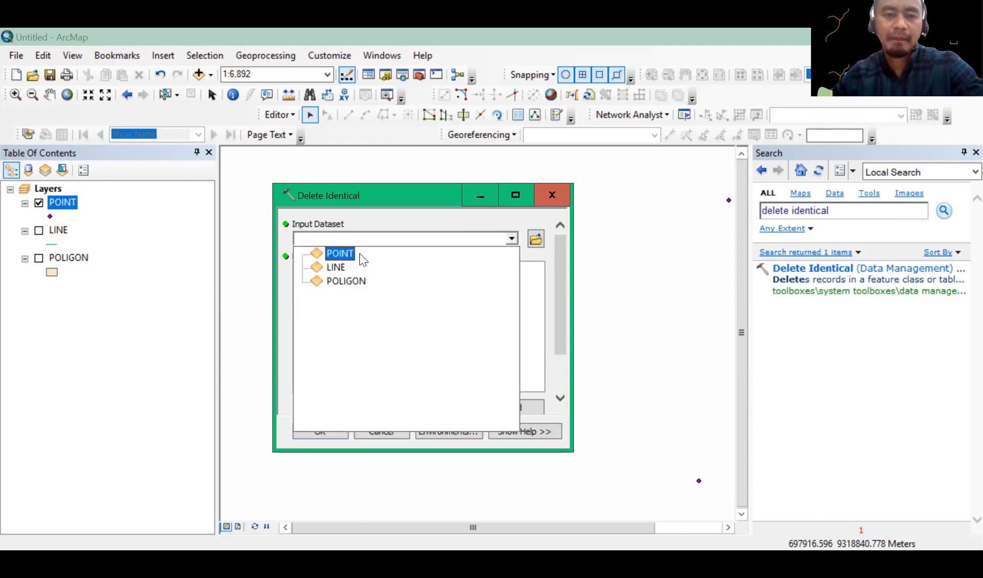
{"action": "key", "text": "Return"}
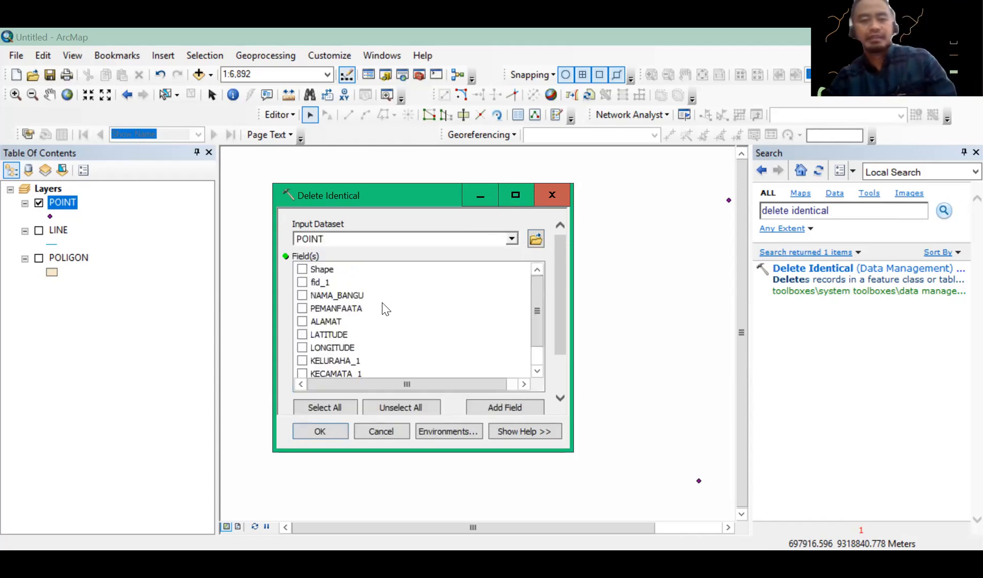
- Choose LATITUDE and LONGITUDE as the comparison fields and run Delete Identical
{"action": "scroll", "coordinate": [354, 331], "scroll_direction": "up", "scroll_amount": 1}
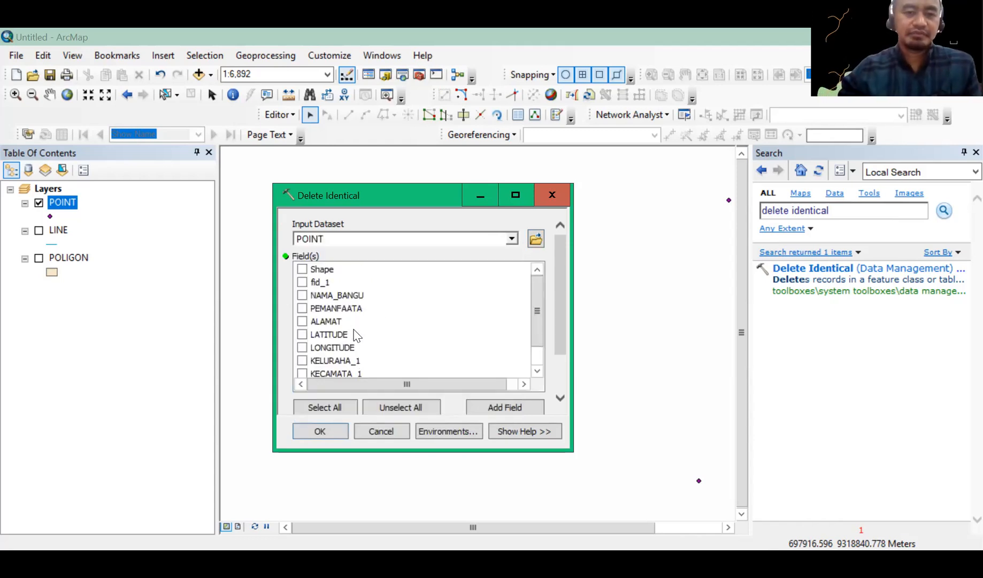
{"action": "scroll", "coordinate": [358, 335], "scroll_direction": "down", "scroll_amount": 1}
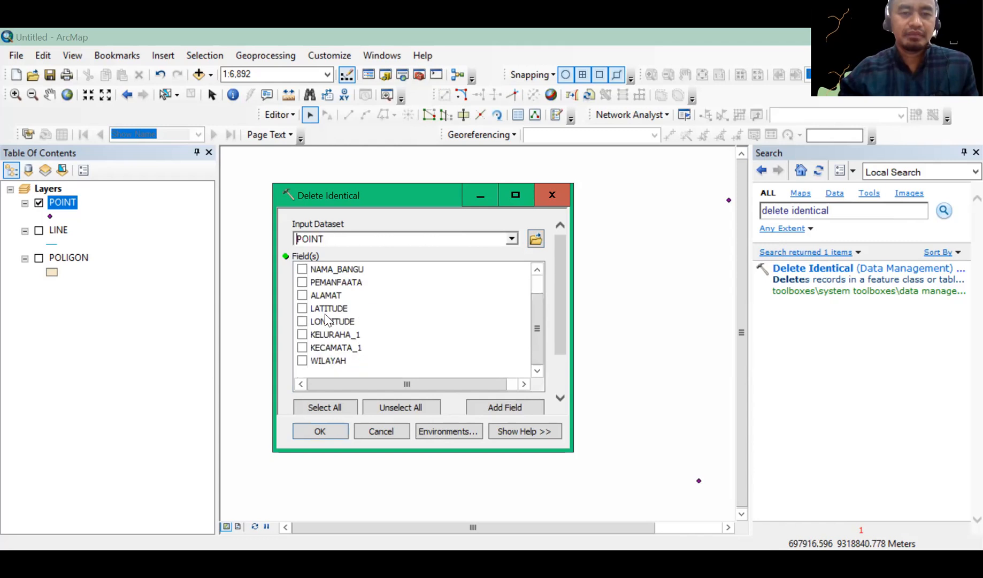
{"action": "left_click", "coordinate": [302, 308]}
{"action": "left_click", "coordinate": [303, 321]}
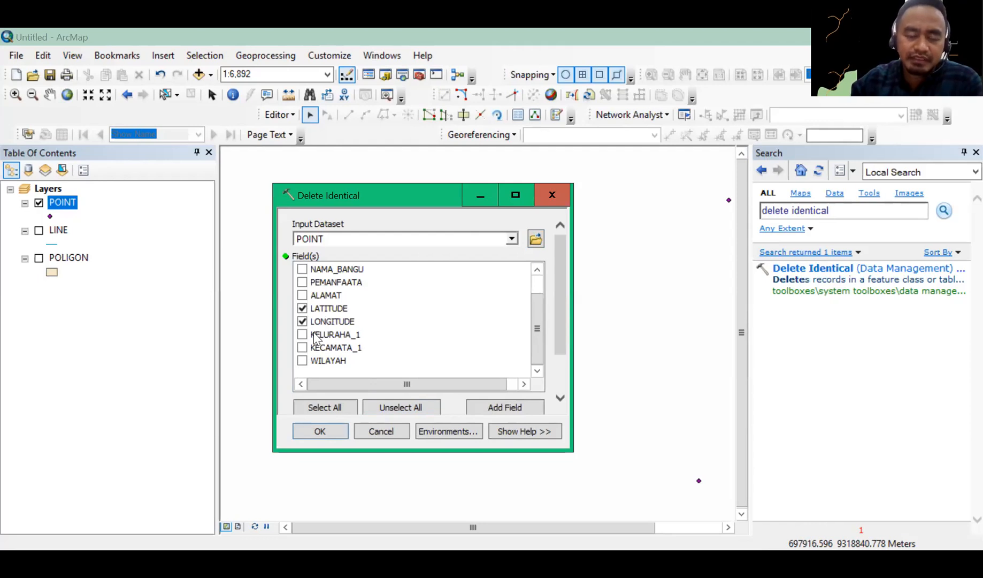
{"action": "left_click", "coordinate": [336, 432]}
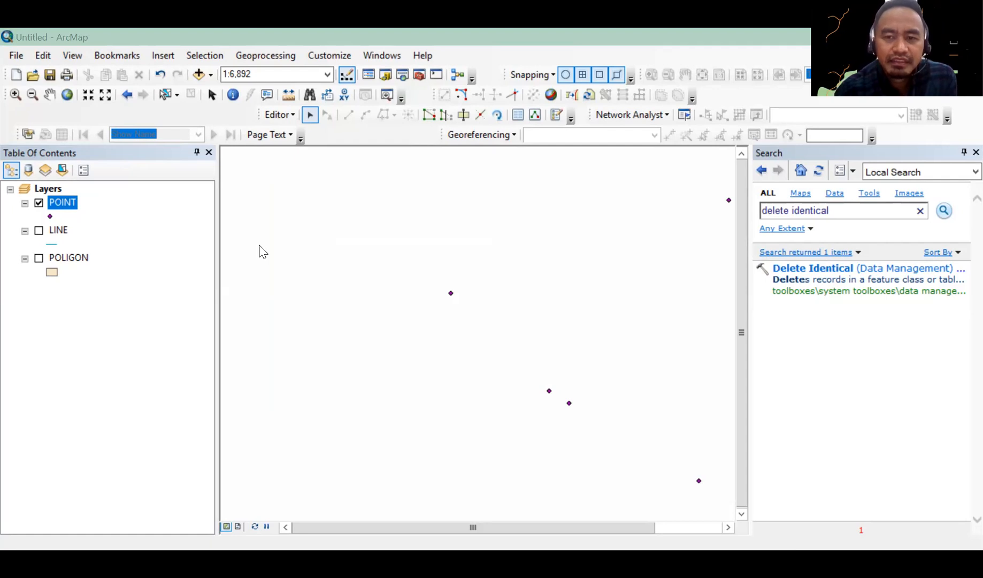
- Select the northeasternmost point on the map to check for remaining duplicates, and clear the selection
{"action": "left_click_drag", "start_coordinate": [718, 191], "coordinate": [731, 201]}
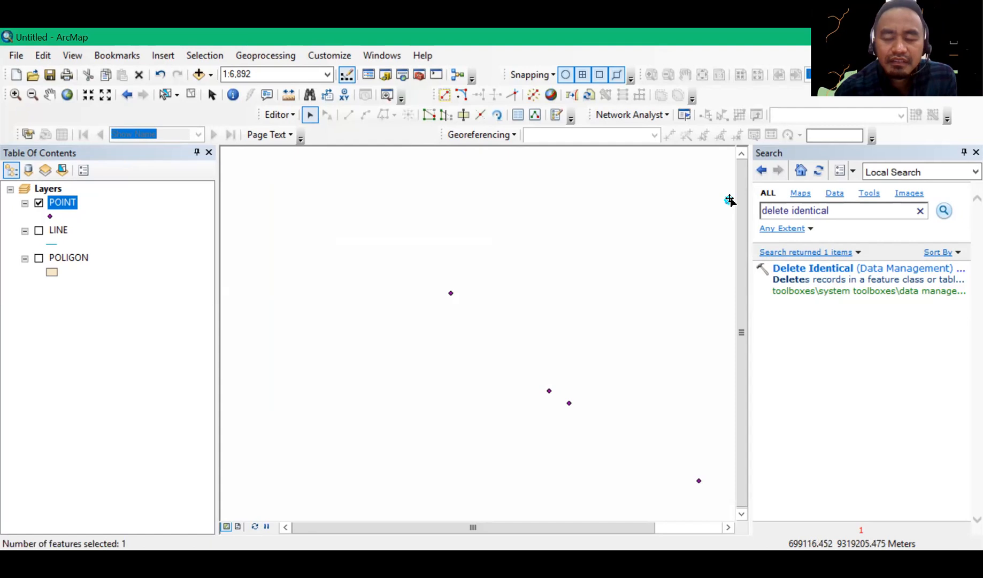
{"action": "right_click", "coordinate": [729, 199]}
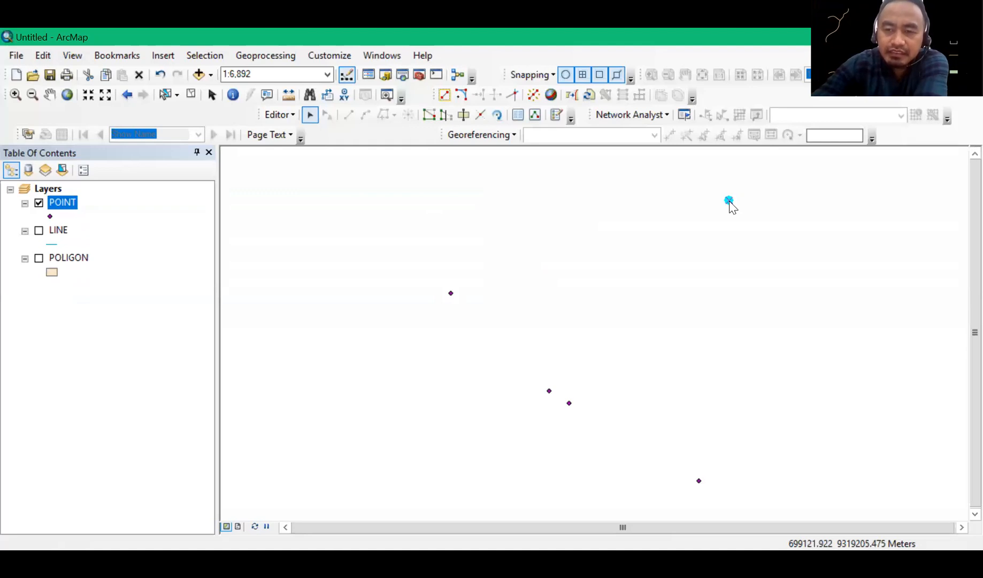
{"action": "right_click", "coordinate": [730, 203]}
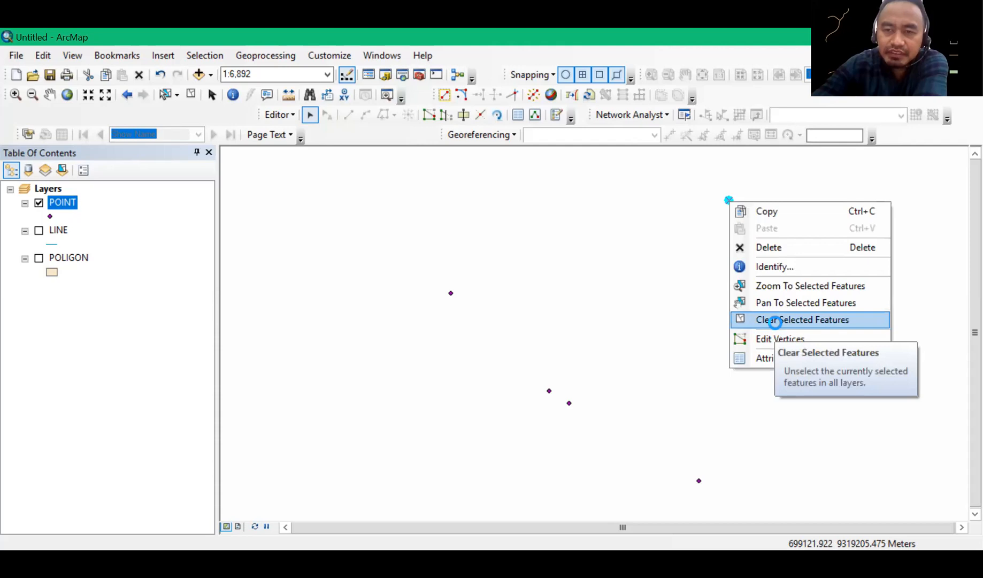
{"action": "left_click", "coordinate": [776, 320]}
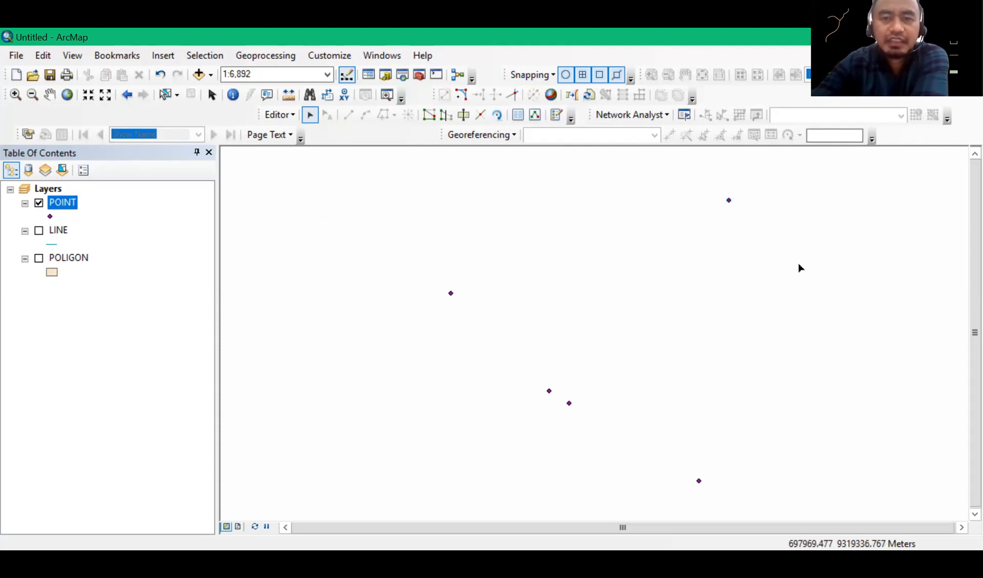
{"action": "left_click", "coordinate": [730, 203]}
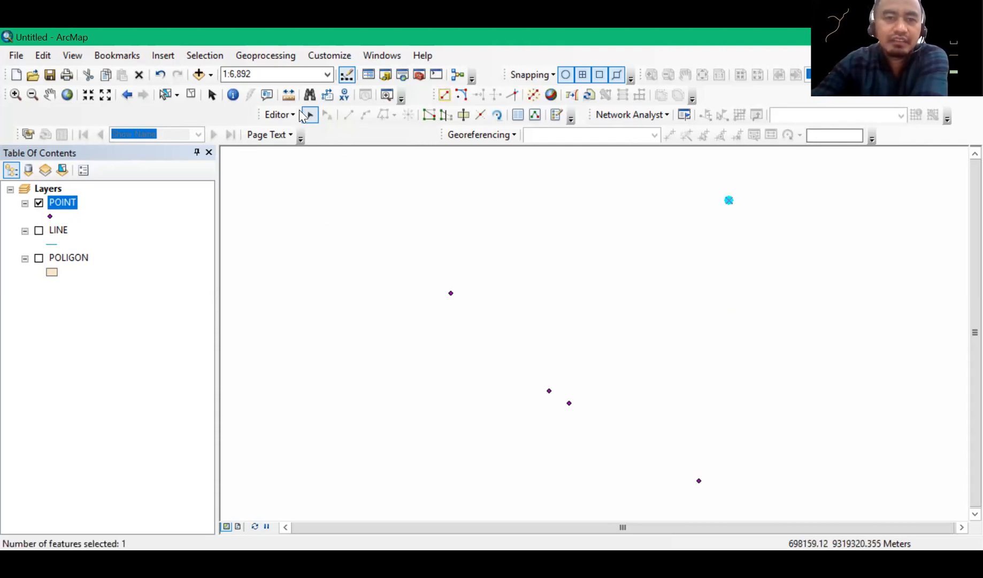
{"action": "left_click", "coordinate": [312, 179]}
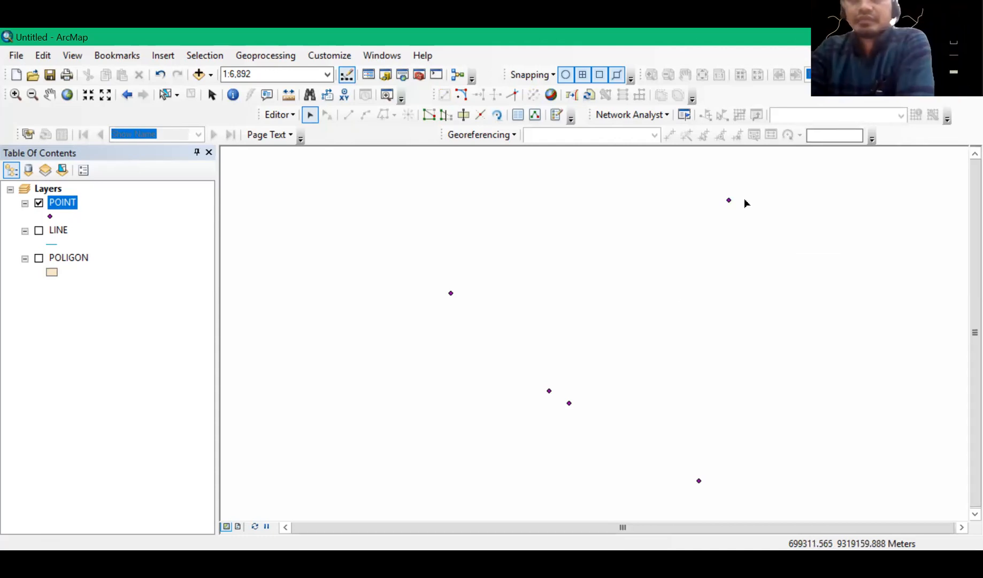
- Select the northeasternmost point and inspect its record in the Attributes window
{"action": "left_click", "coordinate": [732, 206]}
{"action": "right_click", "coordinate": [731, 205]}
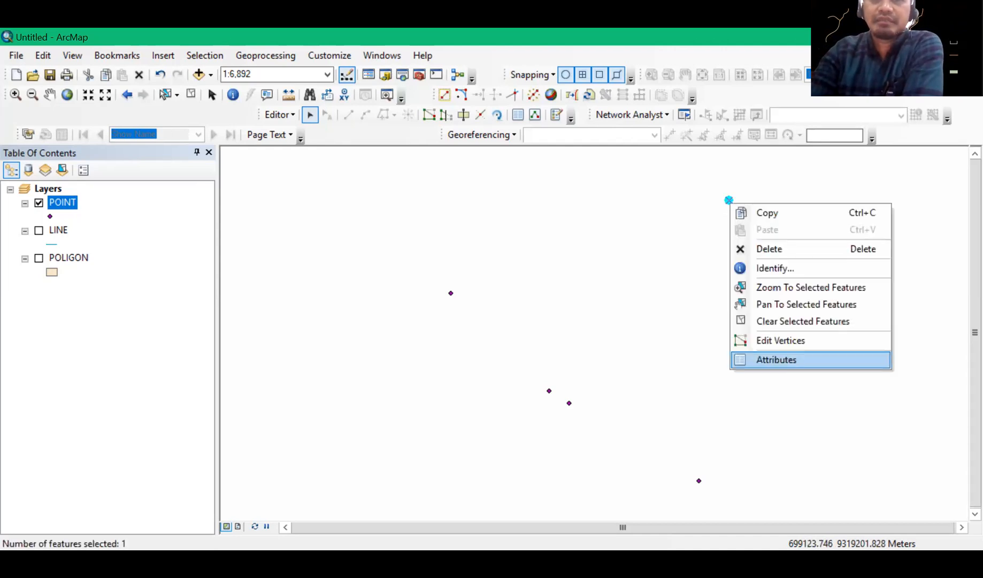
{"action": "left_click", "coordinate": [776, 360]}
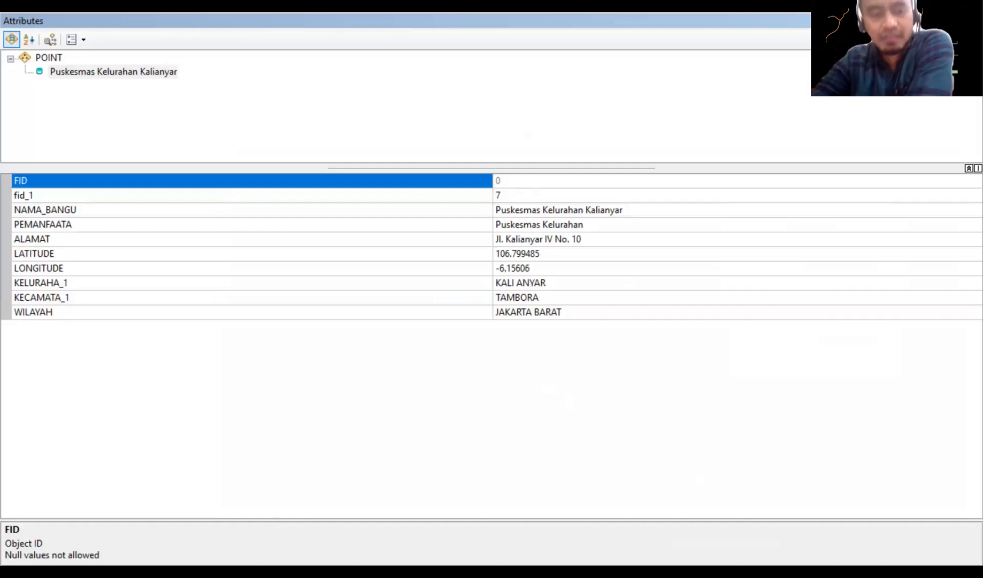
{"action": "left_click", "coordinate": [974, 21]}
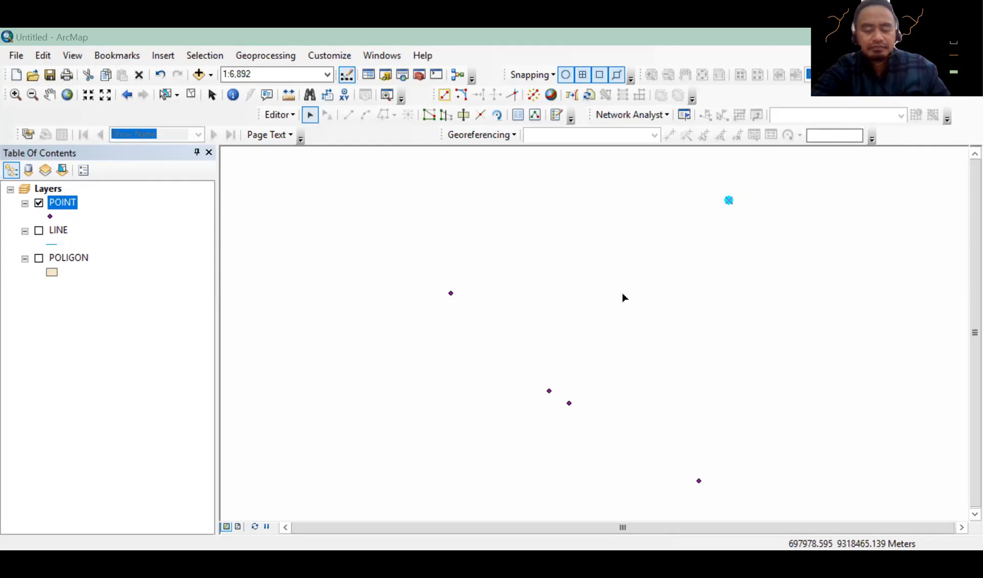
{"action": "left_click", "coordinate": [547, 347]}
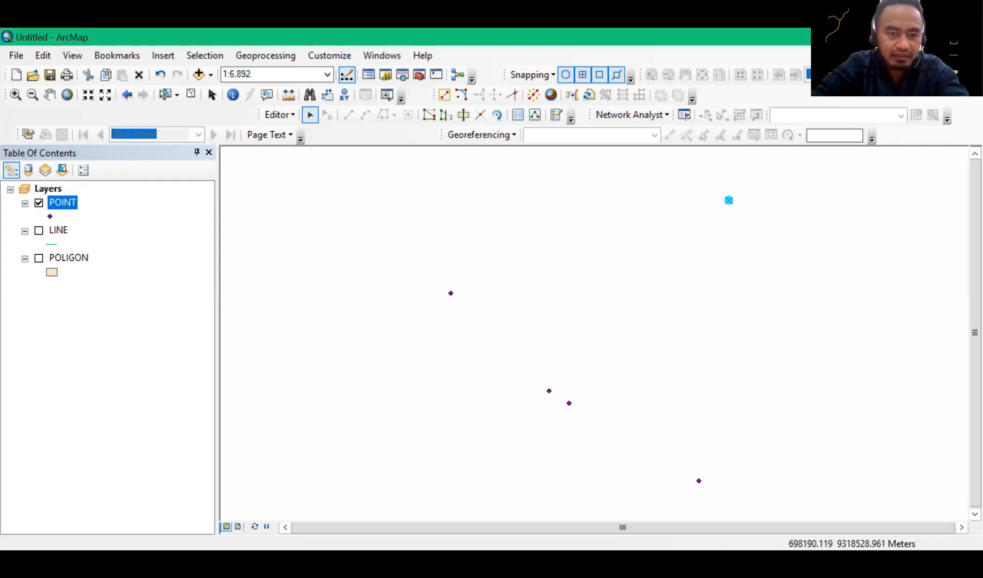
{"action": "key", "text": "alt+Tab"}
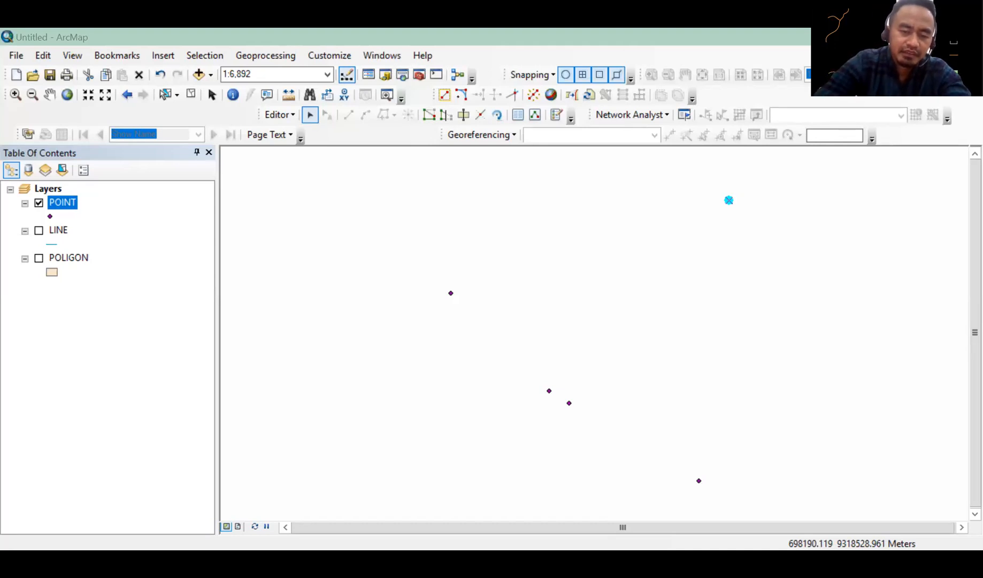
{"action": "left_click", "coordinate": [436, 428]}
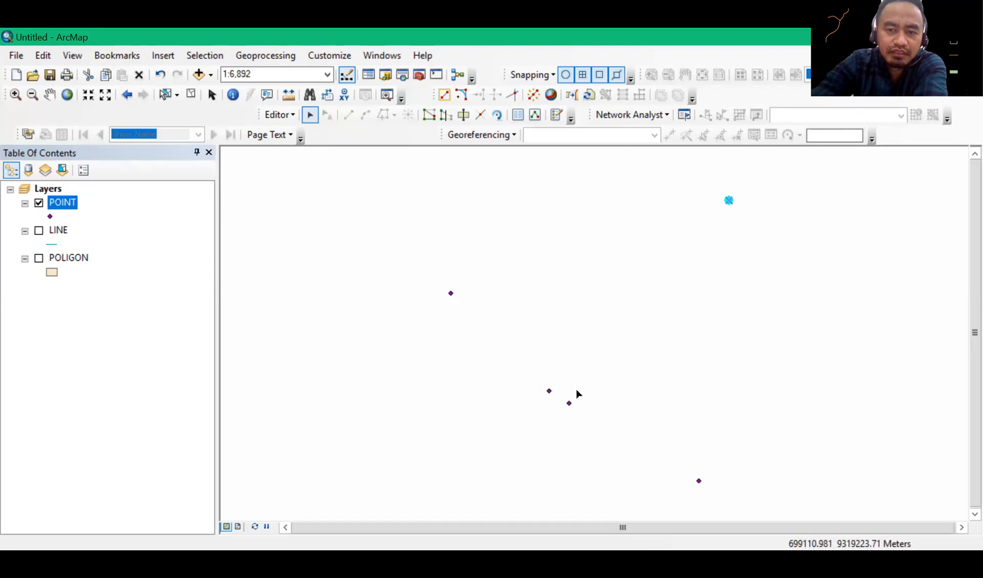
- Select all the points on the map and review their records in the Attributes window
{"action": "left_click", "coordinate": [387, 168]}
{"action": "left_click_drag", "start_coordinate": [554, 421], "coordinate": [836, 503]}
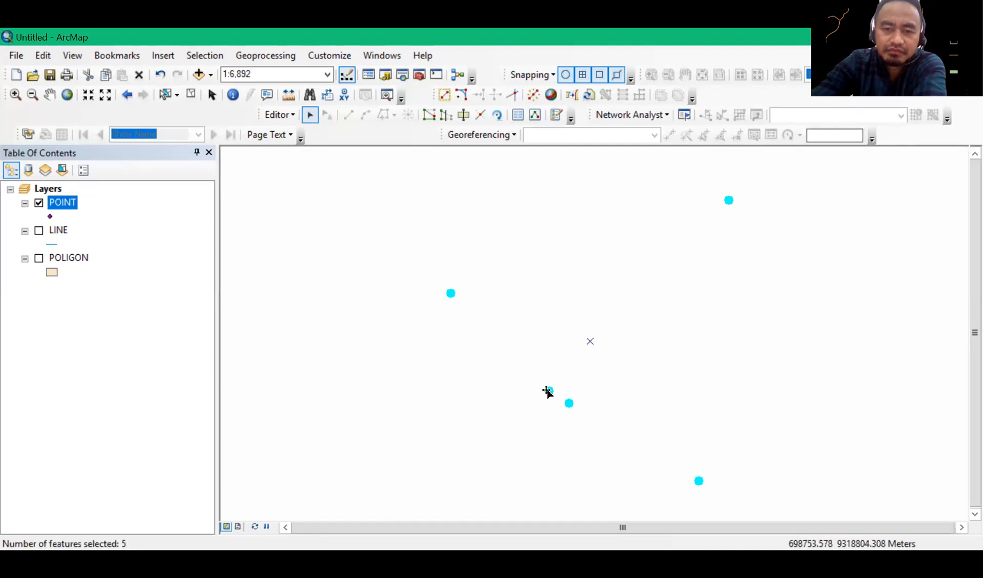
{"action": "right_click", "coordinate": [616, 291]}
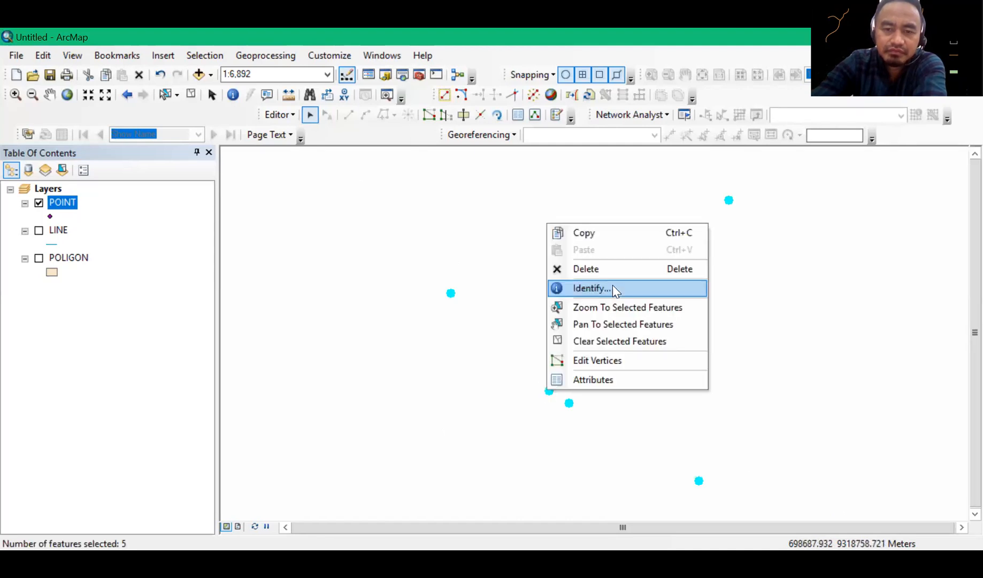
{"action": "left_click", "coordinate": [613, 288]}
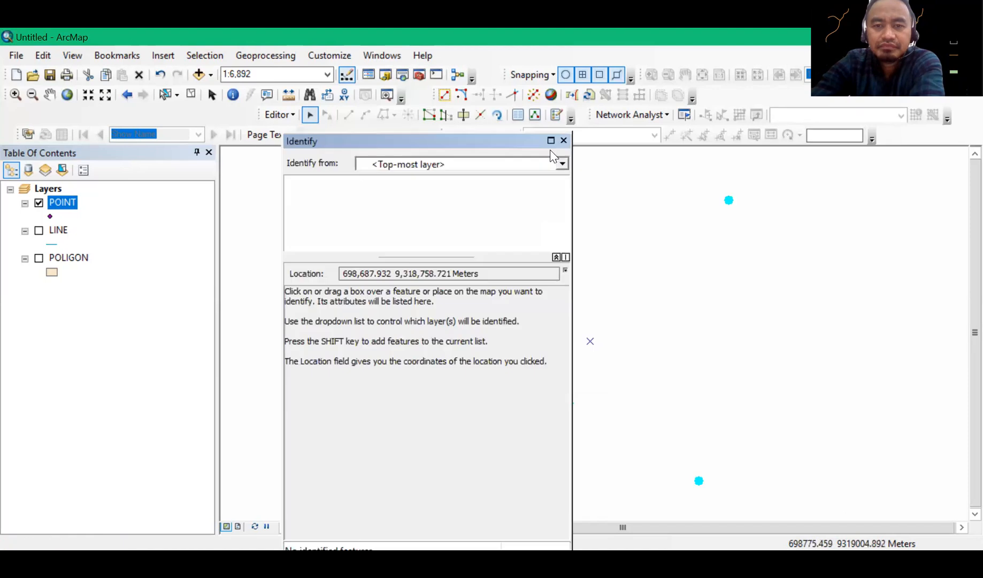
{"action": "left_click_drag", "start_coordinate": [350, 156], "coordinate": [909, 513]}
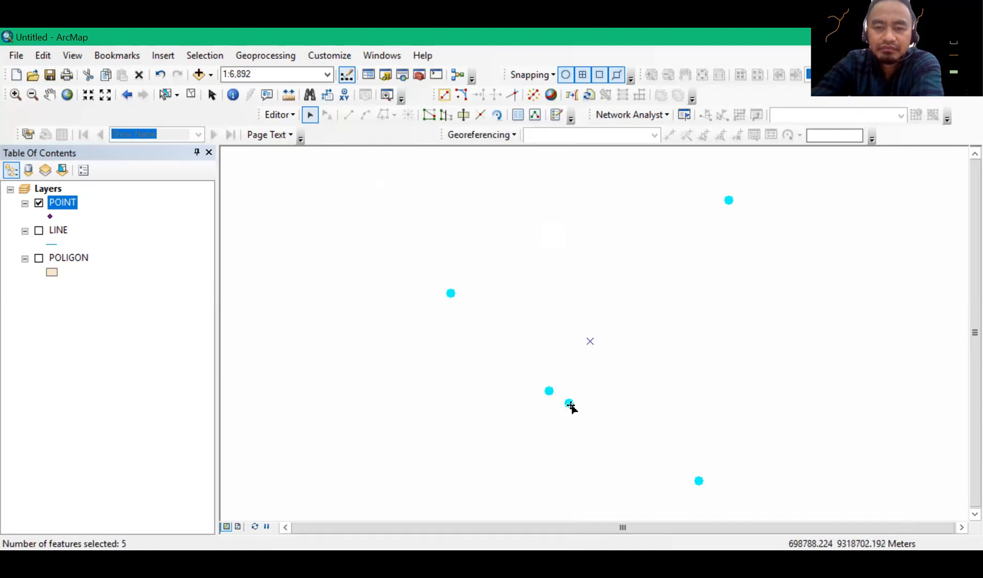
{"action": "right_click", "coordinate": [631, 371]}
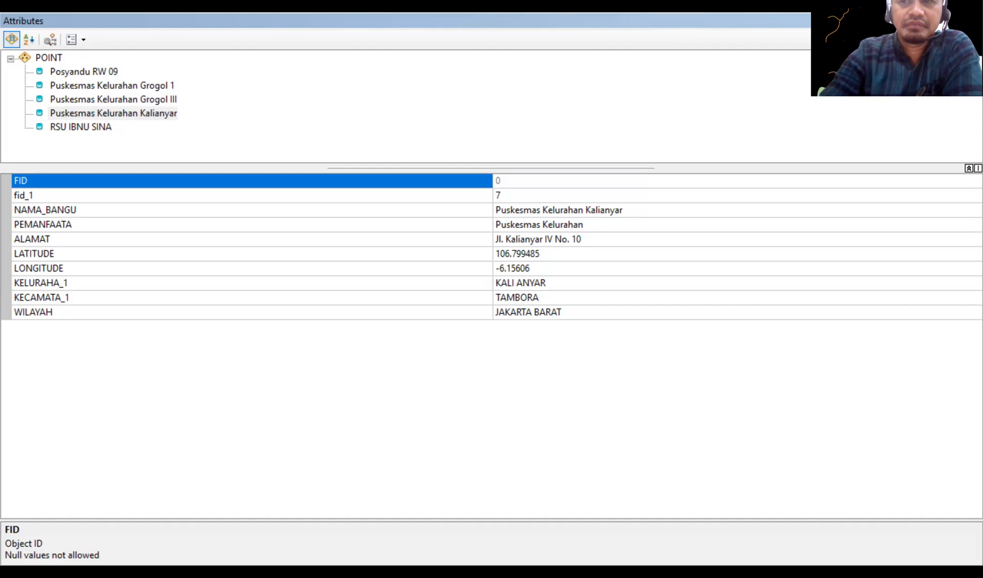
{"action": "left_click", "coordinate": [972, 20]}
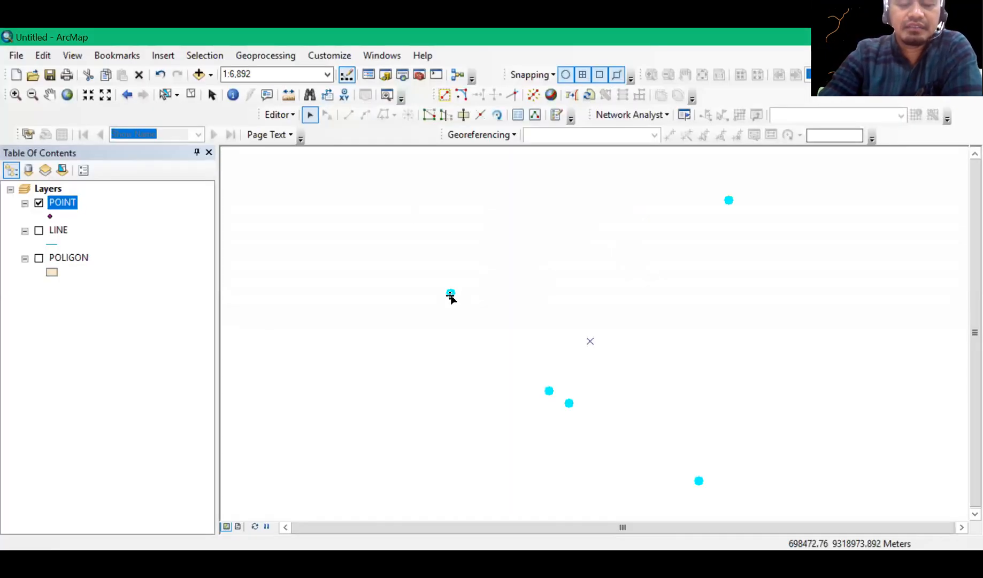
- Clear the point selection, turn on the LINE layer, and hide the POINT layer so only the lines are shown
{"action": "right_click", "coordinate": [451, 296]}
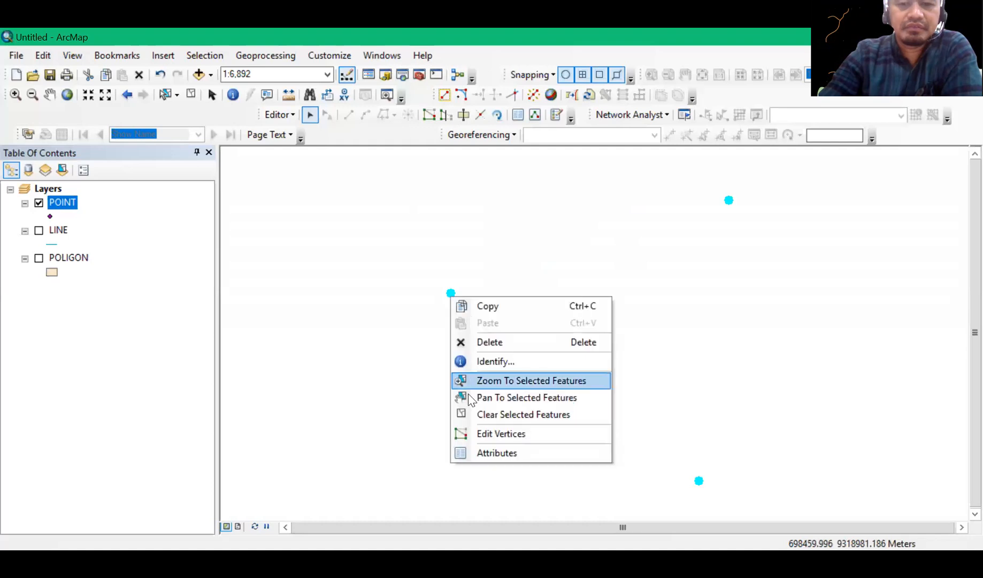
{"action": "left_click", "coordinate": [478, 415]}
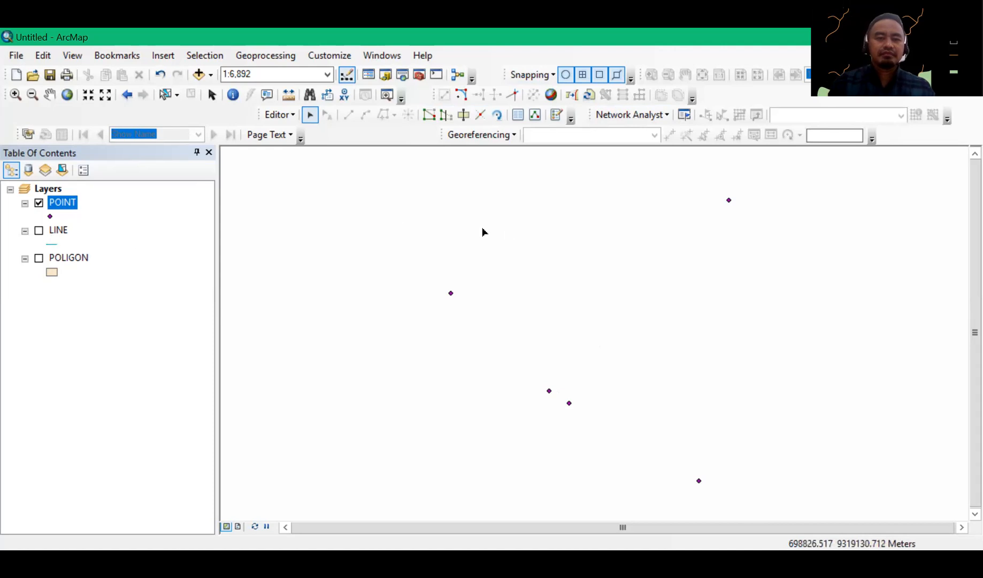
{"action": "left_click", "coordinate": [38, 231]}
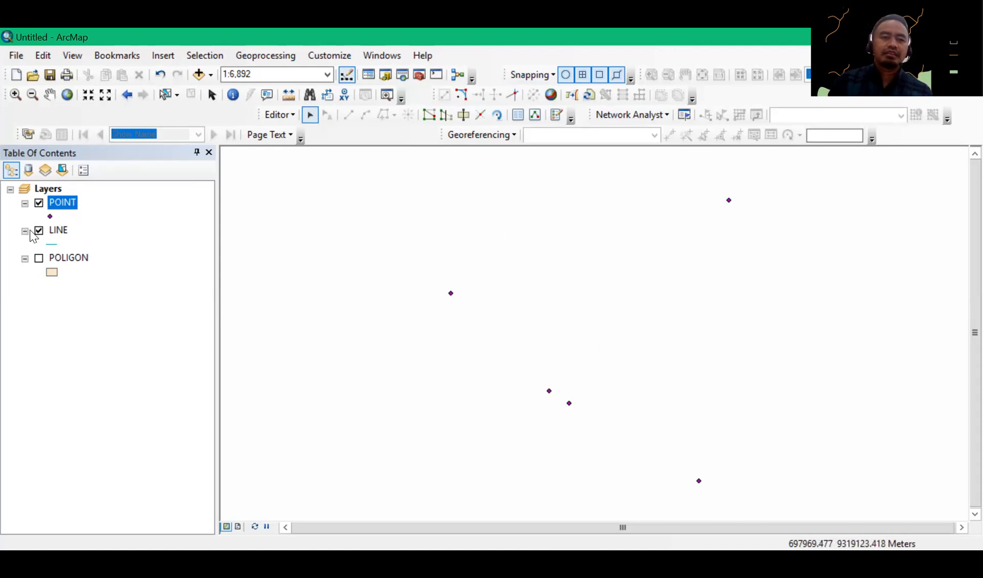
{"action": "left_click", "coordinate": [38, 204]}
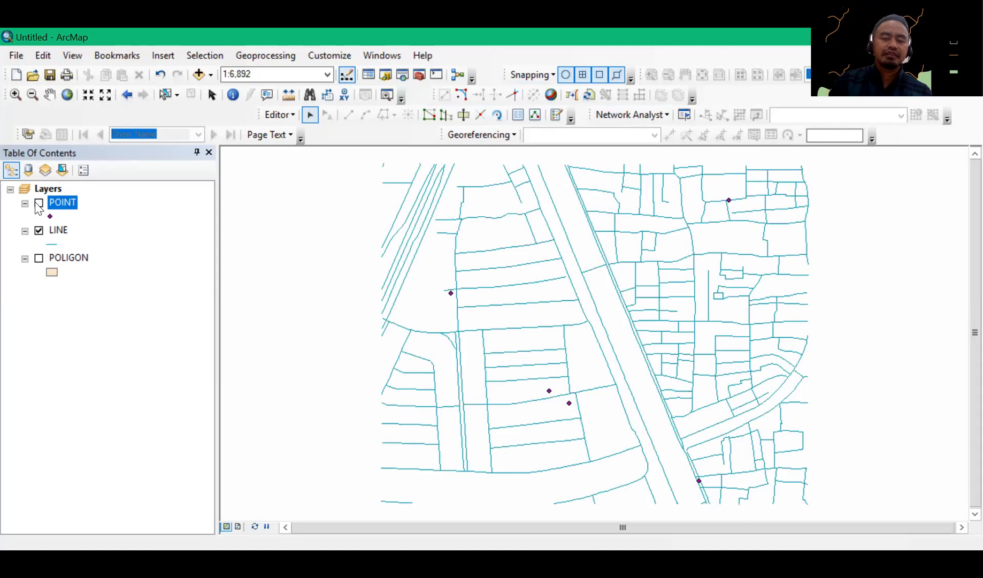
{"action": "left_click", "coordinate": [38, 204]}
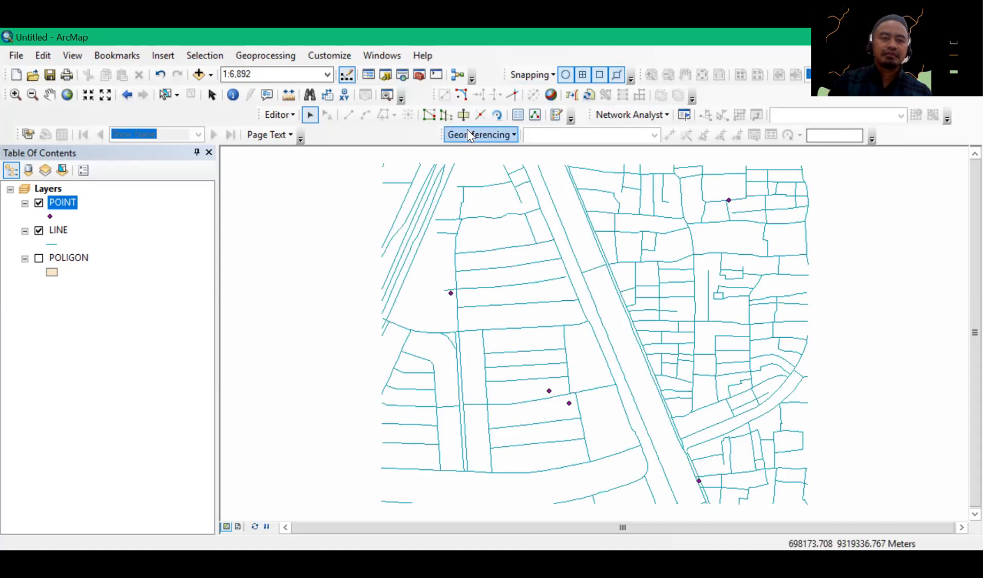
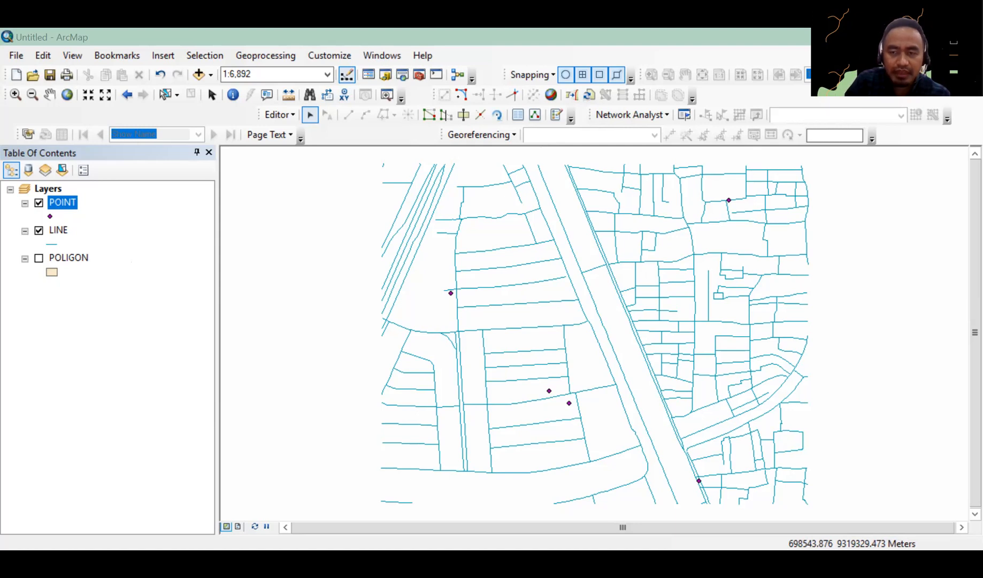
{"action": "left_click", "coordinate": [38, 203]}
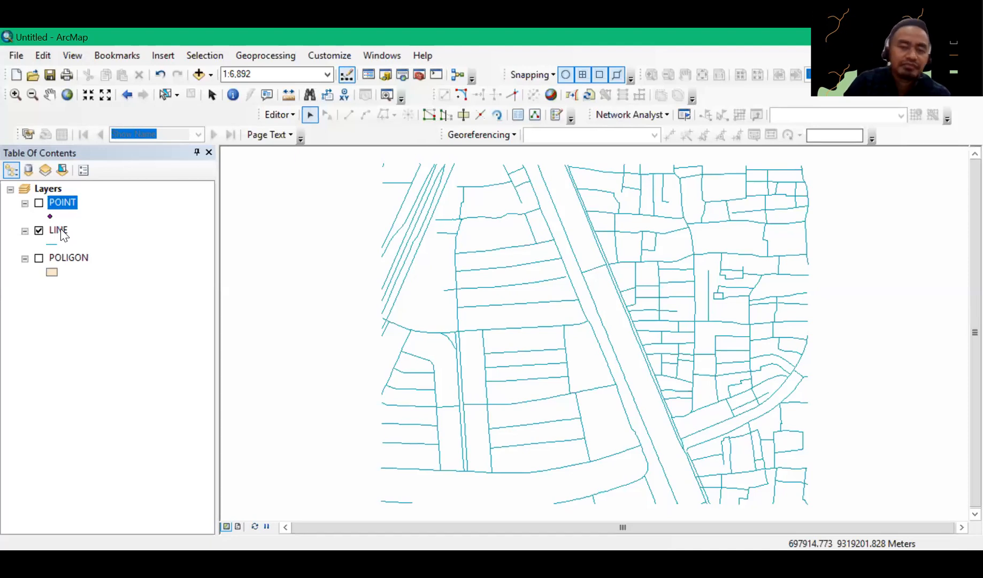
- Select the north-south line in the map's western part and move several of its middle and southern vertices westward with Edit Vertices
{"action": "left_click", "coordinate": [311, 114]}
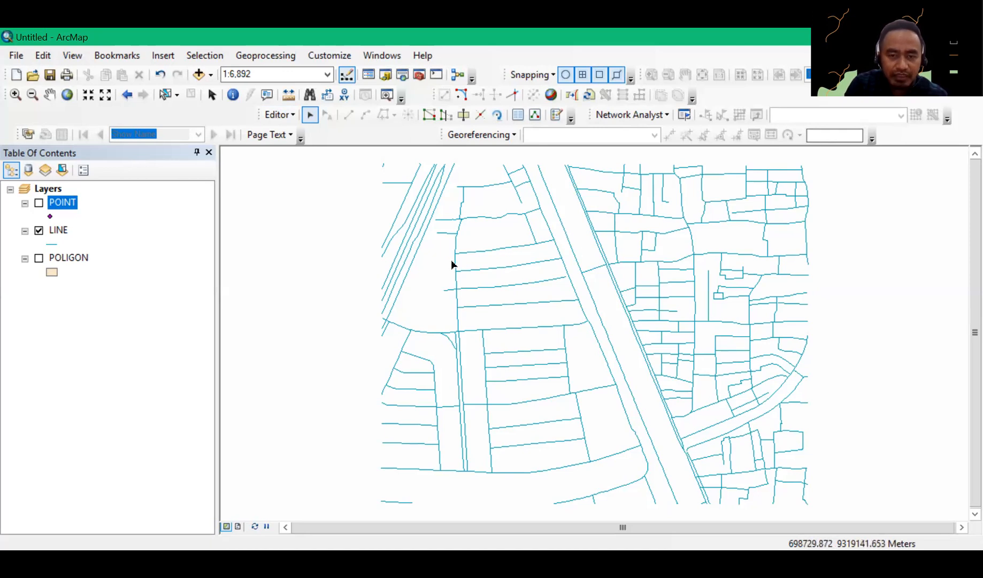
{"action": "left_click", "coordinate": [455, 244]}
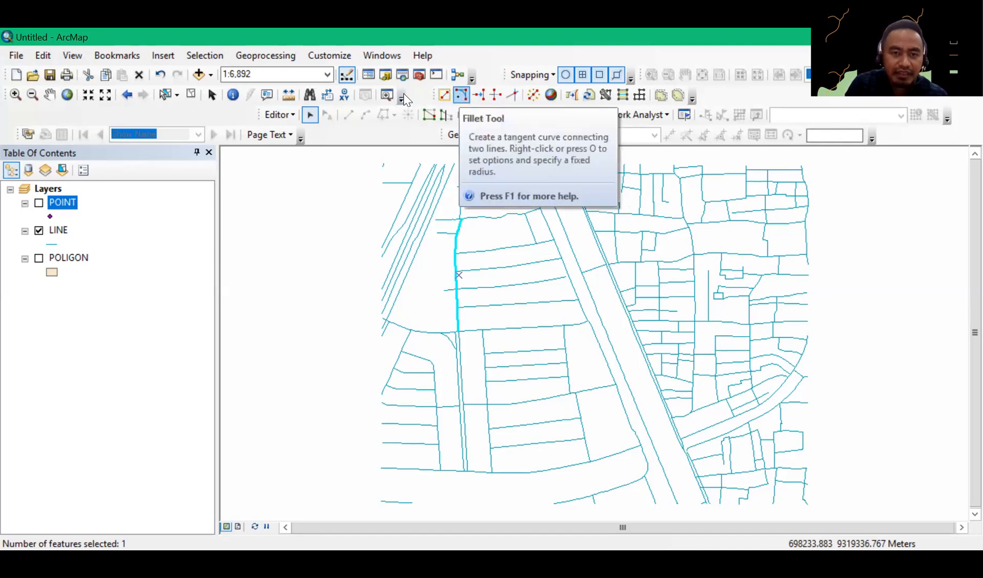
{"action": "left_click", "coordinate": [429, 115]}
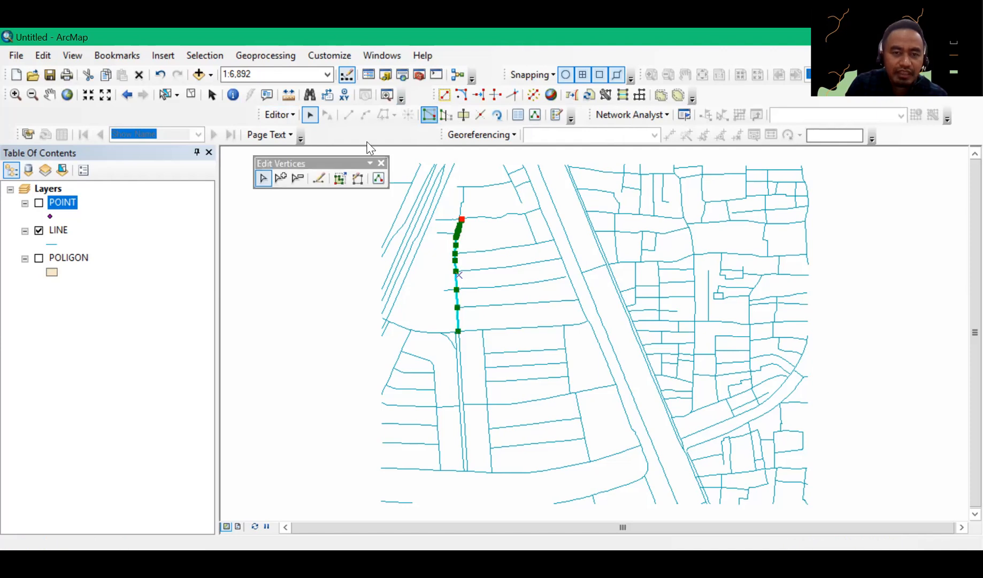
{"action": "left_click", "coordinate": [320, 178]}
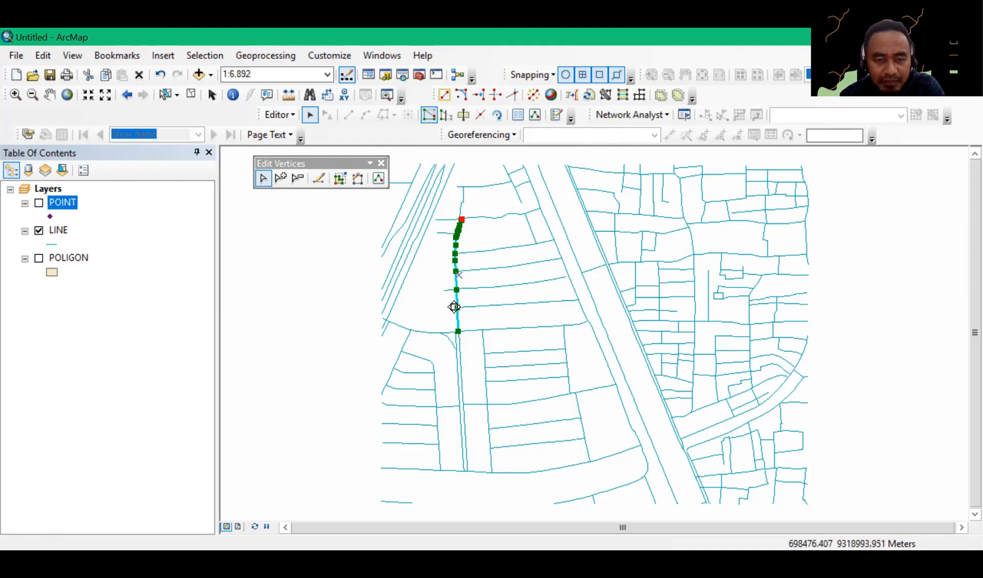
{"action": "left_click_drag", "start_coordinate": [455, 288], "coordinate": [426, 289]}
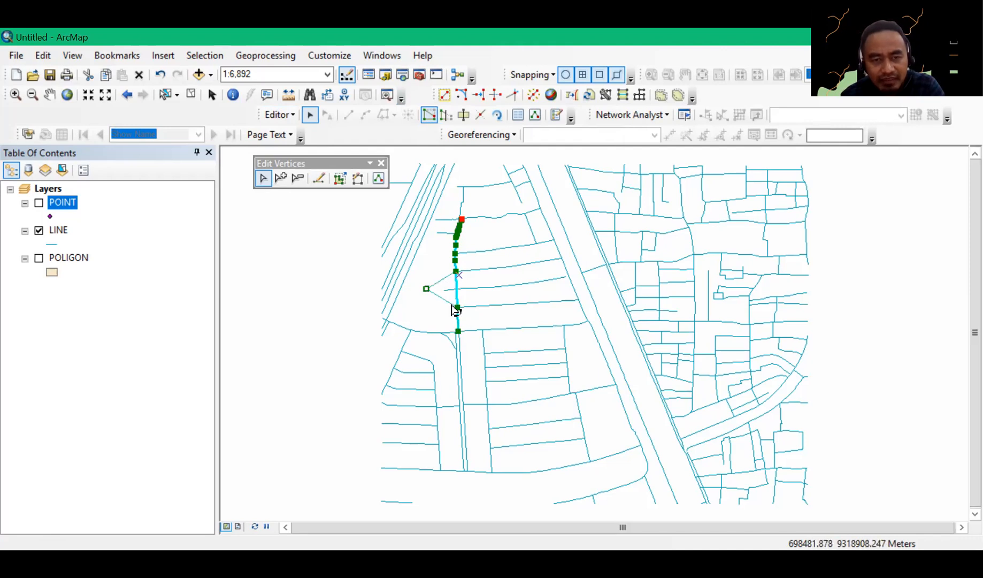
{"action": "mouse_move", "coordinate": [449, 268]}
{"action": "left_mouse_down"}
{"action": "mouse_move", "coordinate": [430, 263]}
{"action": "mouse_move", "coordinate": [433, 248]}
{"action": "left_mouse_up"}
{"action": "left_click_drag", "start_coordinate": [458, 306], "coordinate": [440, 321]}
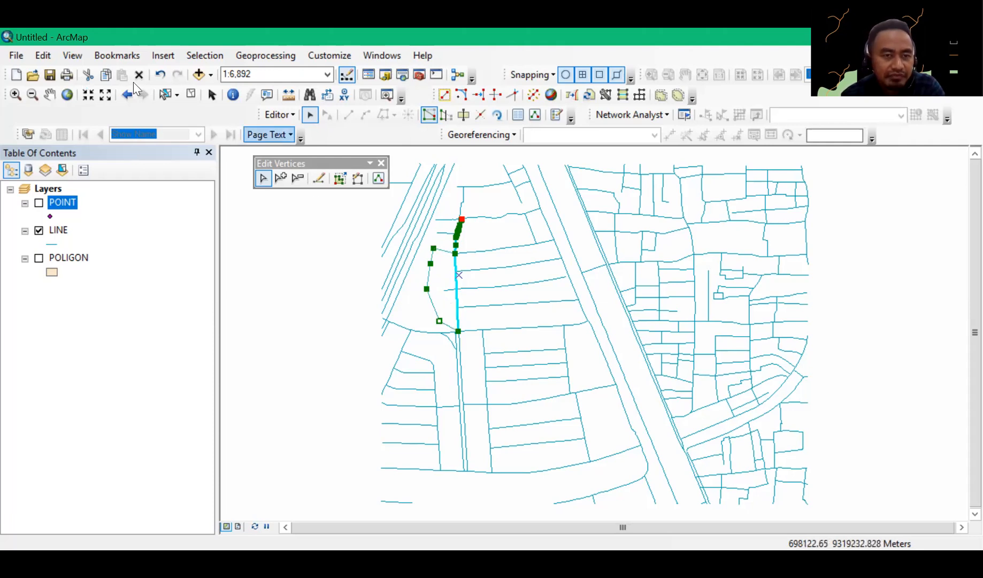
- Undo the vertex moves on the selected north-south line
{"action": "left_click", "coordinate": [161, 76]}
{"action": "left_click", "coordinate": [161, 76]}
{"action": "left_click", "coordinate": [162, 76]}
{"action": "left_click", "coordinate": [162, 75]}
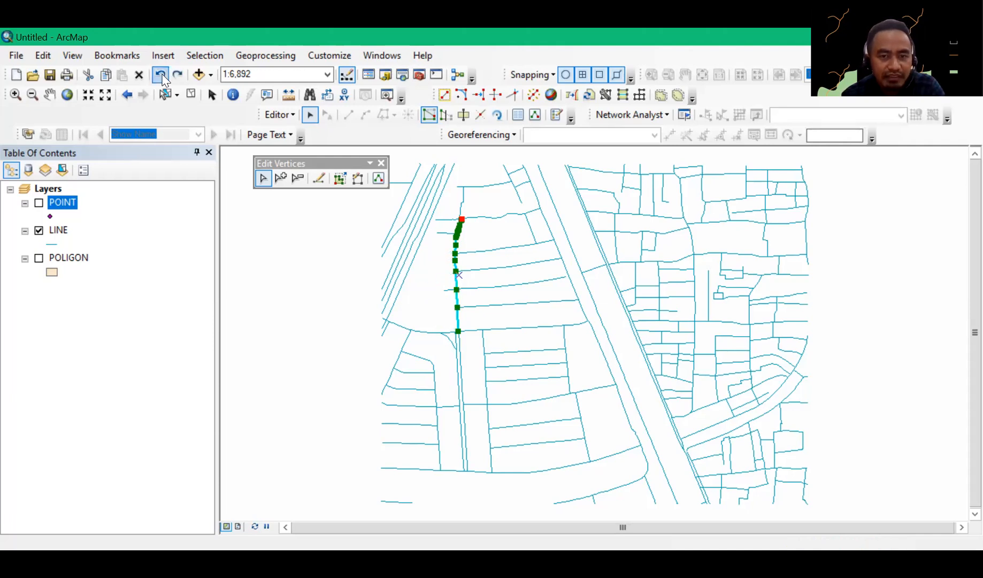
- Add a vertex just above the line's south endpoint, and delete that same vertex
{"action": "left_click", "coordinate": [281, 179]}
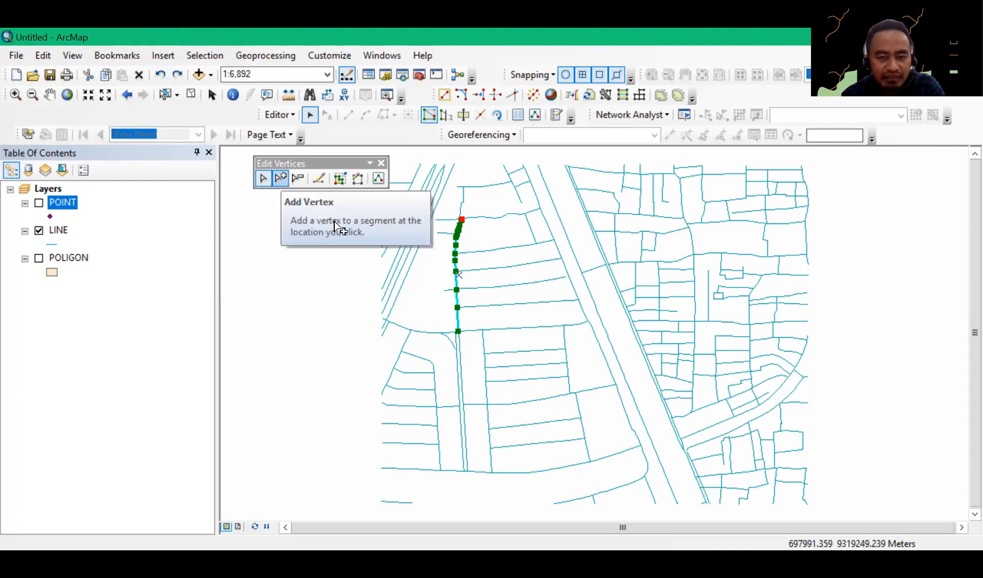
{"action": "left_click", "coordinate": [458, 321]}
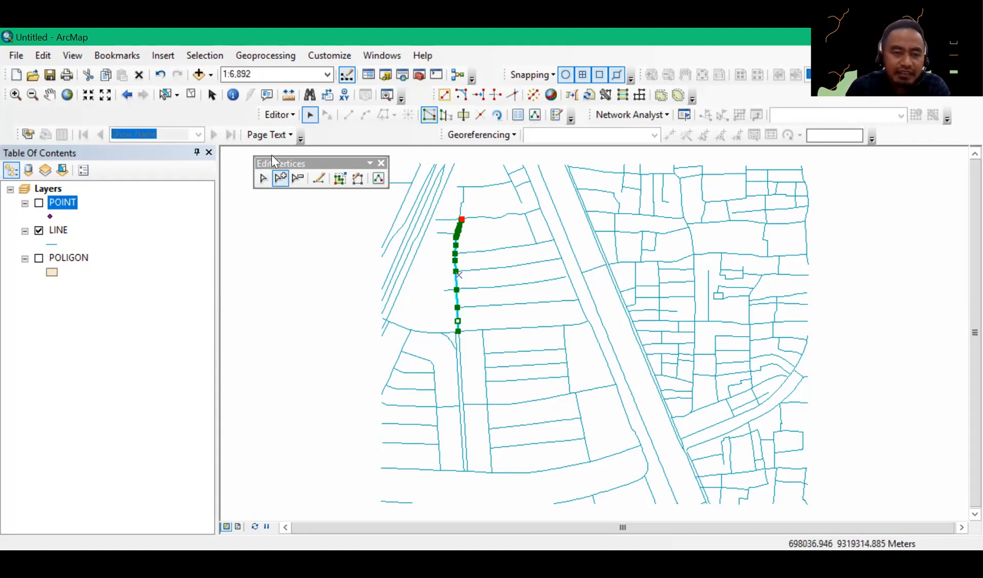
{"action": "left_click", "coordinate": [299, 181]}
{"action": "left_click", "coordinate": [458, 321]}
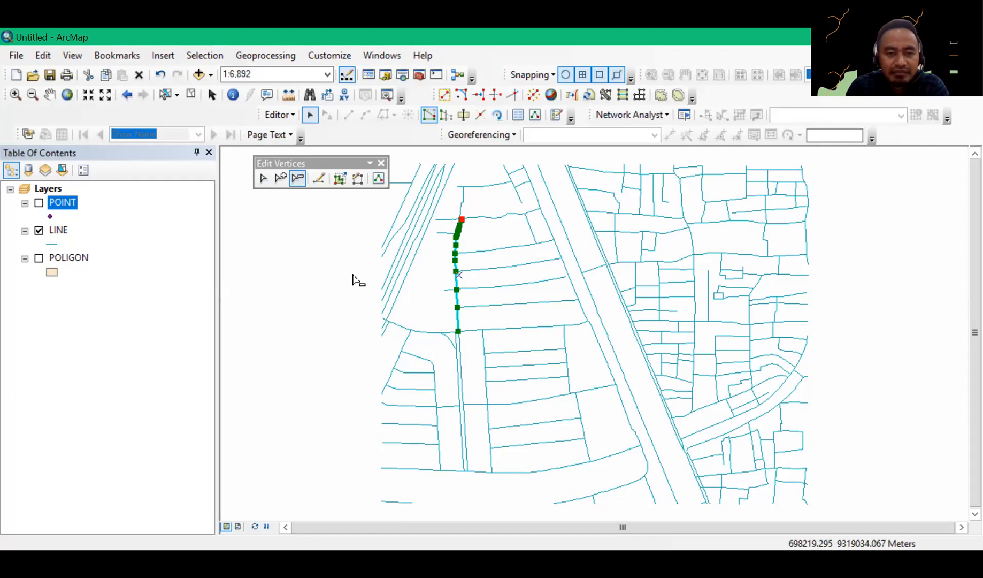
- Exit vertex editing and deselect the north-south line
{"action": "left_click", "coordinate": [340, 179]}
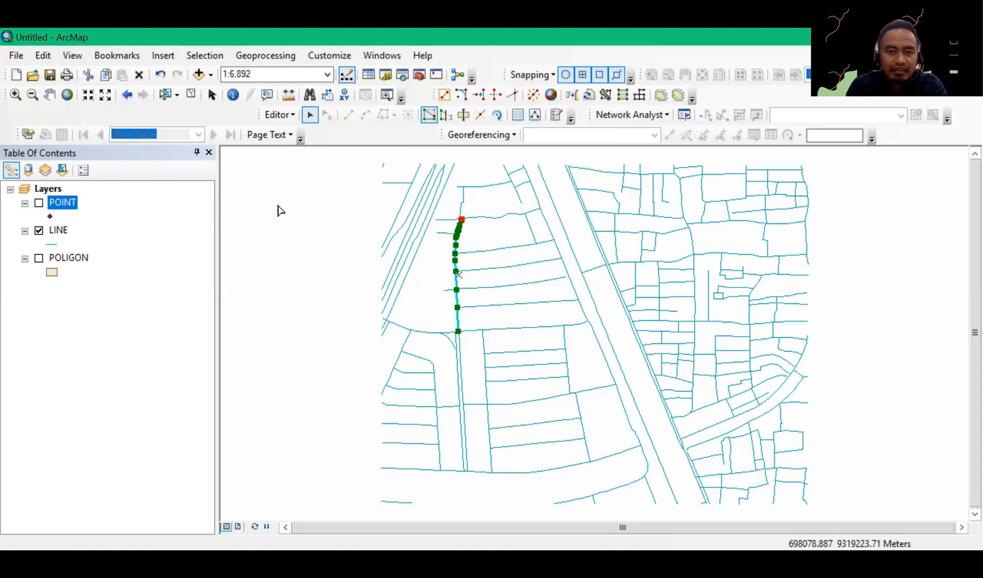
{"action": "left_click", "coordinate": [313, 117]}
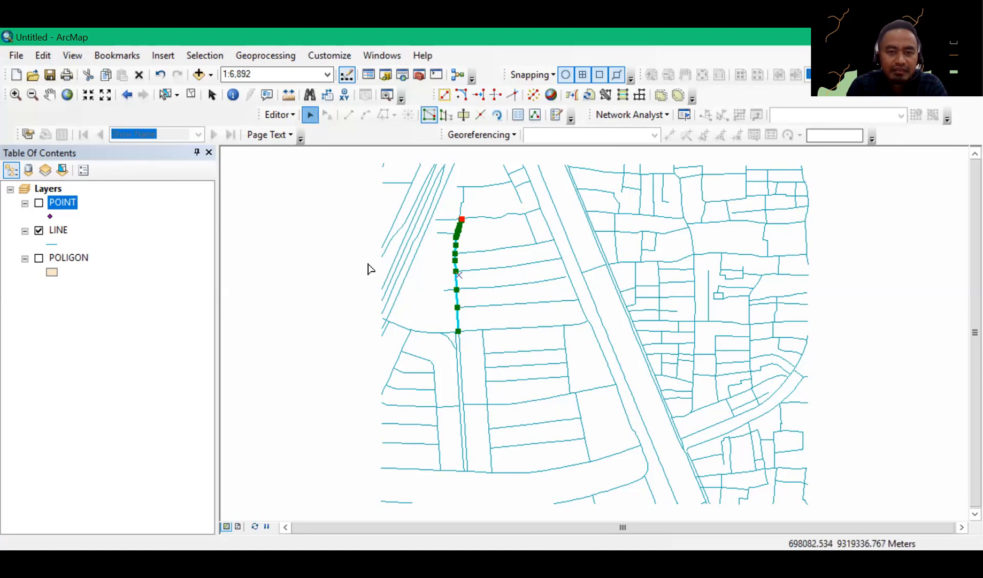
{"action": "left_click", "coordinate": [404, 336]}
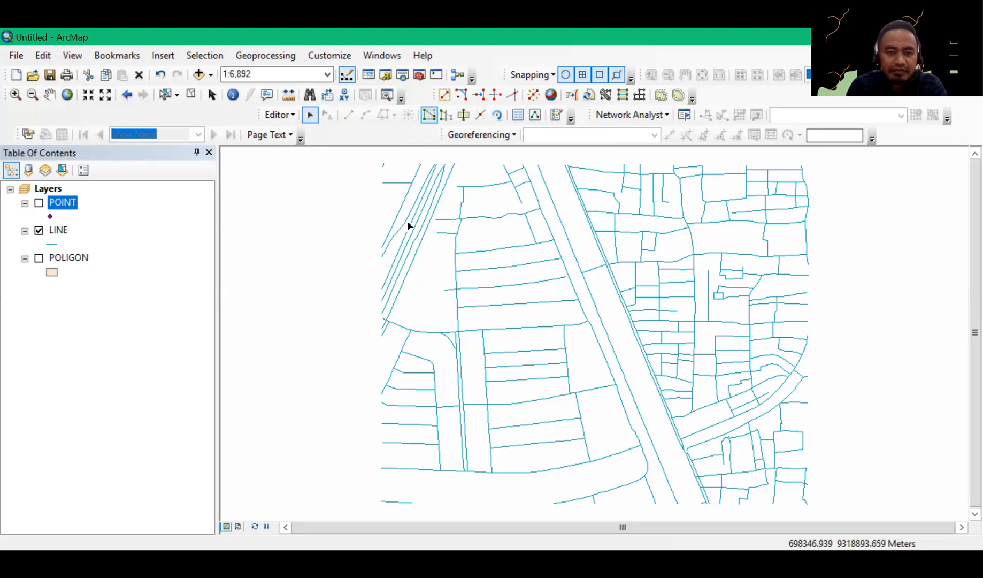
{"action": "left_click", "coordinate": [400, 179]}
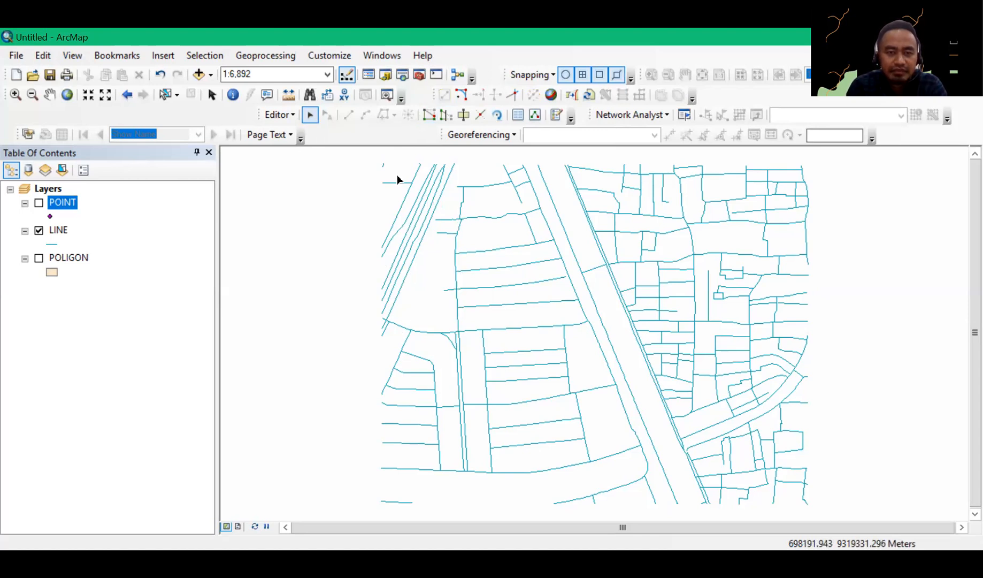
- Reselect the north-south line and try to reshape it with Reshape Feature along a path west of it, from its south to its north endpoint
{"action": "left_click", "coordinate": [454, 266]}
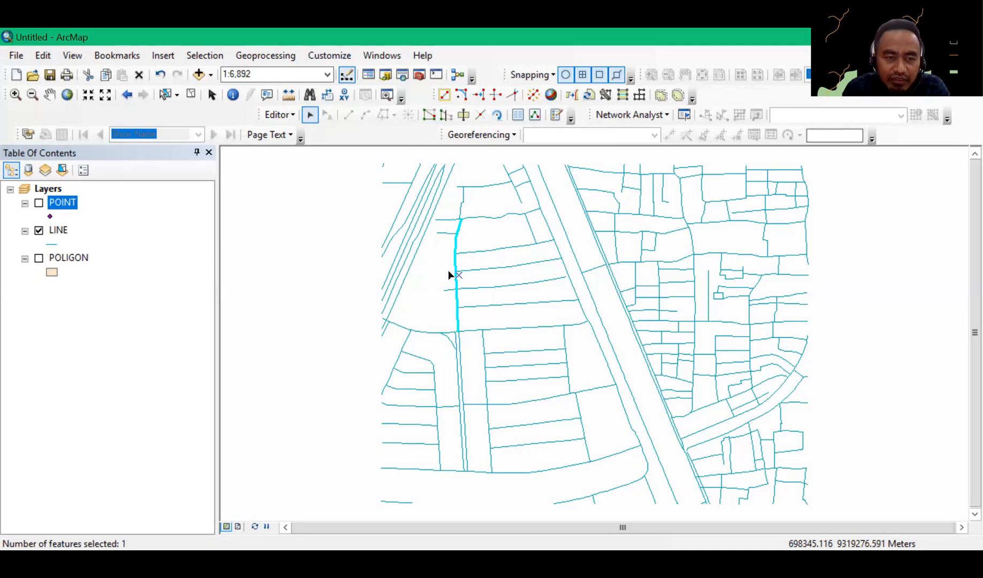
{"action": "left_click", "coordinate": [446, 115]}
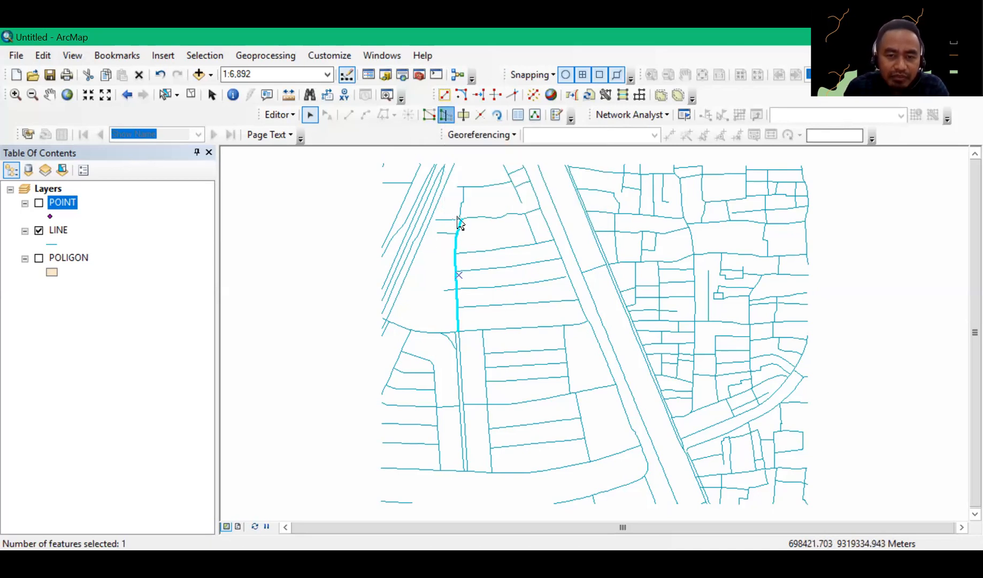
{"action": "left_click", "coordinate": [451, 292]}
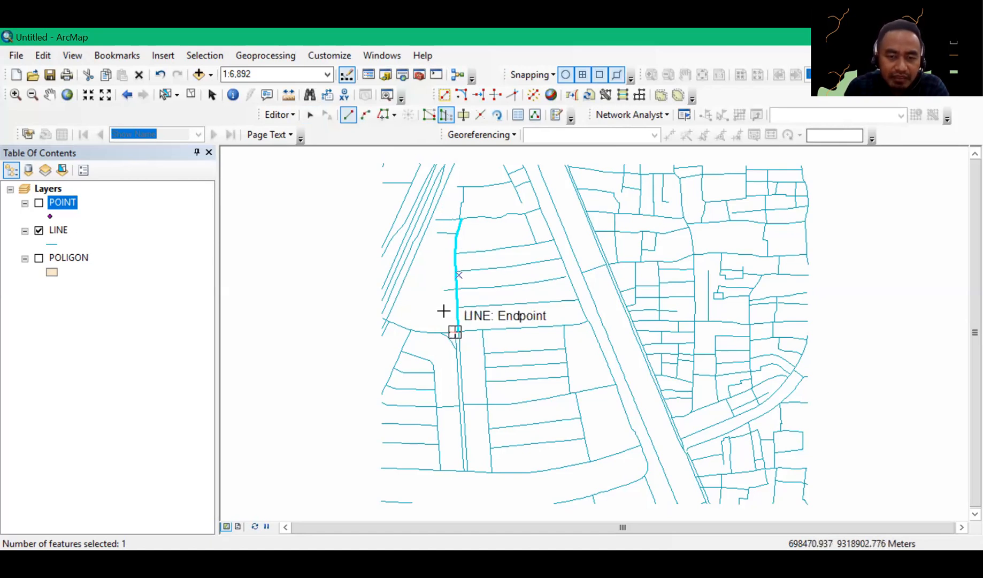
{"action": "left_click", "coordinate": [444, 311]}
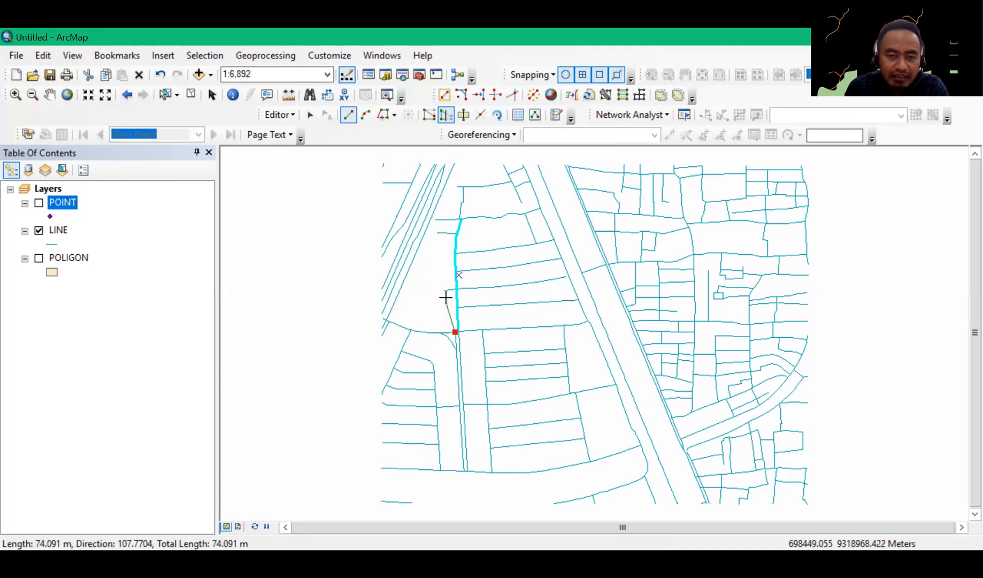
{"action": "left_click", "coordinate": [447, 299]}
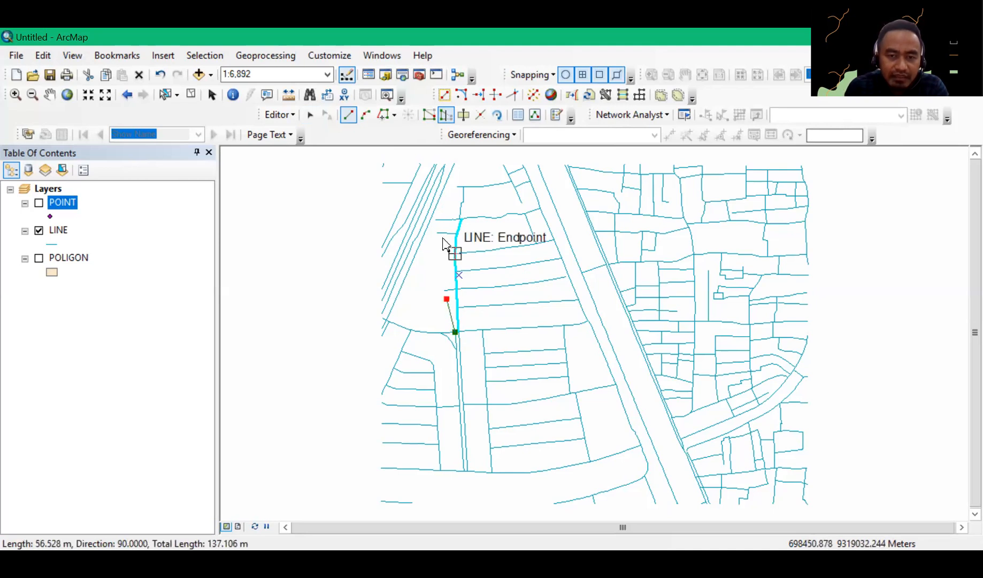
{"action": "left_click", "coordinate": [447, 233]}
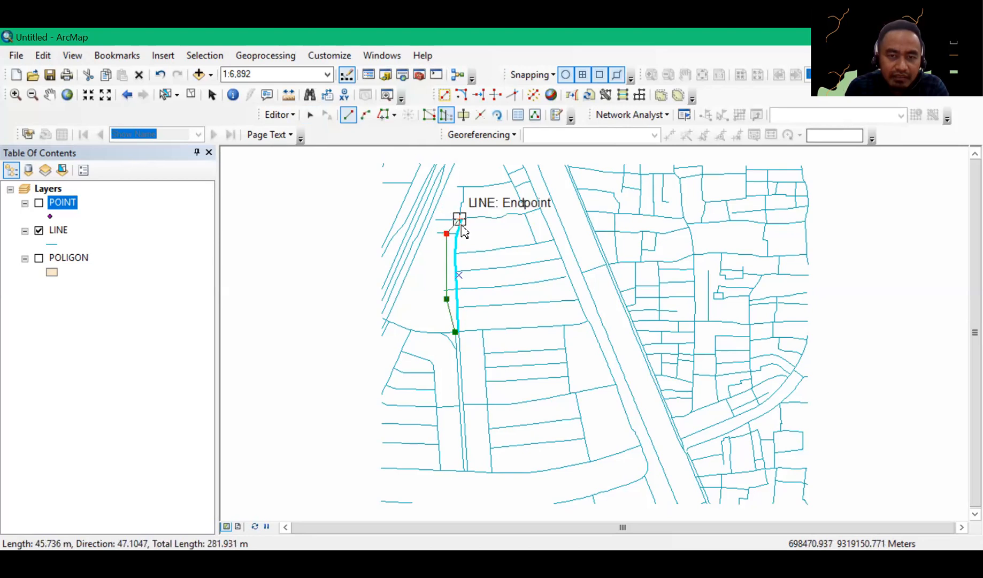
{"action": "double_click", "coordinate": [461, 220]}
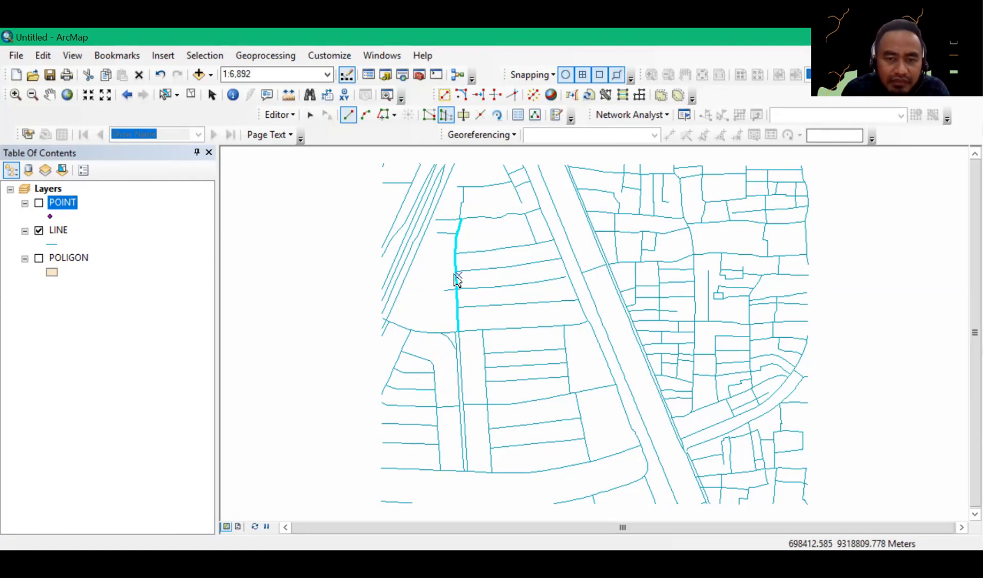
- Reshape the selected line's middle section into a pointed westward bend between two of its vertices, and undo the reshape
{"action": "left_click", "coordinate": [442, 276]}
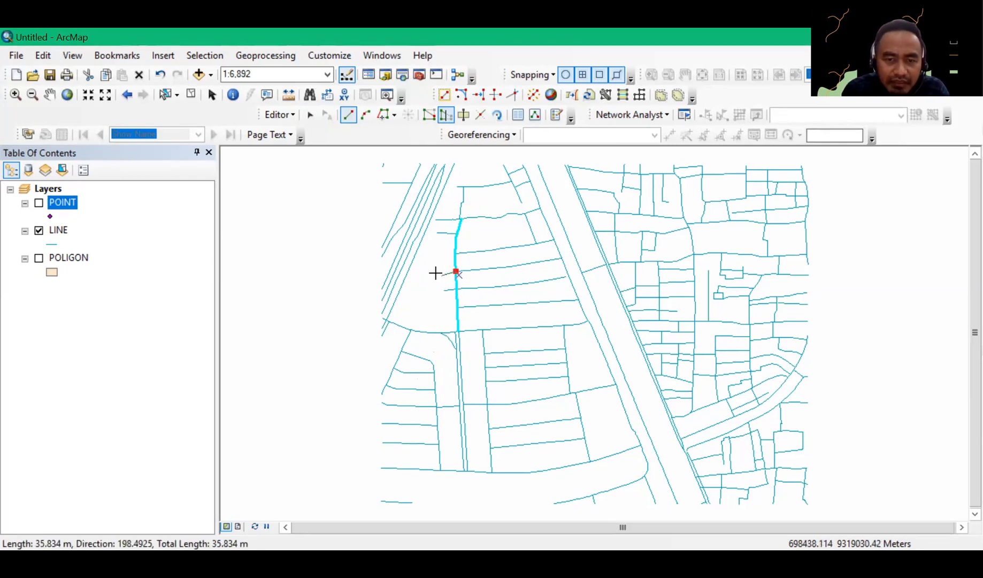
{"action": "left_click", "coordinate": [436, 273]}
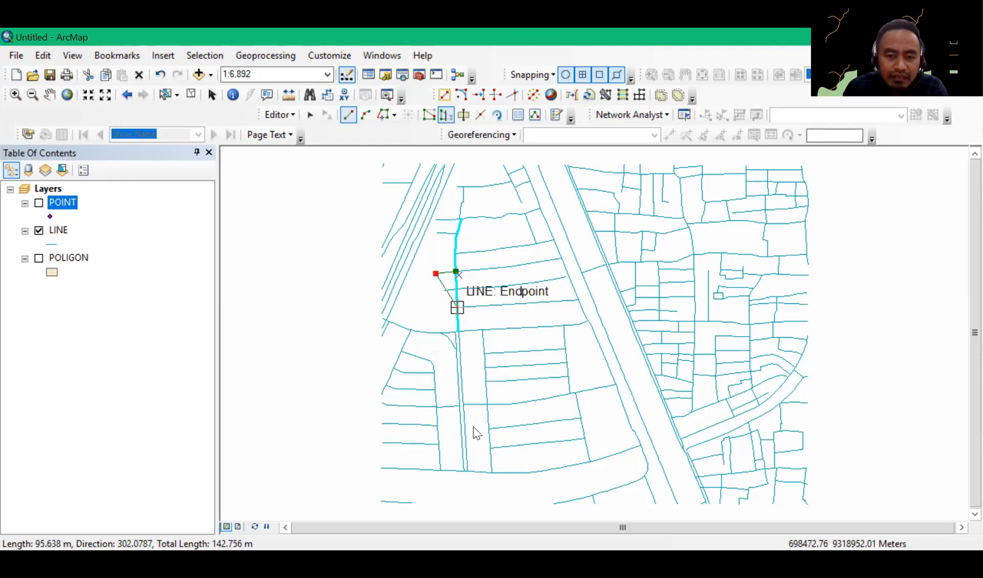
{"action": "left_click", "coordinate": [457, 307]}
{"action": "right_click", "coordinate": [457, 308]}
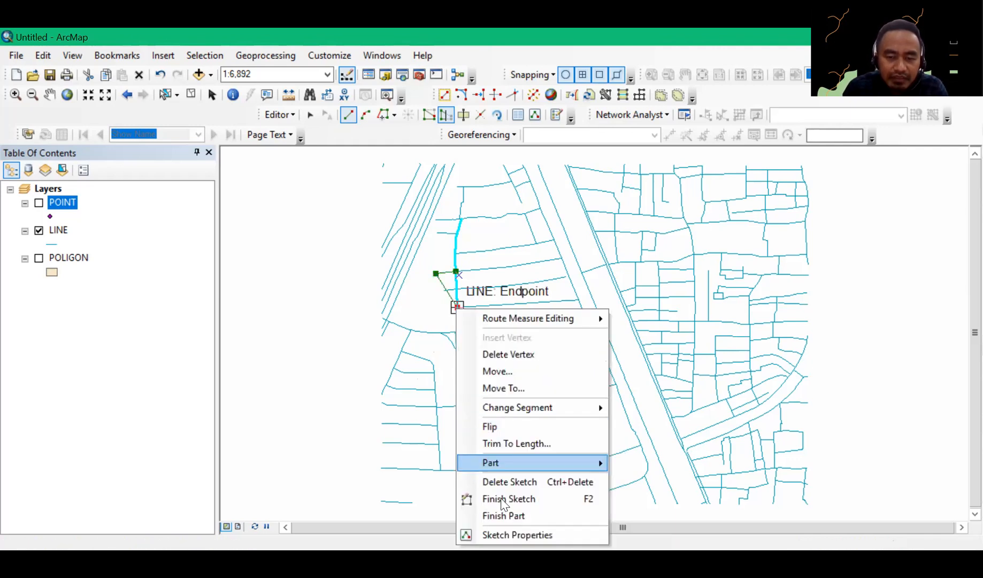
{"action": "left_click", "coordinate": [501, 499]}
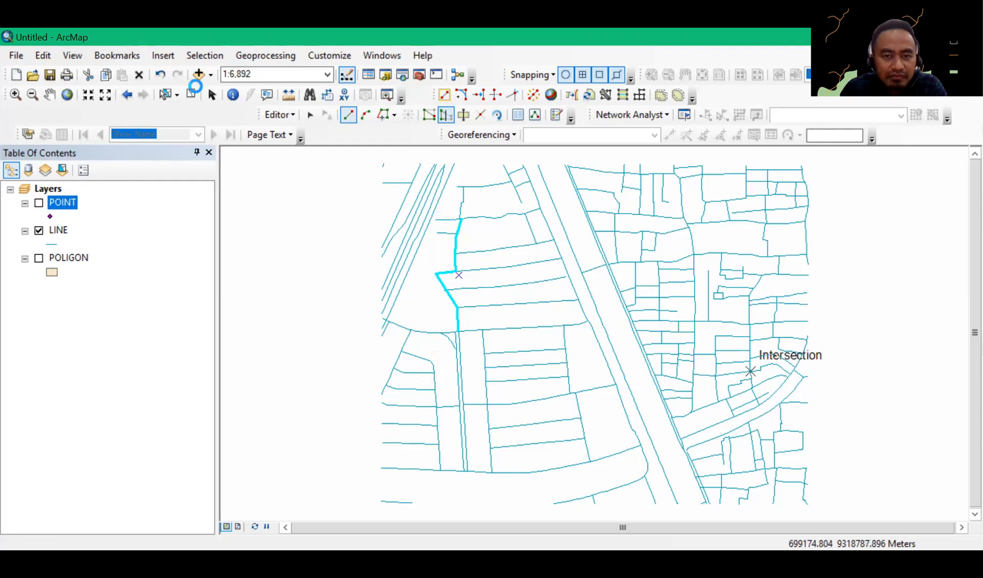
{"action": "left_click", "coordinate": [192, 94]}
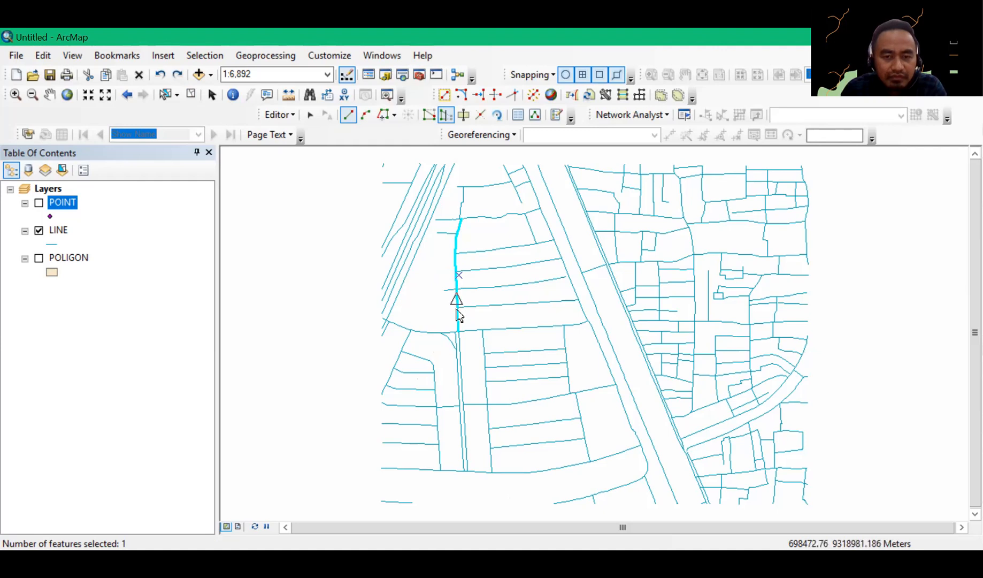
- Try to reshape the selected north-south line along a path bulging west, from the side-line junction near its south end to its north endpoint
{"action": "left_click", "coordinate": [457, 308]}
{"action": "left_click", "coordinate": [435, 286]}
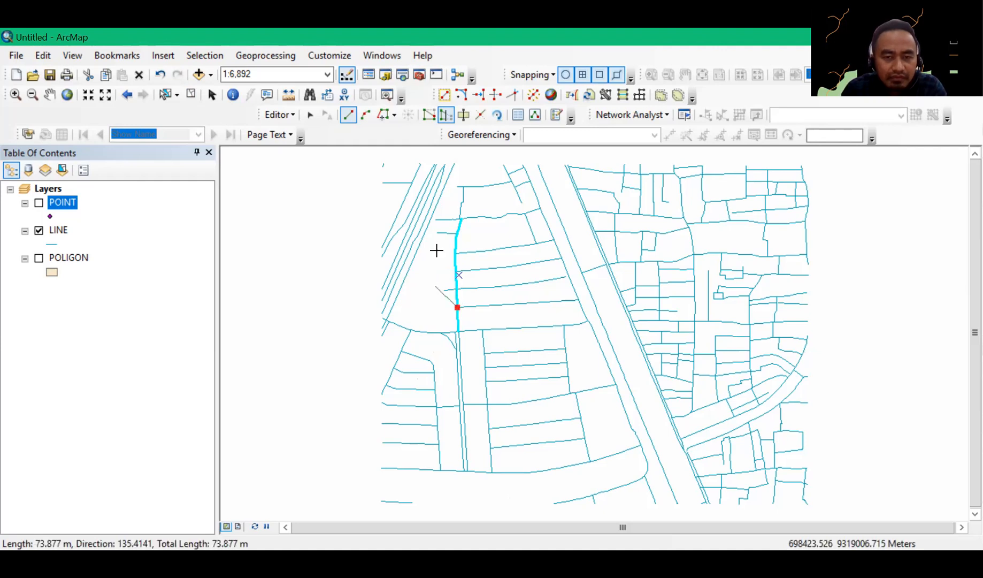
{"action": "left_click", "coordinate": [441, 249]}
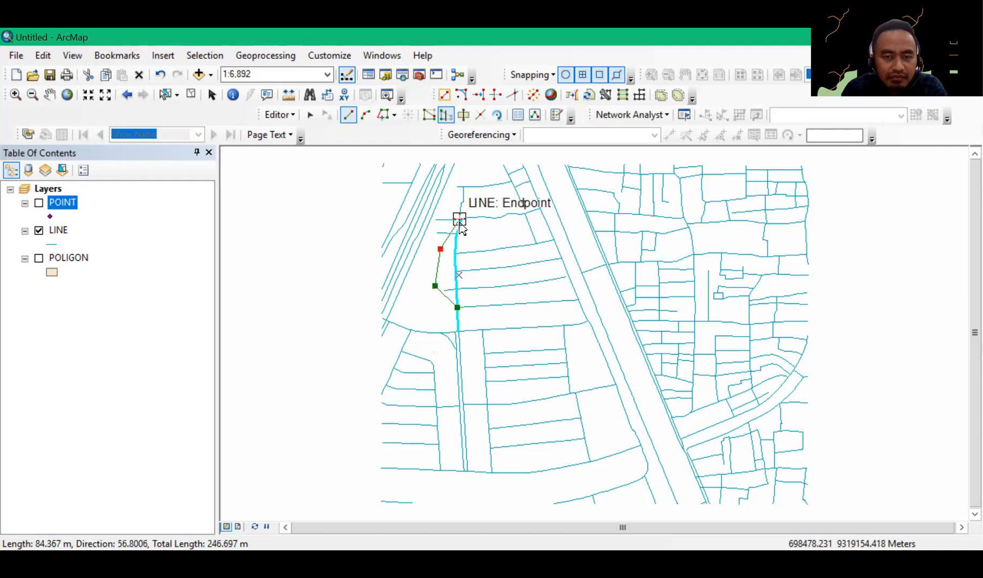
{"action": "left_click", "coordinate": [460, 222]}
{"action": "right_click", "coordinate": [459, 221]}
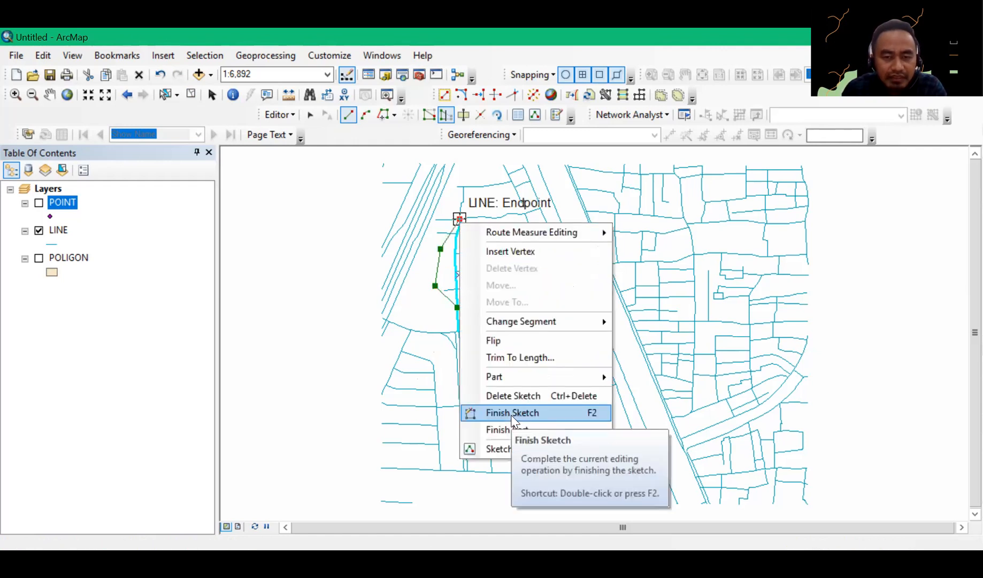
{"action": "key", "text": "F2"}
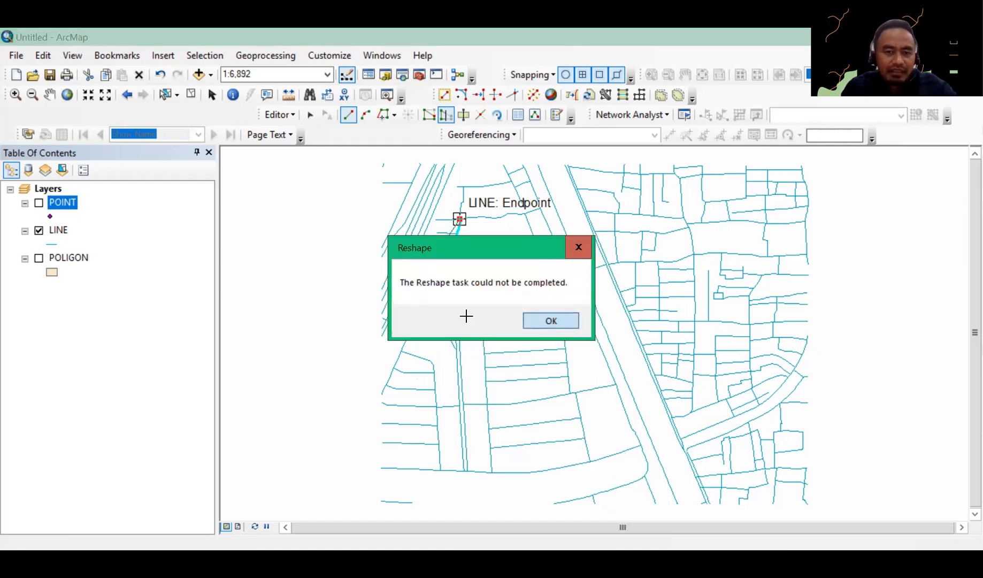
{"action": "key", "text": "Return"}
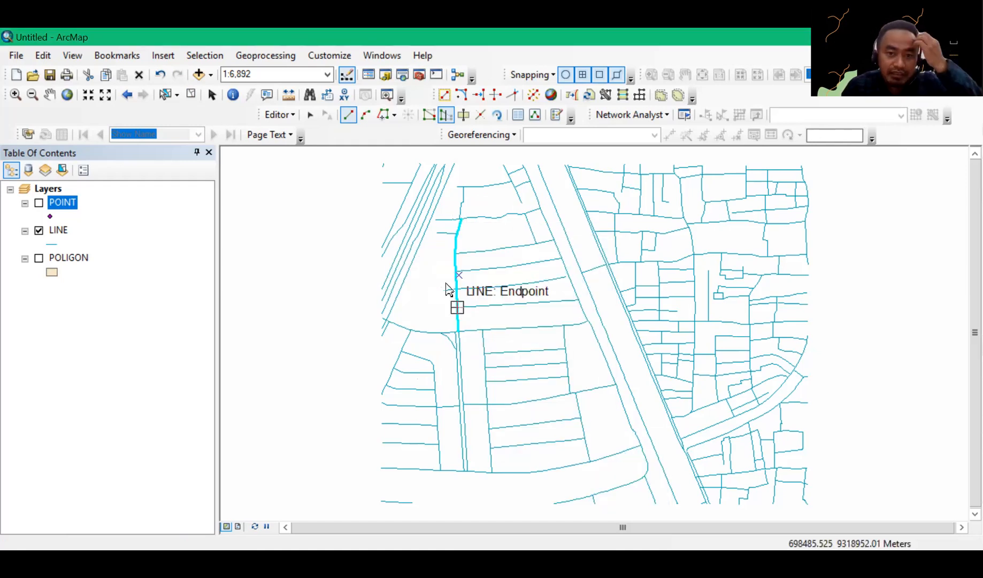
- Try to reshape the selected line's middle section through a single point west of it, ending at the vertex farther north
{"action": "left_click", "coordinate": [444, 281]}
{"action": "left_click", "coordinate": [455, 261]}
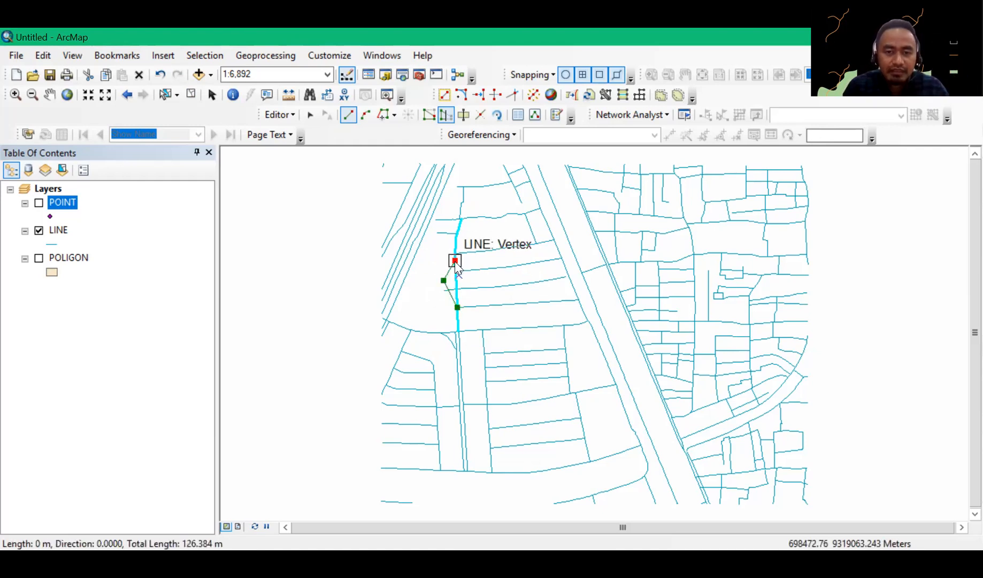
{"action": "right_click", "coordinate": [455, 264]}
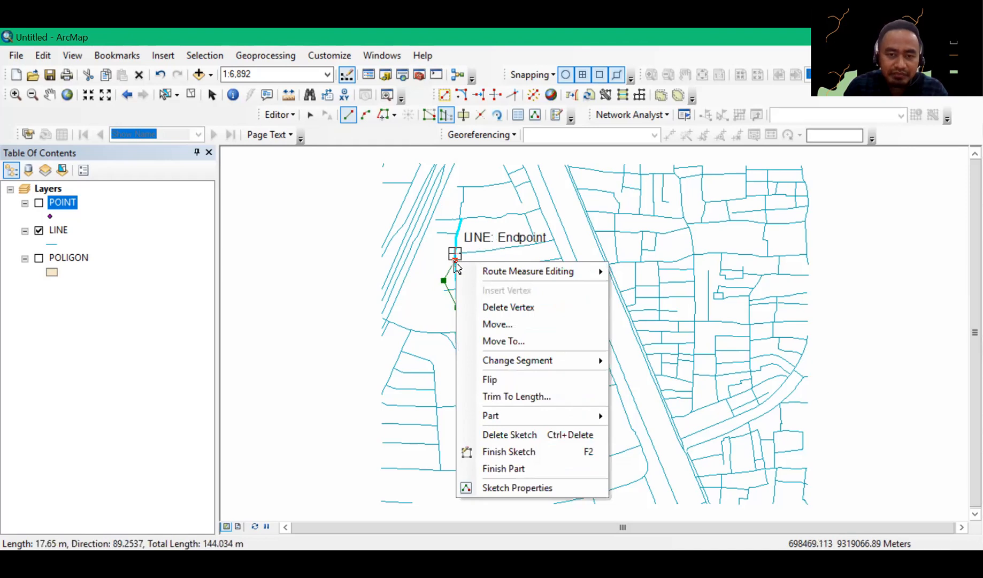
{"action": "key", "text": "F2"}
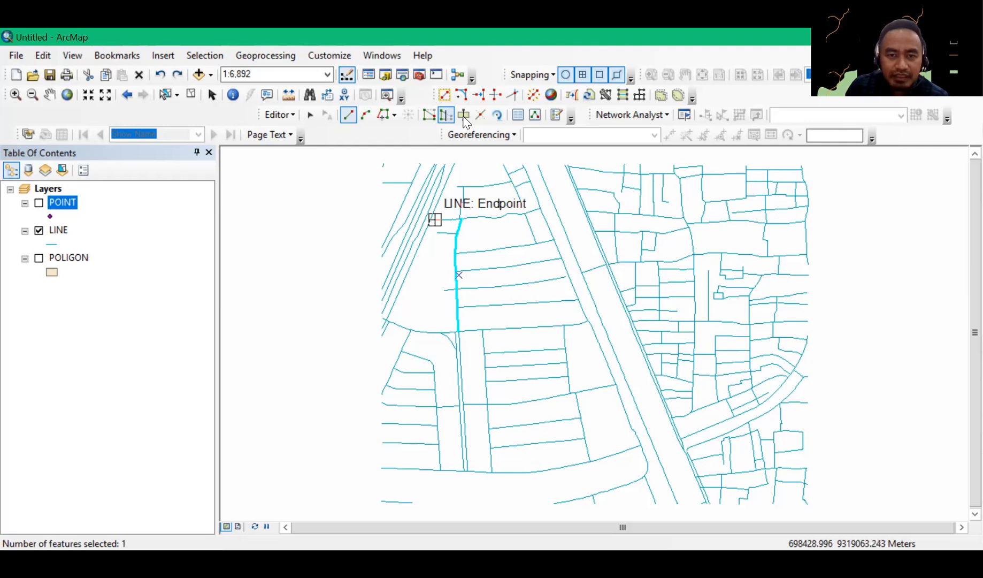
- Try Cut Polygons on the selected line, and split the line just above its south endpoint with the Split tool
{"action": "left_click", "coordinate": [463, 114]}
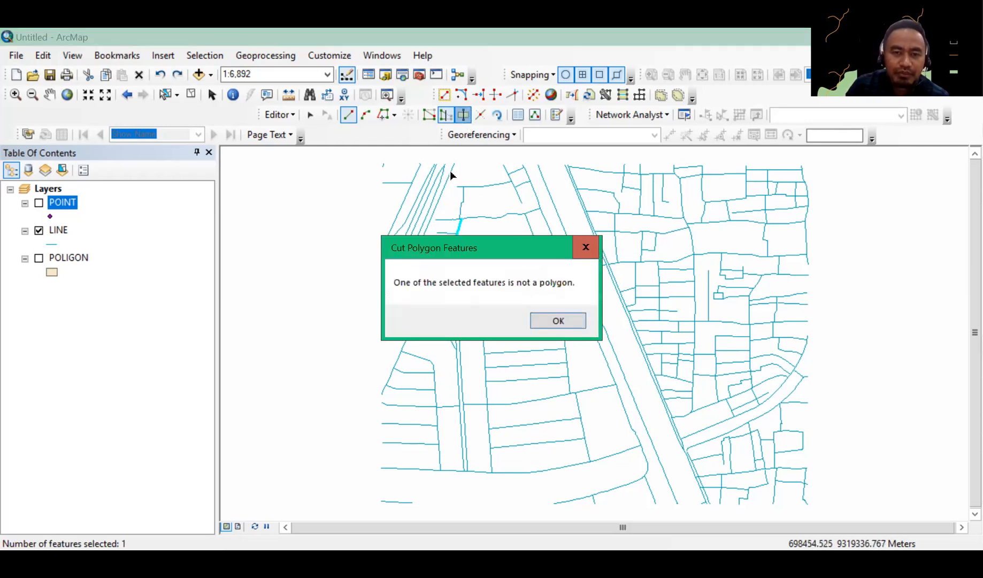
{"action": "key", "text": "Return"}
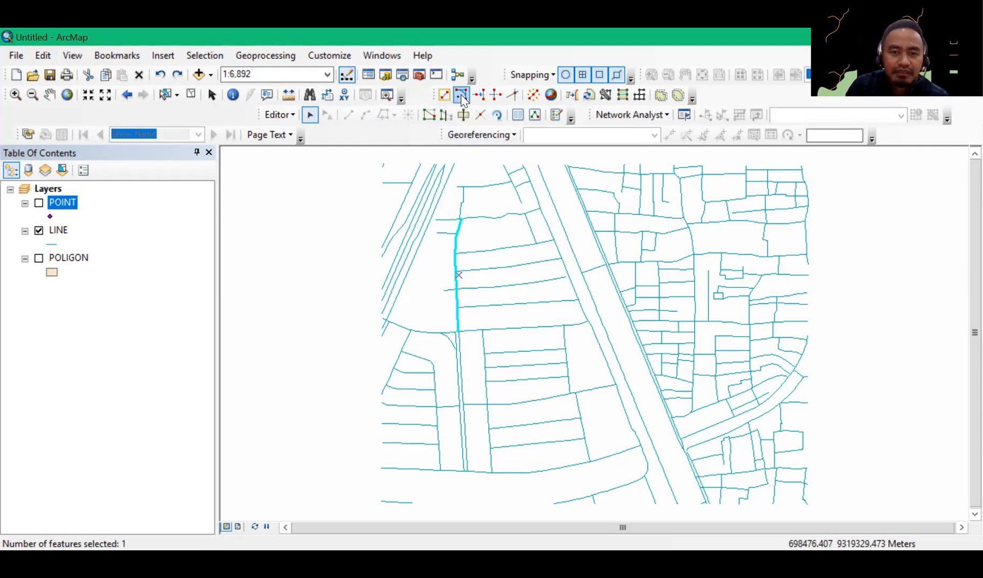
{"action": "left_click", "coordinate": [480, 114]}
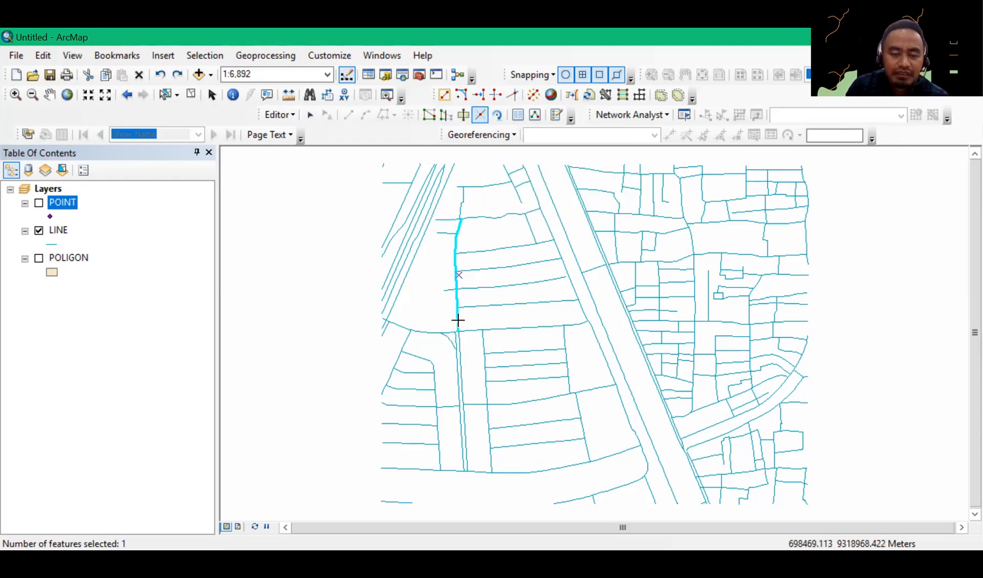
{"action": "left_click", "coordinate": [459, 304]}
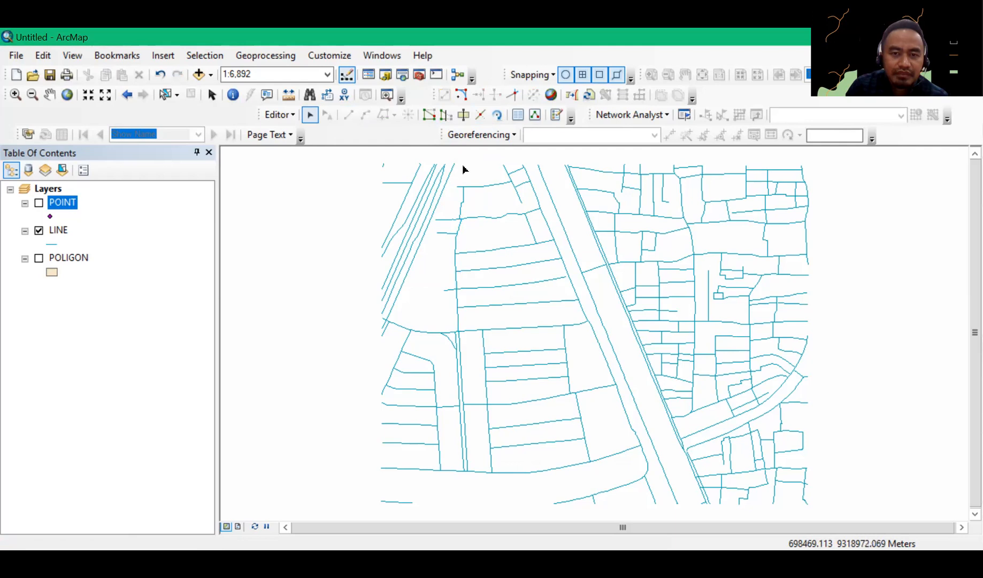
- Select the longer northern piece and split it at the junction with the northernmost side line running east from it
{"action": "left_click", "coordinate": [211, 95]}
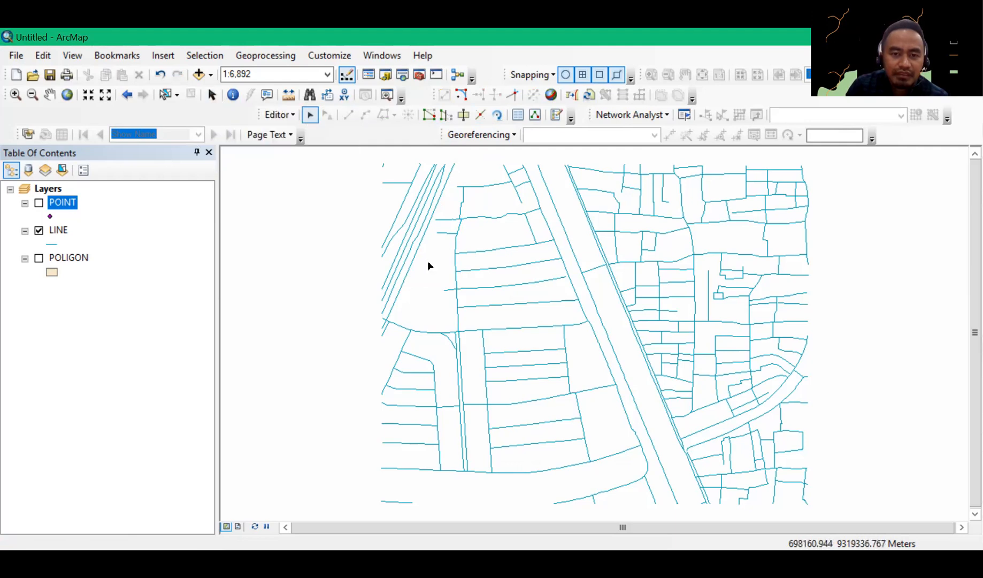
{"action": "left_click", "coordinate": [457, 264]}
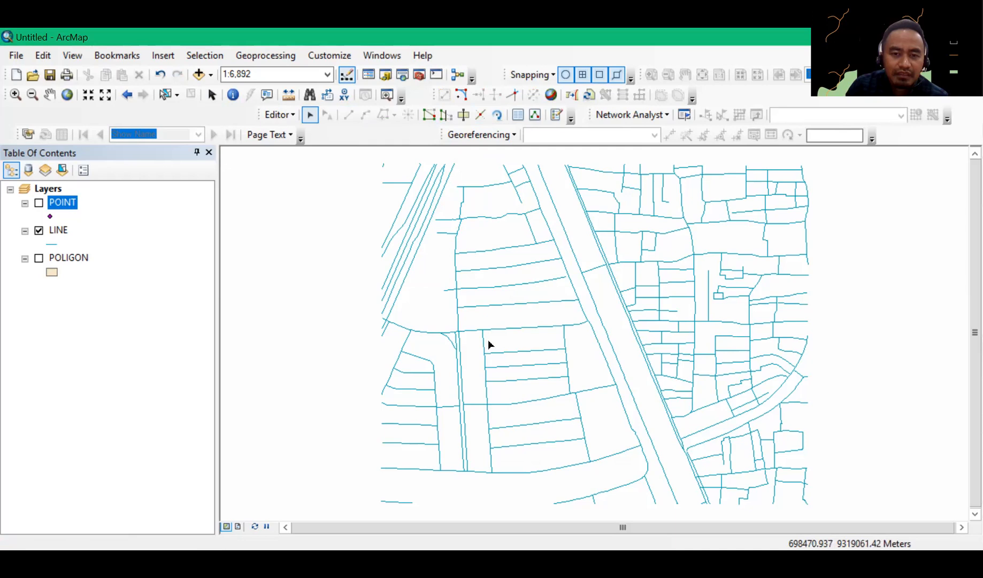
{"action": "left_click", "coordinate": [482, 115]}
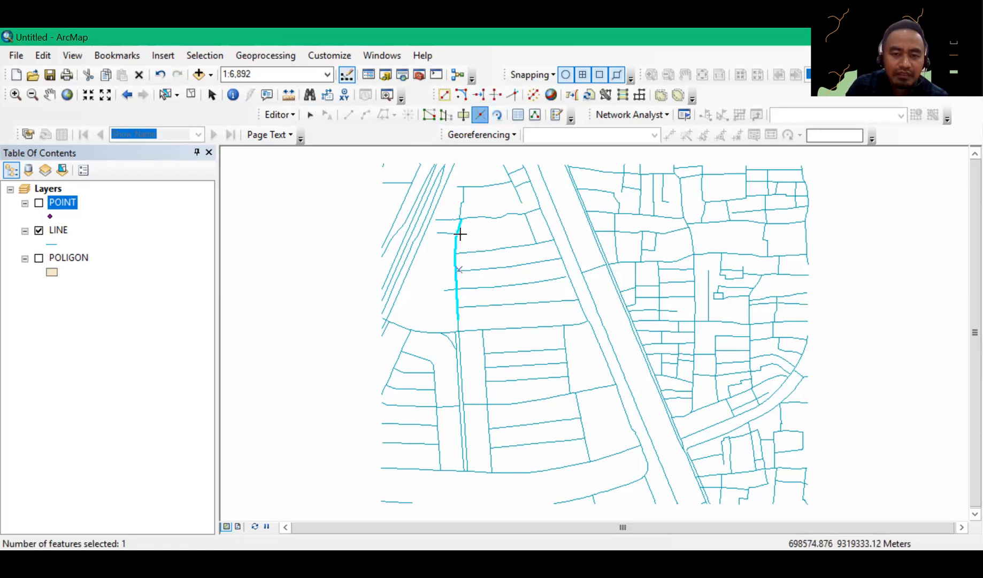
{"action": "left_click", "coordinate": [455, 254]}
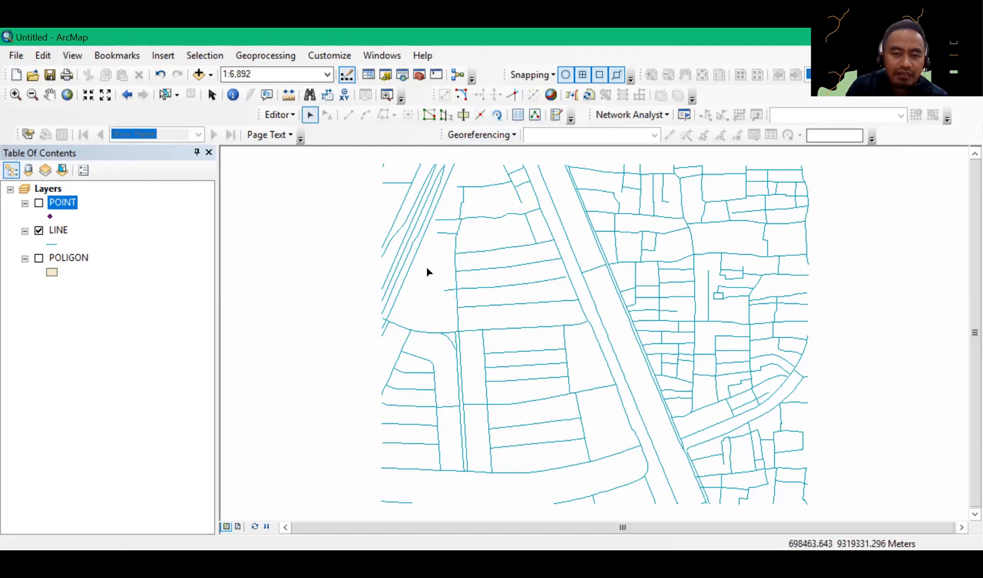
- Check the split by selecting the middle and northern pieces in turn, leaving the middle piece selected
{"action": "left_click", "coordinate": [457, 292]}
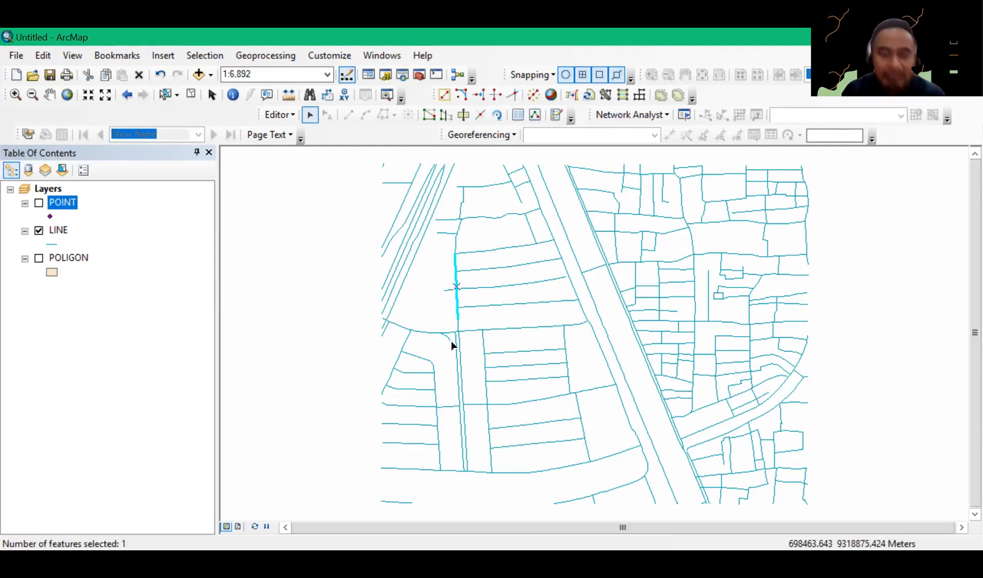
{"action": "left_click", "coordinate": [458, 241]}
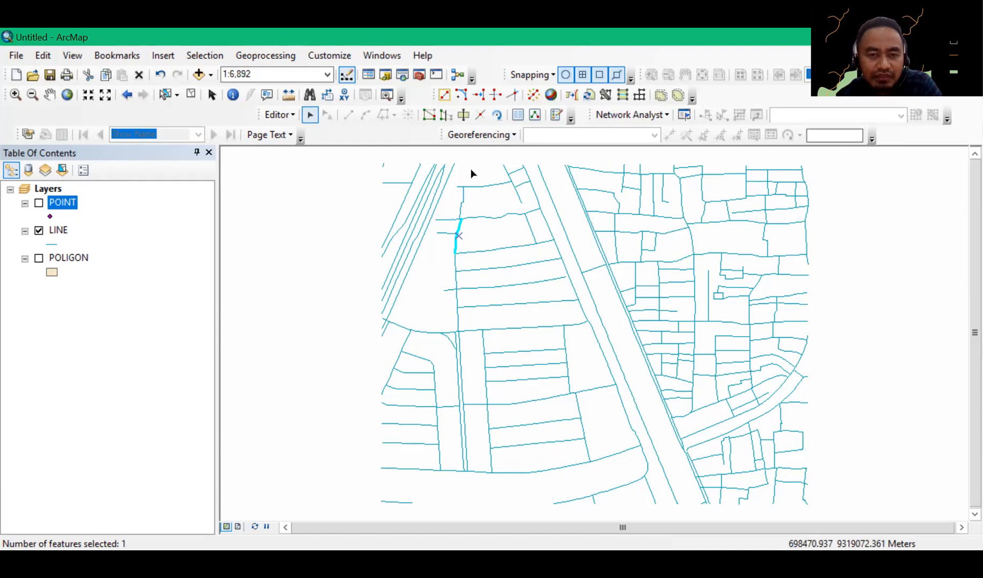
{"action": "left_click", "coordinate": [454, 264]}
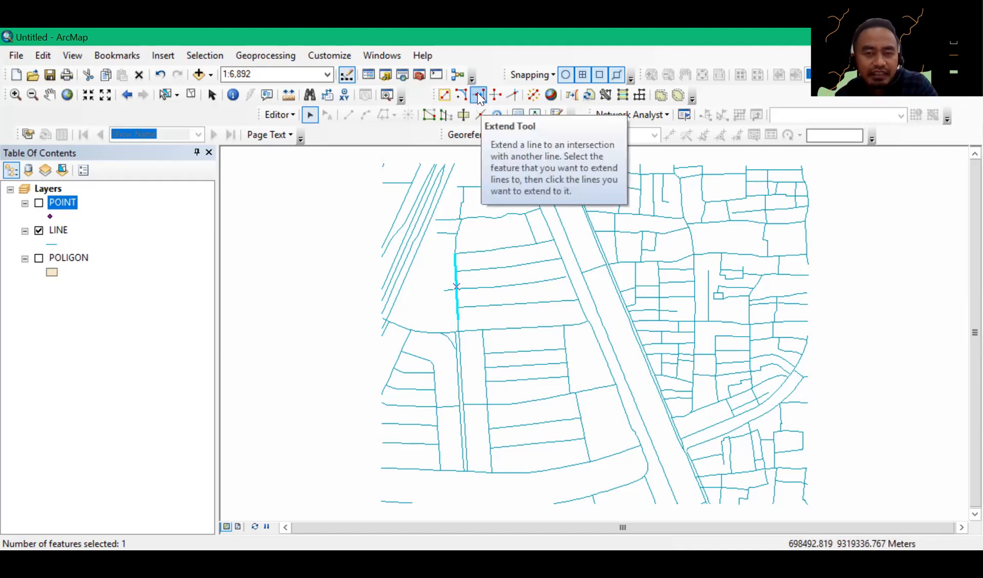
{"action": "left_click", "coordinate": [497, 96]}
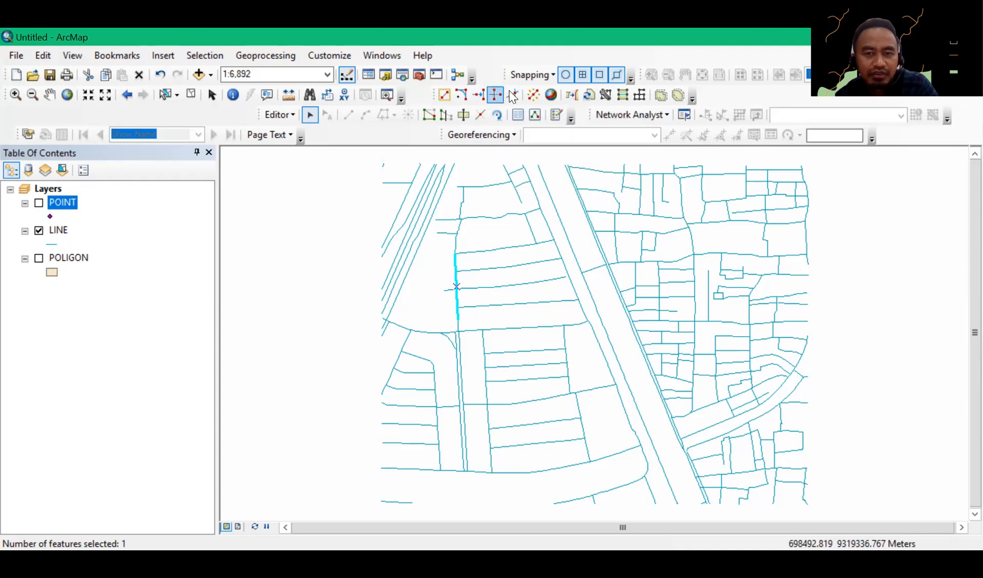
{"action": "left_click", "coordinate": [513, 95]}
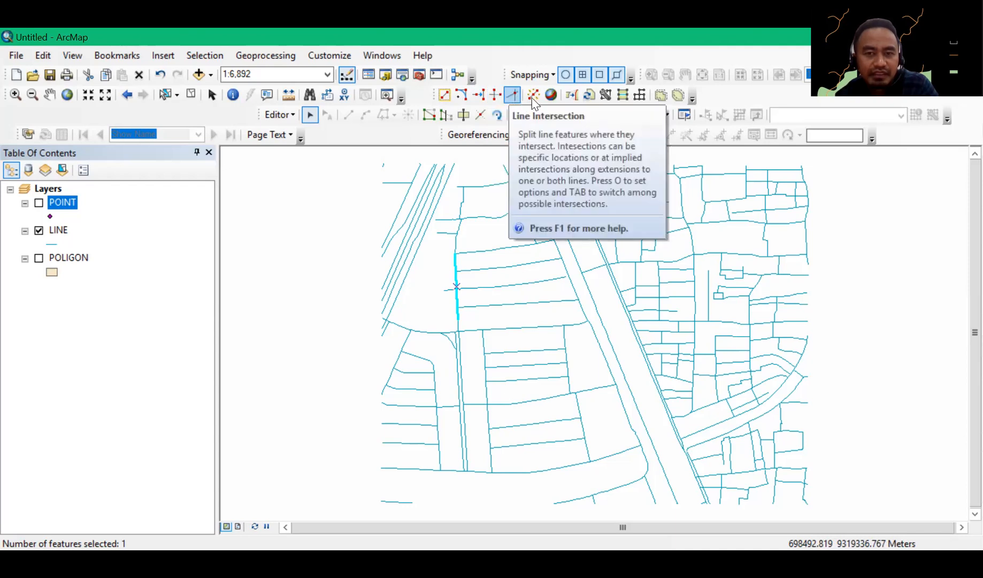
{"action": "left_click", "coordinate": [534, 96]}
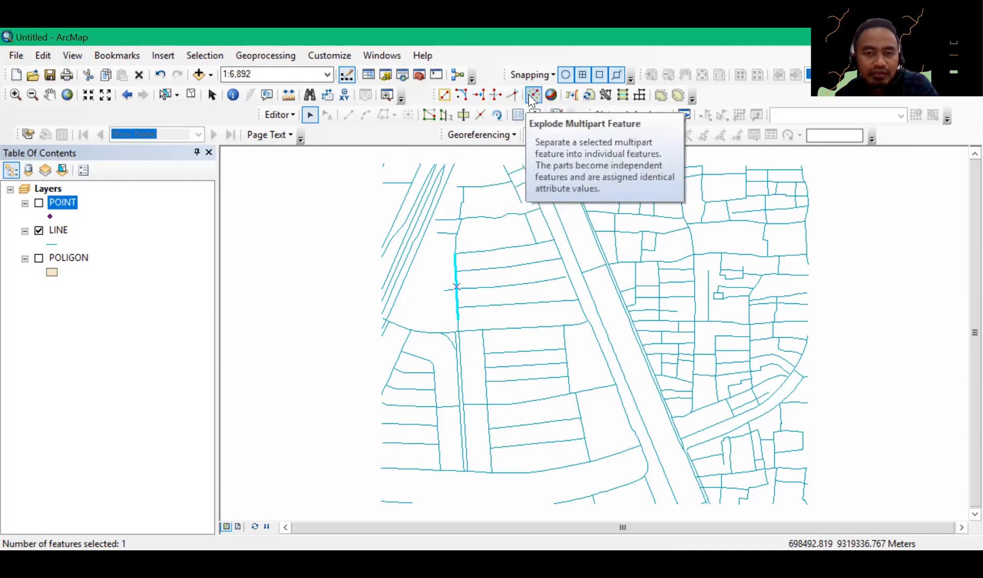
- Select the three split pieces plus the adjoining line to the north, and try Explode Multipart Feature on them
{"action": "left_click", "coordinate": [457, 330]}
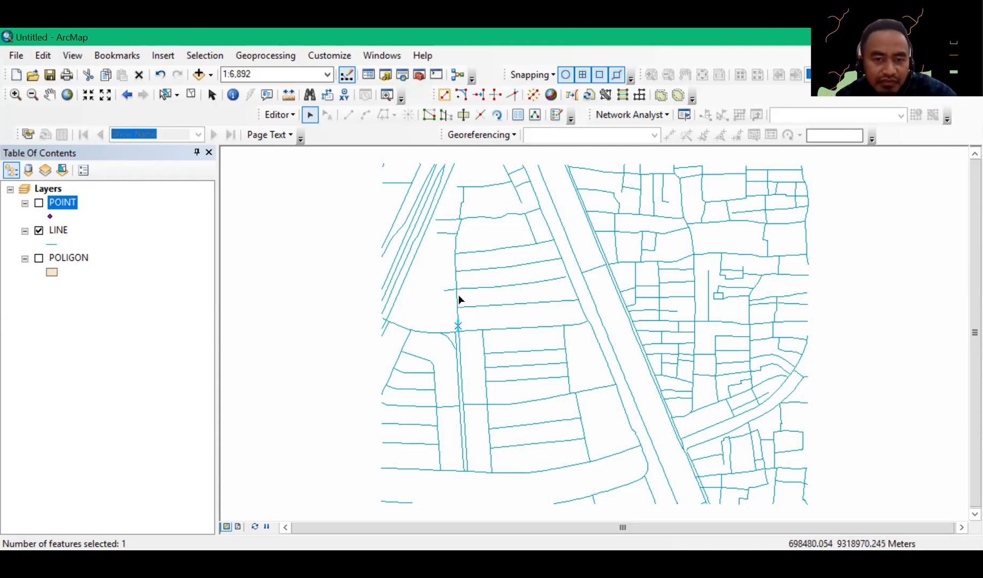
{"action": "left_click", "coordinate": [459, 231], "text": "shift"}
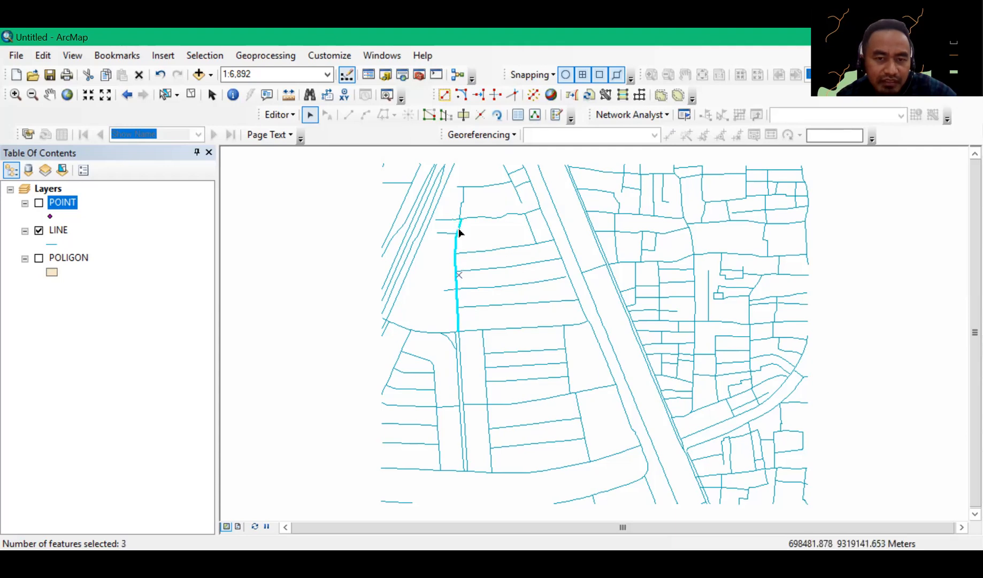
{"action": "left_click", "coordinate": [463, 193], "text": "shift"}
{"action": "left_click", "coordinate": [534, 96]}
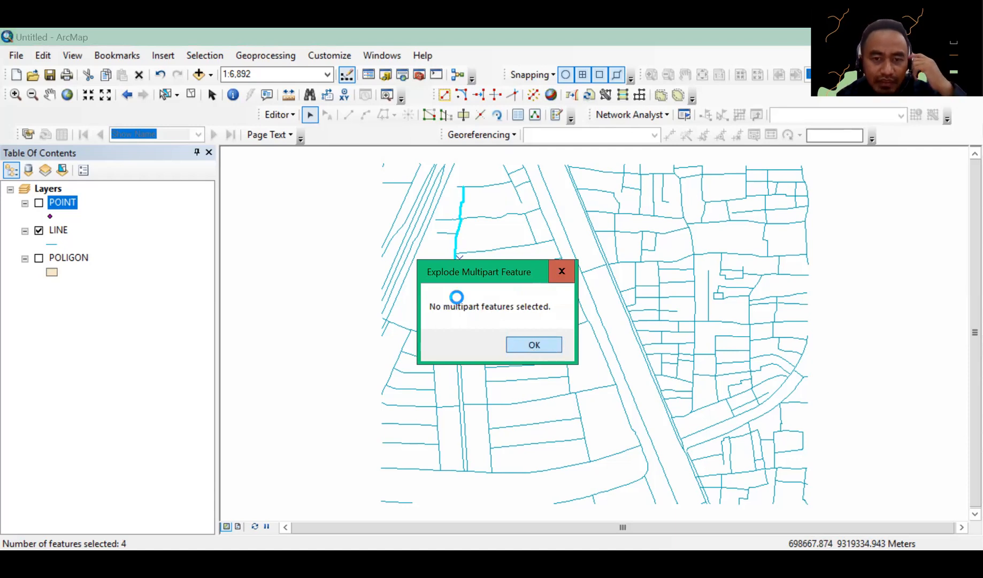
{"action": "key", "text": "Return"}
- Select only the middle piece of the split line and try Explode Multipart Feature on it
{"action": "left_click", "coordinate": [457, 337]}
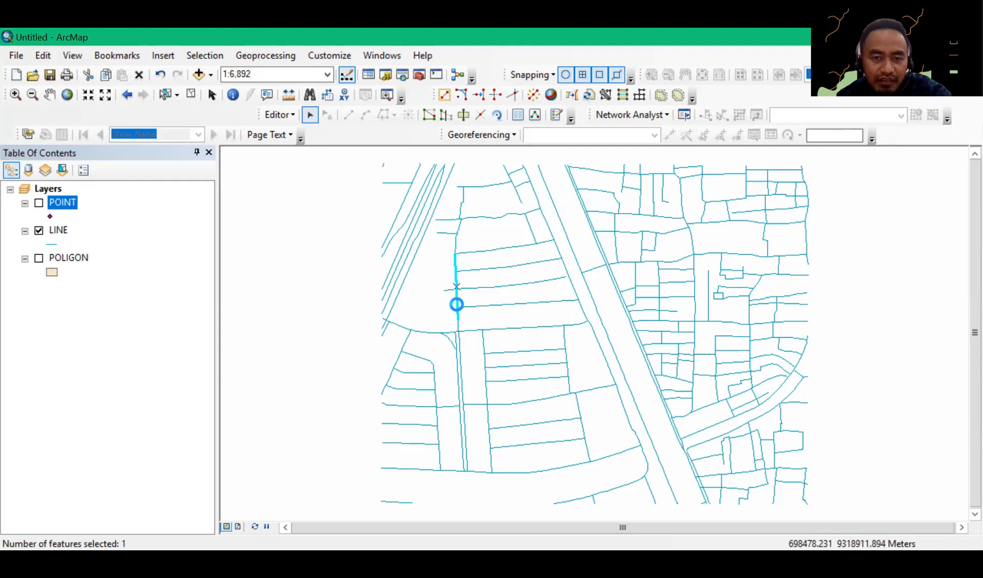
{"action": "left_click", "coordinate": [533, 98]}
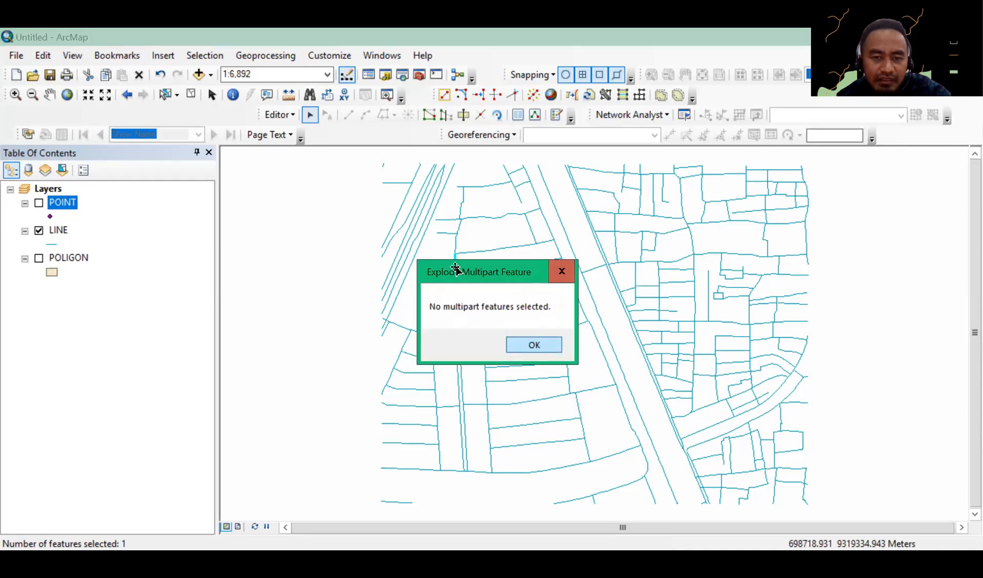
{"action": "key", "text": "Return"}
{"action": "left_click", "coordinate": [464, 310]}
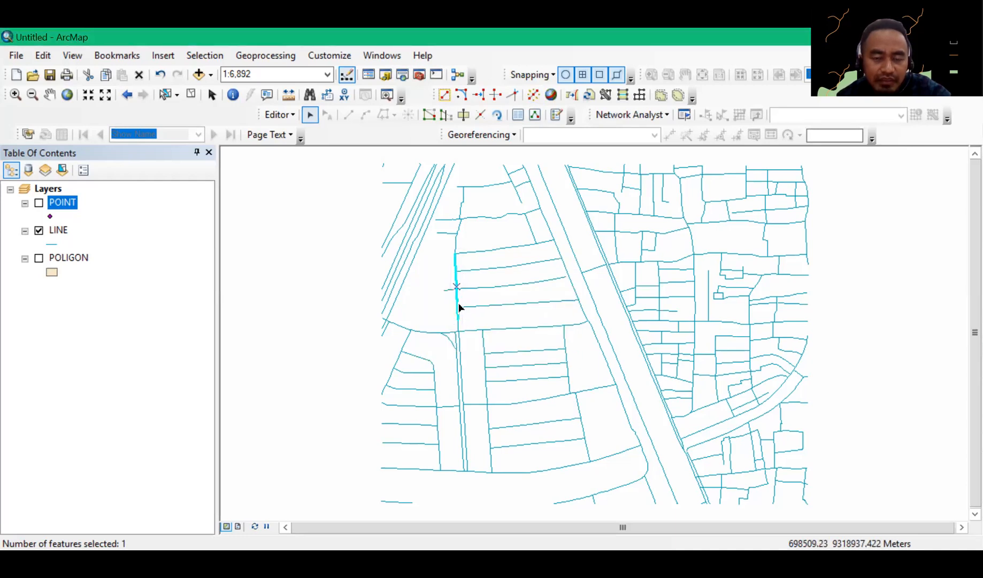
{"action": "left_click", "coordinate": [456, 302]}
{"action": "left_click", "coordinate": [456, 301]}
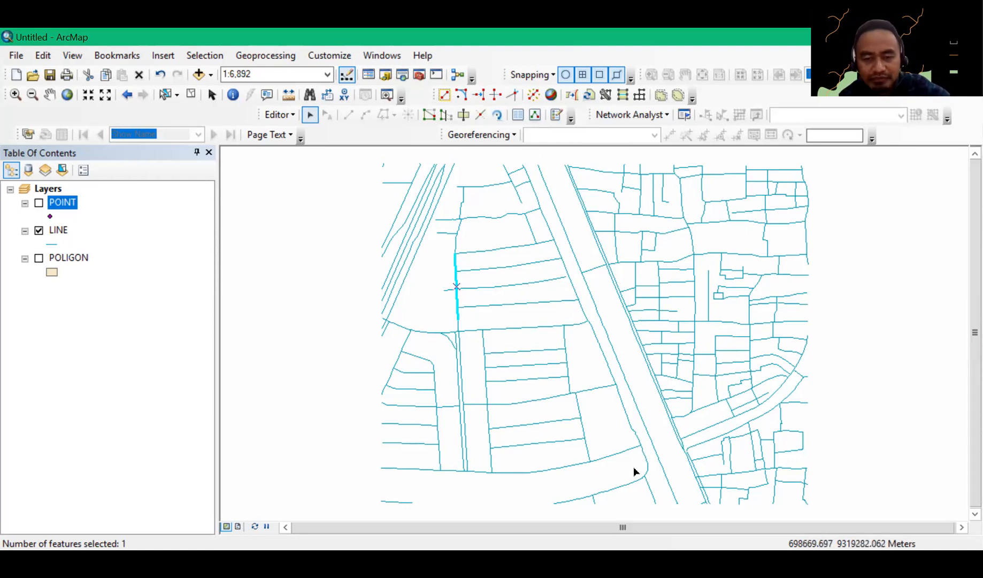
- Select the curved line west of the diagonal road and the long southern line in turn, leaving only the southern line selected
{"action": "left_click", "coordinate": [460, 94]}
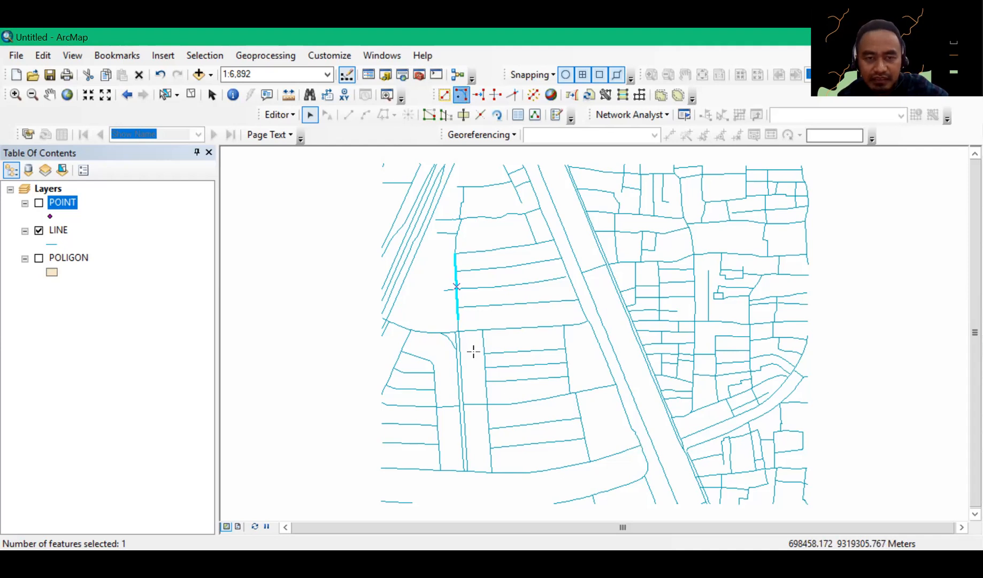
{"action": "left_click", "coordinate": [312, 117]}
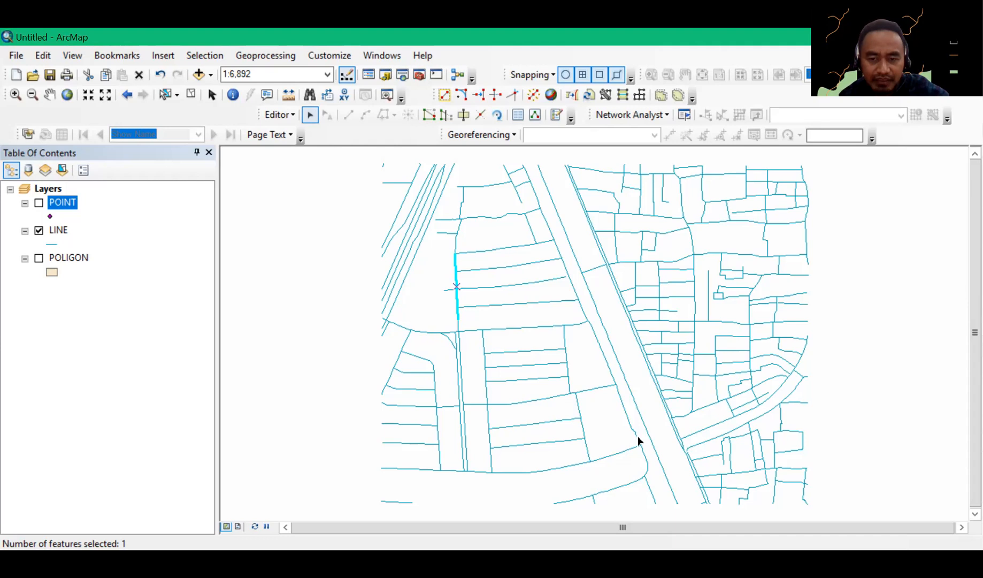
{"action": "left_click", "coordinate": [638, 442]}
{"action": "left_click", "coordinate": [647, 463]}
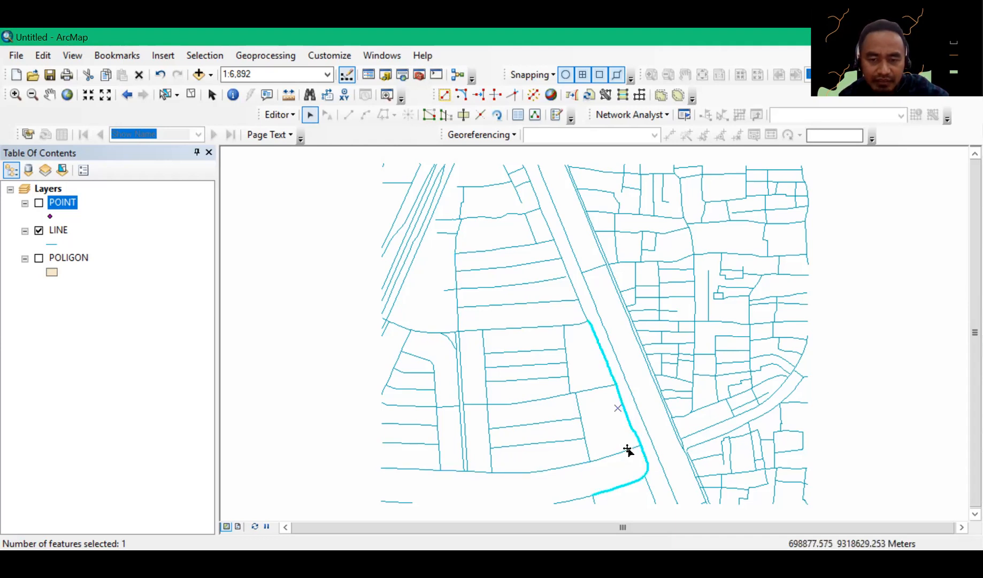
{"action": "left_click", "coordinate": [628, 449]}
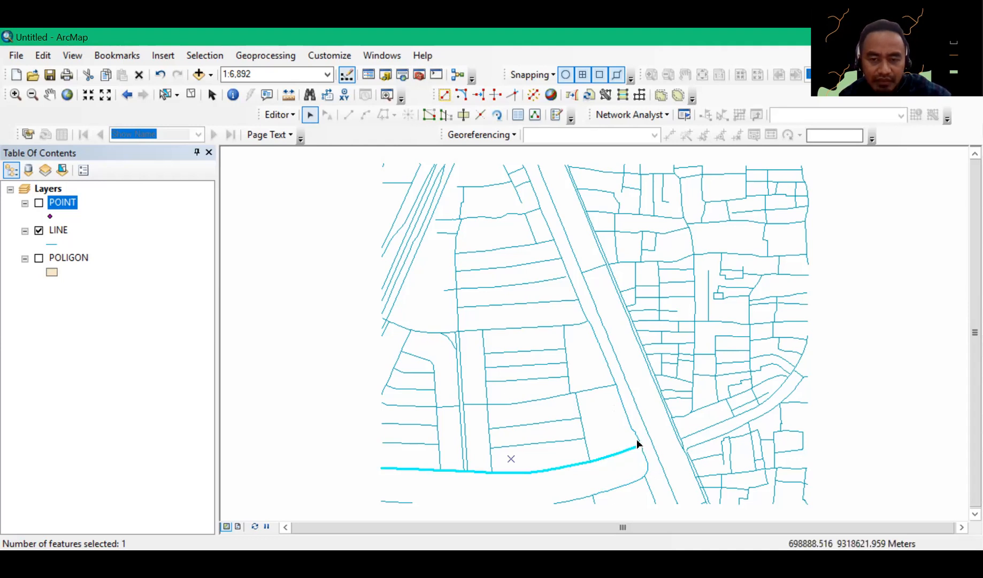
{"action": "left_click", "coordinate": [637, 438], "text": "shift"}
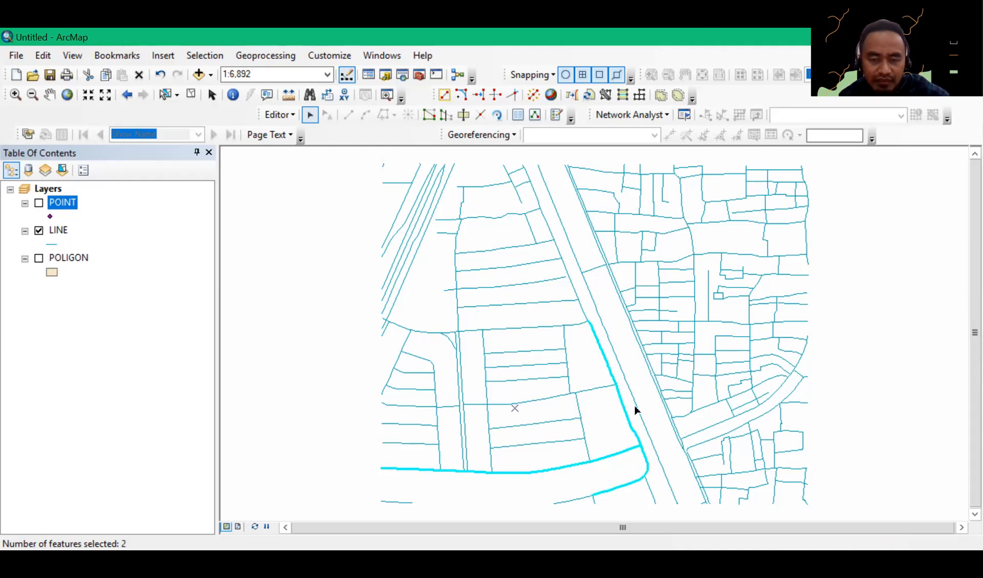
{"action": "left_click", "coordinate": [617, 450]}
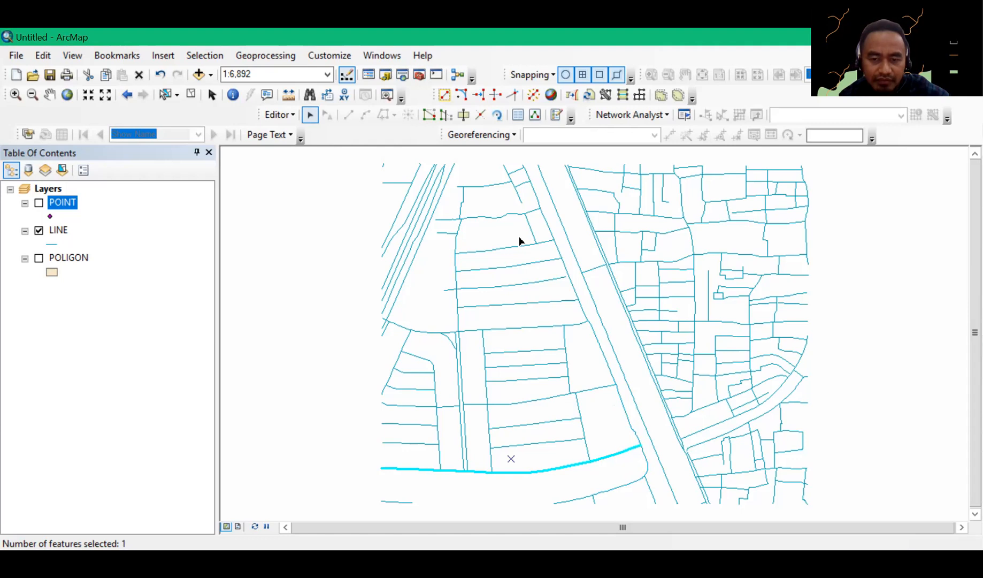
- Fillet the junction of the long southern line and the curved line west of the diagonal road, using the LINE template
{"action": "left_click", "coordinate": [466, 97]}
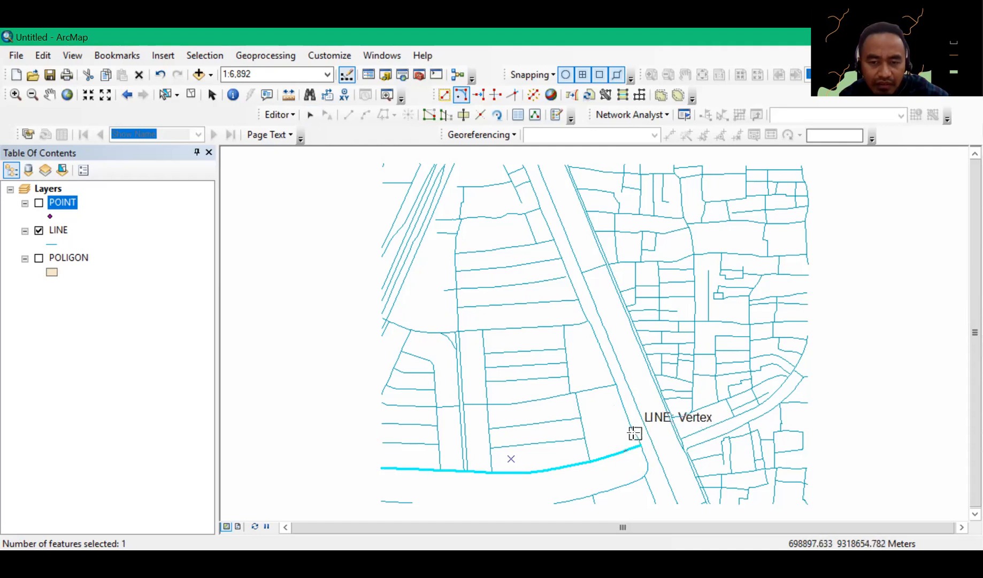
{"action": "left_click", "coordinate": [634, 433]}
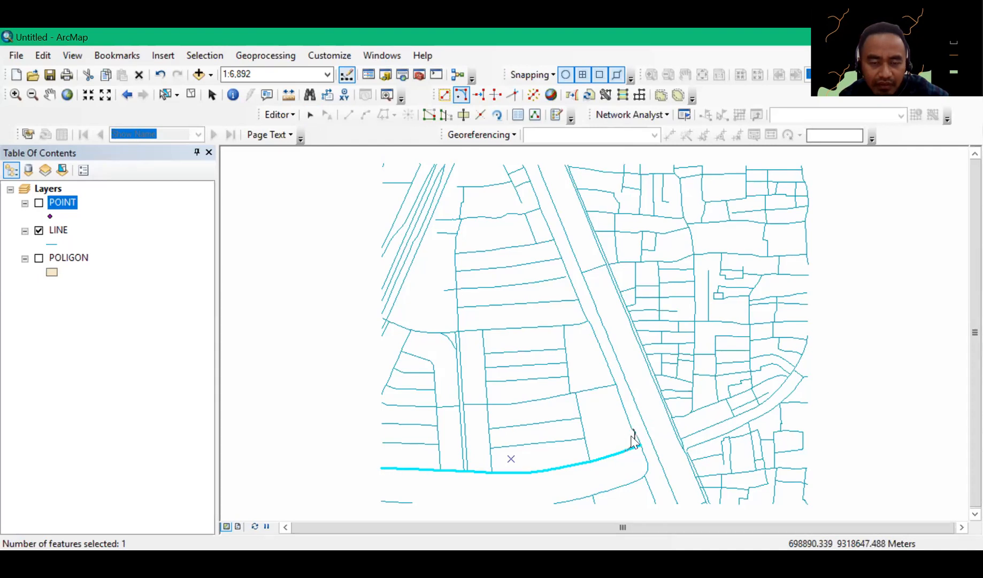
{"action": "left_click", "coordinate": [633, 438]}
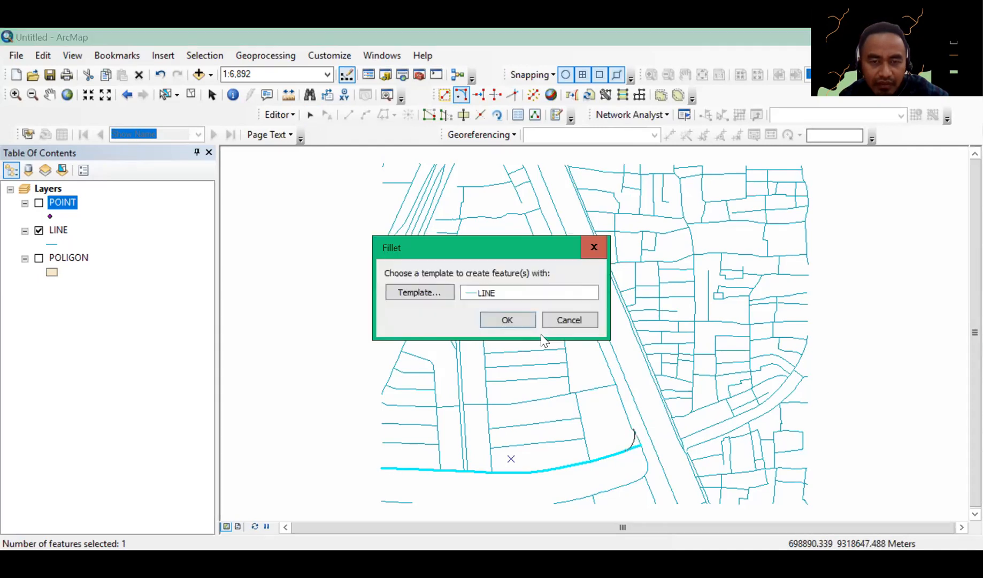
{"action": "left_click", "coordinate": [506, 320]}
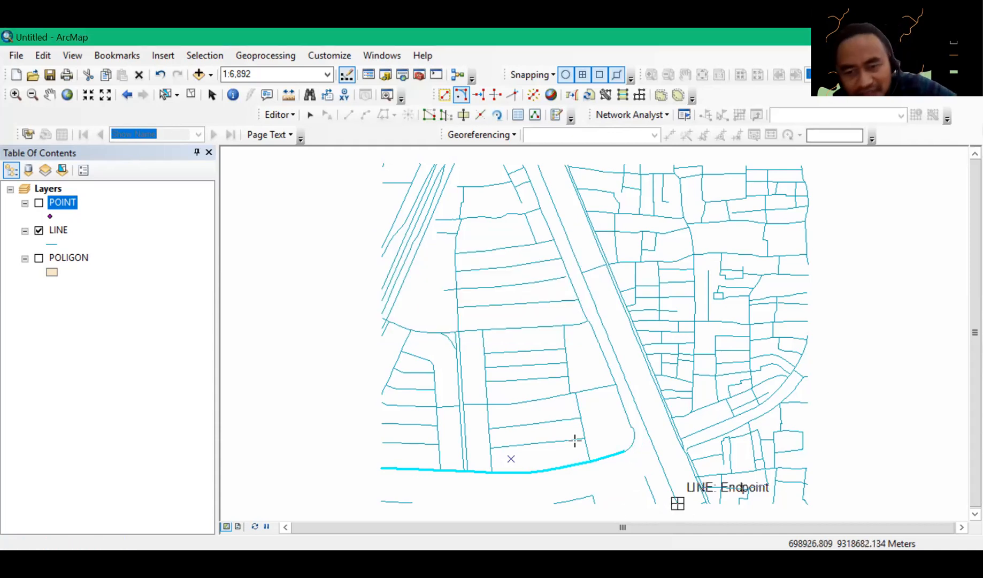
- Undo the fillet at the southern junction and discard the restarted fillet there
{"action": "left_click", "coordinate": [164, 75]}
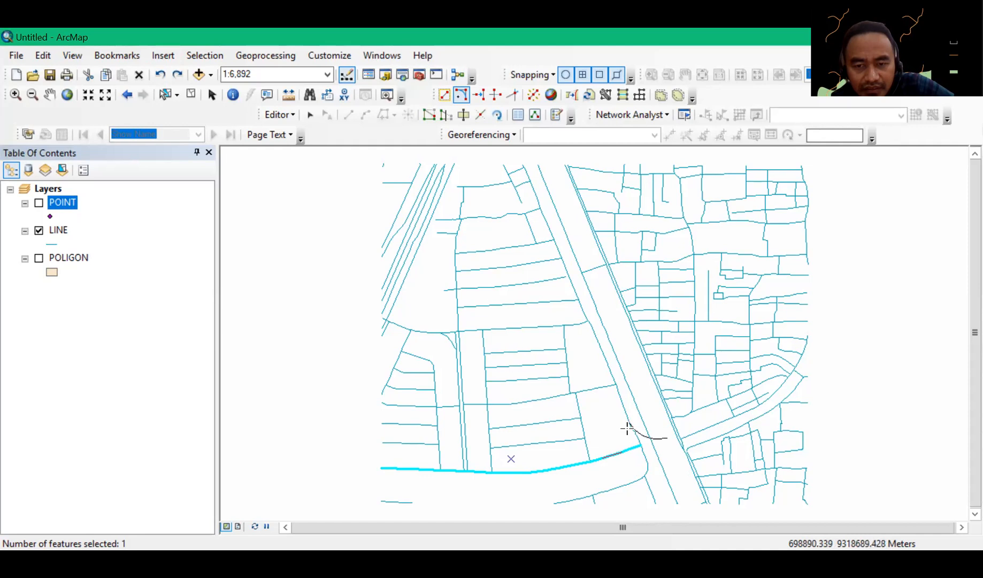
{"action": "left_click", "coordinate": [628, 428]}
{"action": "left_click", "coordinate": [160, 75]}
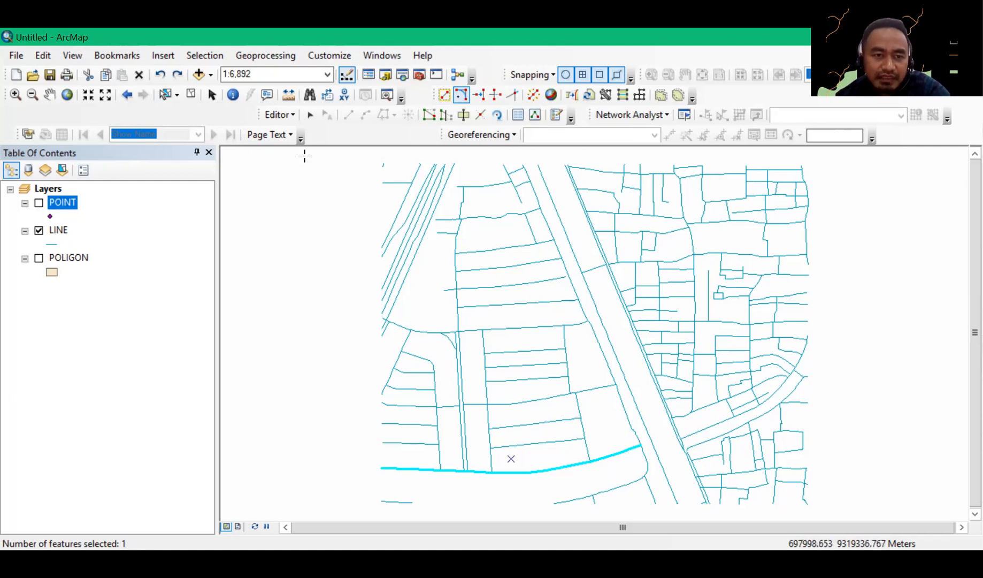
- Select the wavy east-west line in the north, try the Extend tool with it, then return to feature editing and clear the selection
{"action": "left_click", "coordinate": [310, 115]}
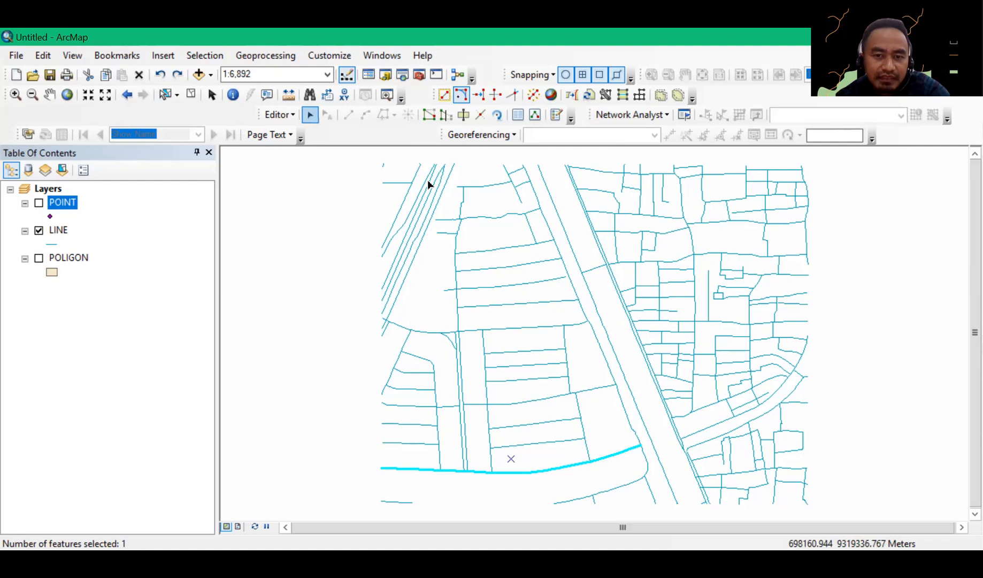
{"action": "left_click", "coordinate": [531, 215]}
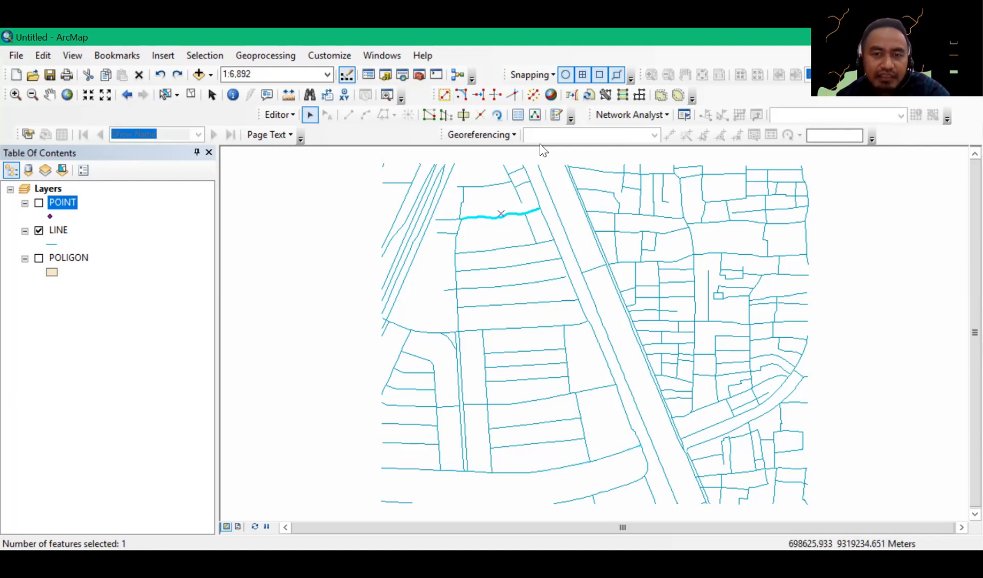
{"action": "left_click", "coordinate": [481, 98]}
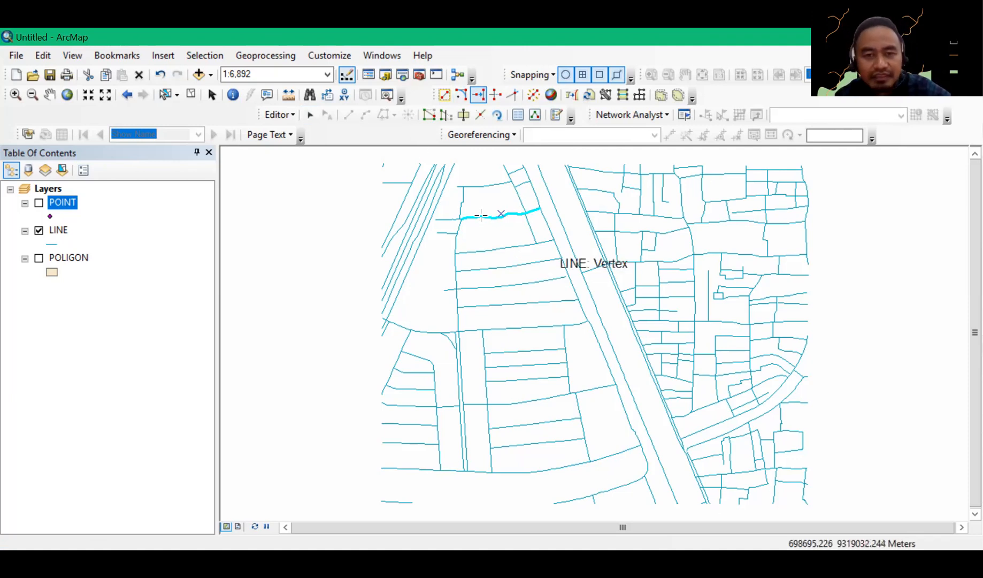
{"action": "left_click", "coordinate": [160, 74]}
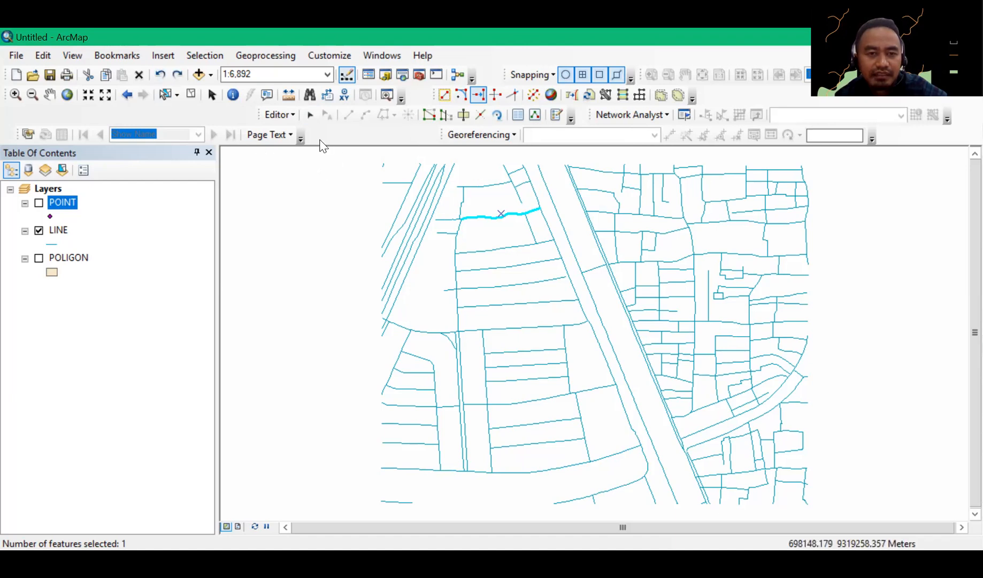
{"action": "left_click", "coordinate": [310, 115]}
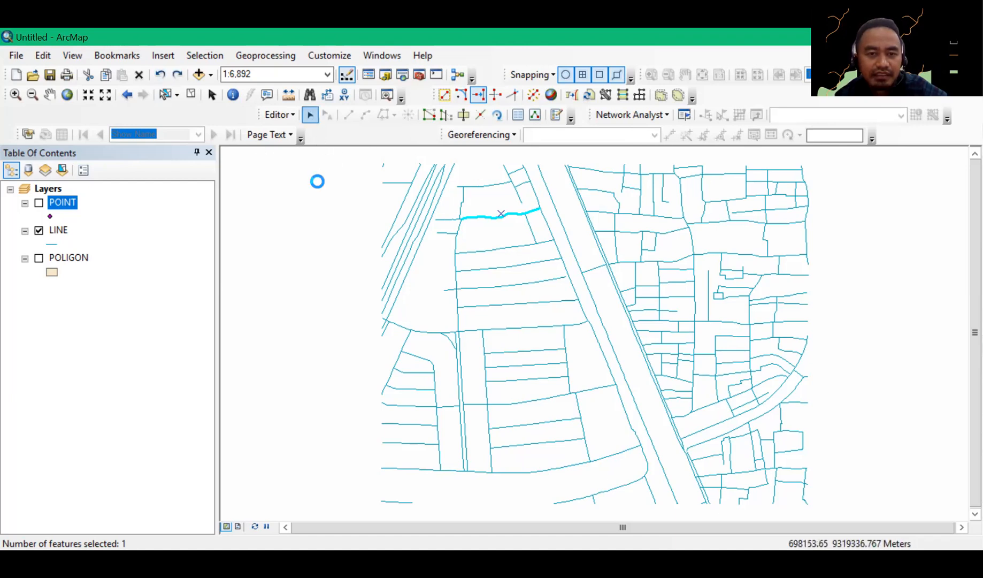
{"action": "left_click", "coordinate": [471, 219]}
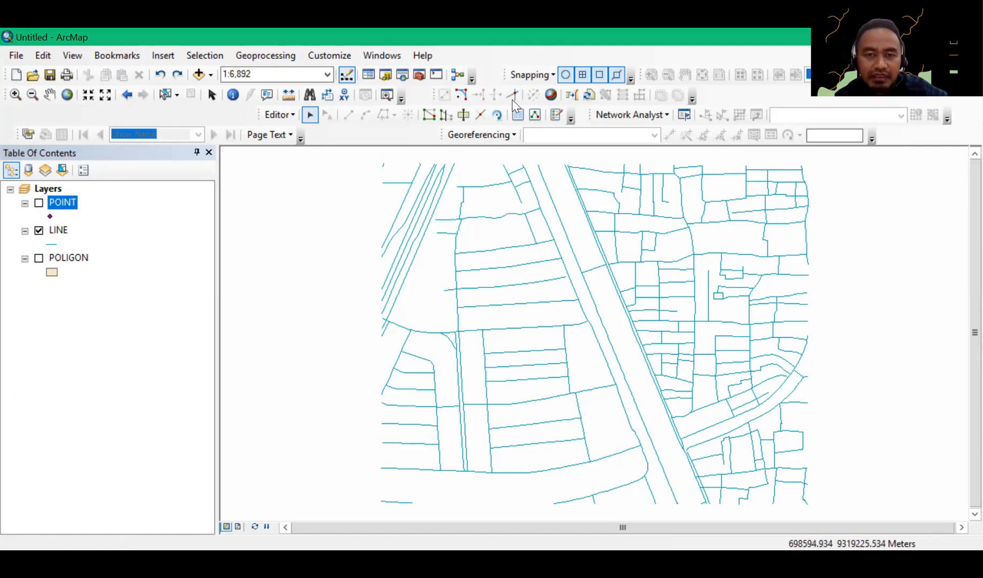
- Select the short angled line at the northern edge beside the diagonal road and try to trim the line protruding south of it
{"action": "left_click", "coordinate": [480, 114]}
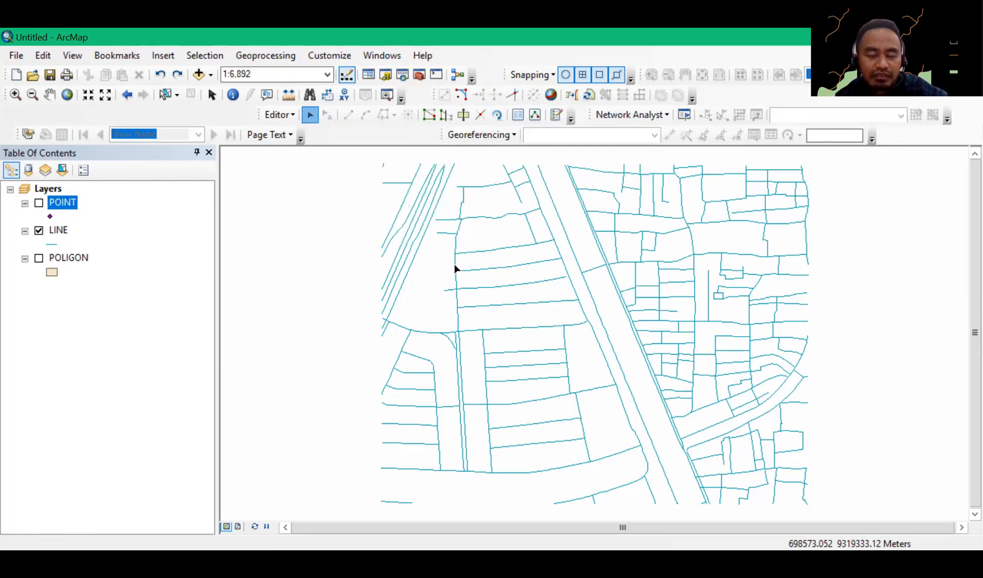
{"action": "left_click", "coordinate": [519, 182]}
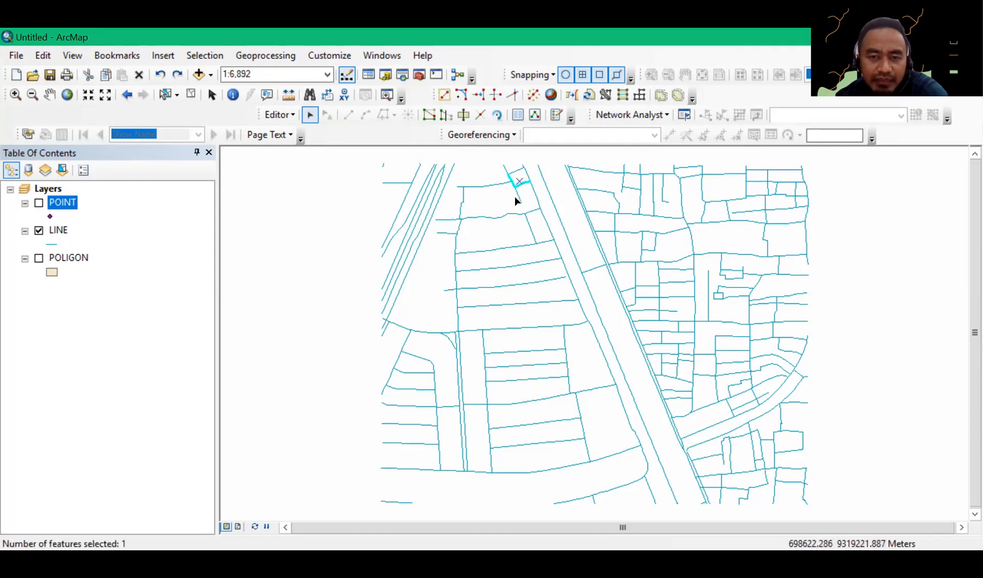
{"action": "left_click", "coordinate": [496, 94]}
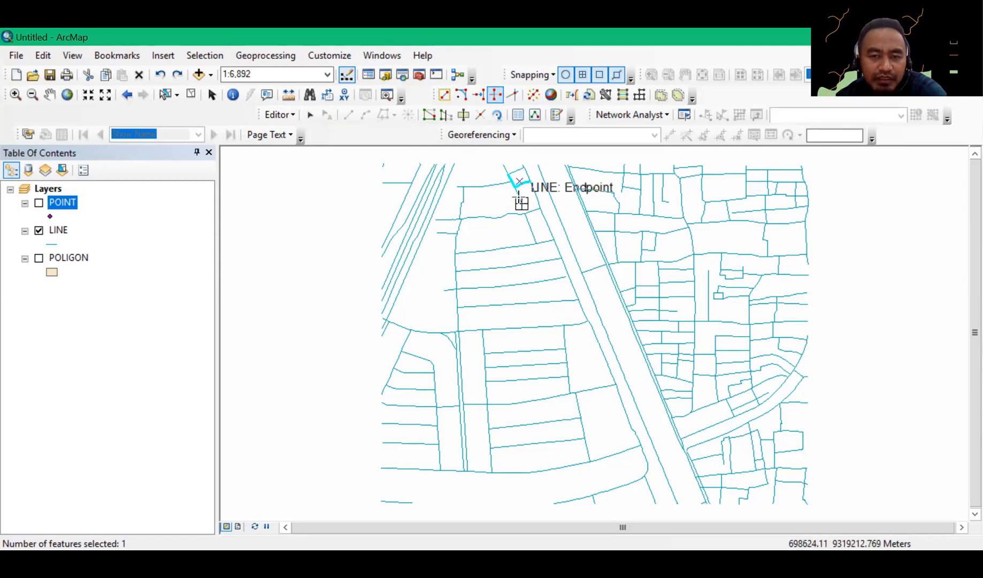
{"action": "left_click", "coordinate": [519, 194]}
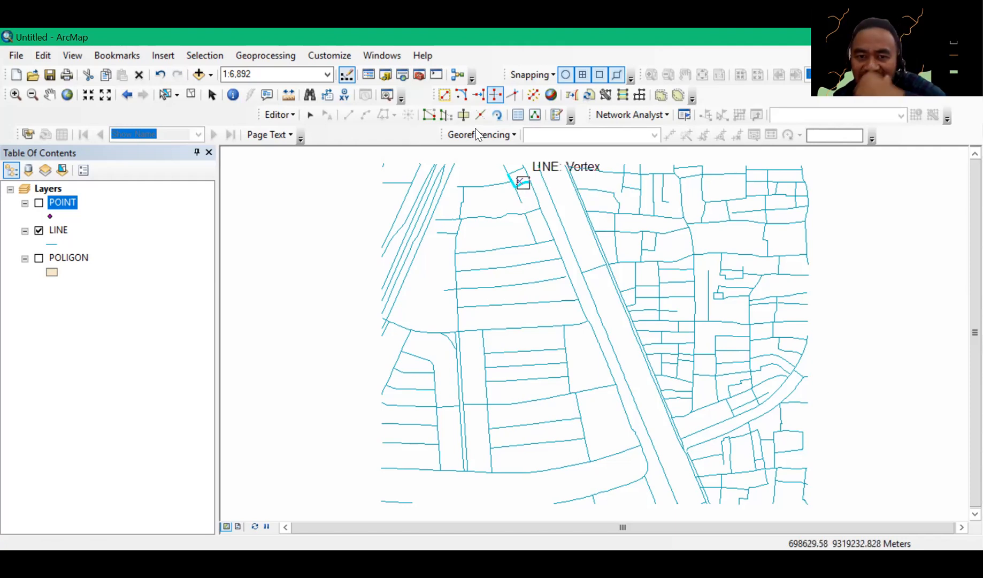
{"action": "left_click", "coordinate": [310, 114]}
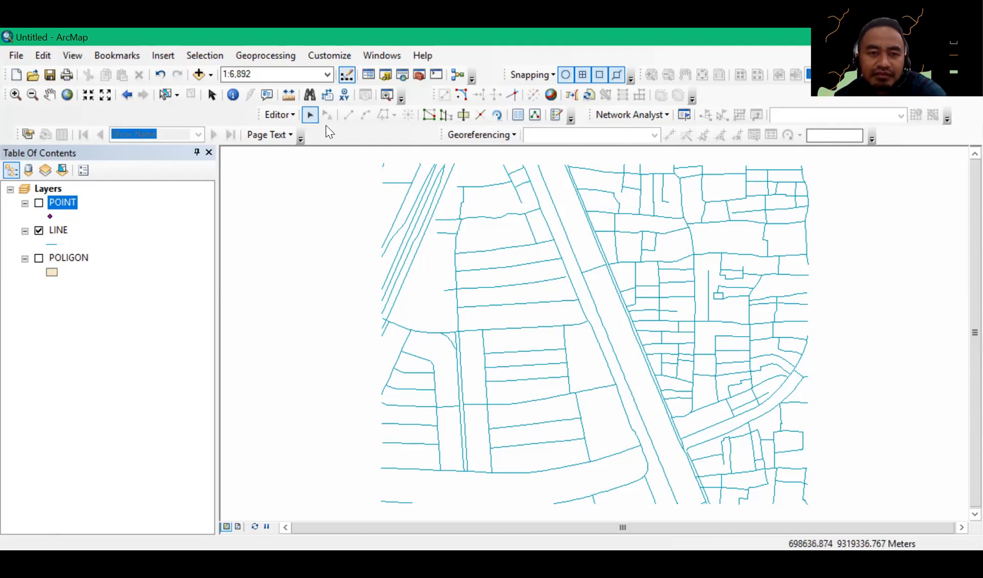
- Select the east-west line just east of the diagonal road, trim the side line north of it, and undo the trim
{"action": "left_click", "coordinate": [625, 232]}
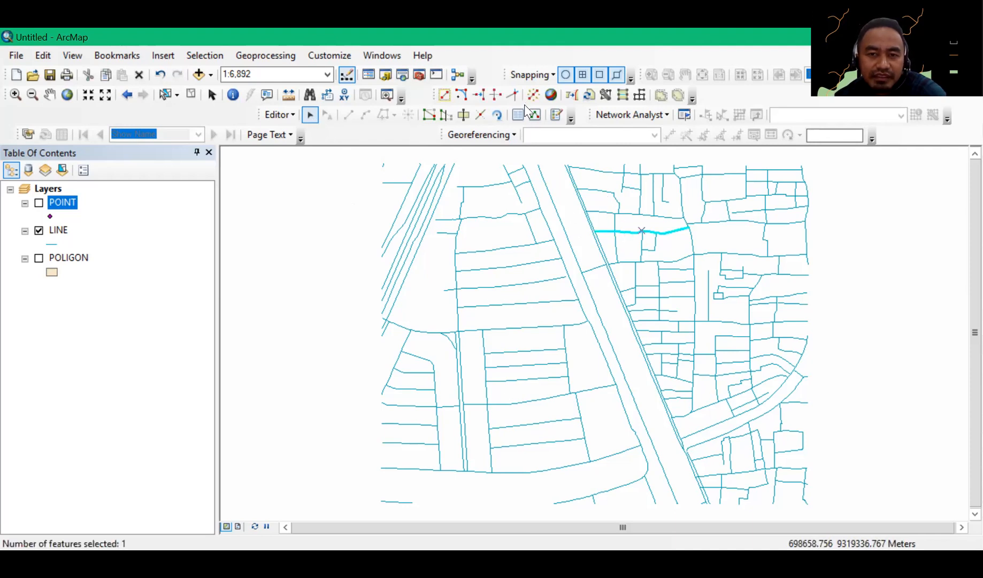
{"action": "left_click", "coordinate": [496, 97]}
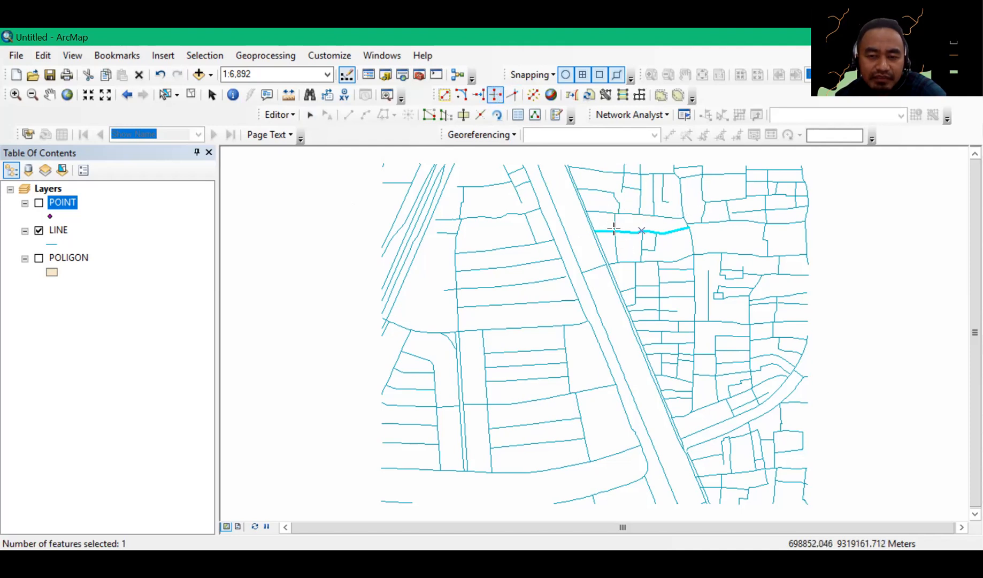
{"action": "scroll", "coordinate": [616, 239], "scroll_direction": "up", "scroll_amount": 1}
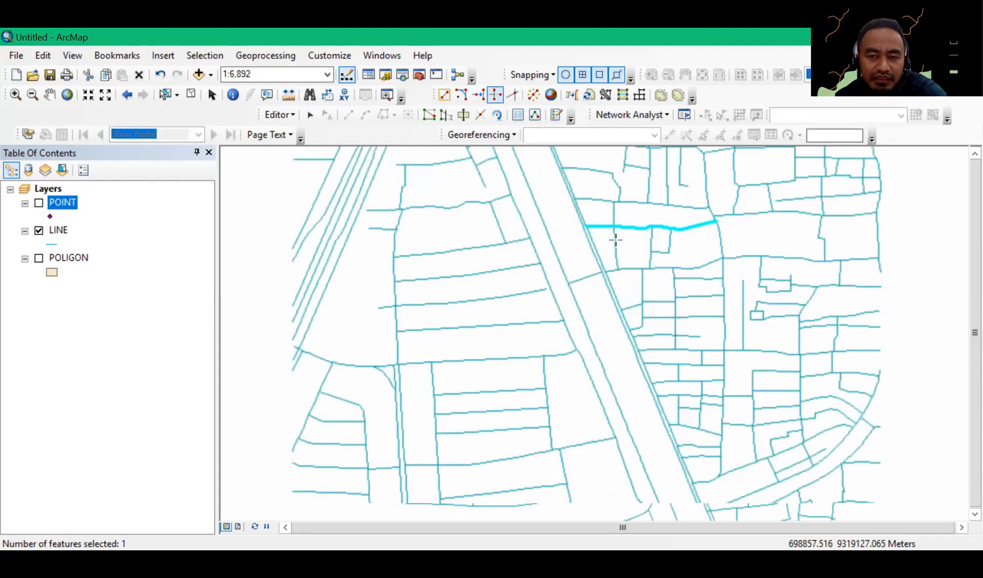
{"action": "scroll", "coordinate": [615, 239], "scroll_direction": "up", "scroll_amount": 1}
{"action": "scroll", "coordinate": [612, 190], "scroll_direction": "up", "scroll_amount": 1}
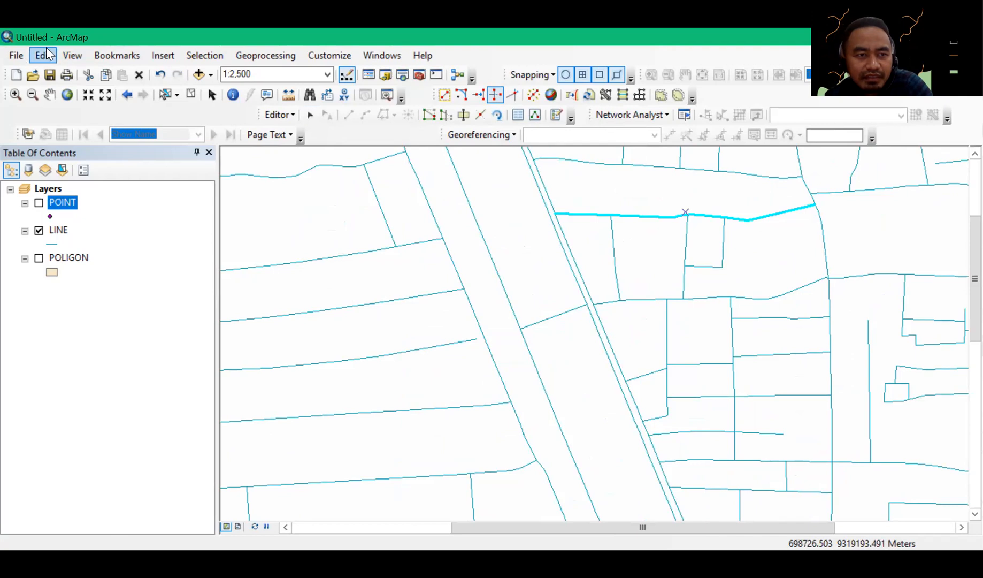
{"action": "left_click", "coordinate": [212, 95]}
{"action": "left_click", "coordinate": [161, 76]}
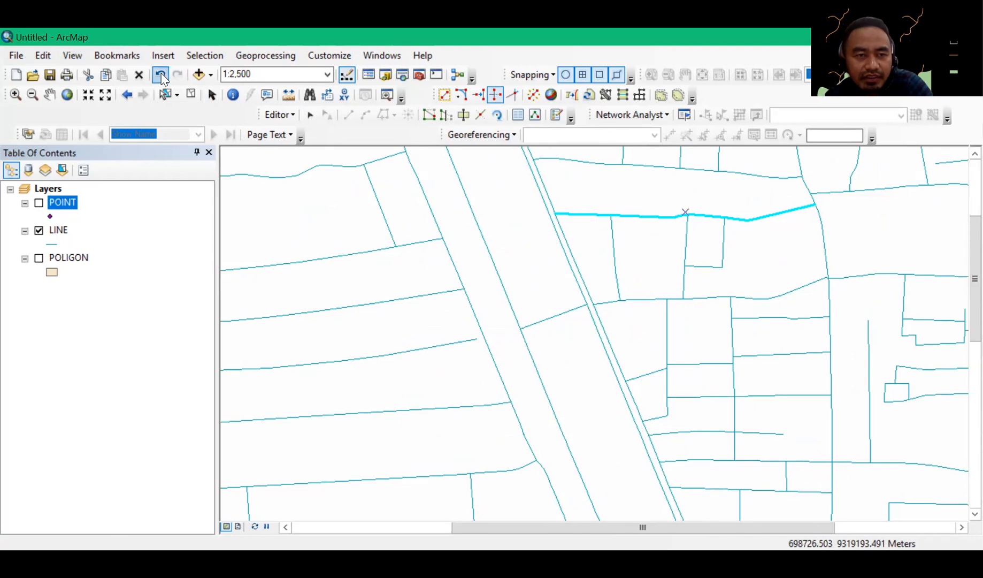
{"action": "left_click", "coordinate": [513, 95]}
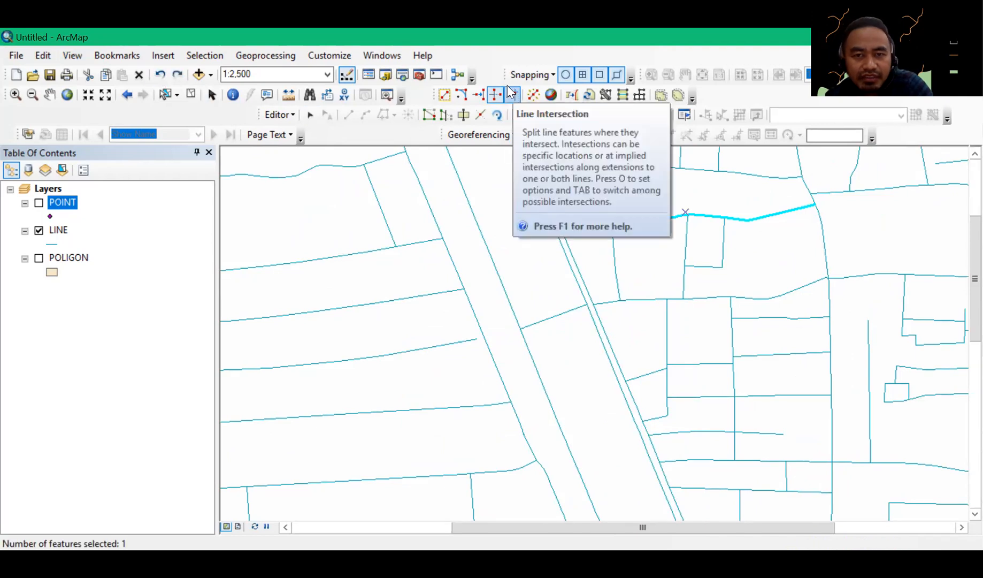
{"action": "left_click", "coordinate": [551, 95]}
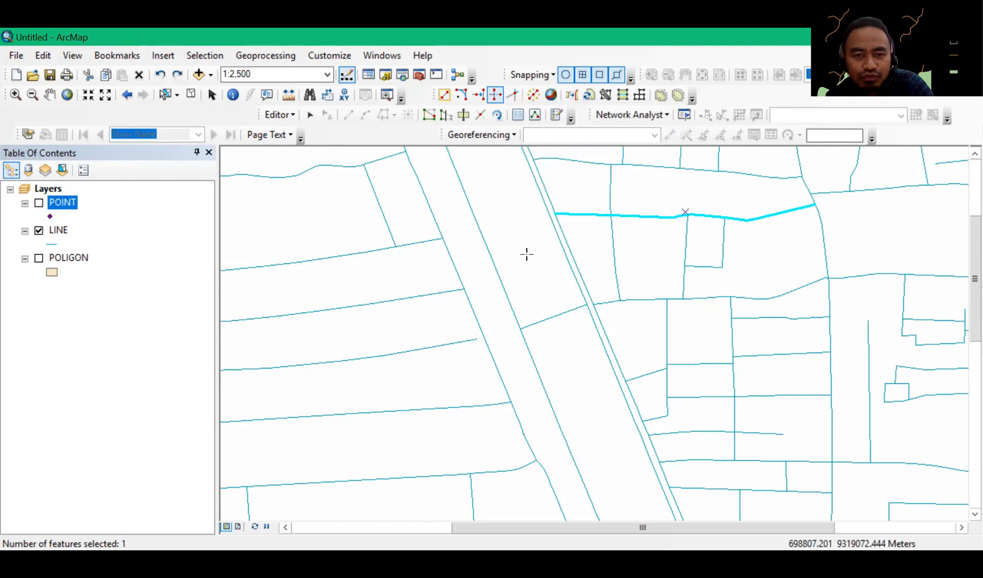
{"action": "left_click", "coordinate": [419, 77]}
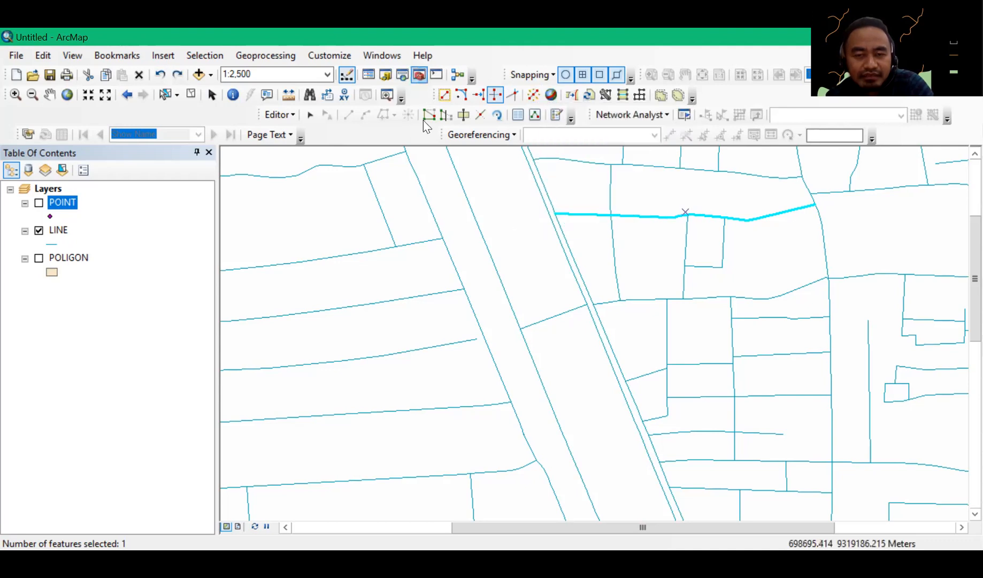
- Hide the LINE layer, show only the POLIGON layer, and view it at full extent
{"action": "left_click", "coordinate": [39, 230]}
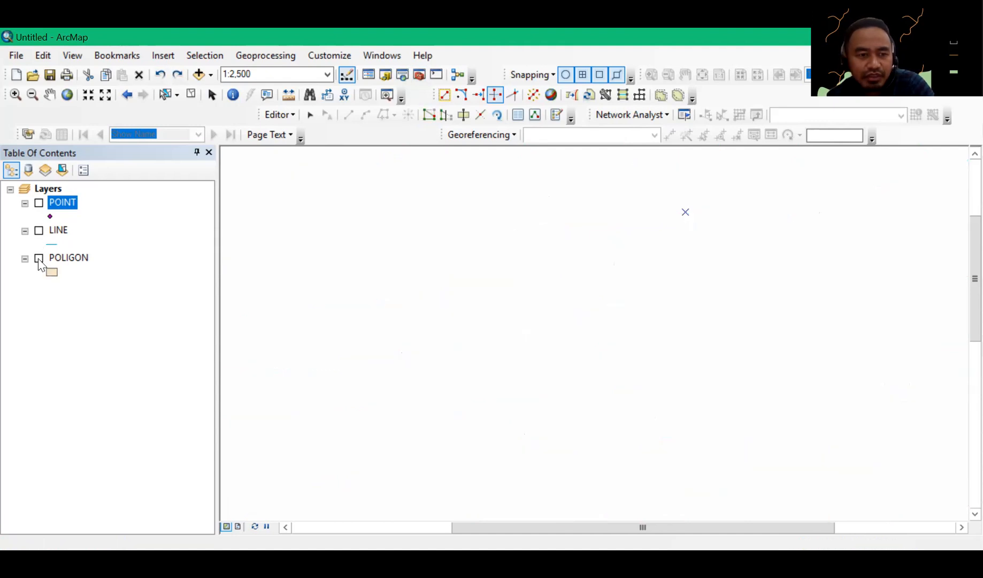
{"action": "left_click", "coordinate": [38, 260]}
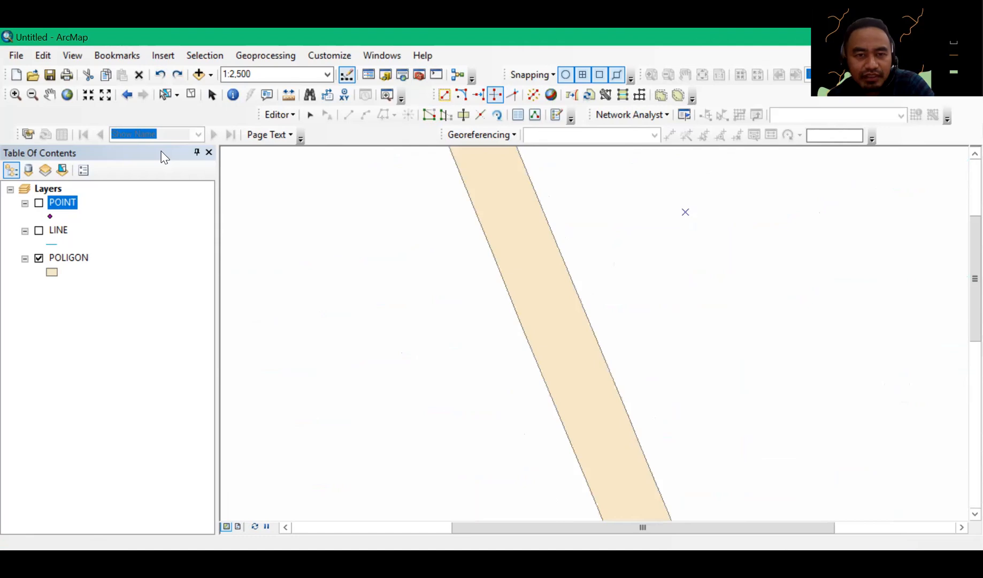
{"action": "left_click", "coordinate": [67, 95]}
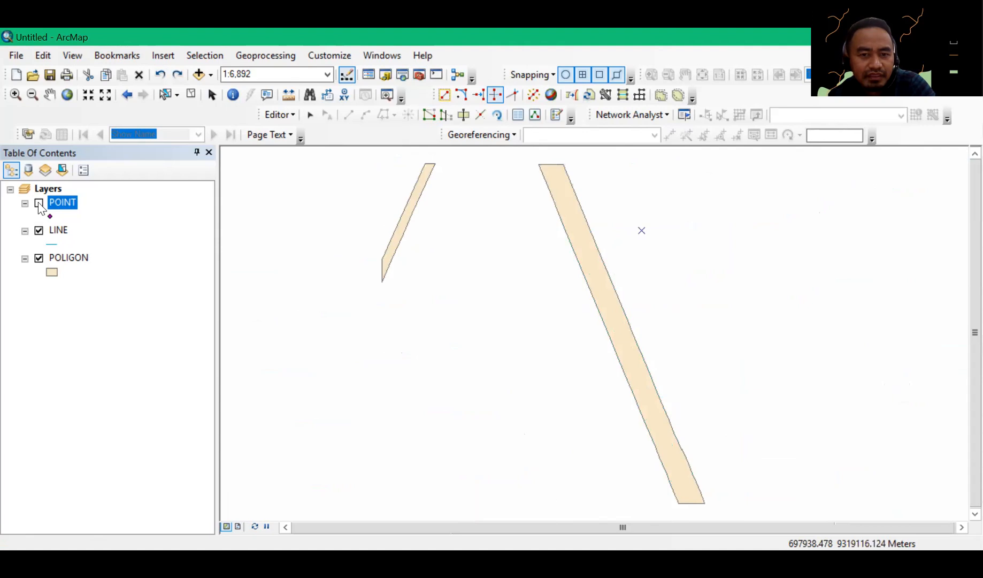
{"action": "left_click", "coordinate": [39, 231]}
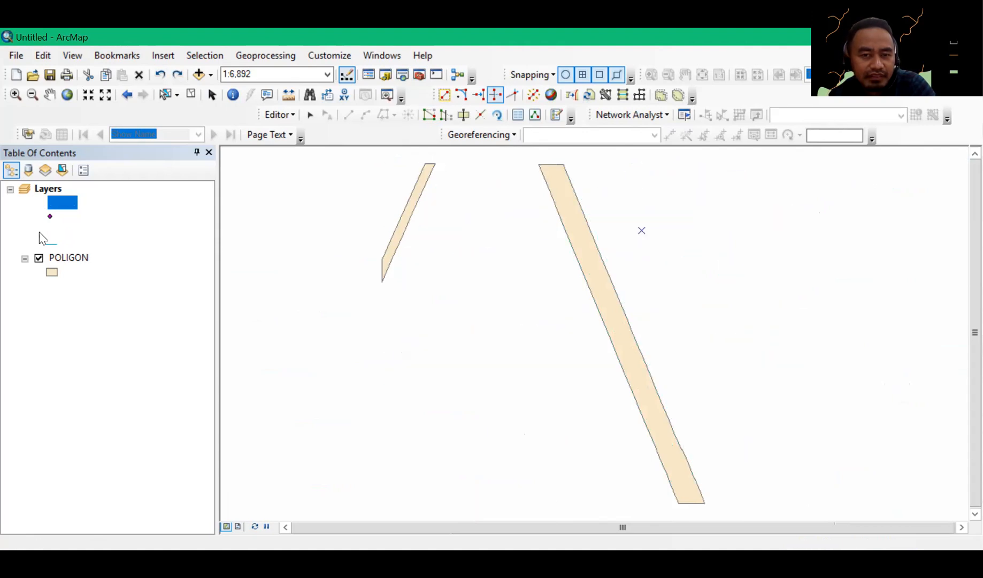
- Show the LINE layer, clear the selected east-west line, and hide the layer again
{"action": "left_click", "coordinate": [39, 232]}
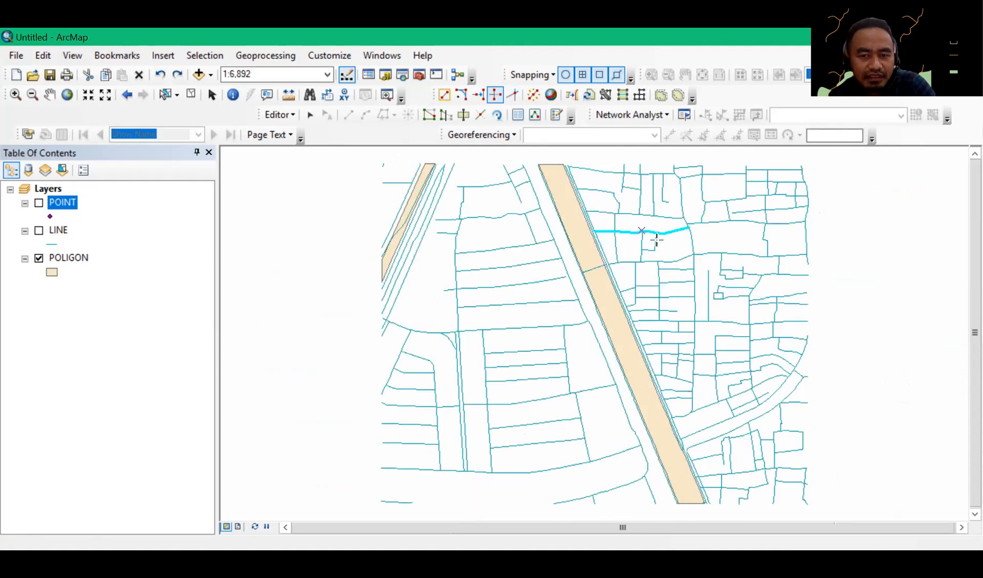
{"action": "left_click", "coordinate": [39, 231]}
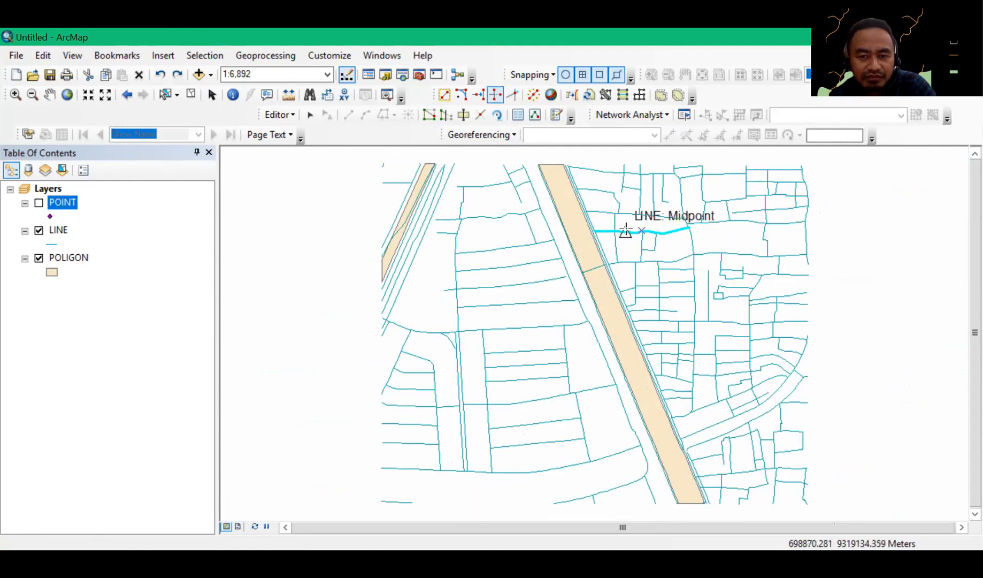
{"action": "right_click", "coordinate": [613, 250]}
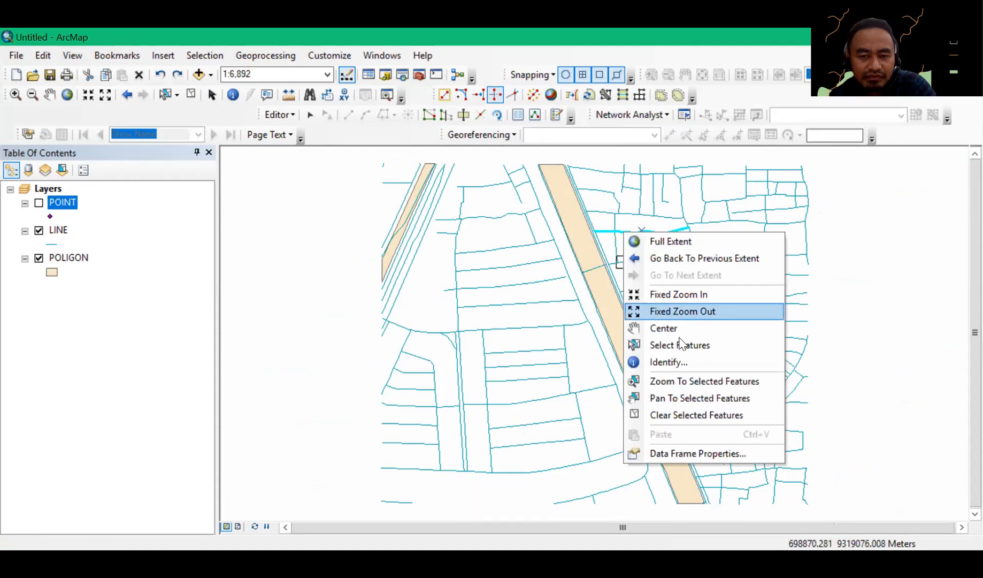
{"action": "left_click", "coordinate": [666, 415]}
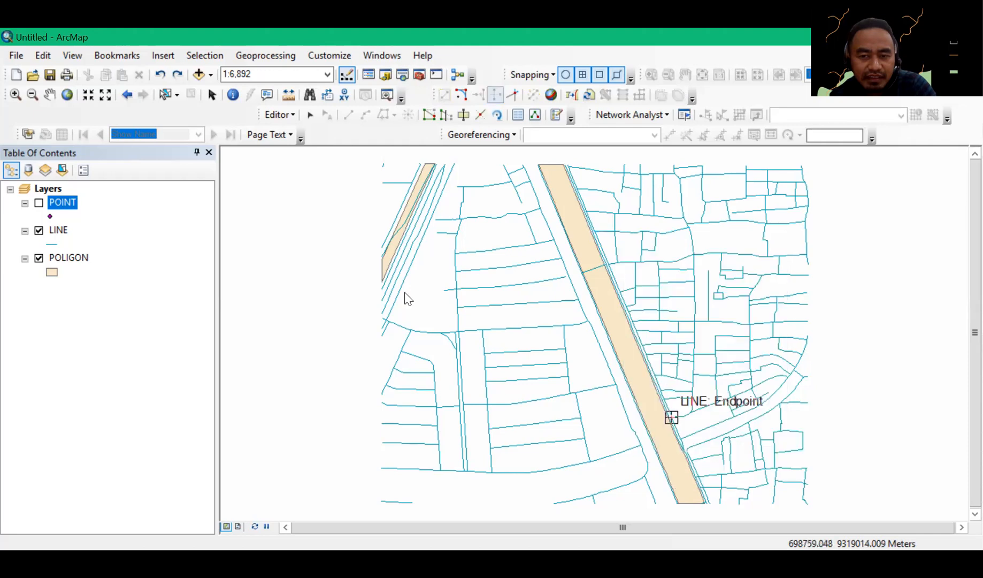
{"action": "left_click", "coordinate": [38, 230]}
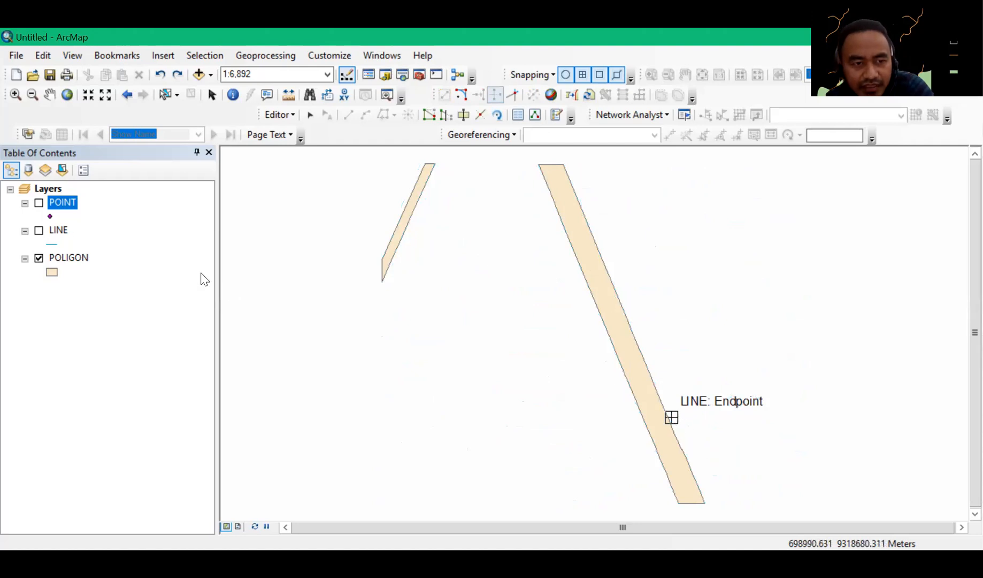
- Show the LINE layer together with POLIGON and select the multipart road polygon for editing
{"action": "left_click", "coordinate": [38, 229]}
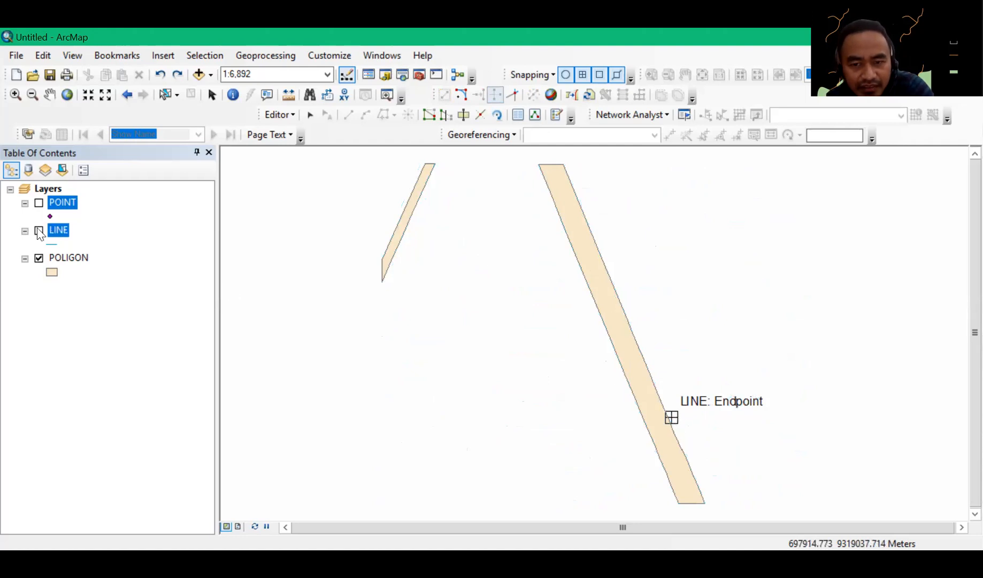
{"action": "left_click", "coordinate": [38, 231]}
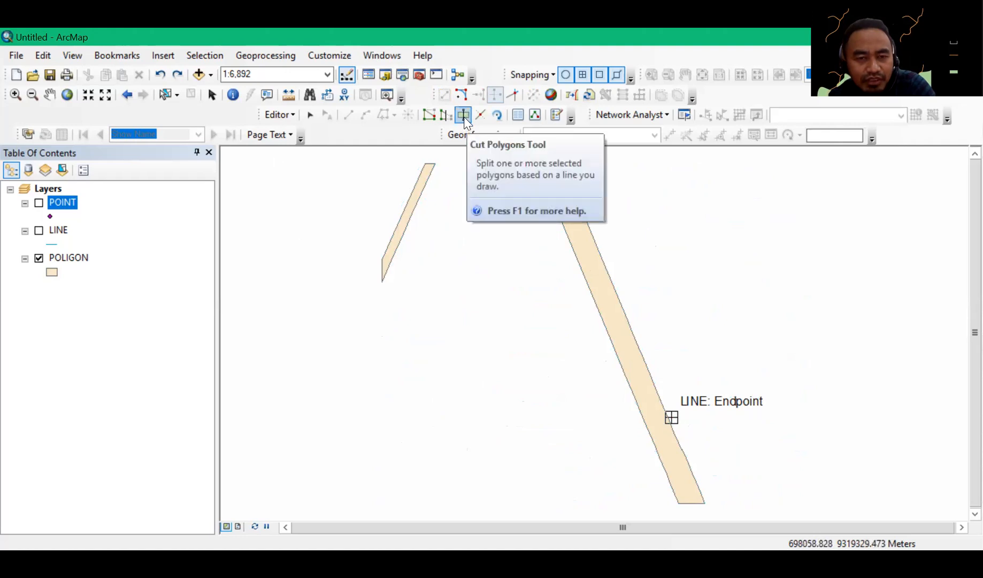
{"action": "left_click", "coordinate": [38, 231]}
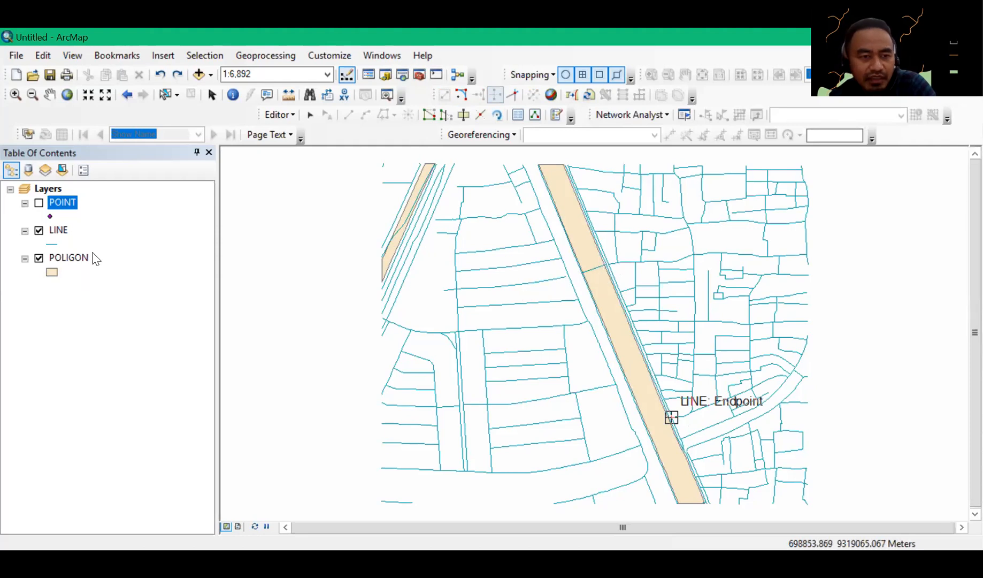
{"action": "left_click", "coordinate": [38, 231]}
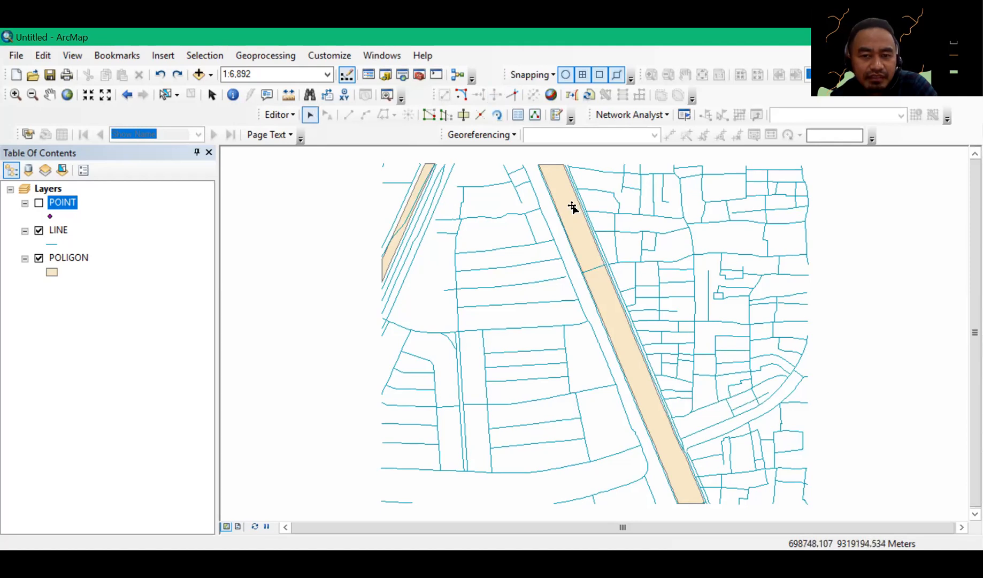
{"action": "left_click", "coordinate": [652, 352]}
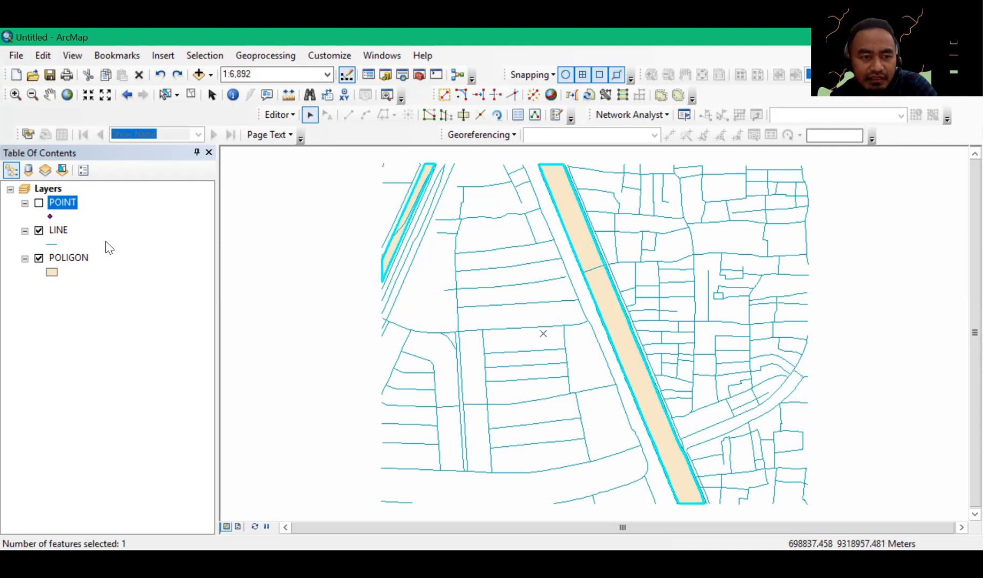
- Toggle the LINE layer's visibility to compare the selected polygon with the road lines, leaving only POLIGON displayed
{"action": "left_click", "coordinate": [42, 234], "text": "ctrl"}
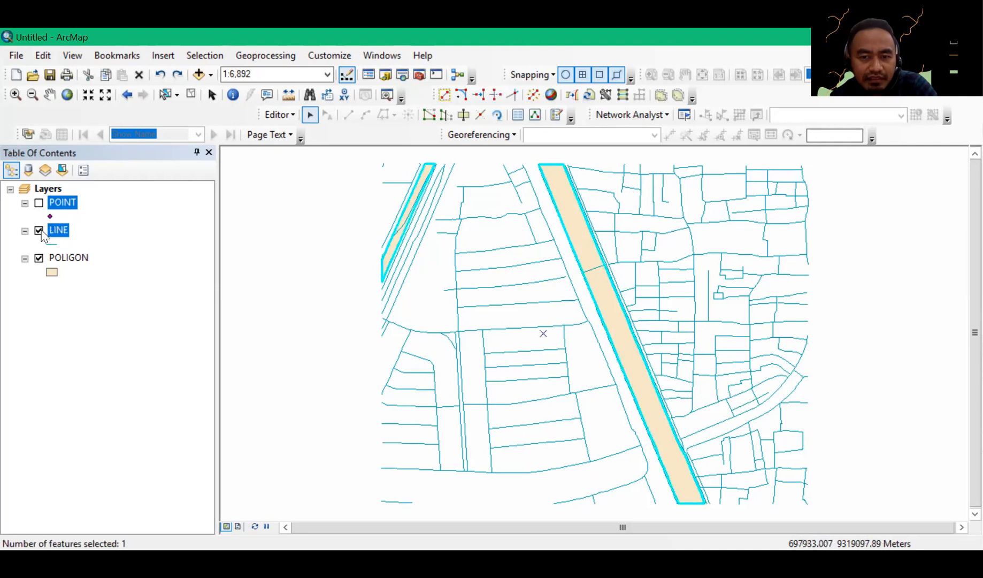
{"action": "left_click", "coordinate": [39, 230]}
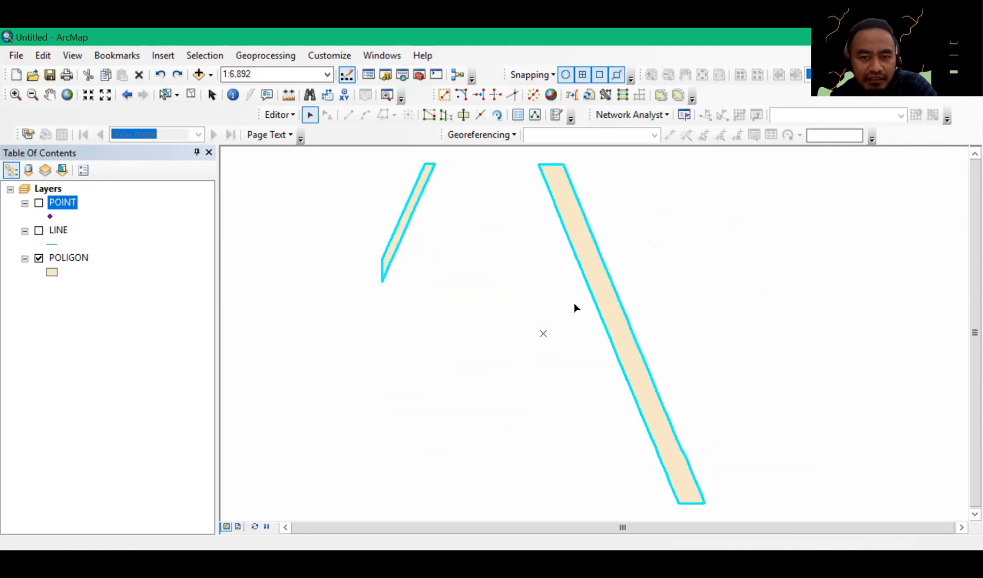
{"action": "left_click", "coordinate": [39, 233]}
{"action": "left_click", "coordinate": [39, 231]}
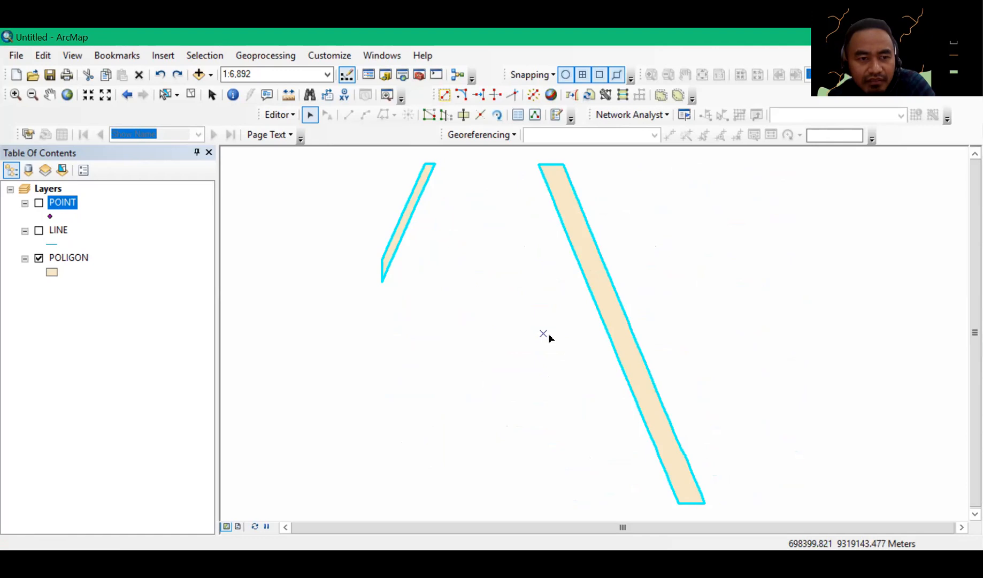
{"action": "left_click", "coordinate": [39, 230]}
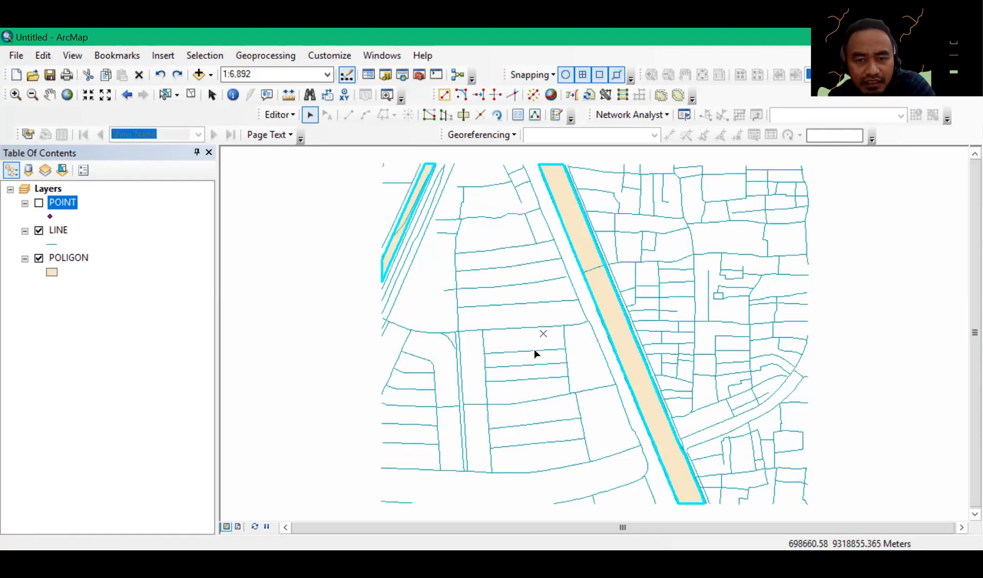
{"action": "left_click", "coordinate": [39, 231]}
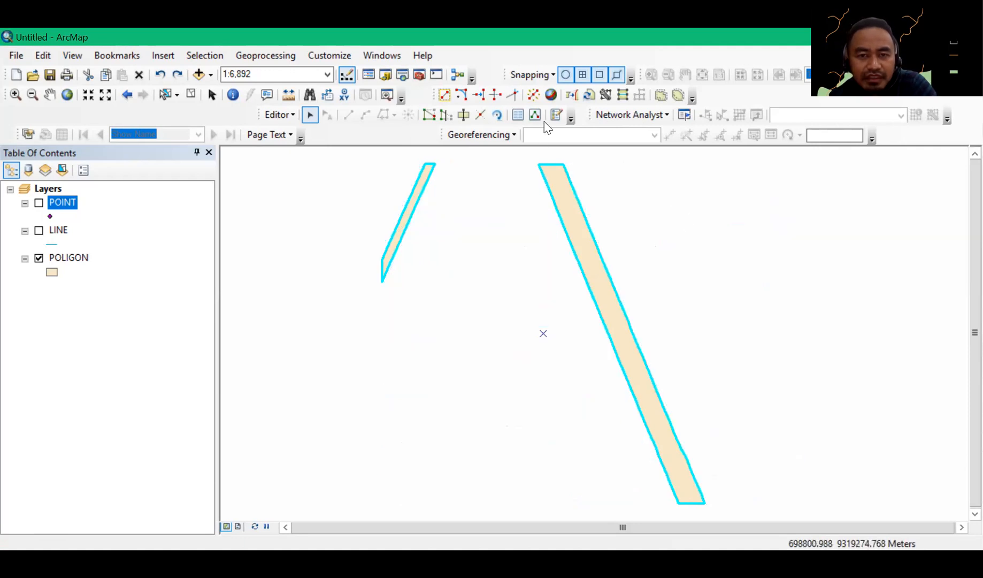
- Try to split the selected multipart polygon with the Split tool
{"action": "left_click", "coordinate": [497, 115]}
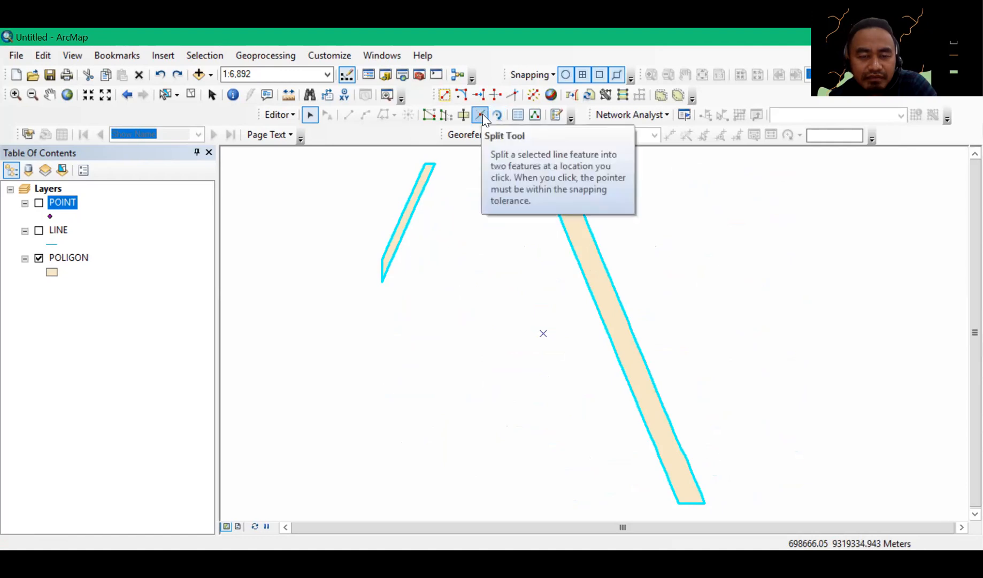
{"action": "left_click", "coordinate": [482, 114]}
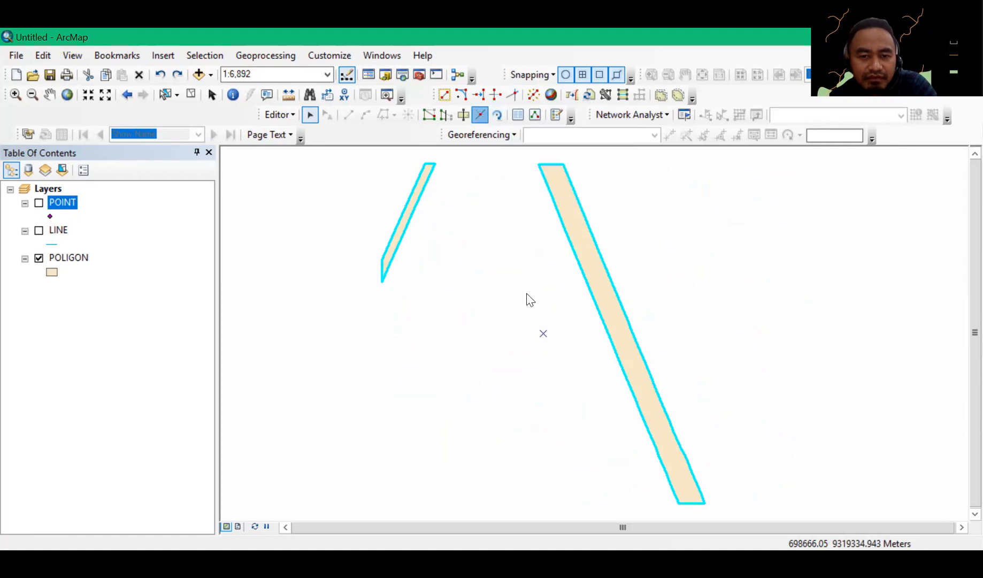
{"action": "left_click", "coordinate": [534, 326]}
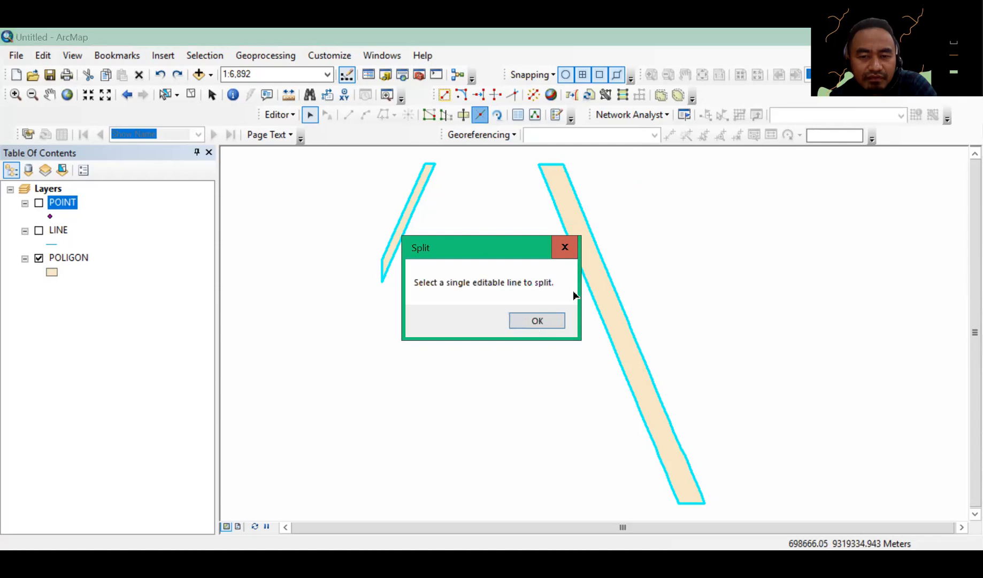
{"action": "left_click", "coordinate": [537, 321]}
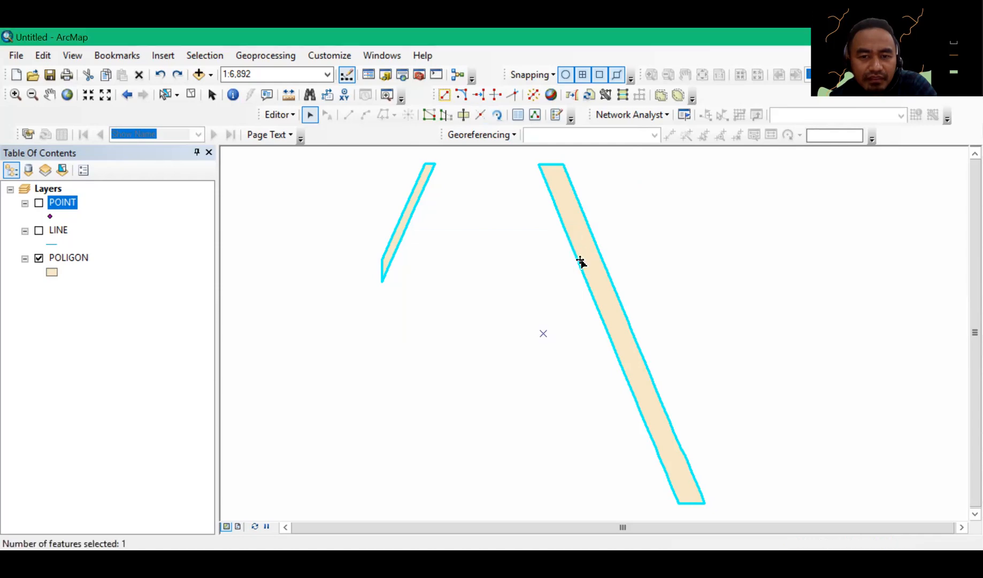
- Explode the selected multipart polygon into separate polygon features
{"action": "left_click", "coordinate": [513, 95]}
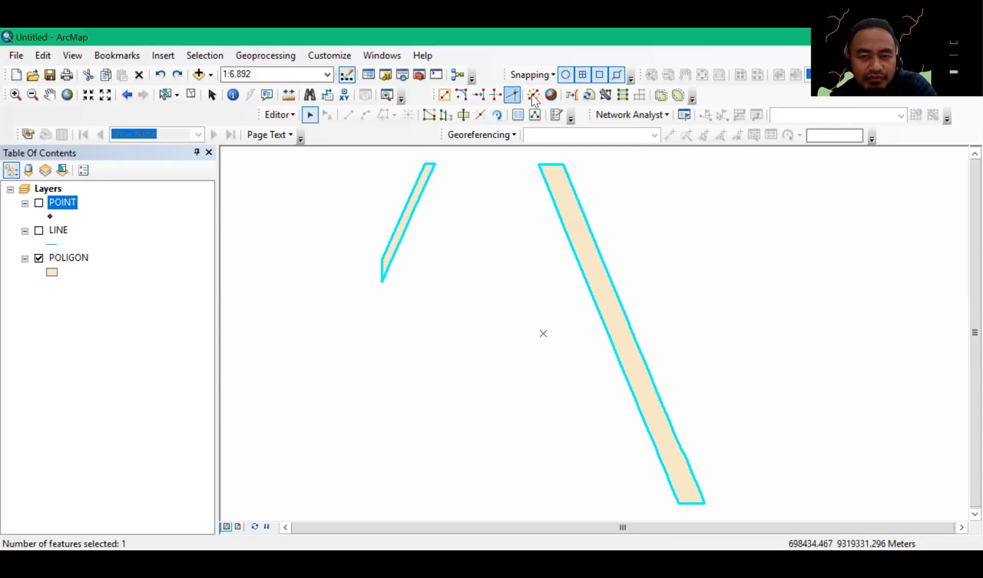
{"action": "left_click", "coordinate": [533, 96]}
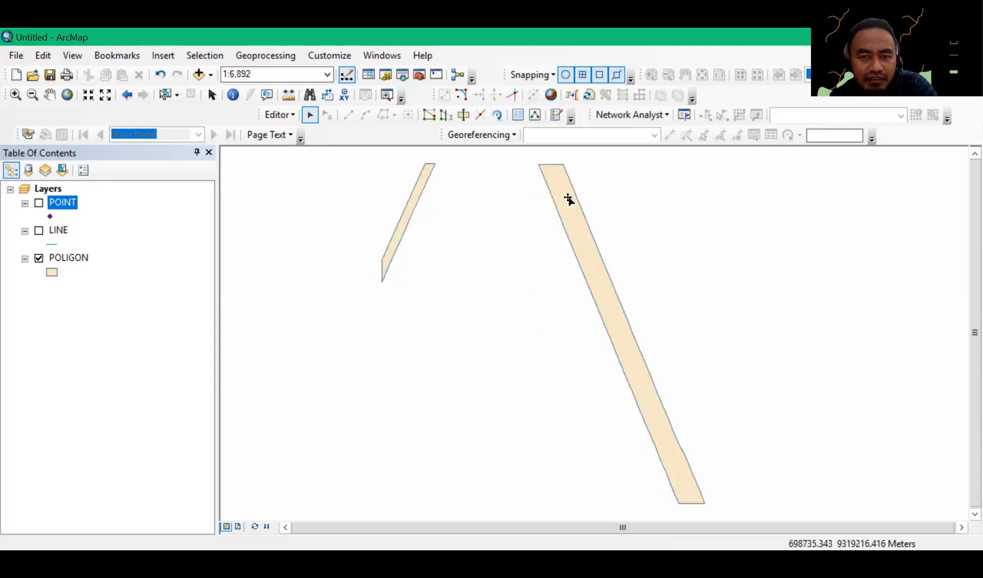
- Select only the long eastern diagonal strip polygon and show the LINE layer over it
{"action": "left_click", "coordinate": [569, 199]}
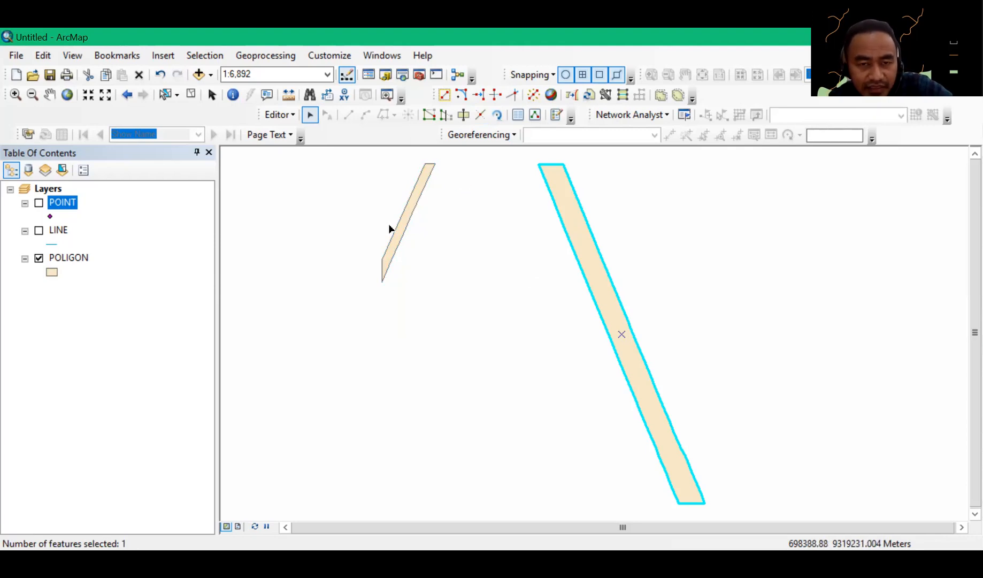
{"action": "left_click", "coordinate": [406, 218]}
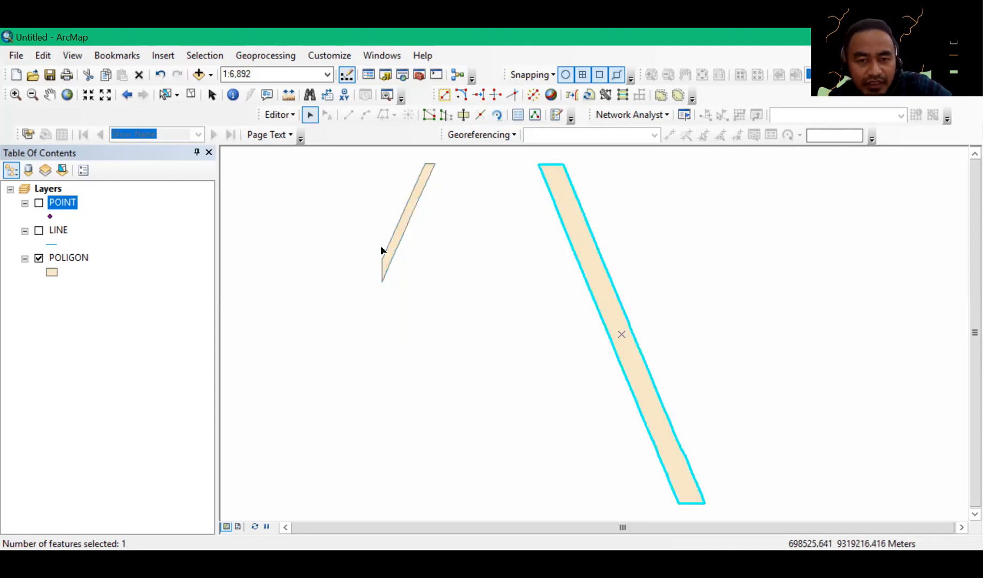
{"action": "left_click", "coordinate": [39, 232]}
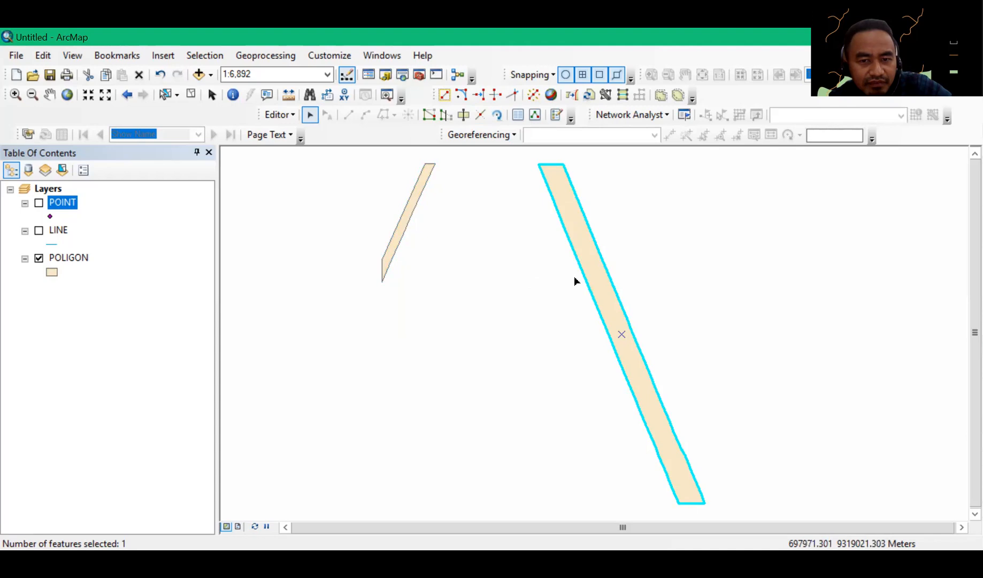
{"action": "left_click", "coordinate": [463, 118]}
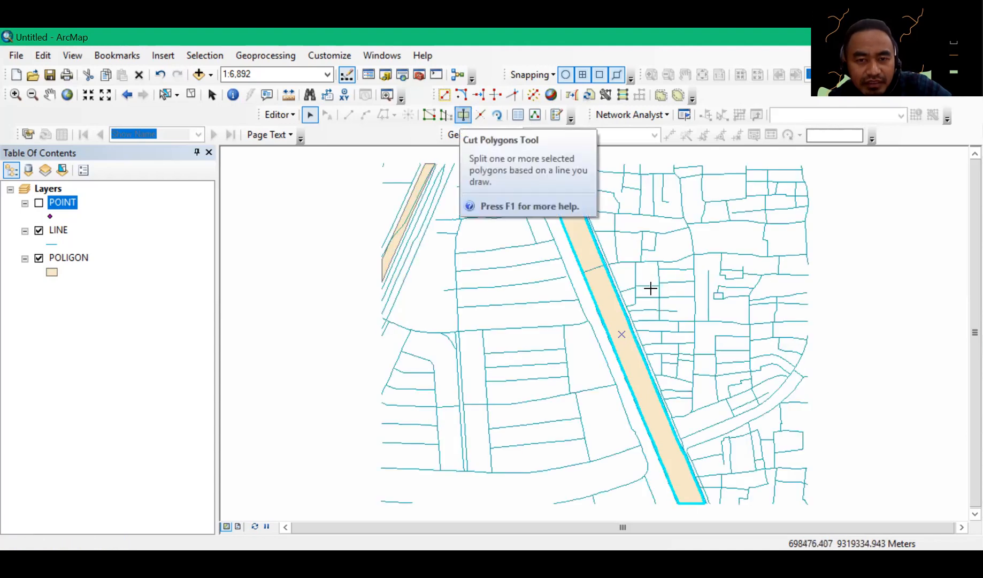
{"action": "left_click", "coordinate": [605, 274]}
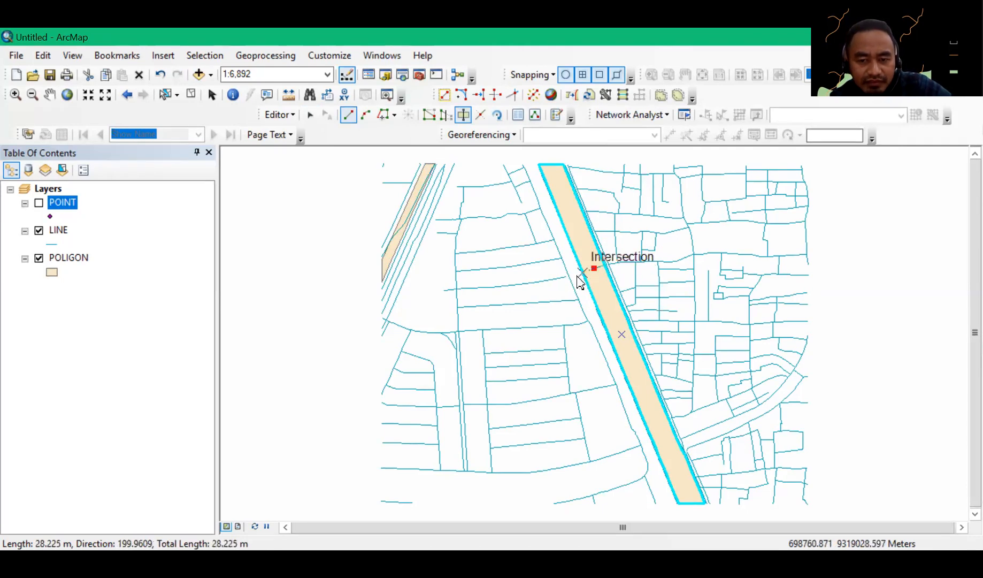
{"action": "right_click", "coordinate": [610, 487]}
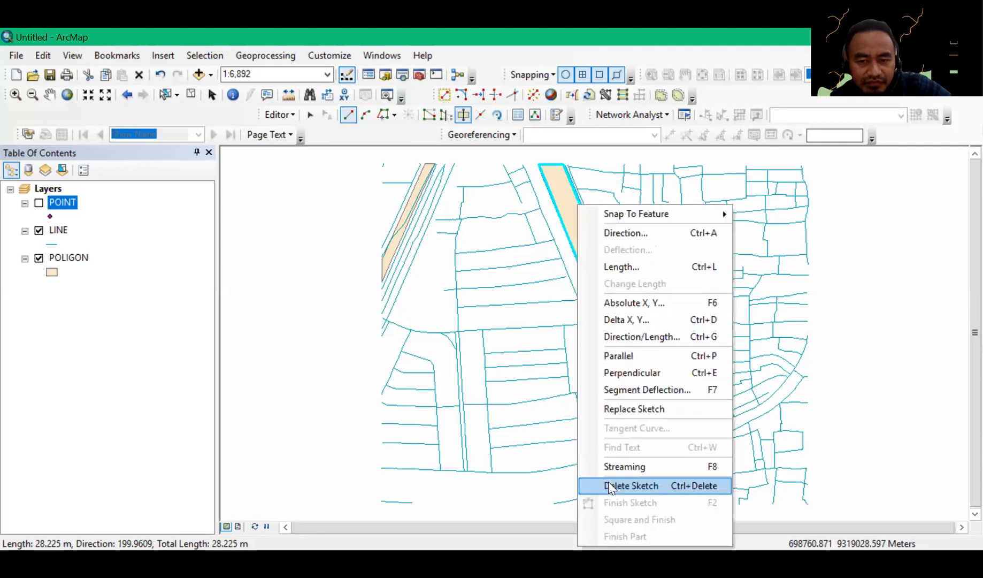
{"action": "left_click", "coordinate": [609, 485]}
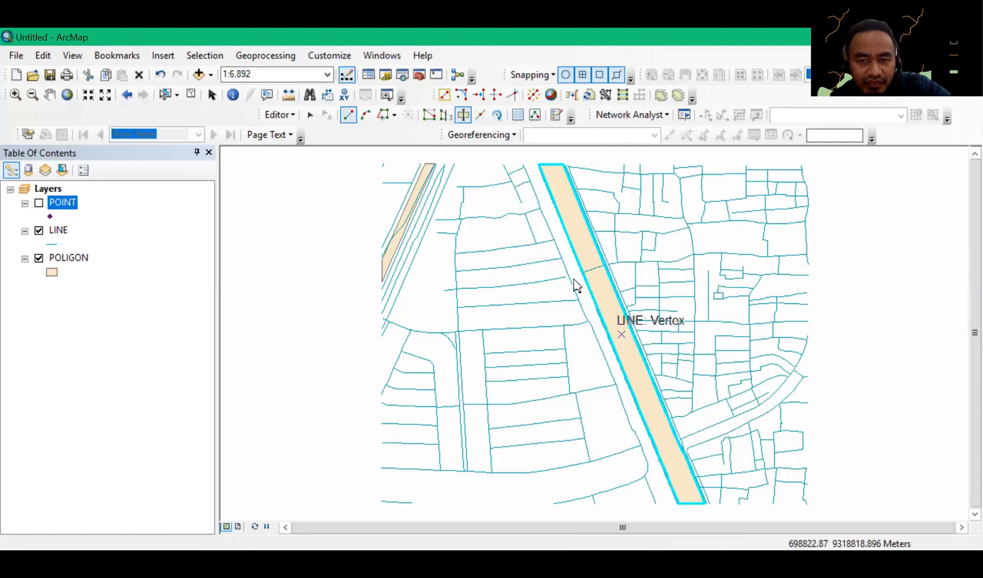
- Cut the selected long diagonal polygon with a line about 169 m long drawn fully across it along the short cross line
{"action": "left_click", "coordinate": [463, 115]}
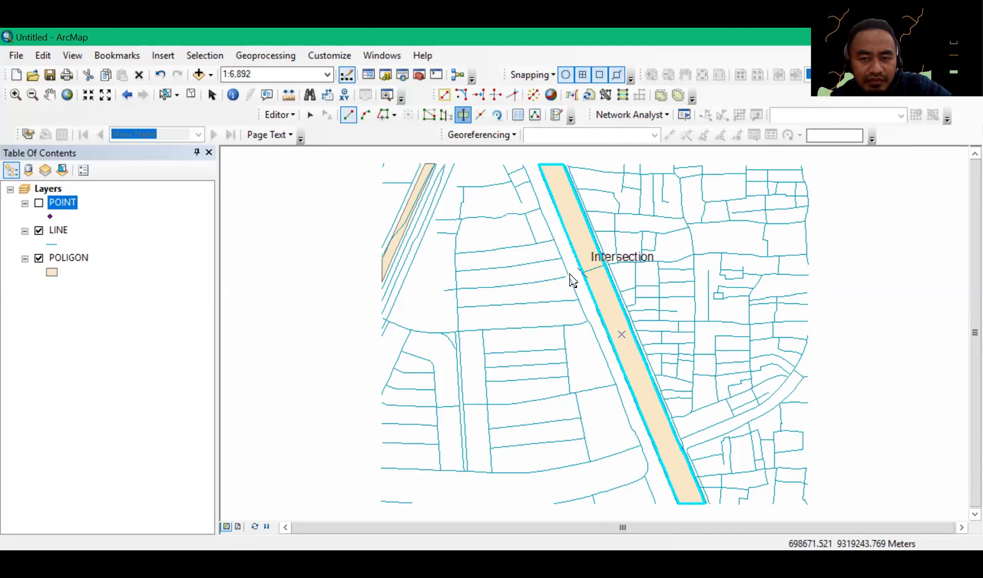
{"action": "left_click", "coordinate": [566, 277]}
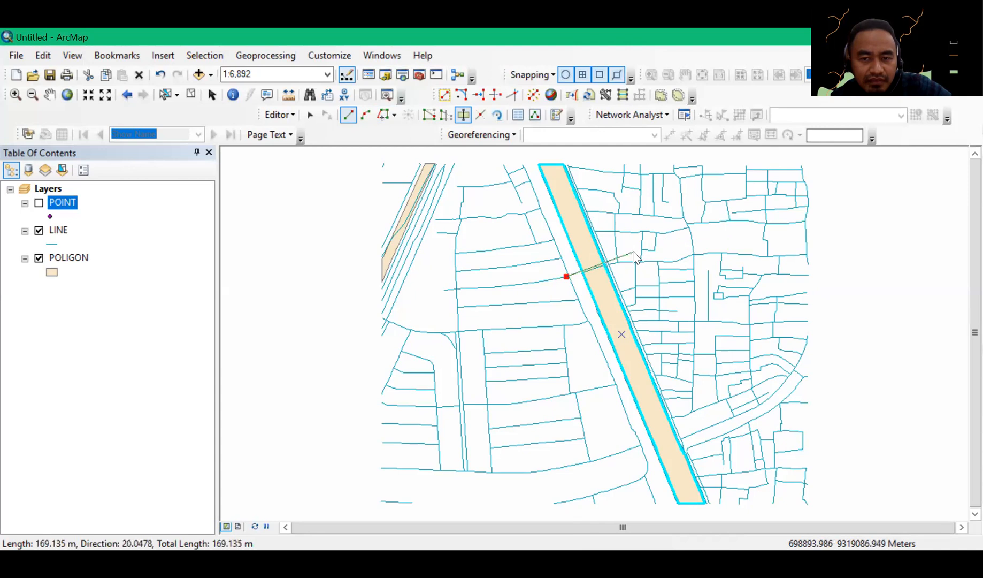
{"action": "left_click", "coordinate": [633, 252]}
{"action": "right_click", "coordinate": [633, 252]}
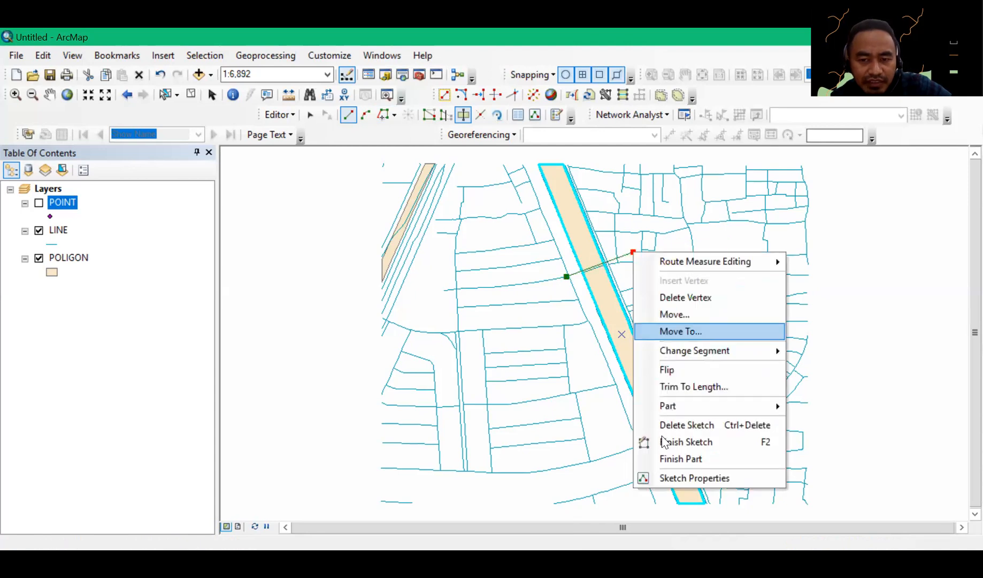
{"action": "left_click", "coordinate": [663, 440]}
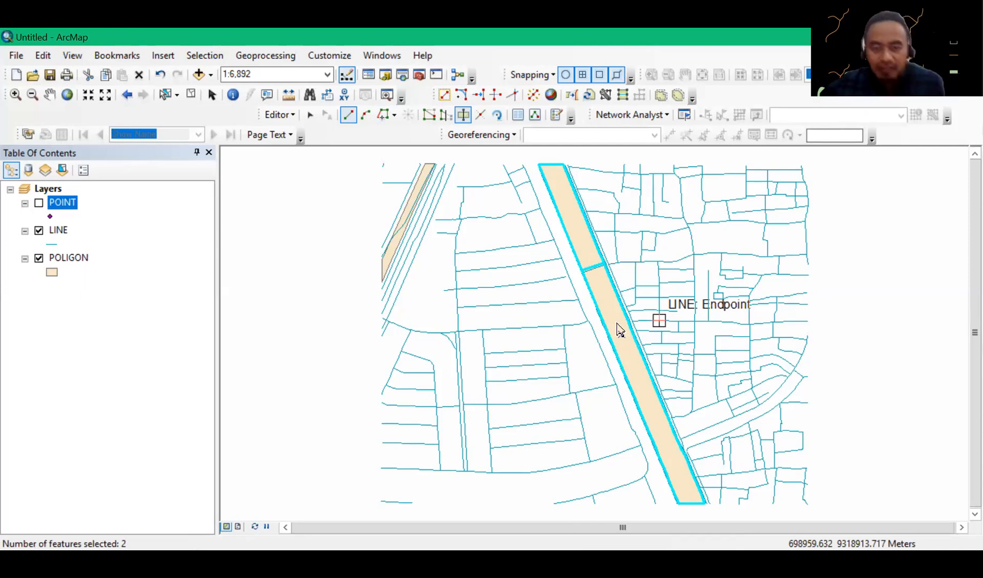
- Hide the LINE layer so only the polygons are displayed
{"action": "left_click", "coordinate": [39, 230]}
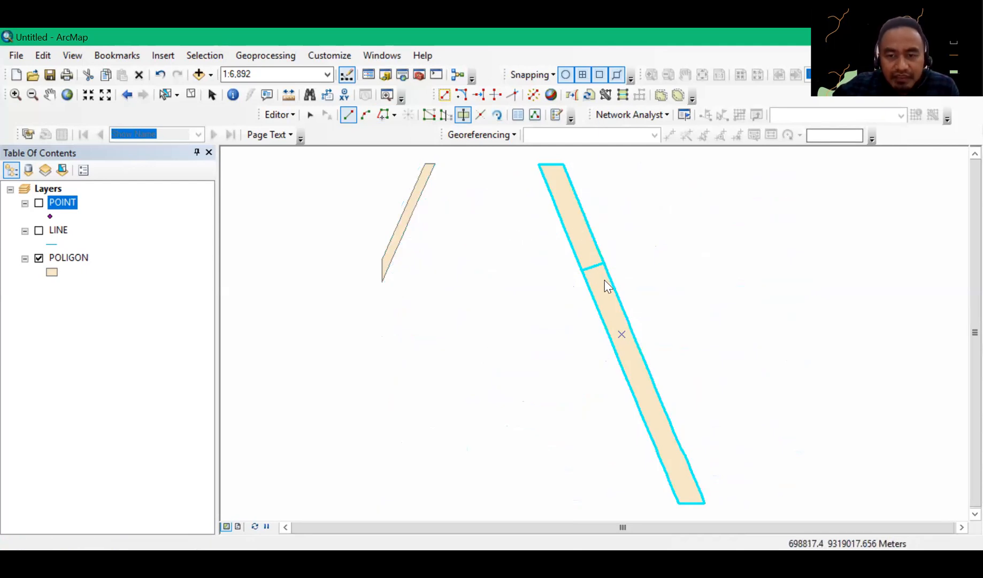
{"action": "right_click", "coordinate": [576, 214]}
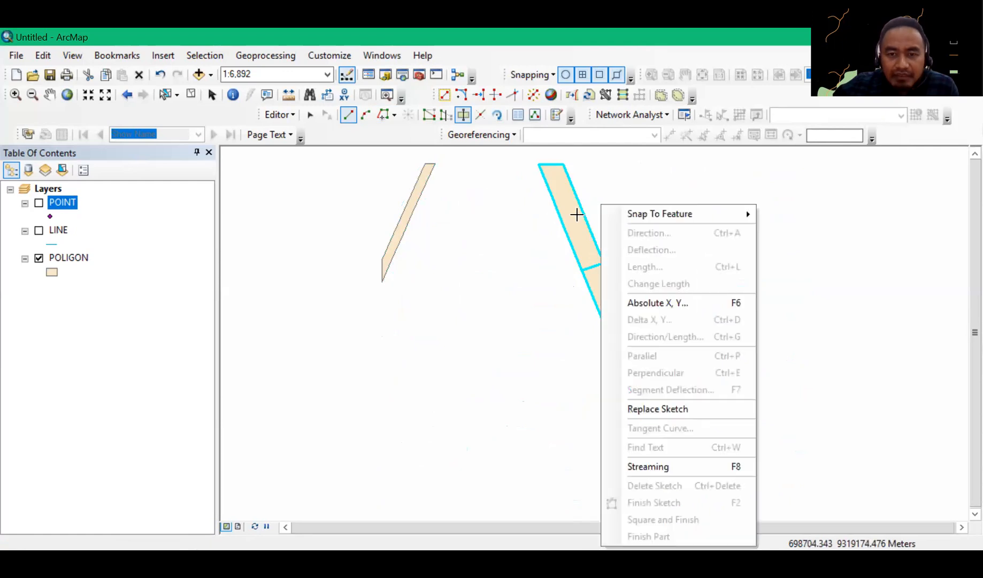
{"action": "left_click", "coordinate": [578, 215]}
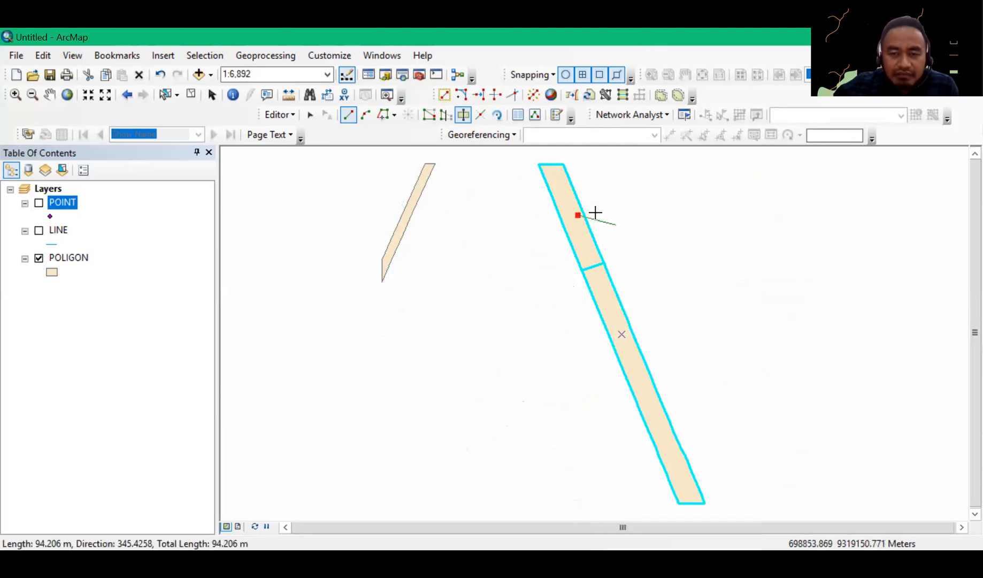
{"action": "right_click", "coordinate": [661, 493]}
{"action": "left_click", "coordinate": [658, 486]}
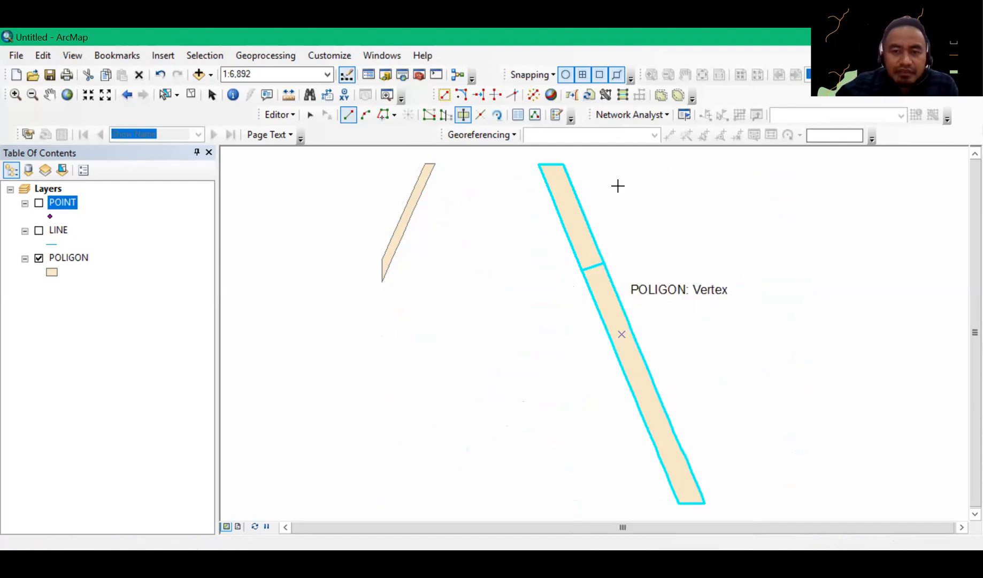
- Clear the selection, select each cut piece of the long diagonal strip separately, and select both pieces together
{"action": "left_click", "coordinate": [312, 115]}
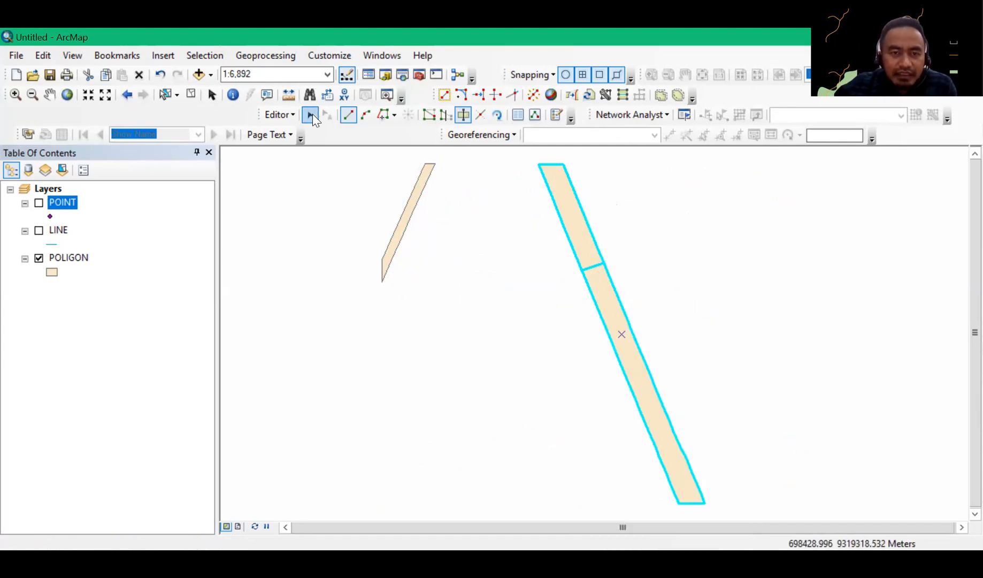
{"action": "left_click", "coordinate": [362, 276]}
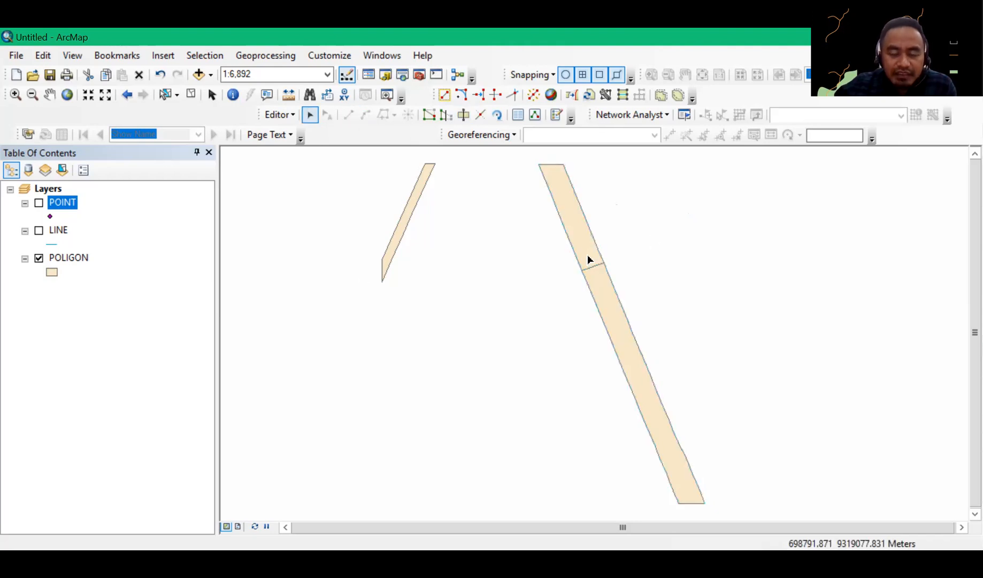
{"action": "left_click", "coordinate": [589, 253]}
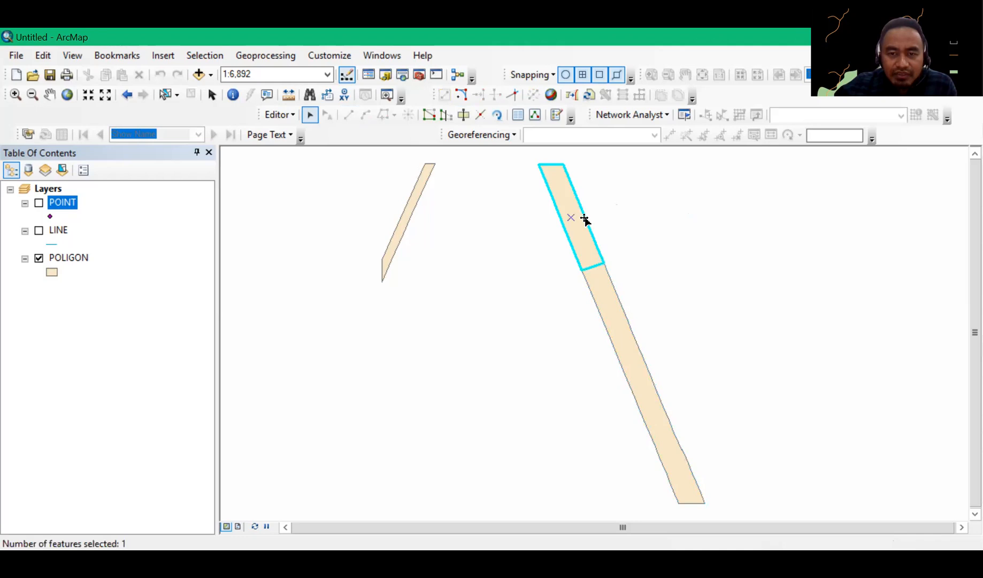
{"action": "left_click", "coordinate": [648, 382]}
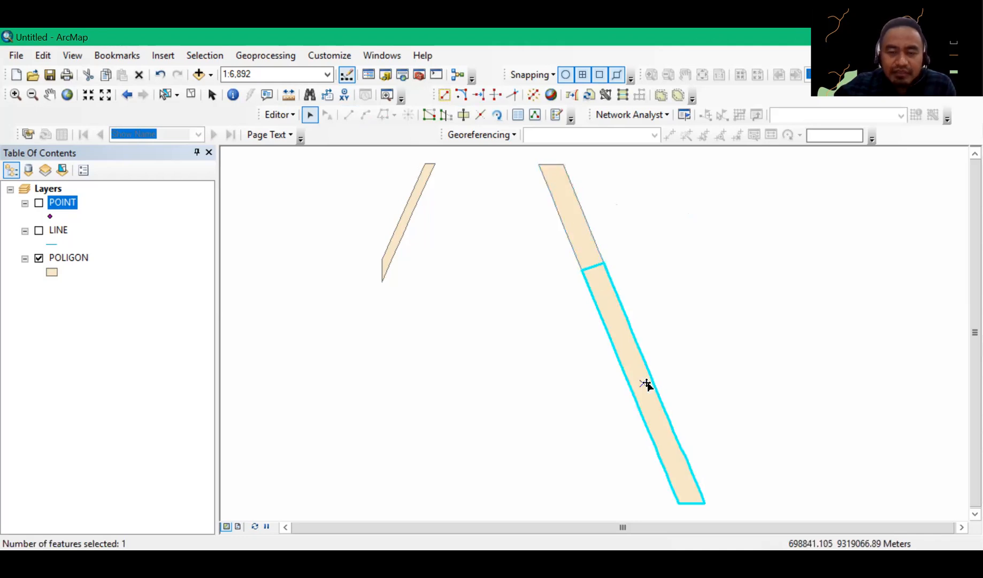
{"action": "left_click", "coordinate": [573, 231]}
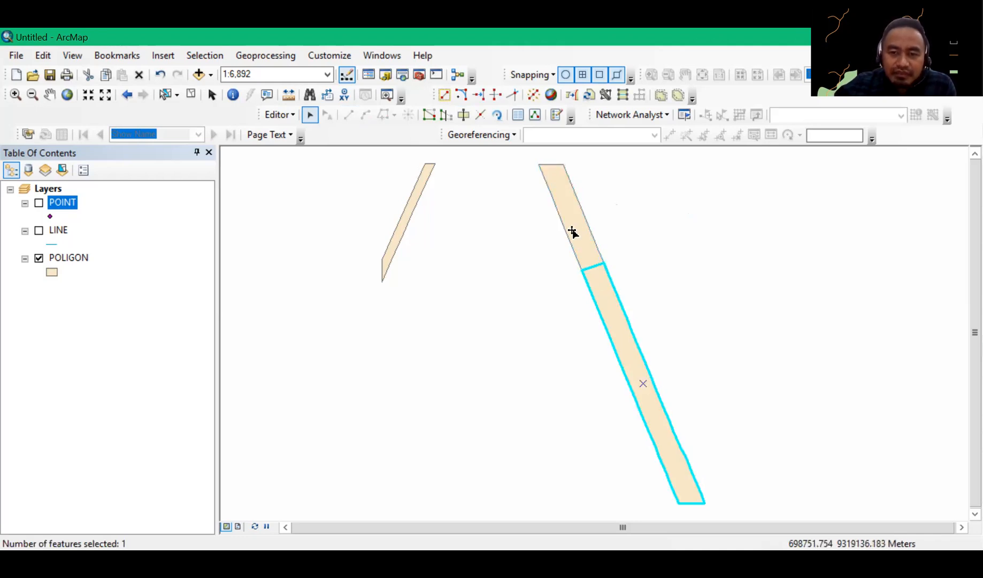
{"action": "left_click", "coordinate": [601, 287], "text": "shift"}
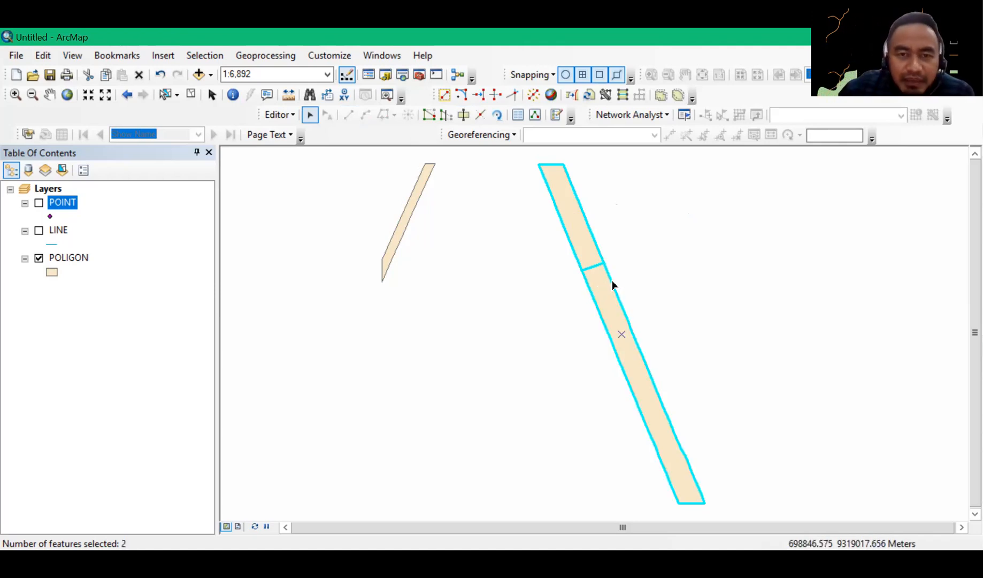
{"action": "left_click", "coordinate": [481, 114]}
{"action": "left_click", "coordinate": [442, 96]}
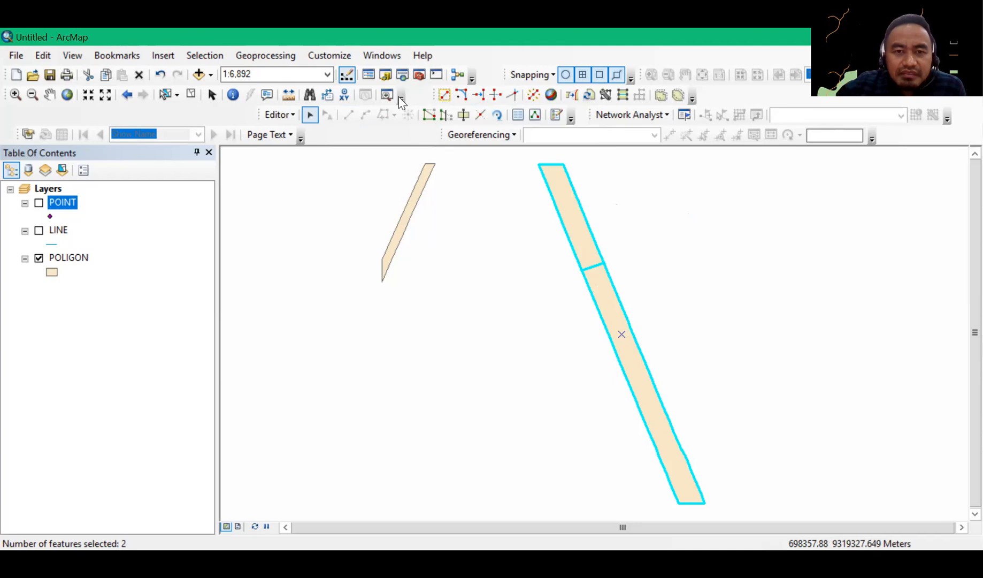
{"action": "left_click", "coordinate": [436, 97]}
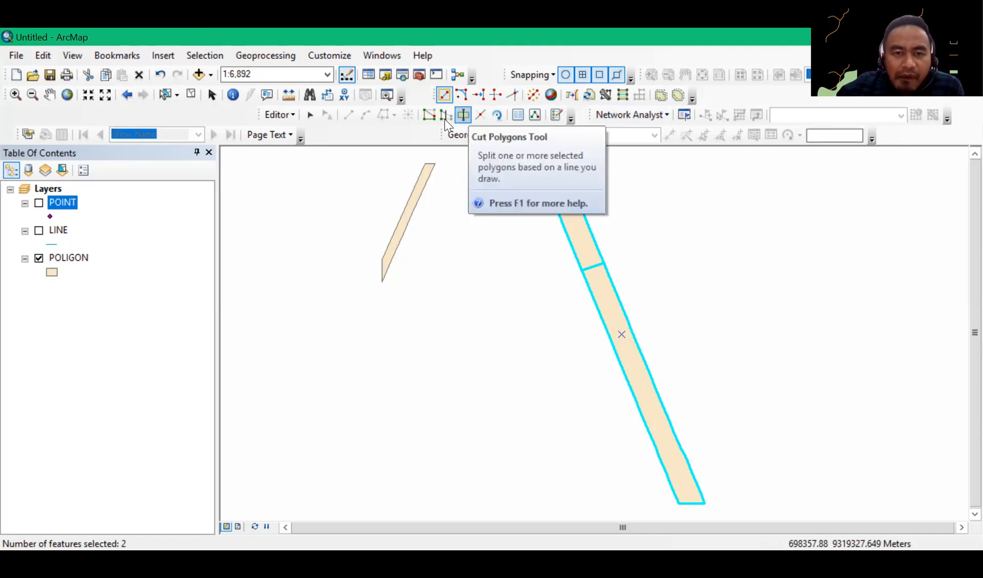
{"action": "left_click", "coordinate": [477, 117]}
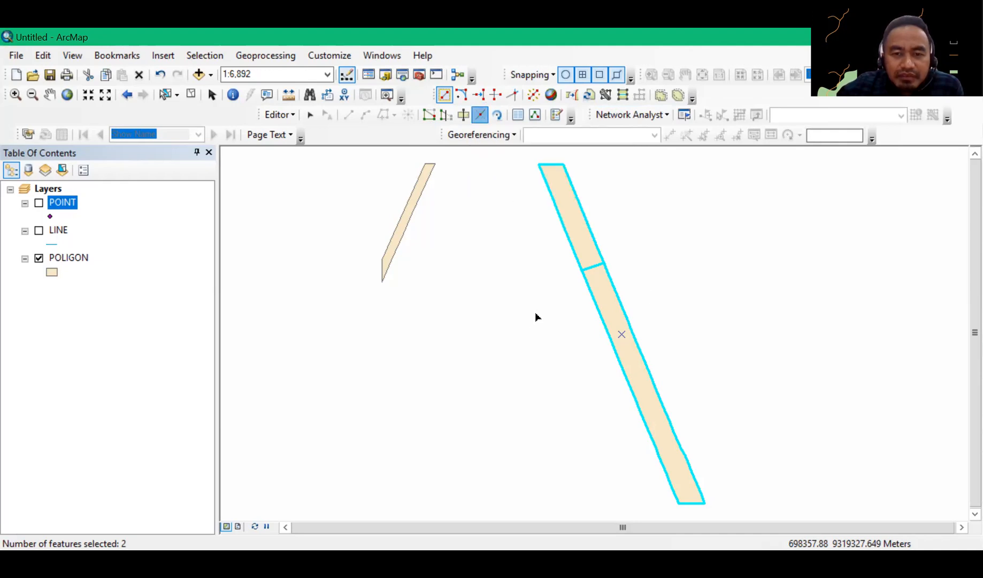
{"action": "left_click", "coordinate": [599, 221]}
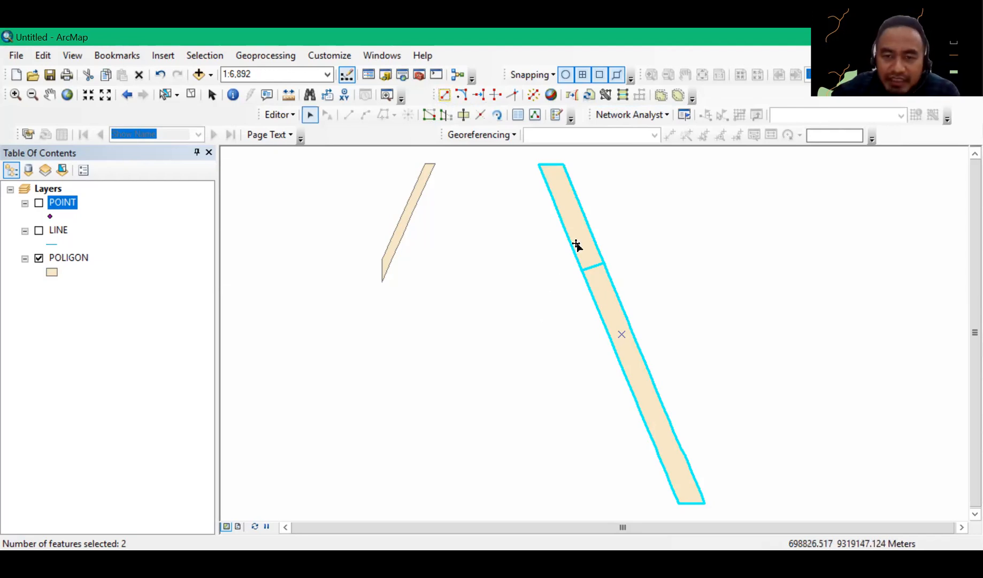
- Open the southern cut piece of the strip for vertex editing and delete its edit sketch
{"action": "right_click", "coordinate": [592, 269]}
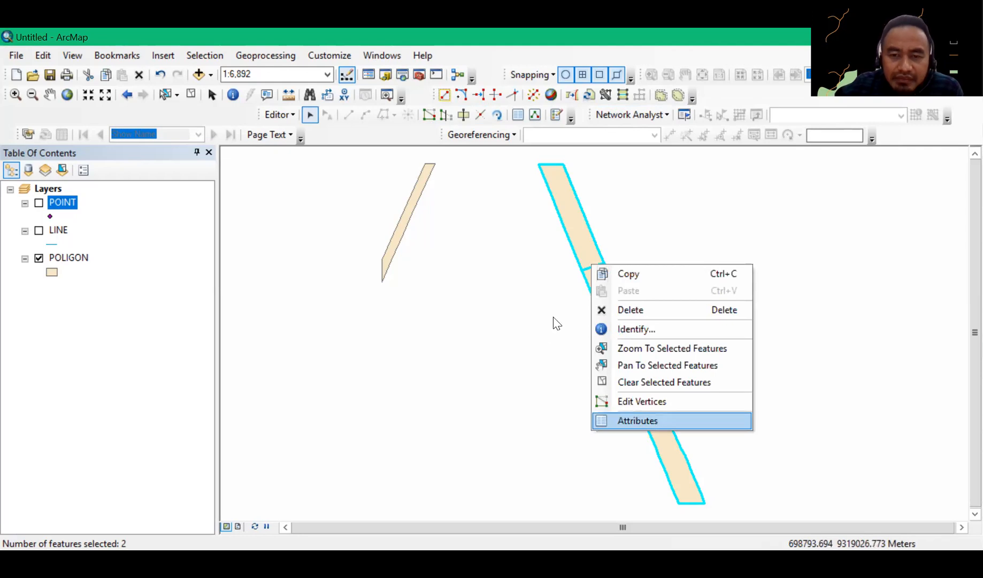
{"action": "left_click", "coordinate": [602, 278]}
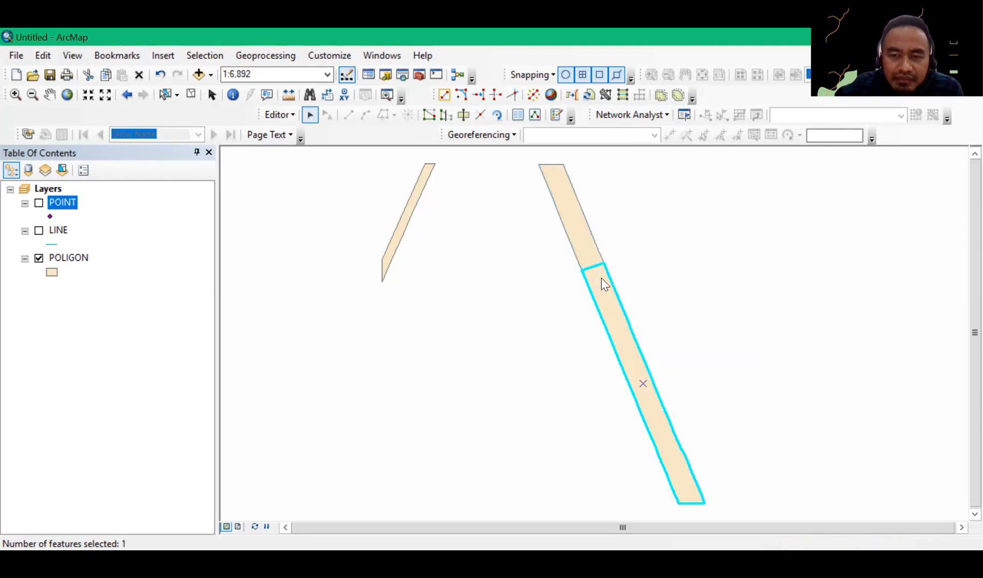
{"action": "double_click", "coordinate": [649, 420]}
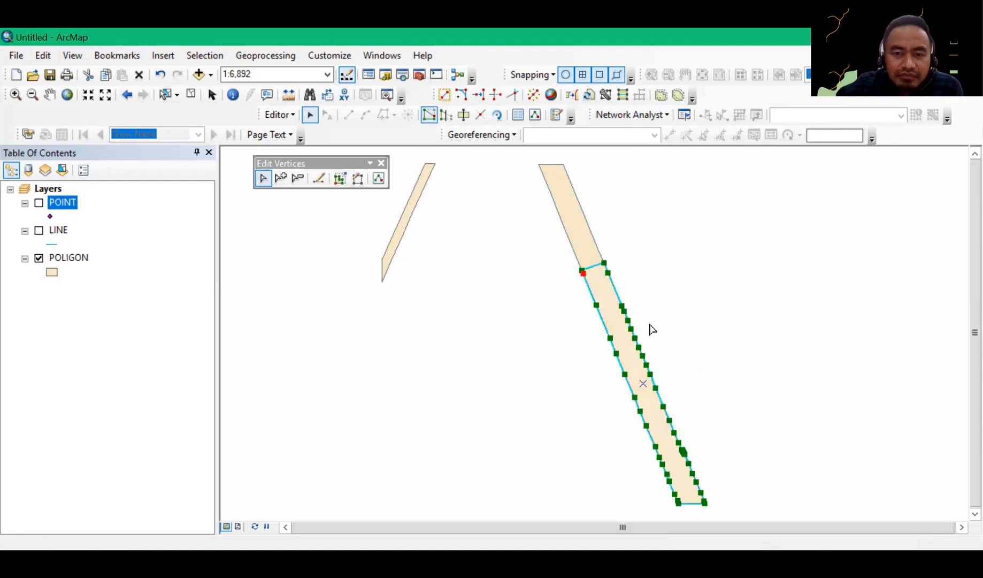
{"action": "right_click", "coordinate": [621, 336]}
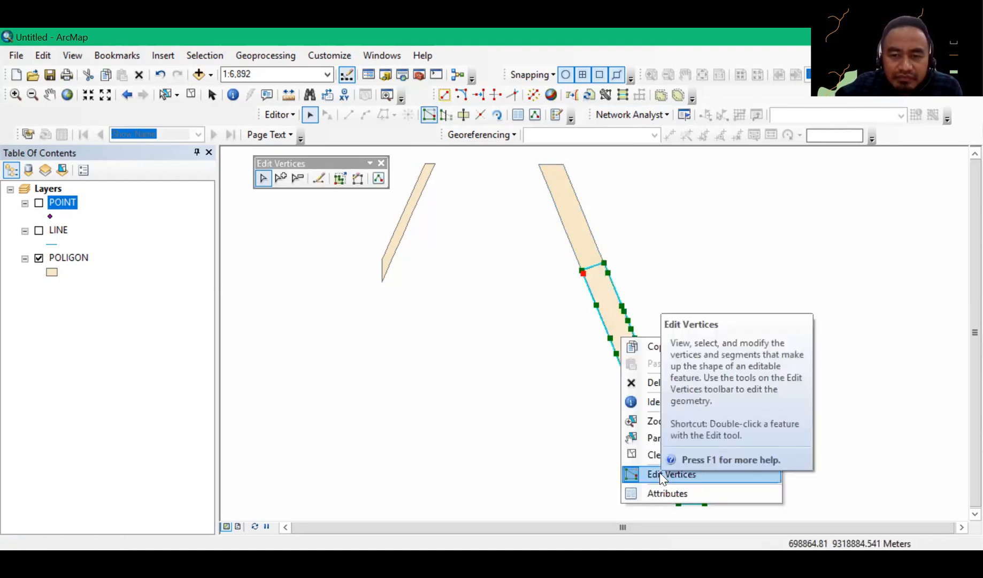
{"action": "left_click", "coordinate": [600, 308]}
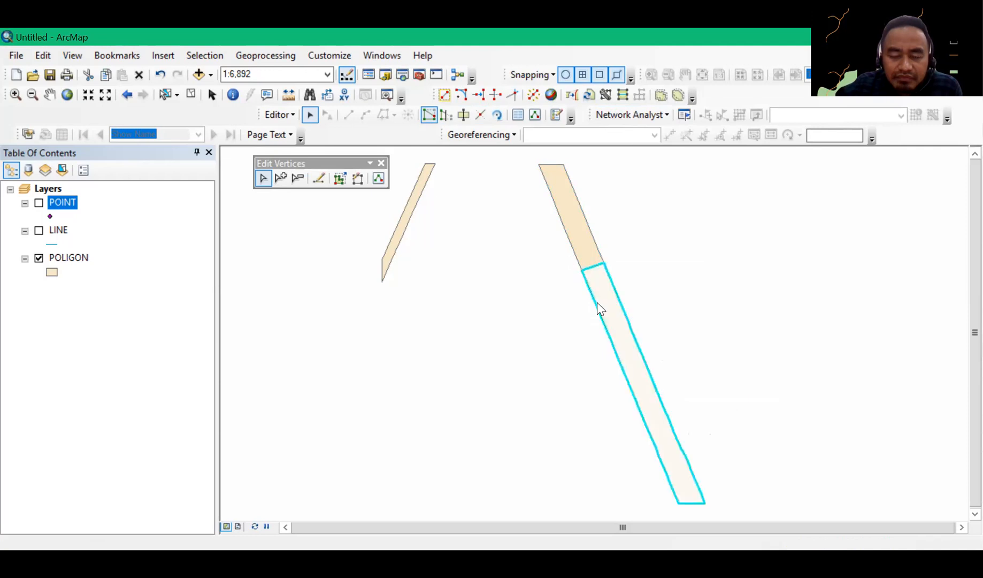
{"action": "right_click", "coordinate": [598, 303]}
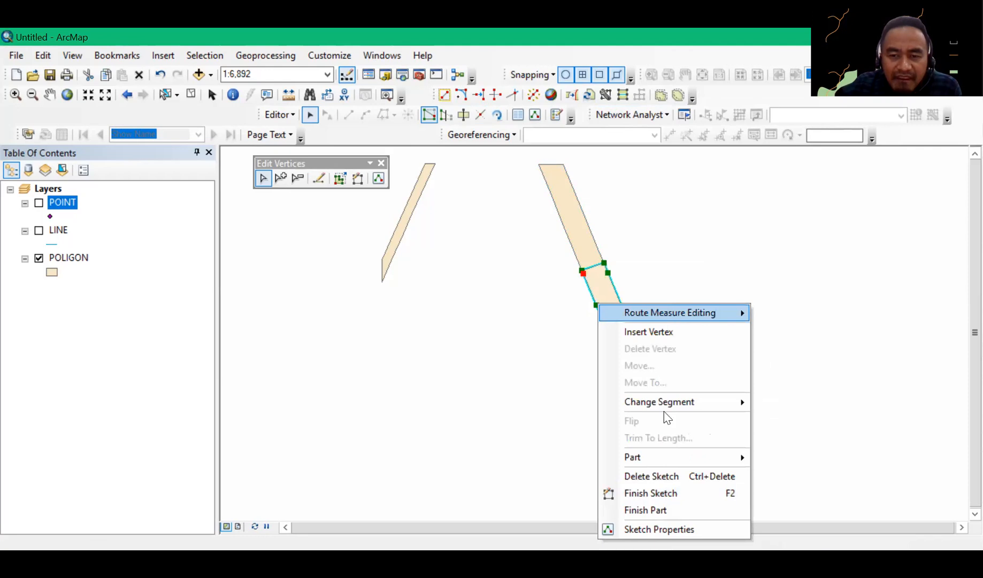
{"action": "left_click", "coordinate": [666, 476]}
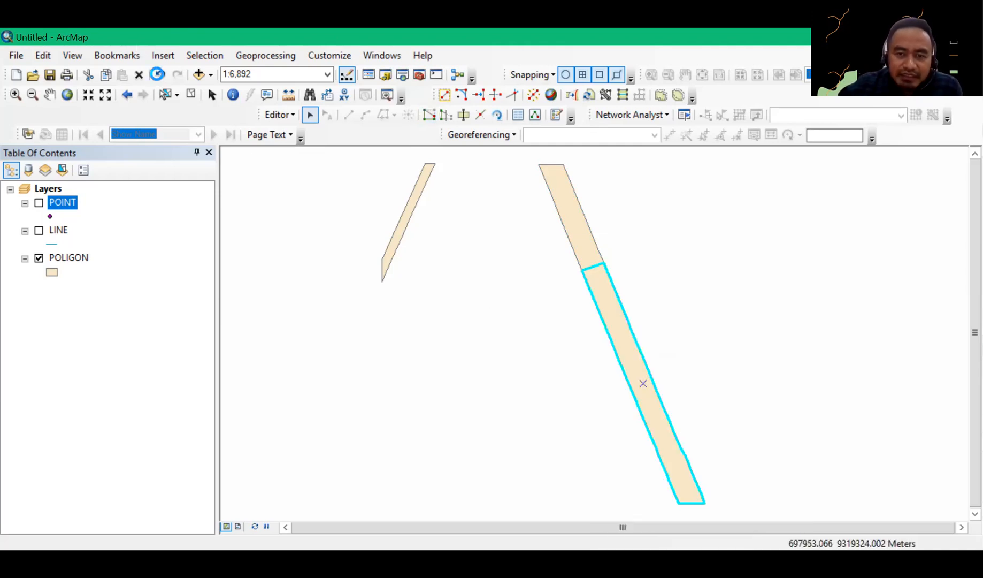
- Undo the cut that divided the long diagonal strip
{"action": "left_click", "coordinate": [158, 75]}
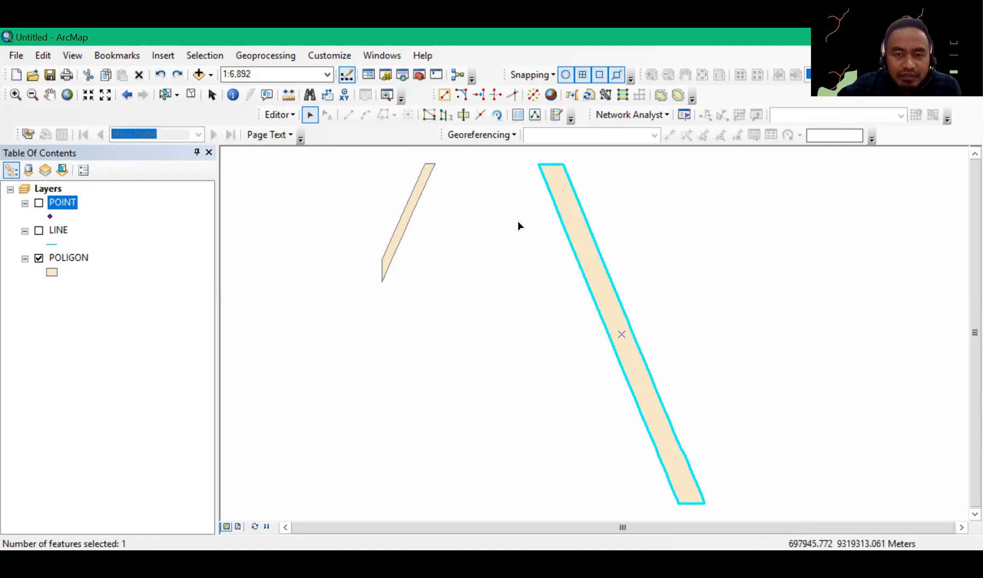
- Paste a copy of the long diagonal strip into the POLIGON layer and delete one of the overlapping strips
{"action": "right_click", "coordinate": [589, 281]}
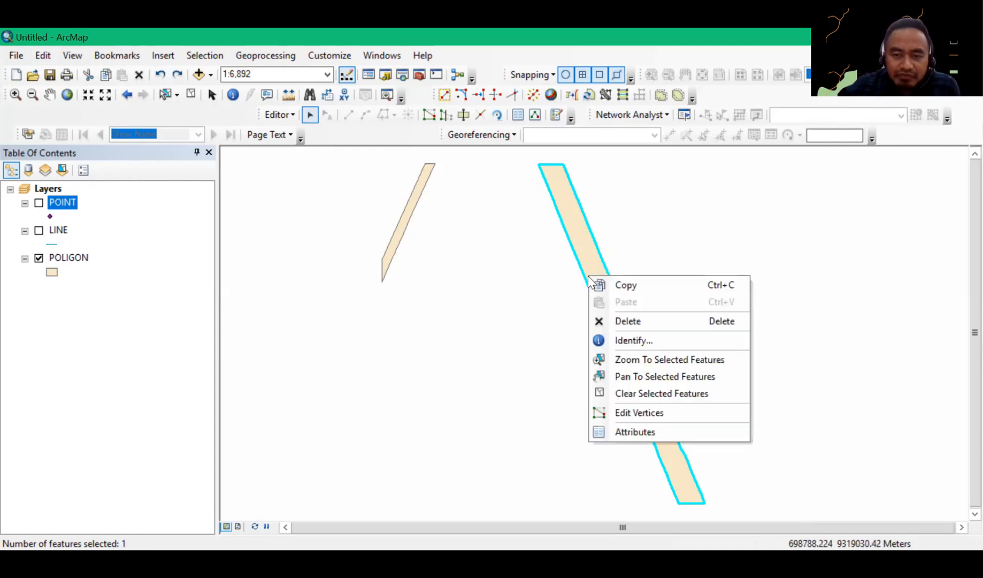
{"action": "left_click", "coordinate": [625, 285]}
{"action": "left_click", "coordinate": [503, 268]}
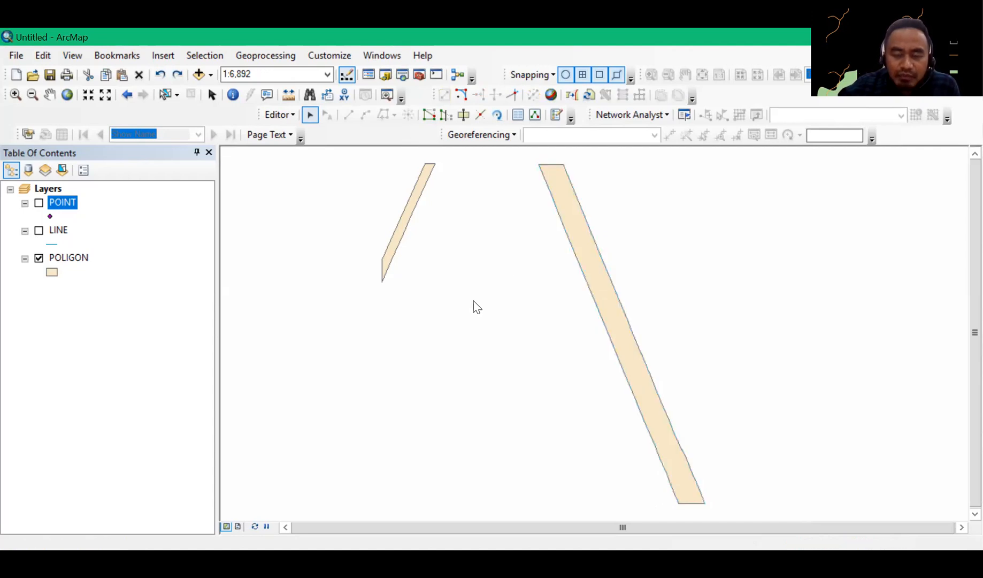
{"action": "key", "text": "ctrl+v"}
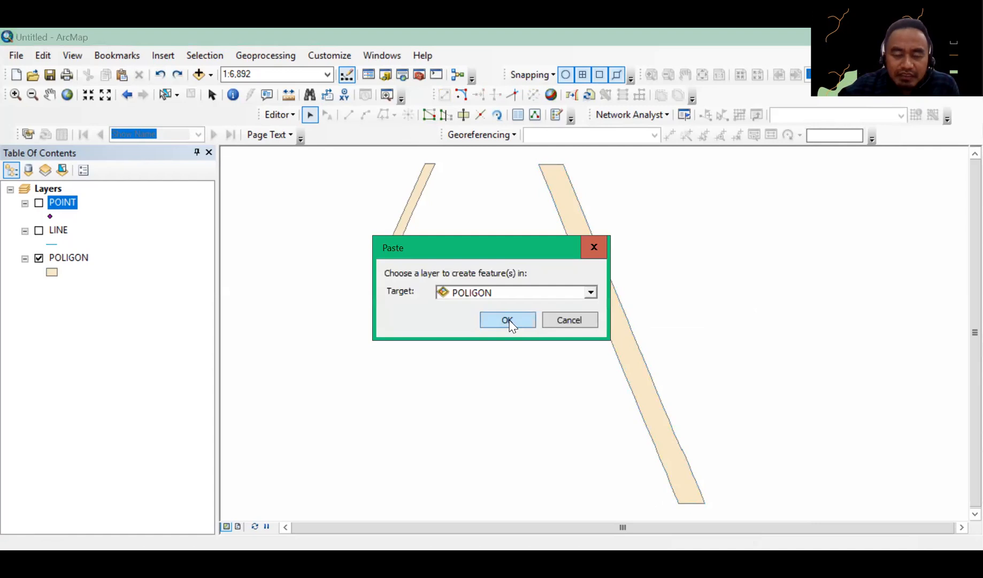
{"action": "left_click", "coordinate": [511, 321]}
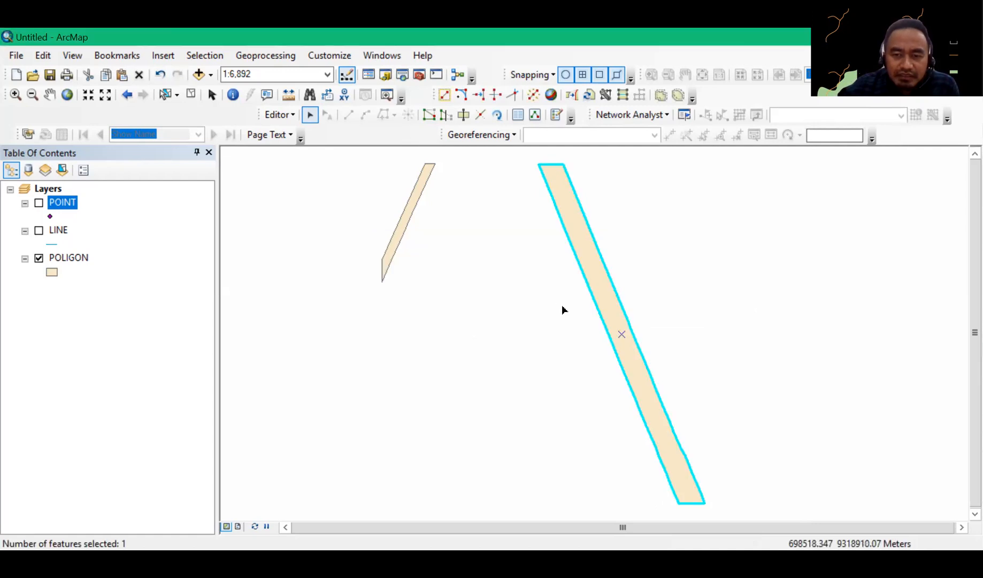
{"action": "left_click", "coordinate": [496, 328]}
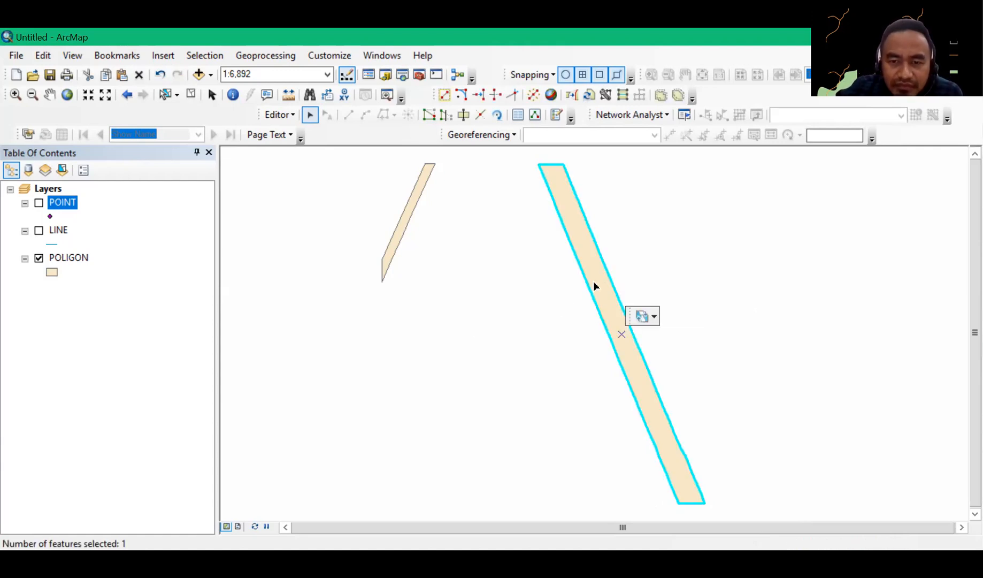
{"action": "key", "text": "Delete"}
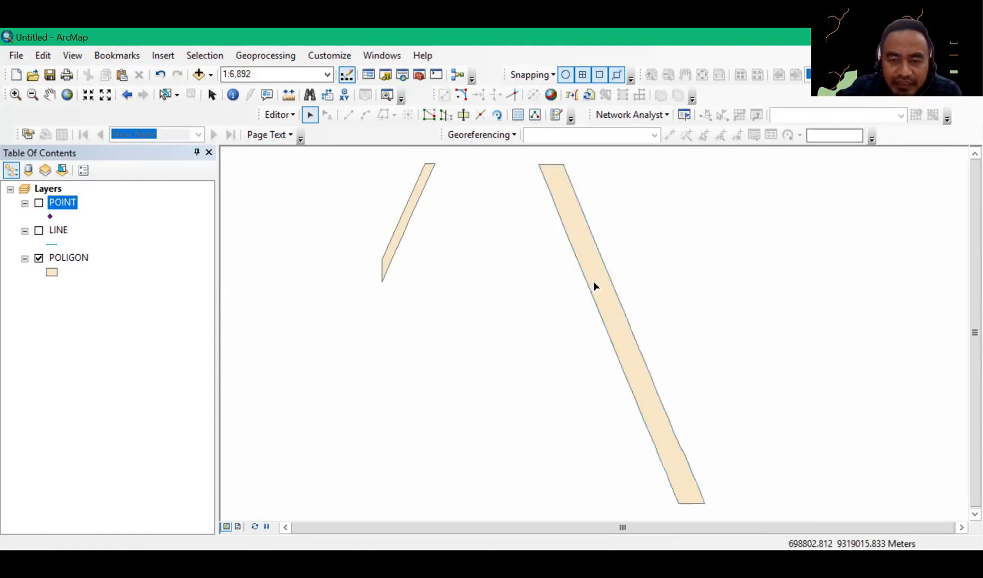
- Move the overlapping duplicate strip clear of the original, ending east of it, and delete the duplicate
{"action": "left_click", "coordinate": [632, 311]}
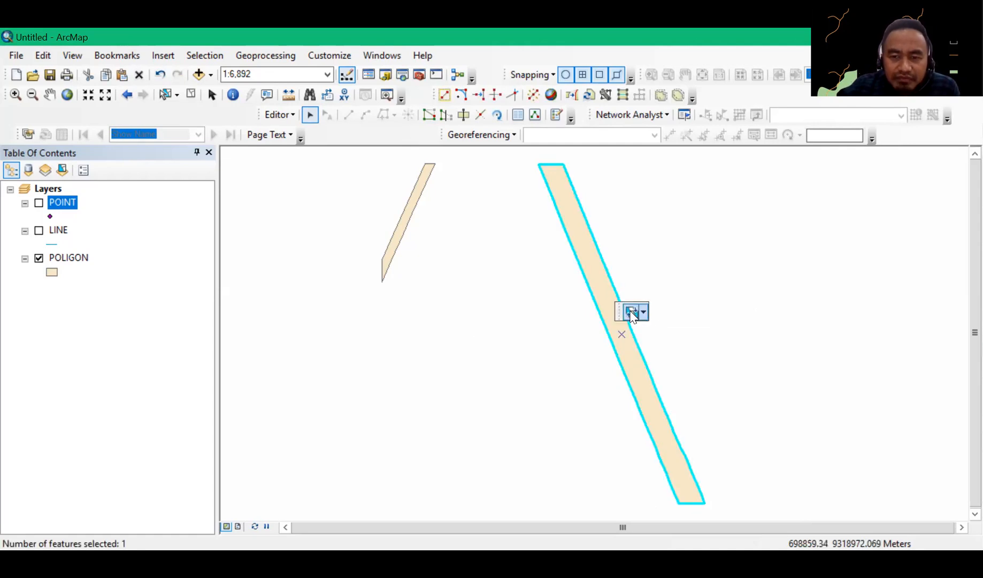
{"action": "left_click_drag", "start_coordinate": [598, 315], "coordinate": [522, 334]}
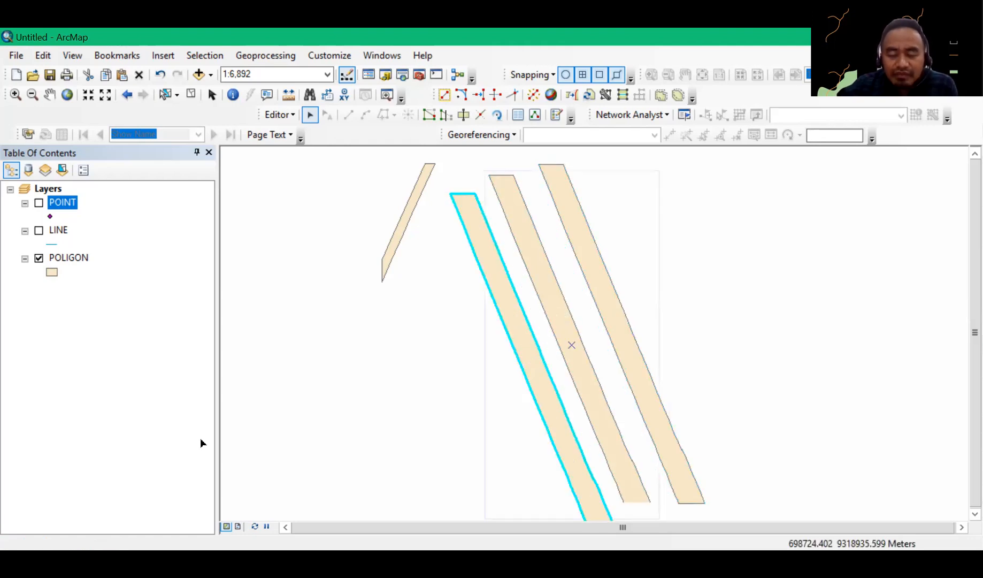
{"action": "key", "text": "ctrl+z"}
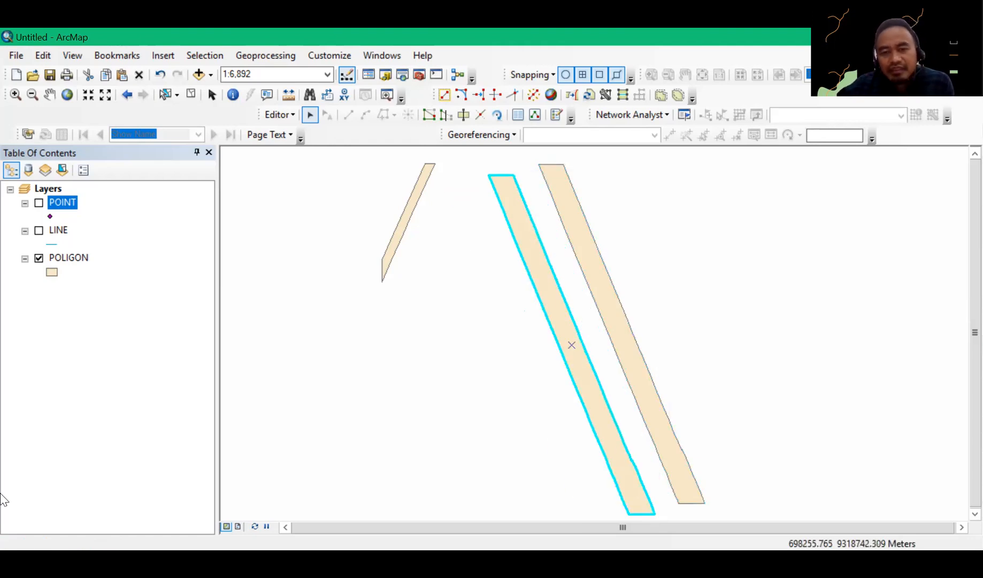
{"action": "left_click", "coordinate": [561, 301]}
{"action": "left_click", "coordinate": [743, 288]}
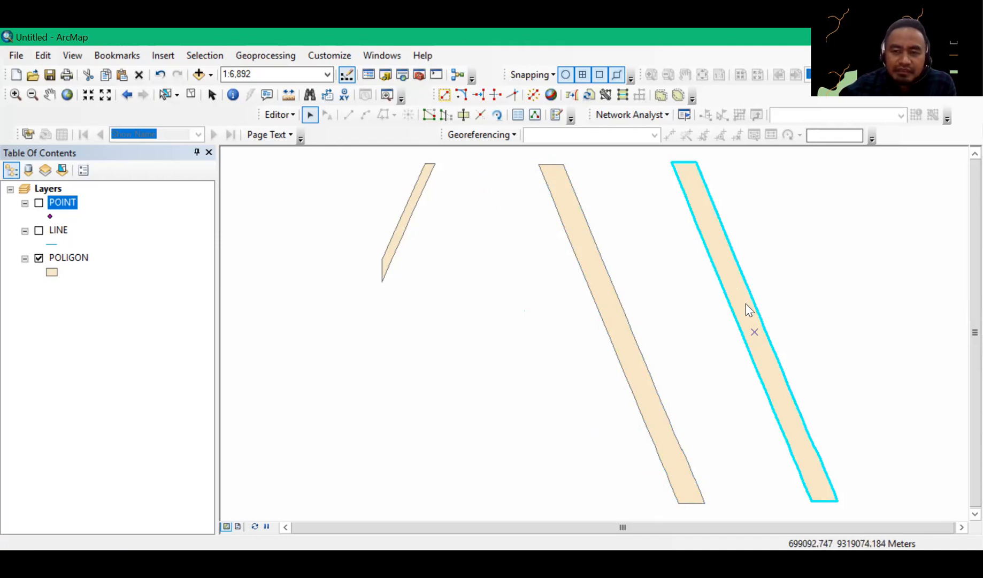
{"action": "key", "text": "Delete"}
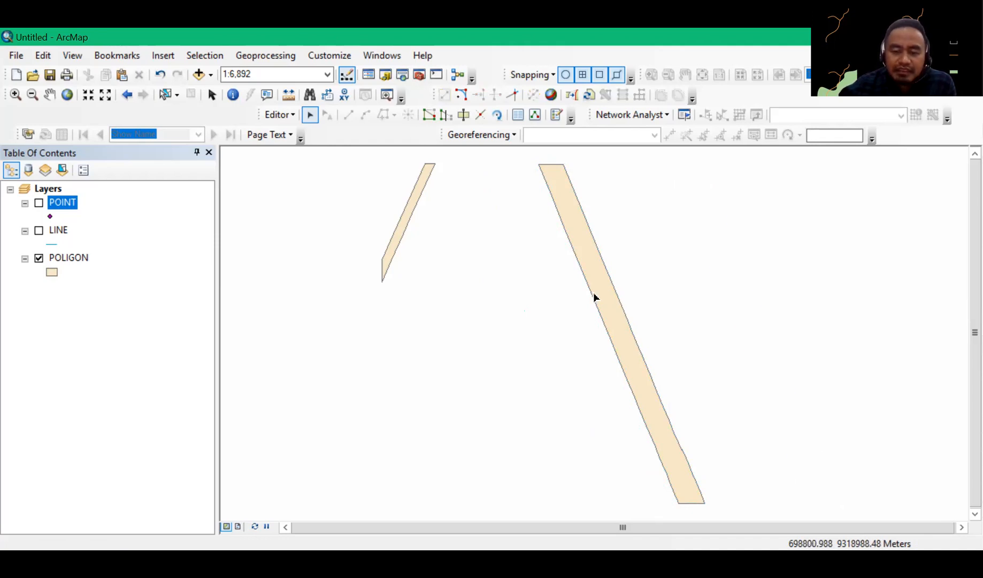
- Open the long diagonal strip polygon for vertex editing
{"action": "left_click", "coordinate": [576, 231]}
{"action": "right_click", "coordinate": [574, 229]}
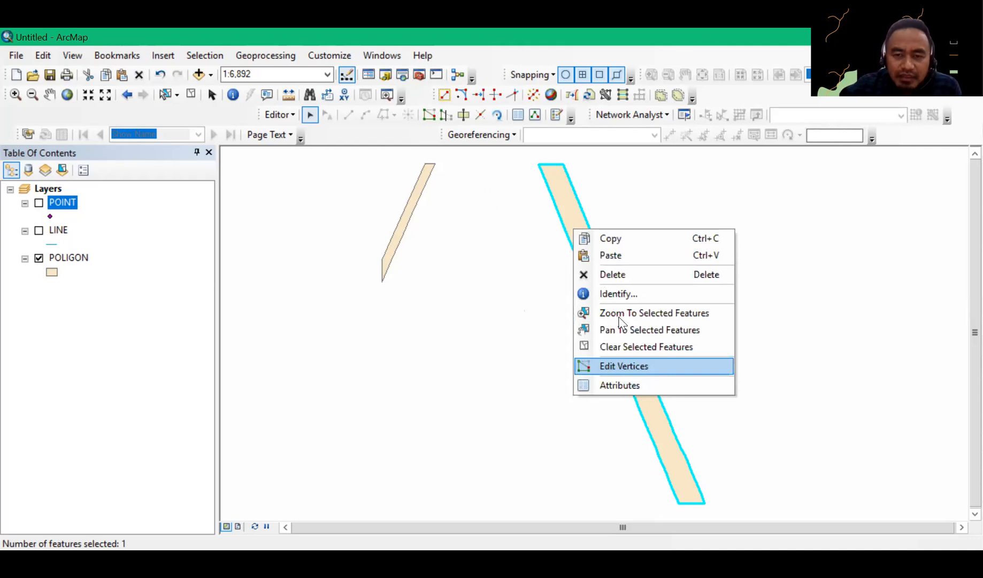
{"action": "left_click", "coordinate": [629, 372]}
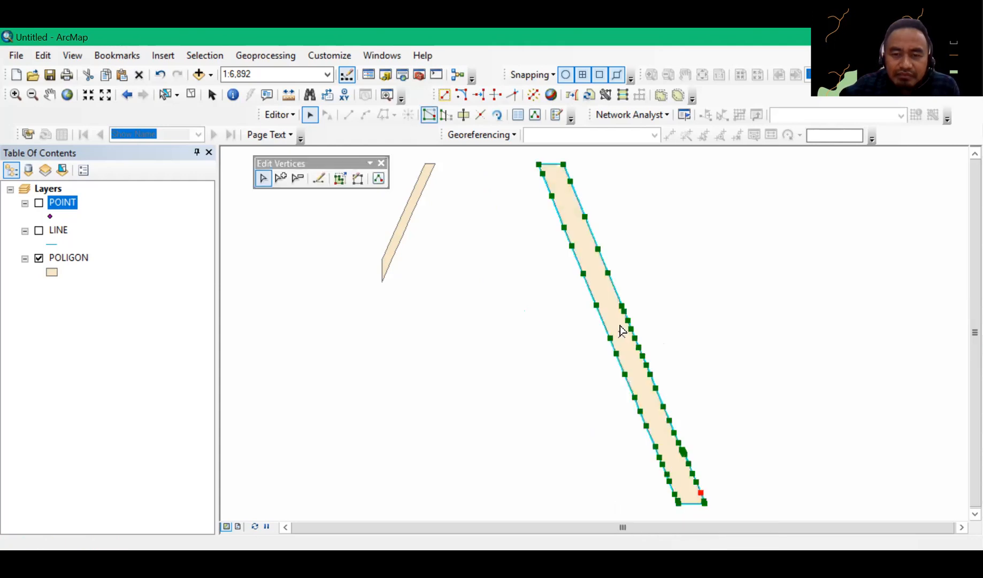
- Leave vertex editing and reshape the long diagonal strip's eastern edge outward along its middle with a reshape line about 488 m long
{"action": "right_click", "coordinate": [620, 326]}
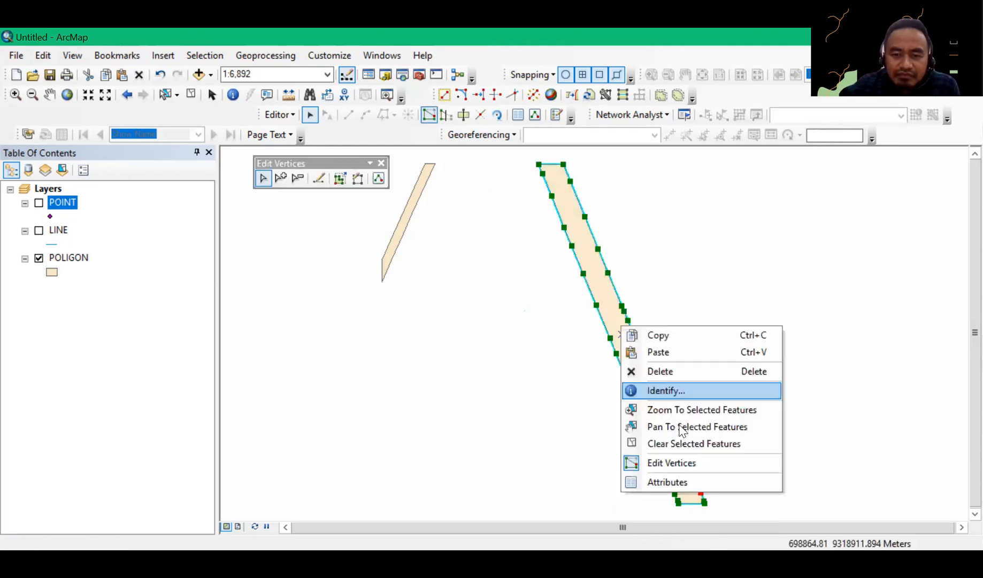
{"action": "left_click", "coordinate": [692, 306]}
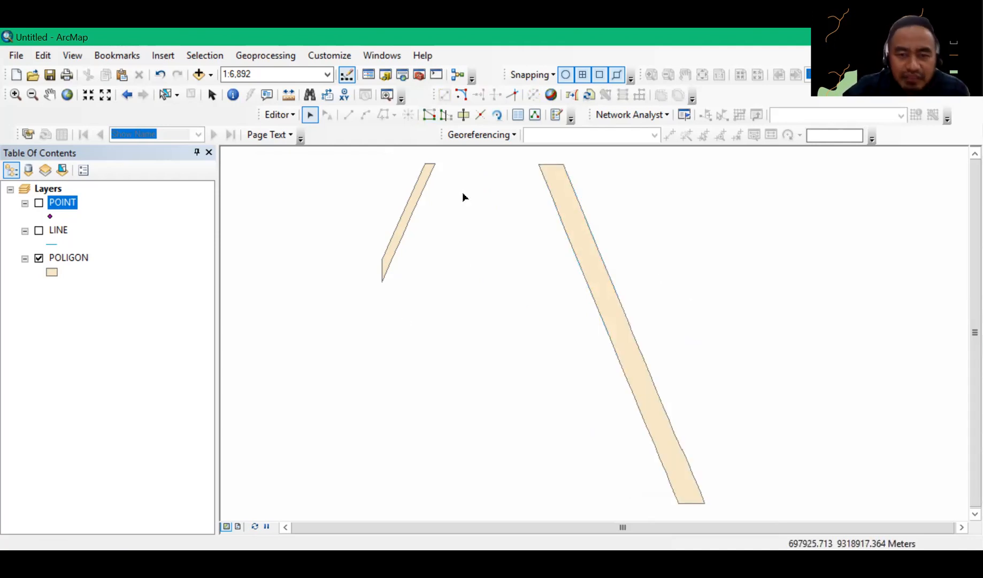
{"action": "left_click", "coordinate": [564, 228]}
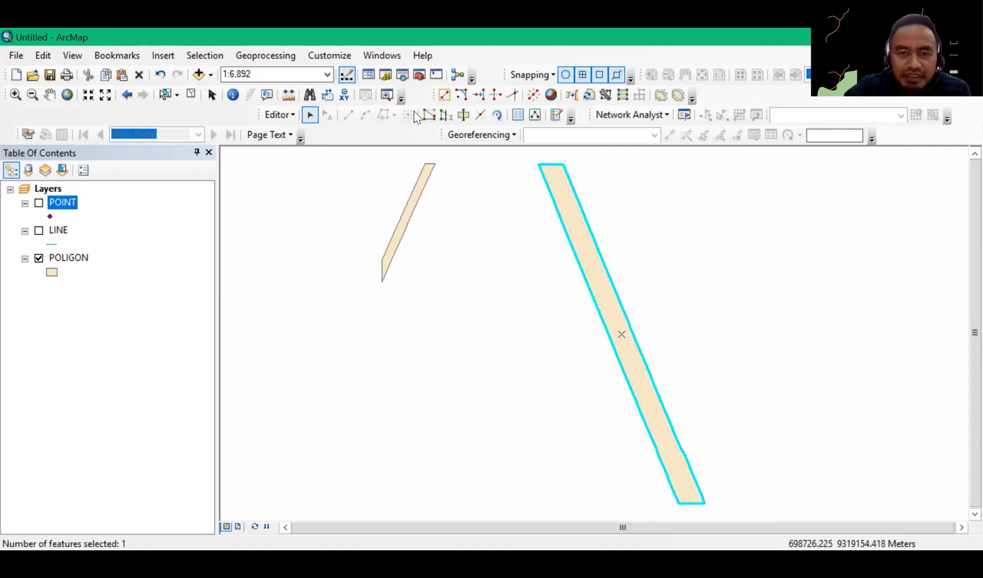
{"action": "left_click", "coordinate": [446, 116]}
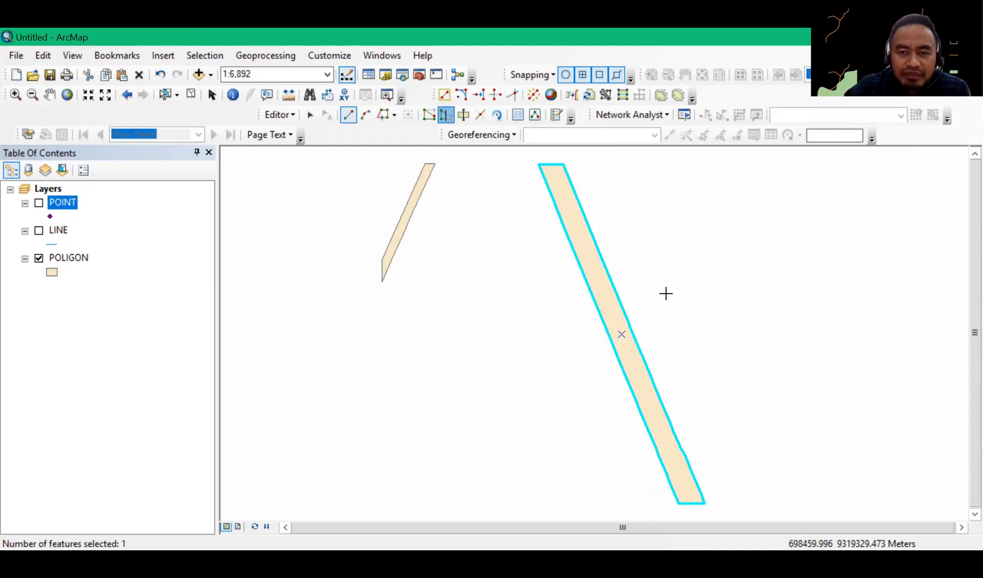
{"action": "left_click", "coordinate": [603, 261]}
{"action": "left_click", "coordinate": [633, 280]}
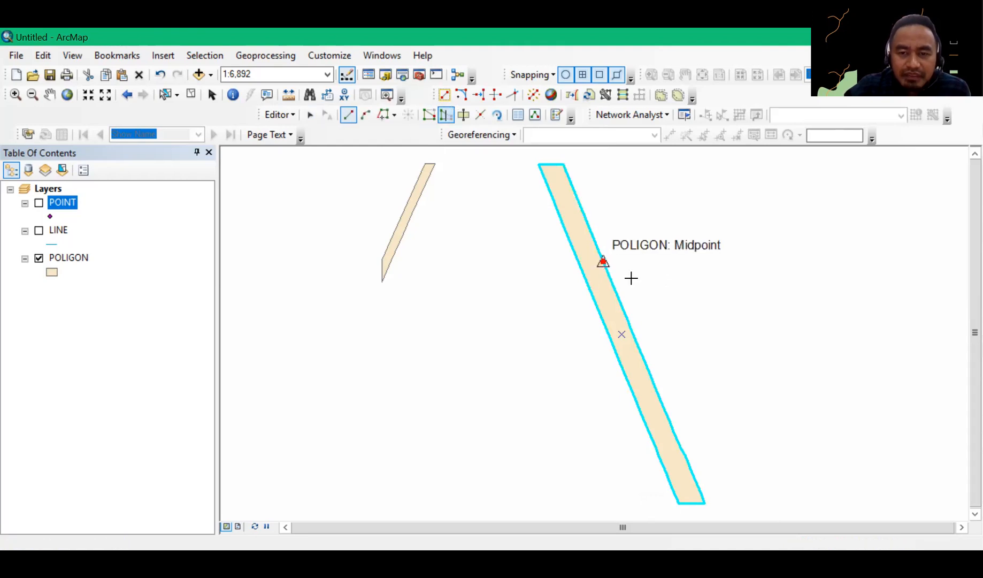
{"action": "left_click", "coordinate": [649, 327]}
{"action": "left_click", "coordinate": [674, 393]}
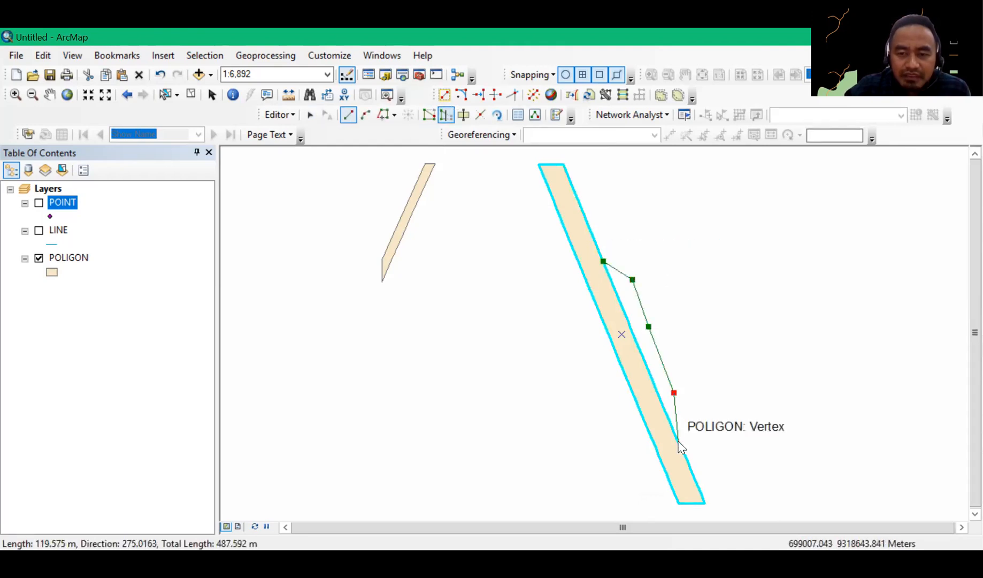
{"action": "left_click", "coordinate": [679, 442]}
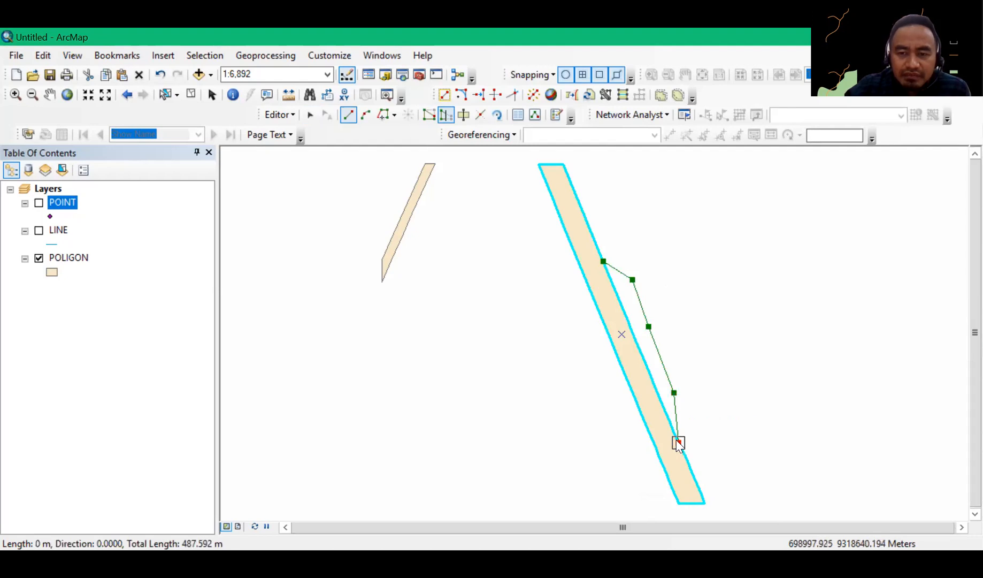
{"action": "right_click", "coordinate": [673, 402]}
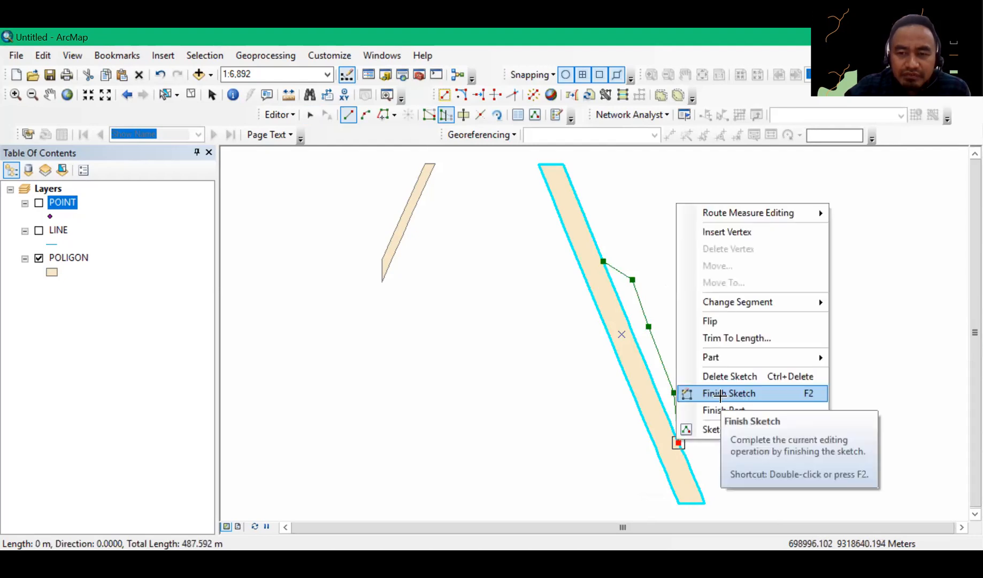
{"action": "left_click", "coordinate": [727, 393]}
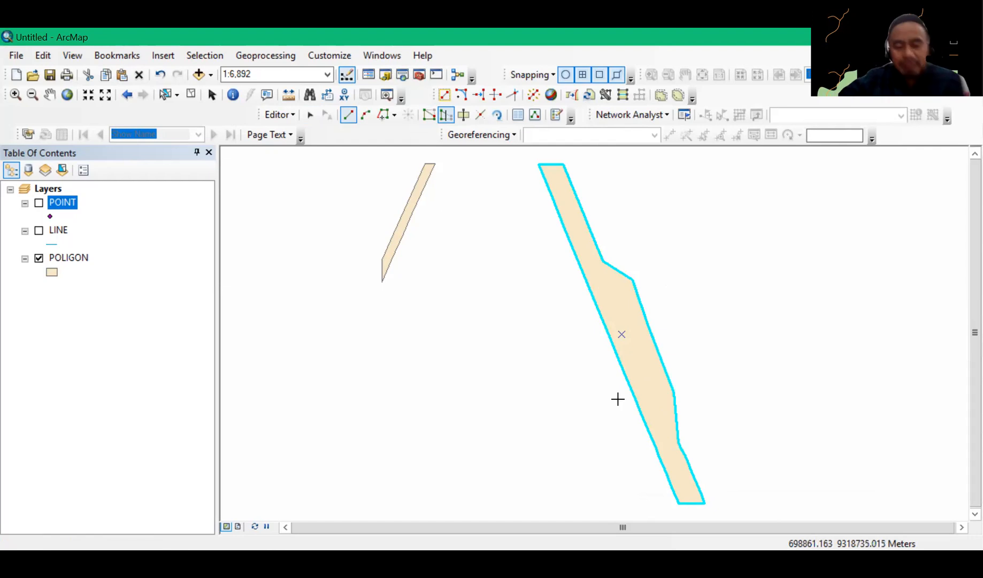
- Reshape the strip's whole western edge outward, from its northwest to its southwest corner, with a reshape line about 890 m long
{"action": "left_click", "coordinate": [541, 179]}
{"action": "left_click", "coordinate": [535, 203]}
{"action": "left_click", "coordinate": [551, 279]}
{"action": "left_click", "coordinate": [590, 390]}
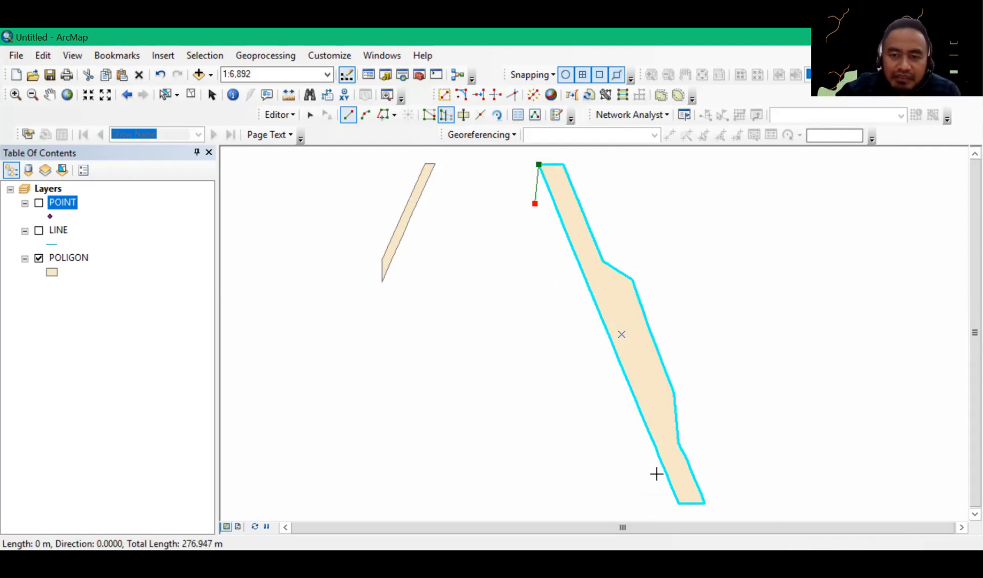
{"action": "left_click", "coordinate": [658, 475]}
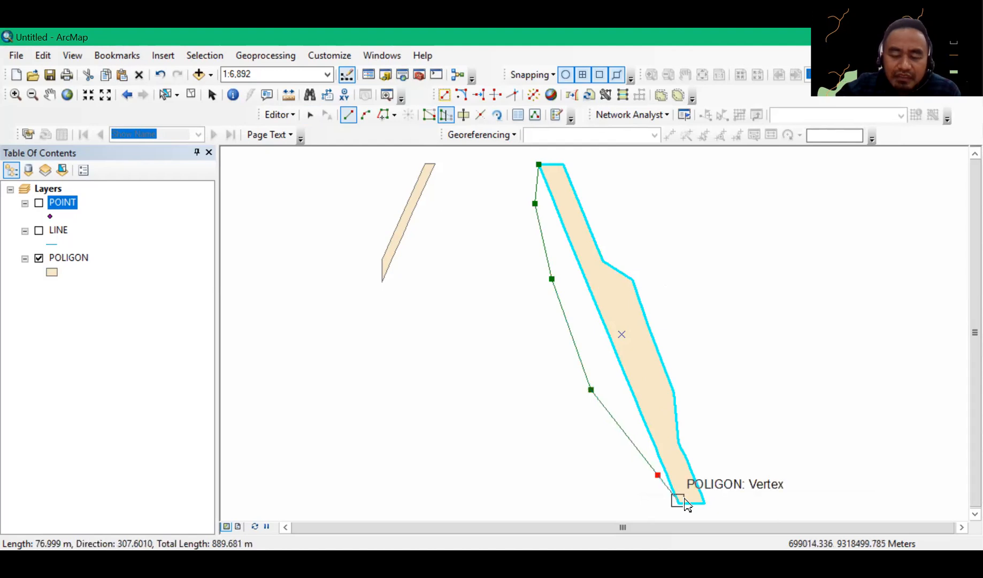
{"action": "left_click", "coordinate": [685, 504]}
{"action": "right_click", "coordinate": [728, 455]}
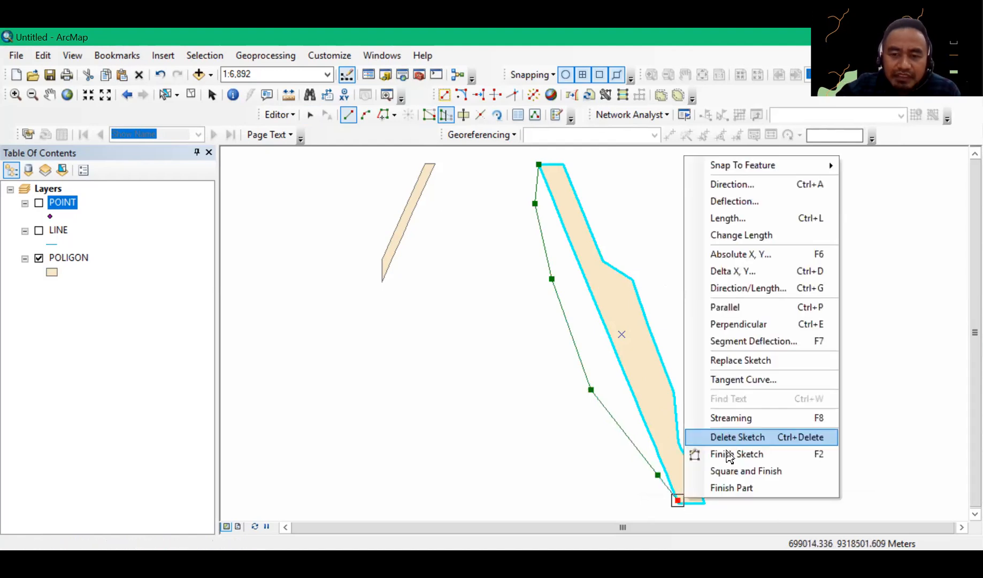
{"action": "left_click", "coordinate": [730, 454]}
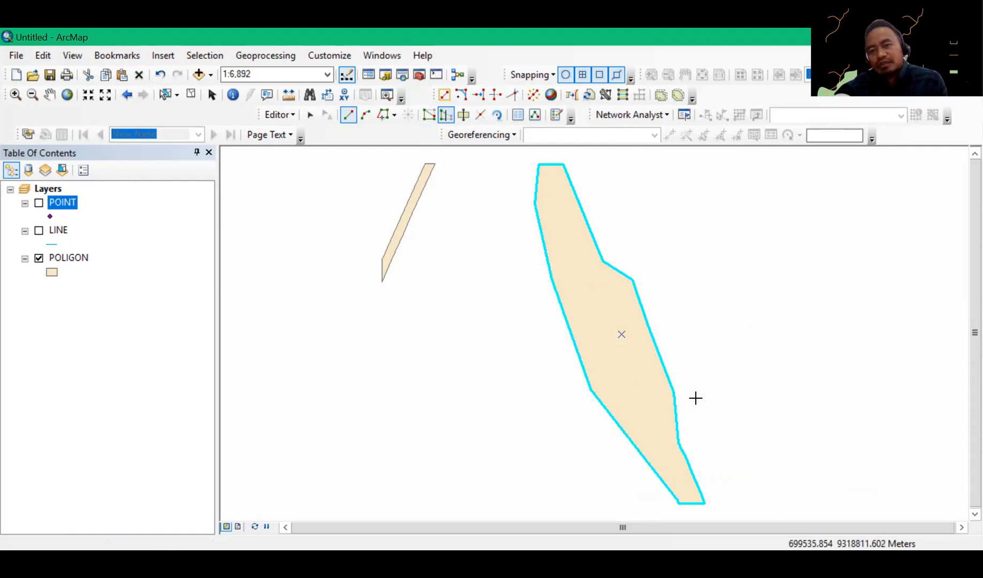
- Undo both reshapes of the long diagonal strip
{"action": "left_click", "coordinate": [158, 78]}
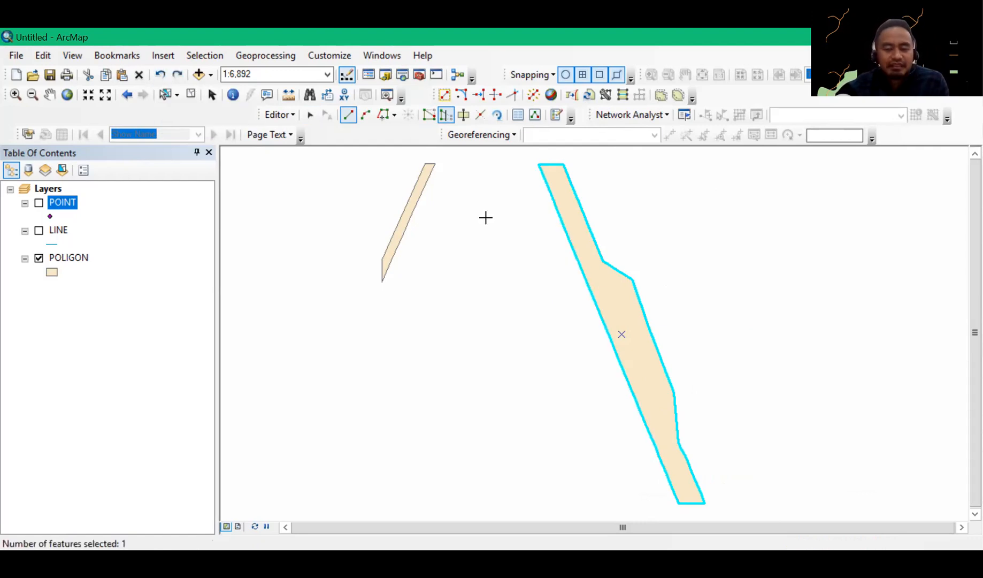
- Show the LINE and POINT layers on the map and clear the feature selection
{"action": "left_click", "coordinate": [39, 231]}
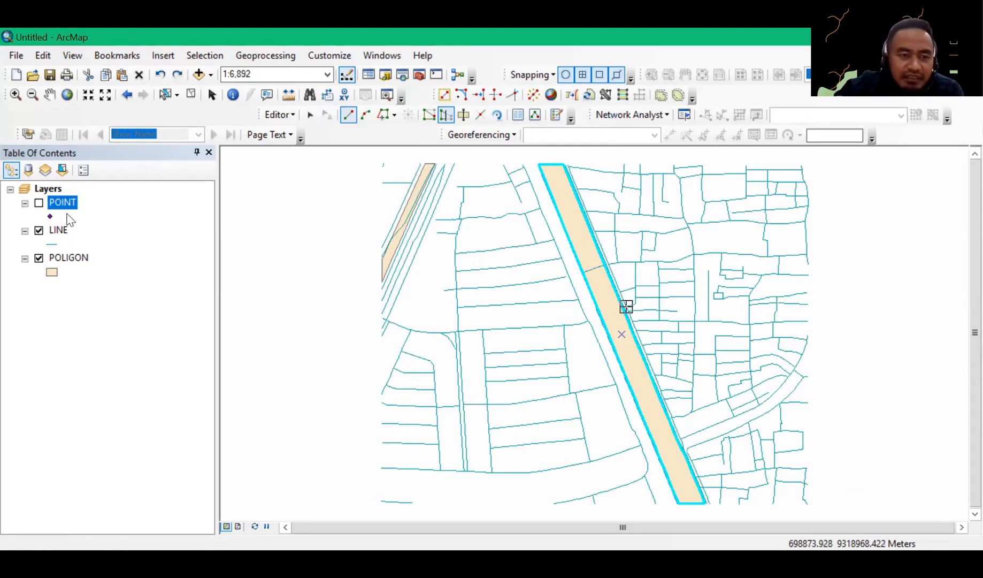
{"action": "left_click", "coordinate": [39, 204]}
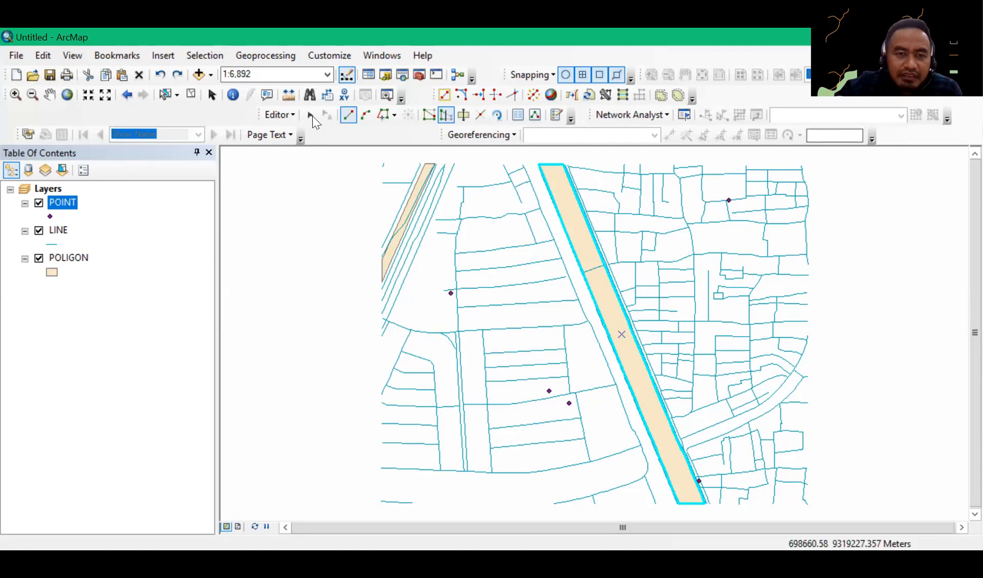
{"action": "left_click", "coordinate": [310, 114]}
{"action": "left_click", "coordinate": [420, 225]}
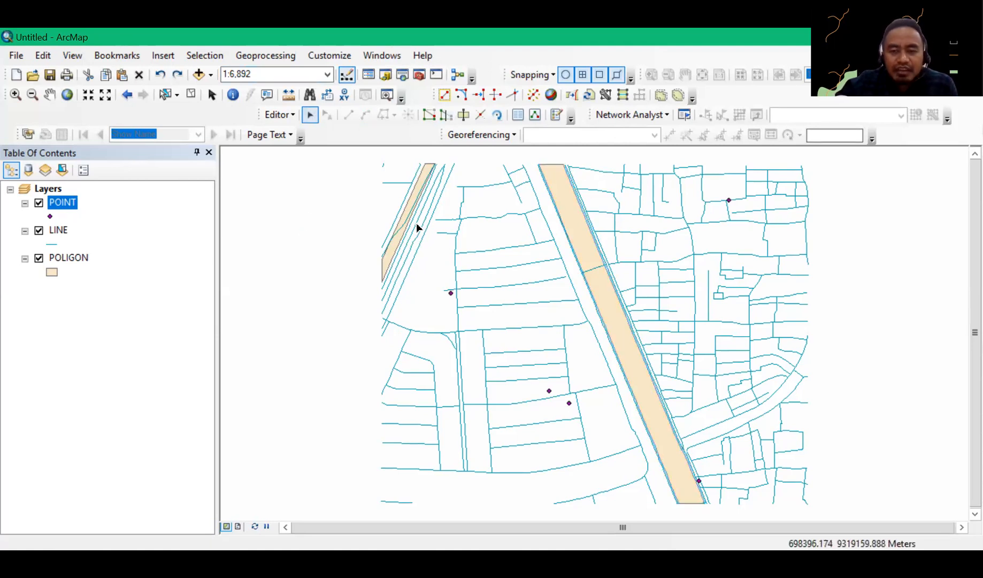
- Save the layer edits and stop the editing session
{"action": "left_click", "coordinate": [289, 118]}
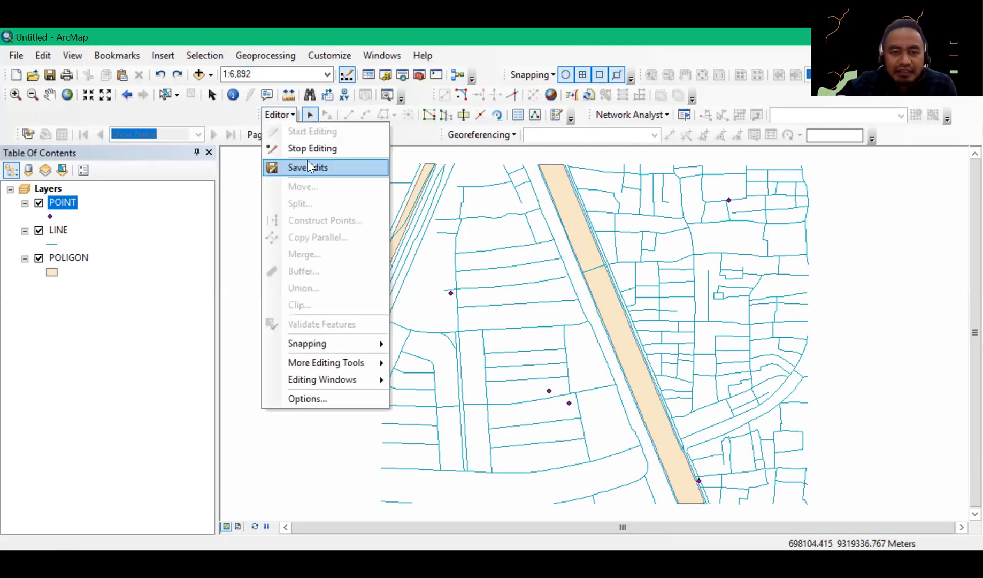
{"action": "left_click", "coordinate": [310, 166]}
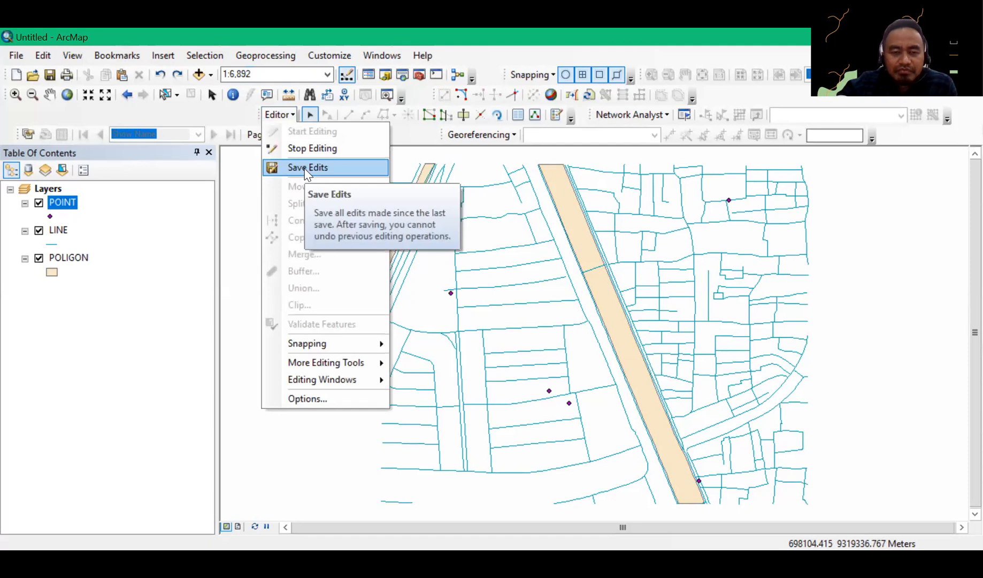
{"action": "left_click", "coordinate": [305, 168]}
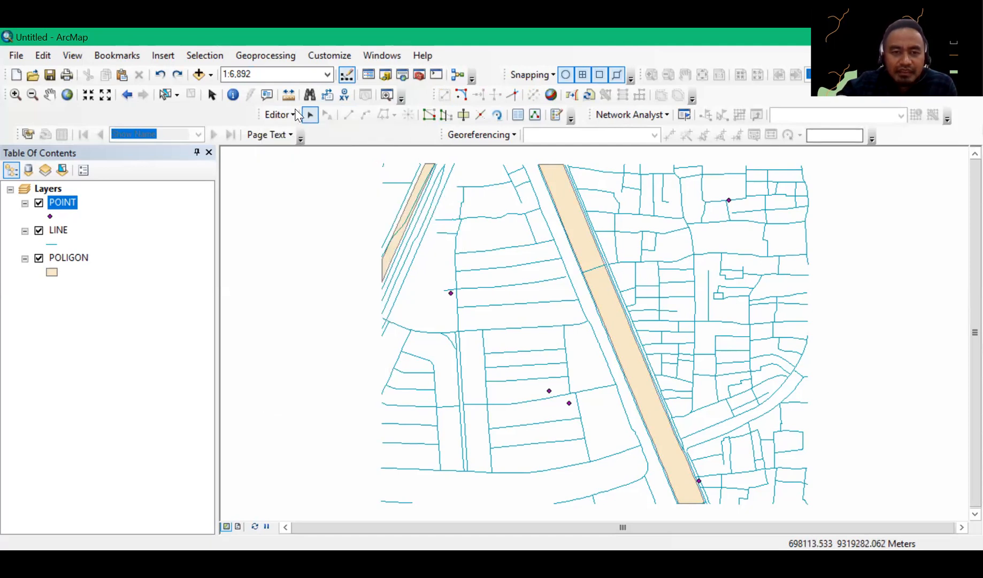
{"action": "left_click", "coordinate": [298, 149]}
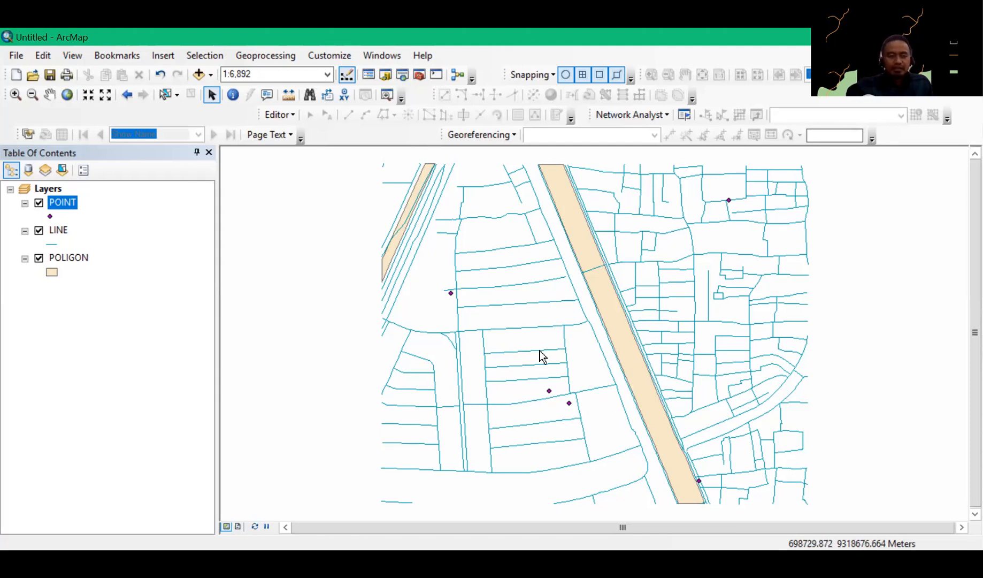
- Examine the edited polygons, road lines and points close up across the map, and return to the full extent
{"action": "left_click_drag", "start_coordinate": [413, 285], "coordinate": [268, 339]}
{"action": "left_click_drag", "start_coordinate": [350, 319], "coordinate": [272, 331]}
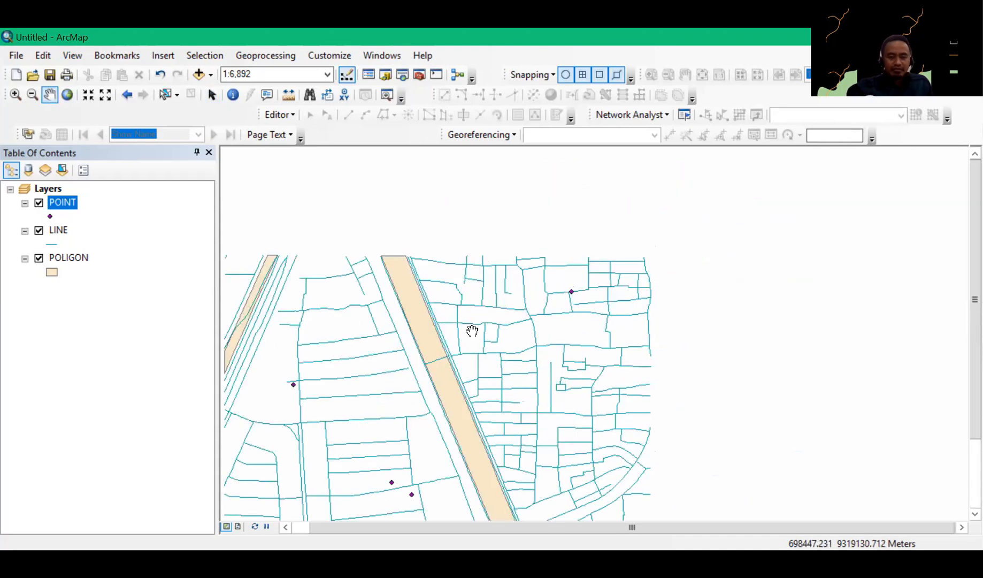
{"action": "scroll", "coordinate": [472, 330], "scroll_direction": "up", "scroll_amount": 3}
{"action": "scroll", "coordinate": [472, 330], "scroll_direction": "down", "scroll_amount": 3}
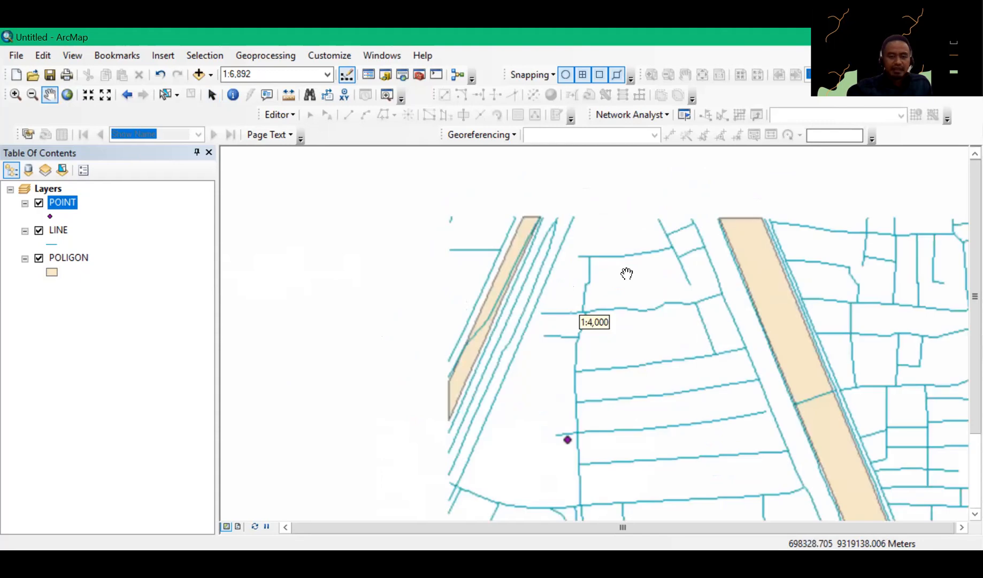
{"action": "scroll", "coordinate": [629, 270], "scroll_direction": "down", "scroll_amount": 4}
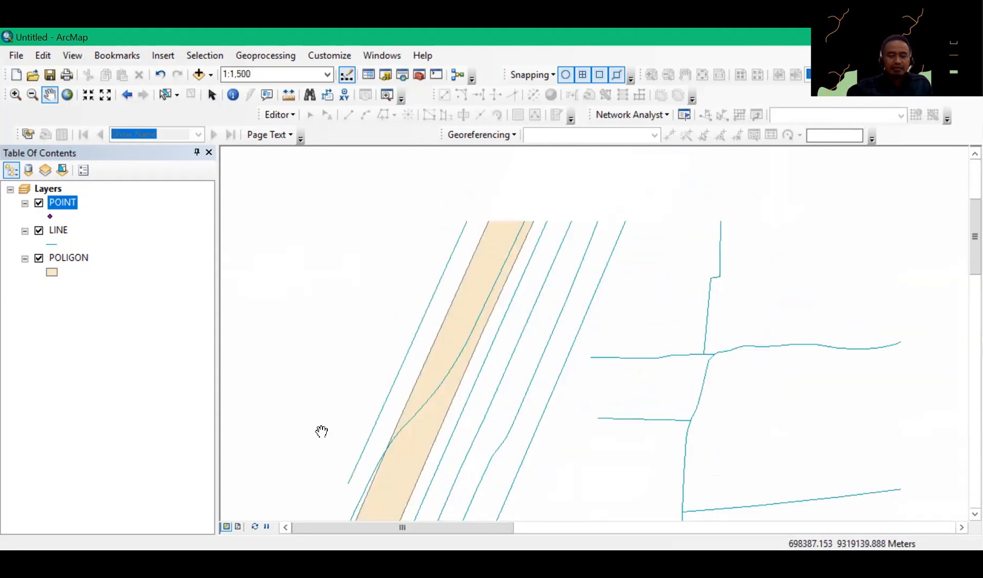
{"action": "left_click_drag", "start_coordinate": [581, 302], "coordinate": [548, 219]}
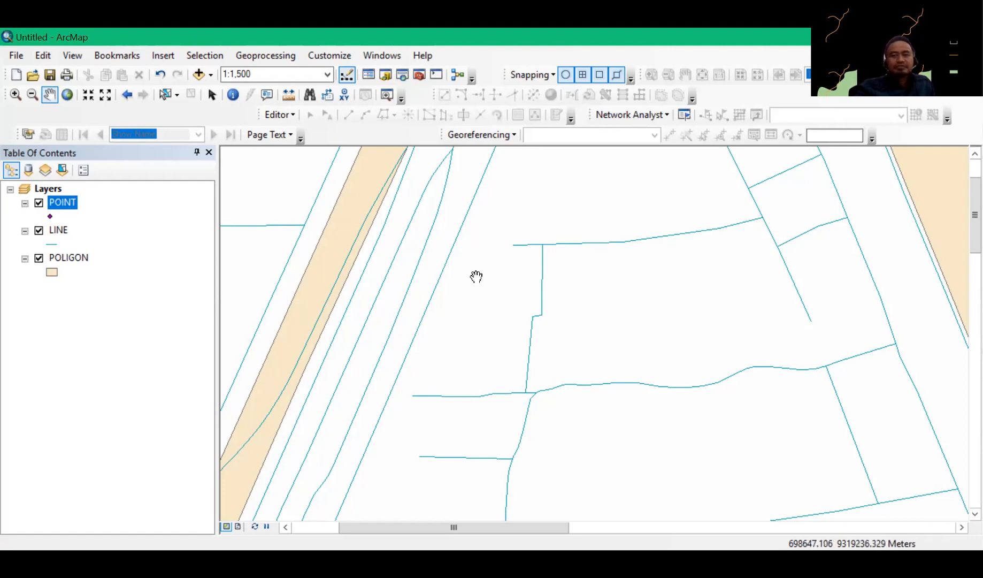
{"action": "left_click_drag", "start_coordinate": [950, 194], "coordinate": [476, 277]}
{"action": "left_click_drag", "start_coordinate": [603, 301], "coordinate": [310, 266]}
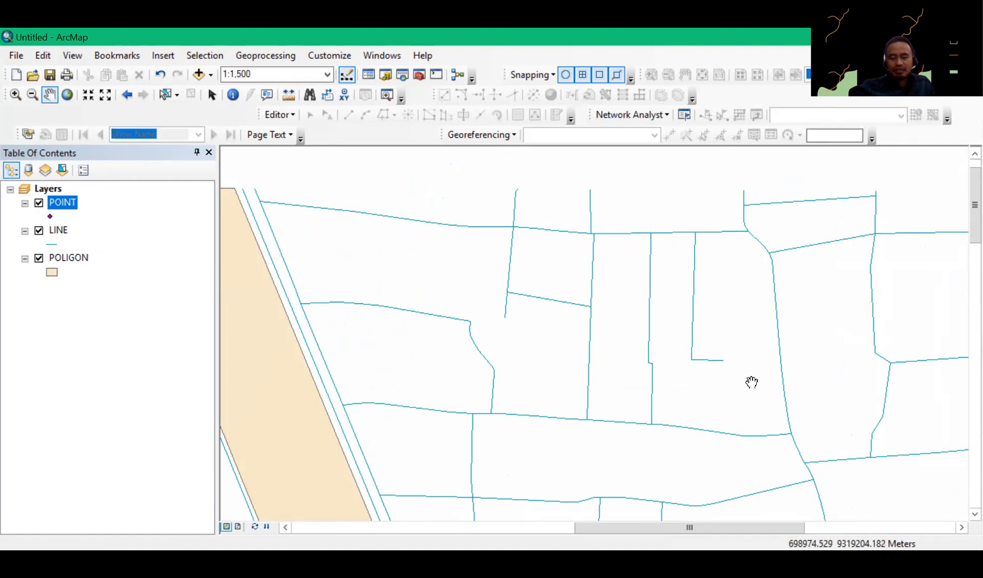
{"action": "left_click_drag", "start_coordinate": [750, 380], "coordinate": [614, 352]}
{"action": "left_click_drag", "start_coordinate": [828, 353], "coordinate": [632, 347]}
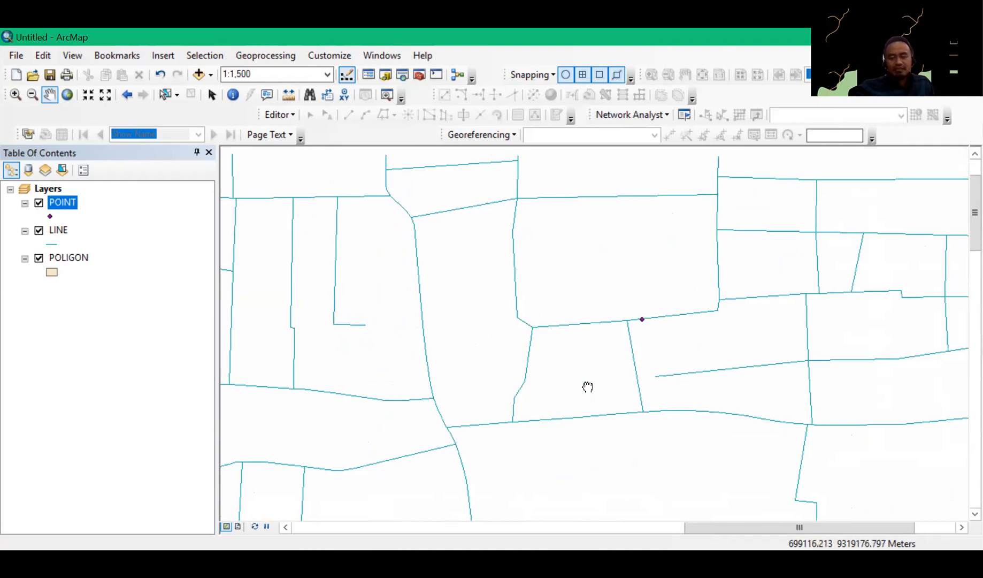
{"action": "left_click_drag", "start_coordinate": [513, 370], "coordinate": [711, 237]}
{"action": "left_click_drag", "start_coordinate": [678, 371], "coordinate": [453, 448]}
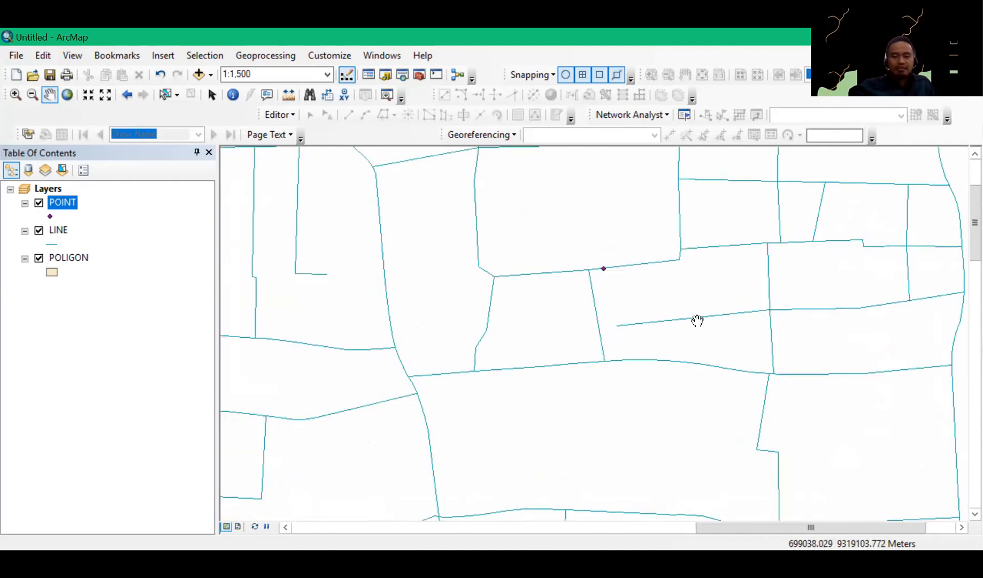
{"action": "left_click_drag", "start_coordinate": [848, 310], "coordinate": [695, 383]}
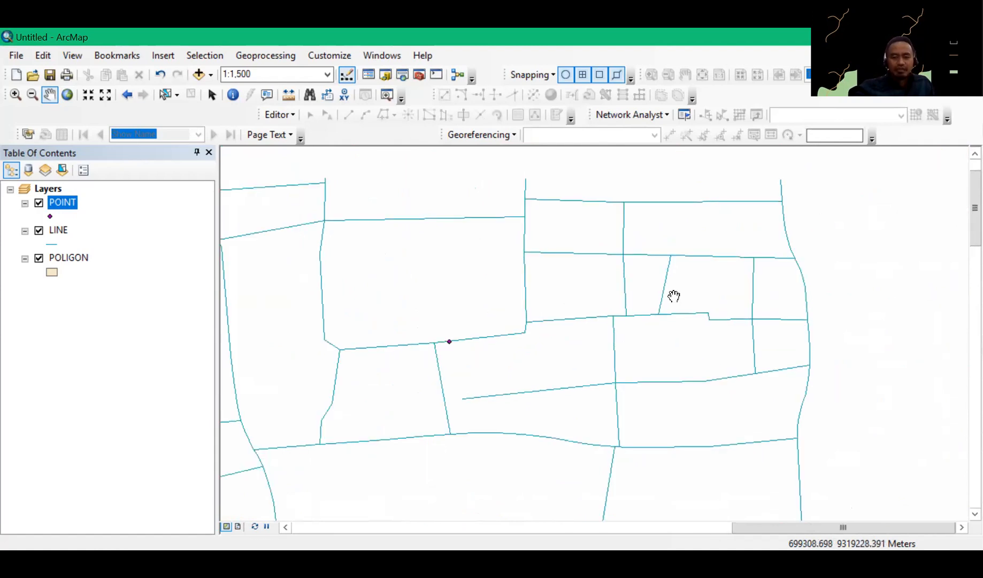
{"action": "left_click_drag", "start_coordinate": [283, 493], "coordinate": [578, 275]}
{"action": "left_click_drag", "start_coordinate": [532, 476], "coordinate": [701, 343]}
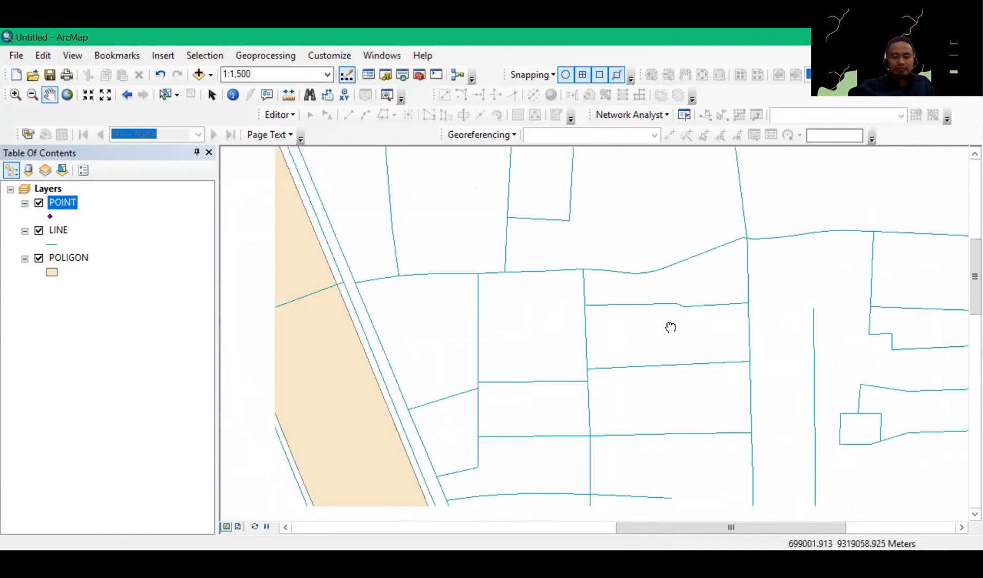
{"action": "scroll", "coordinate": [579, 325], "scroll_direction": "down", "scroll_amount": 1}
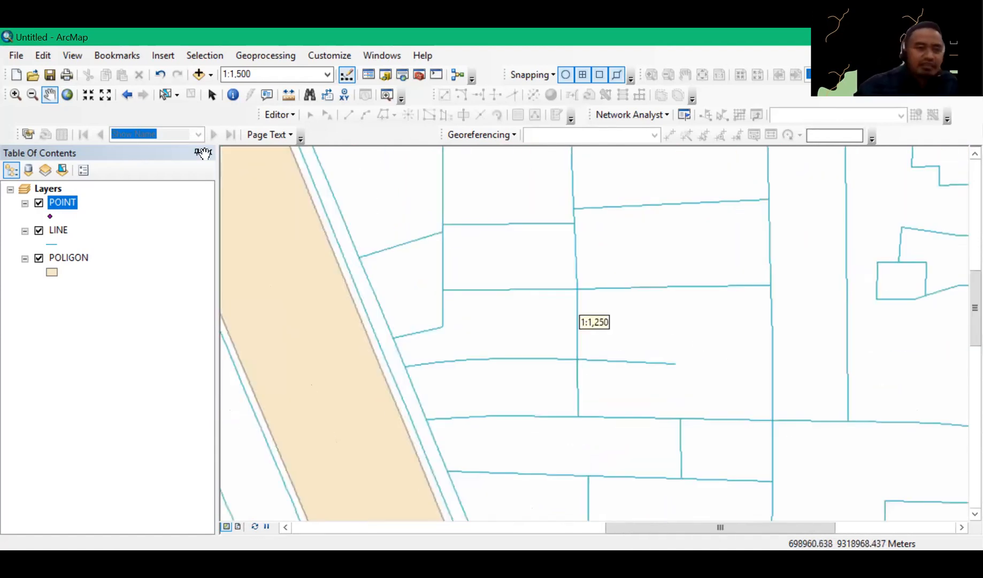
{"action": "left_click", "coordinate": [67, 95]}
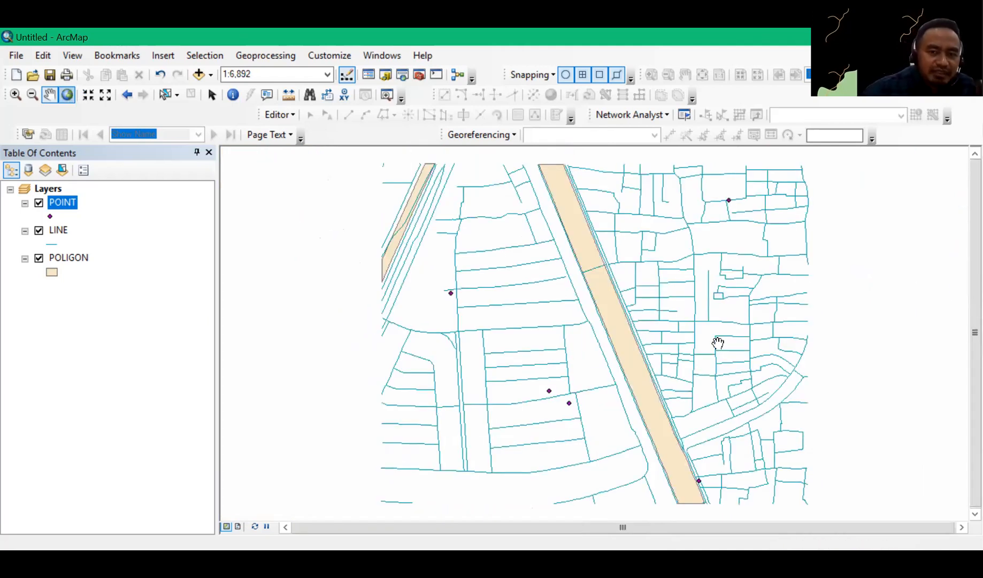